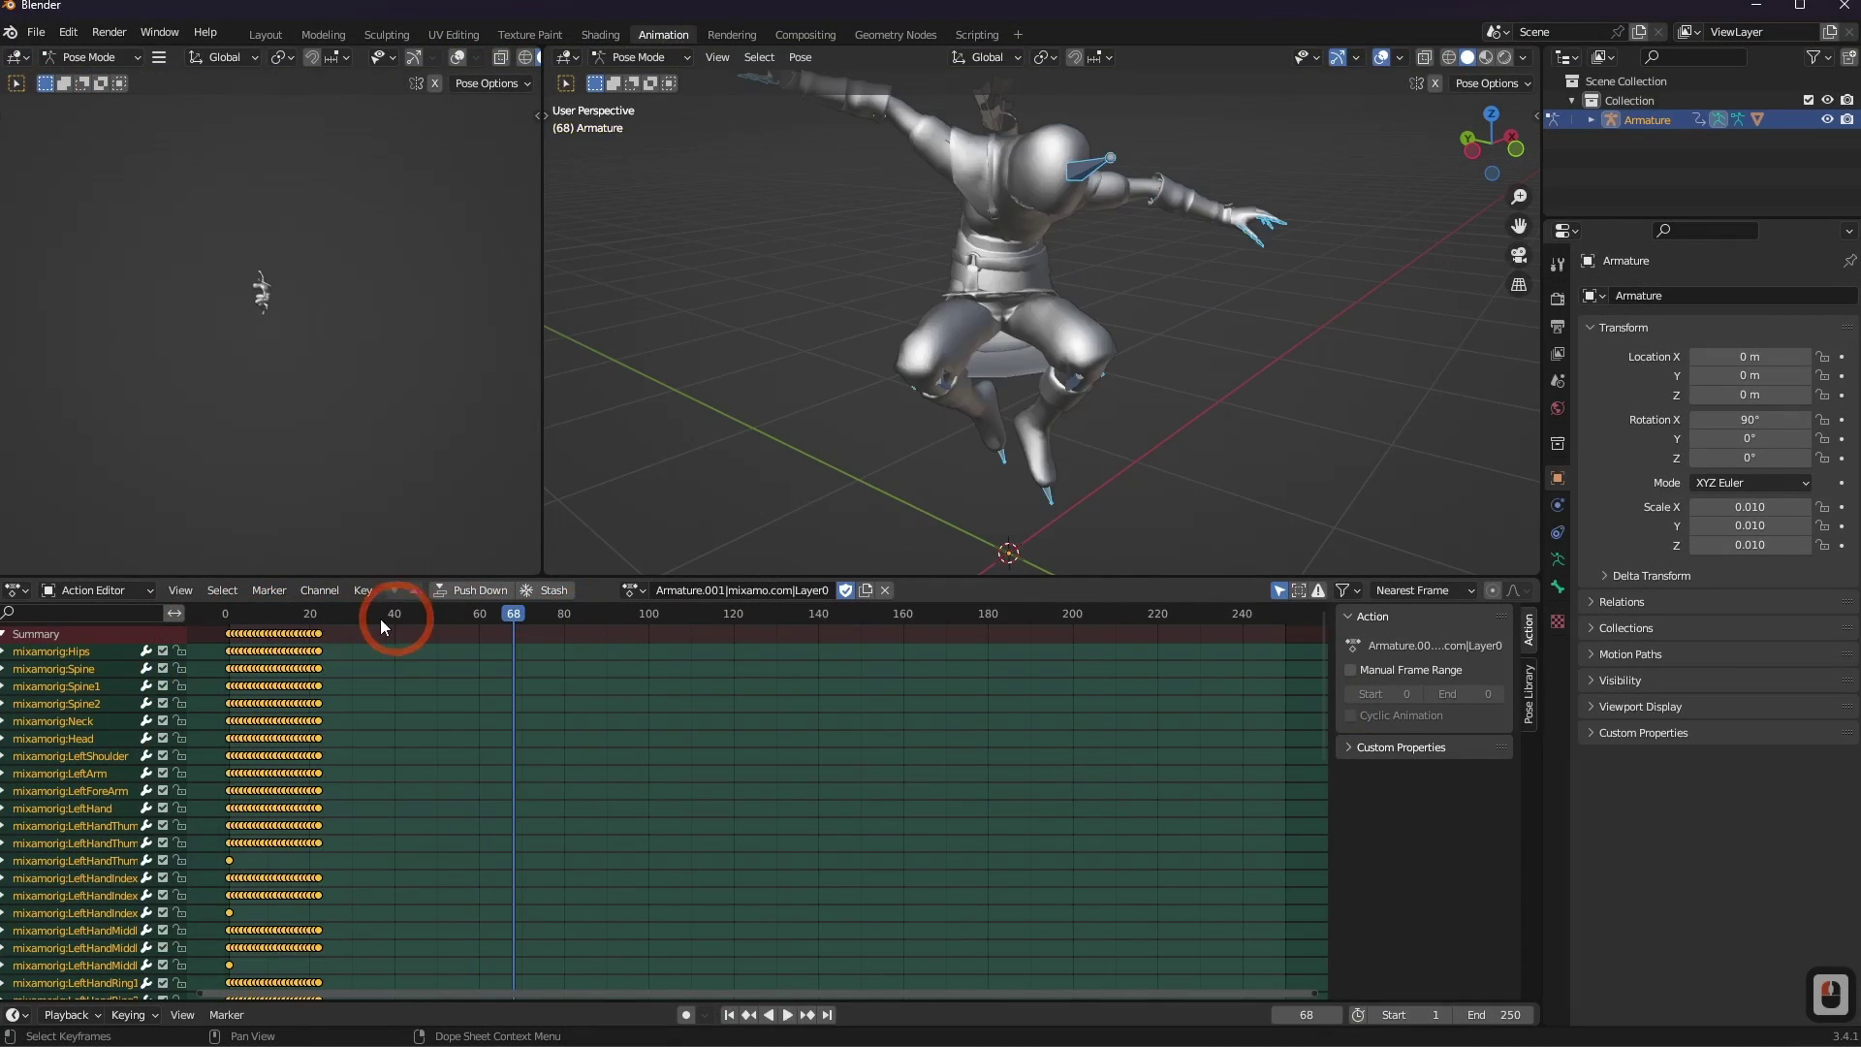
In Blender's dope sheet, scrub the Mixamo animation frames, then zoom and orbit onto the character.
left_click_drag(379, 618, 303, 635)
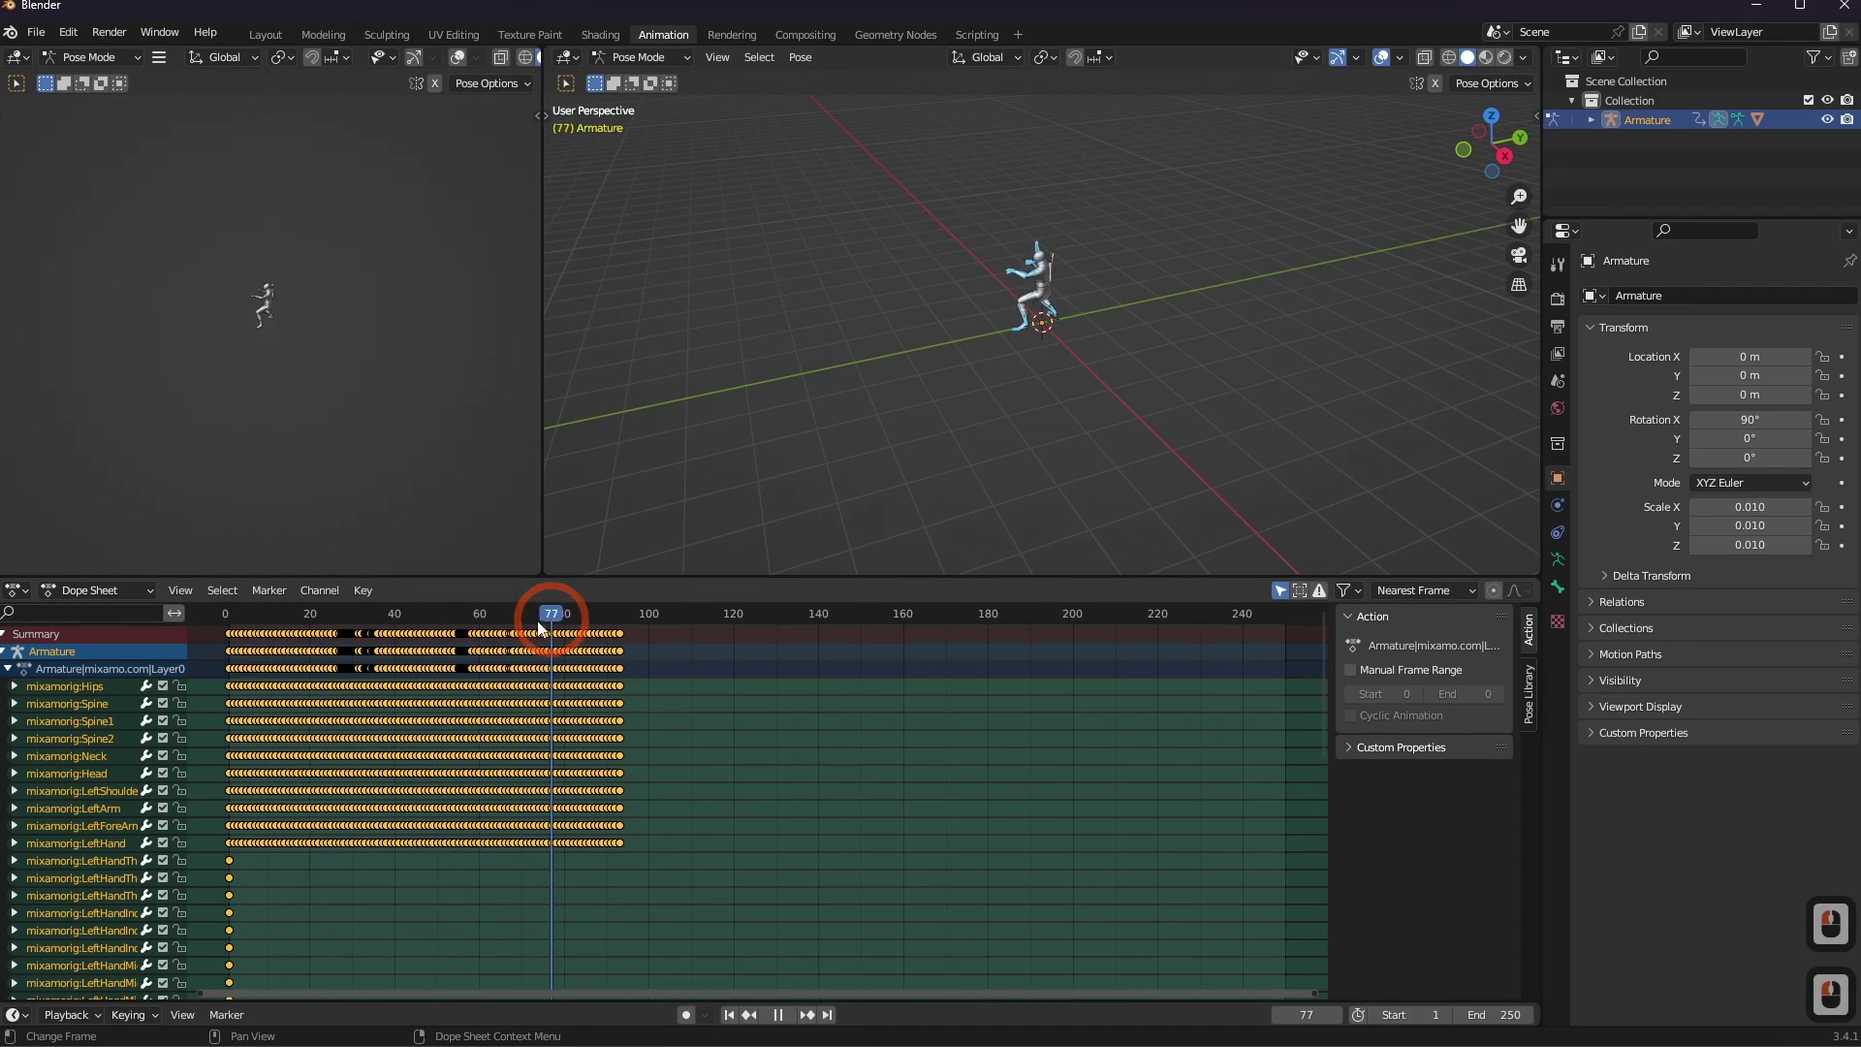
scroll(872, 462, "up", 7)
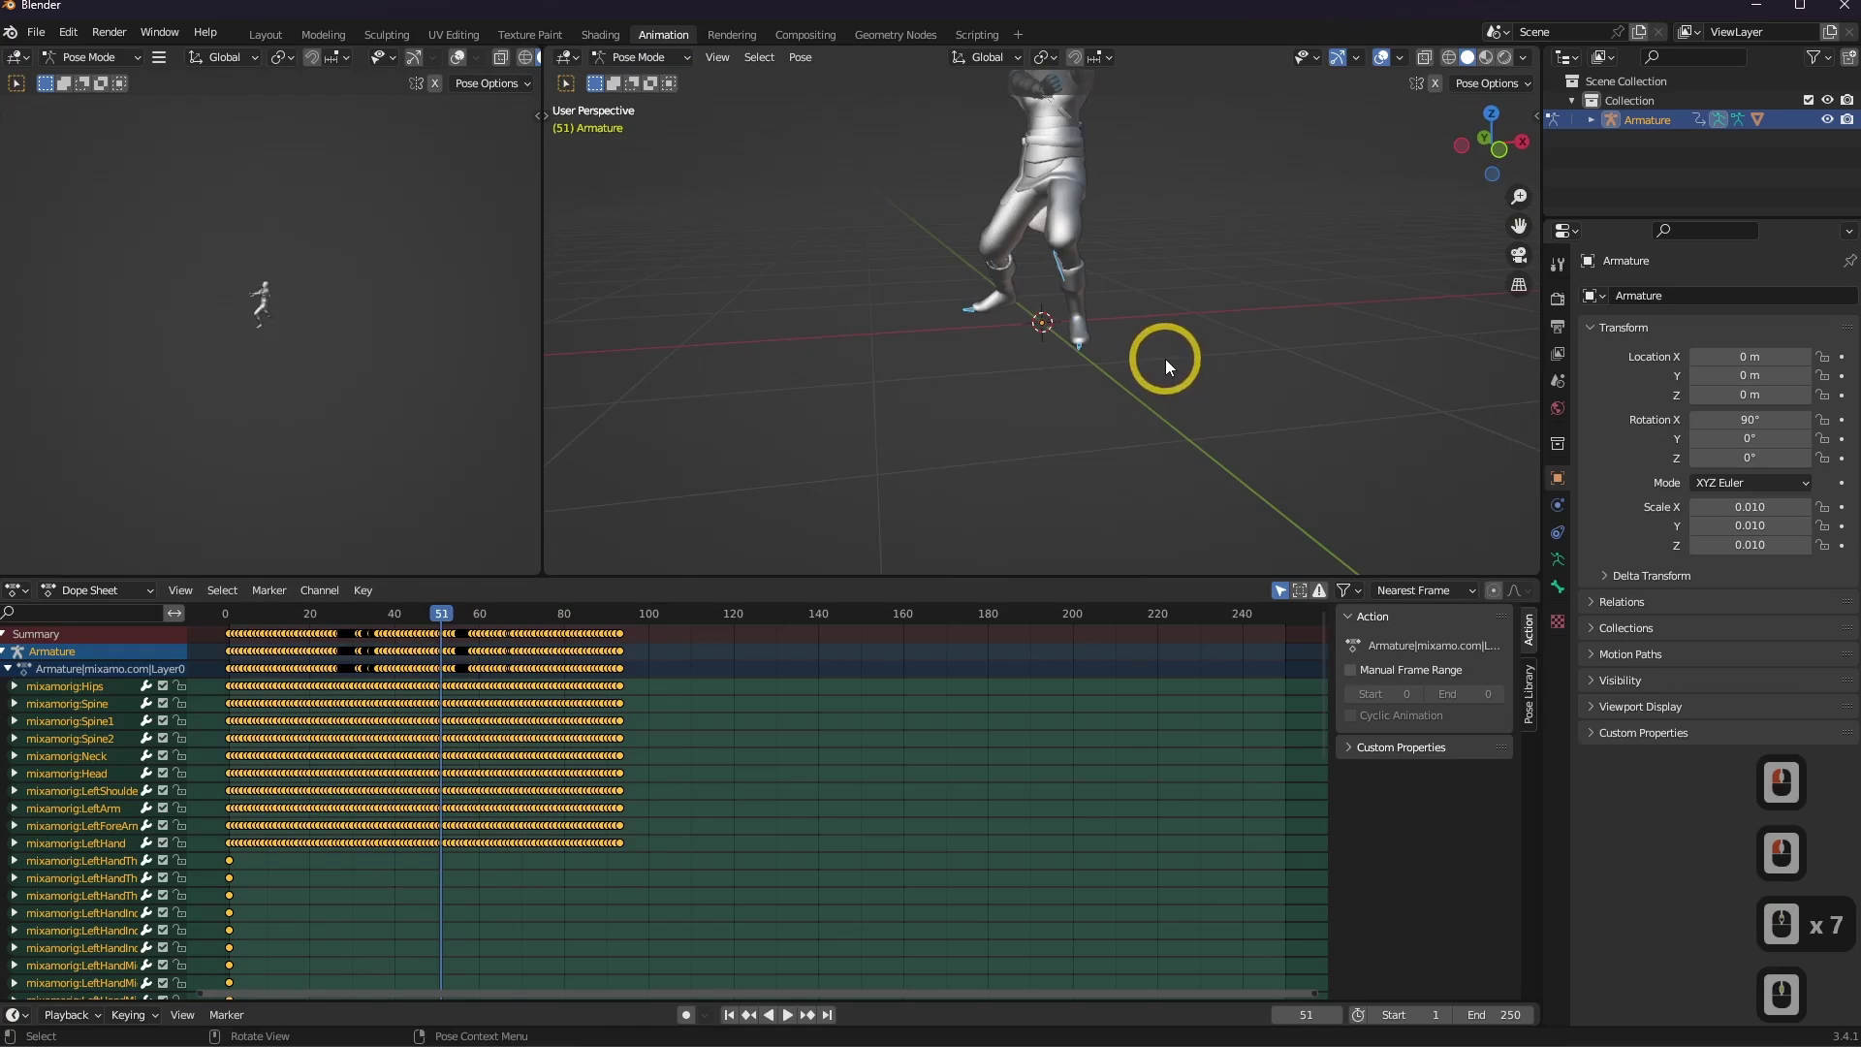
middle_click_drag(1165, 359, 1342, 489)
scroll(1341, 489, "up", 3)
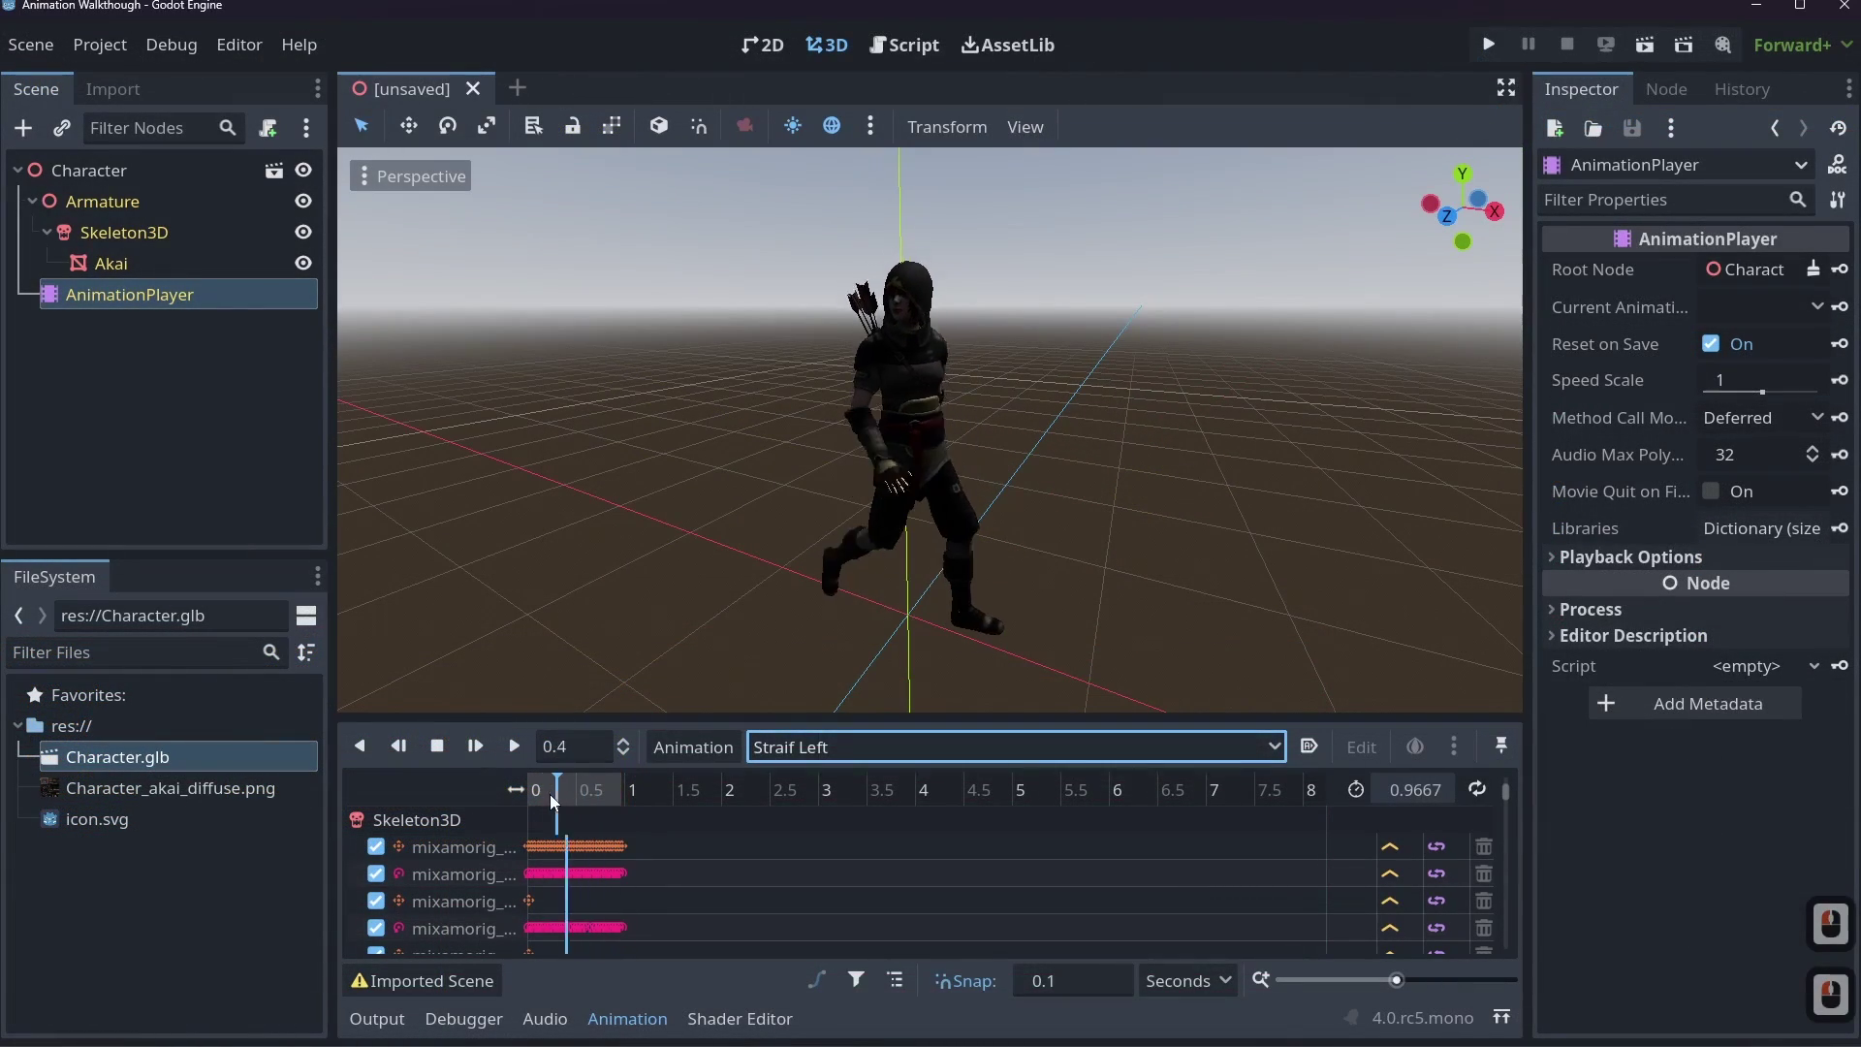
Set the Godot AnimationPlayer to preview the Idle animation.
left_click(1008, 746)
left_click(766, 787)
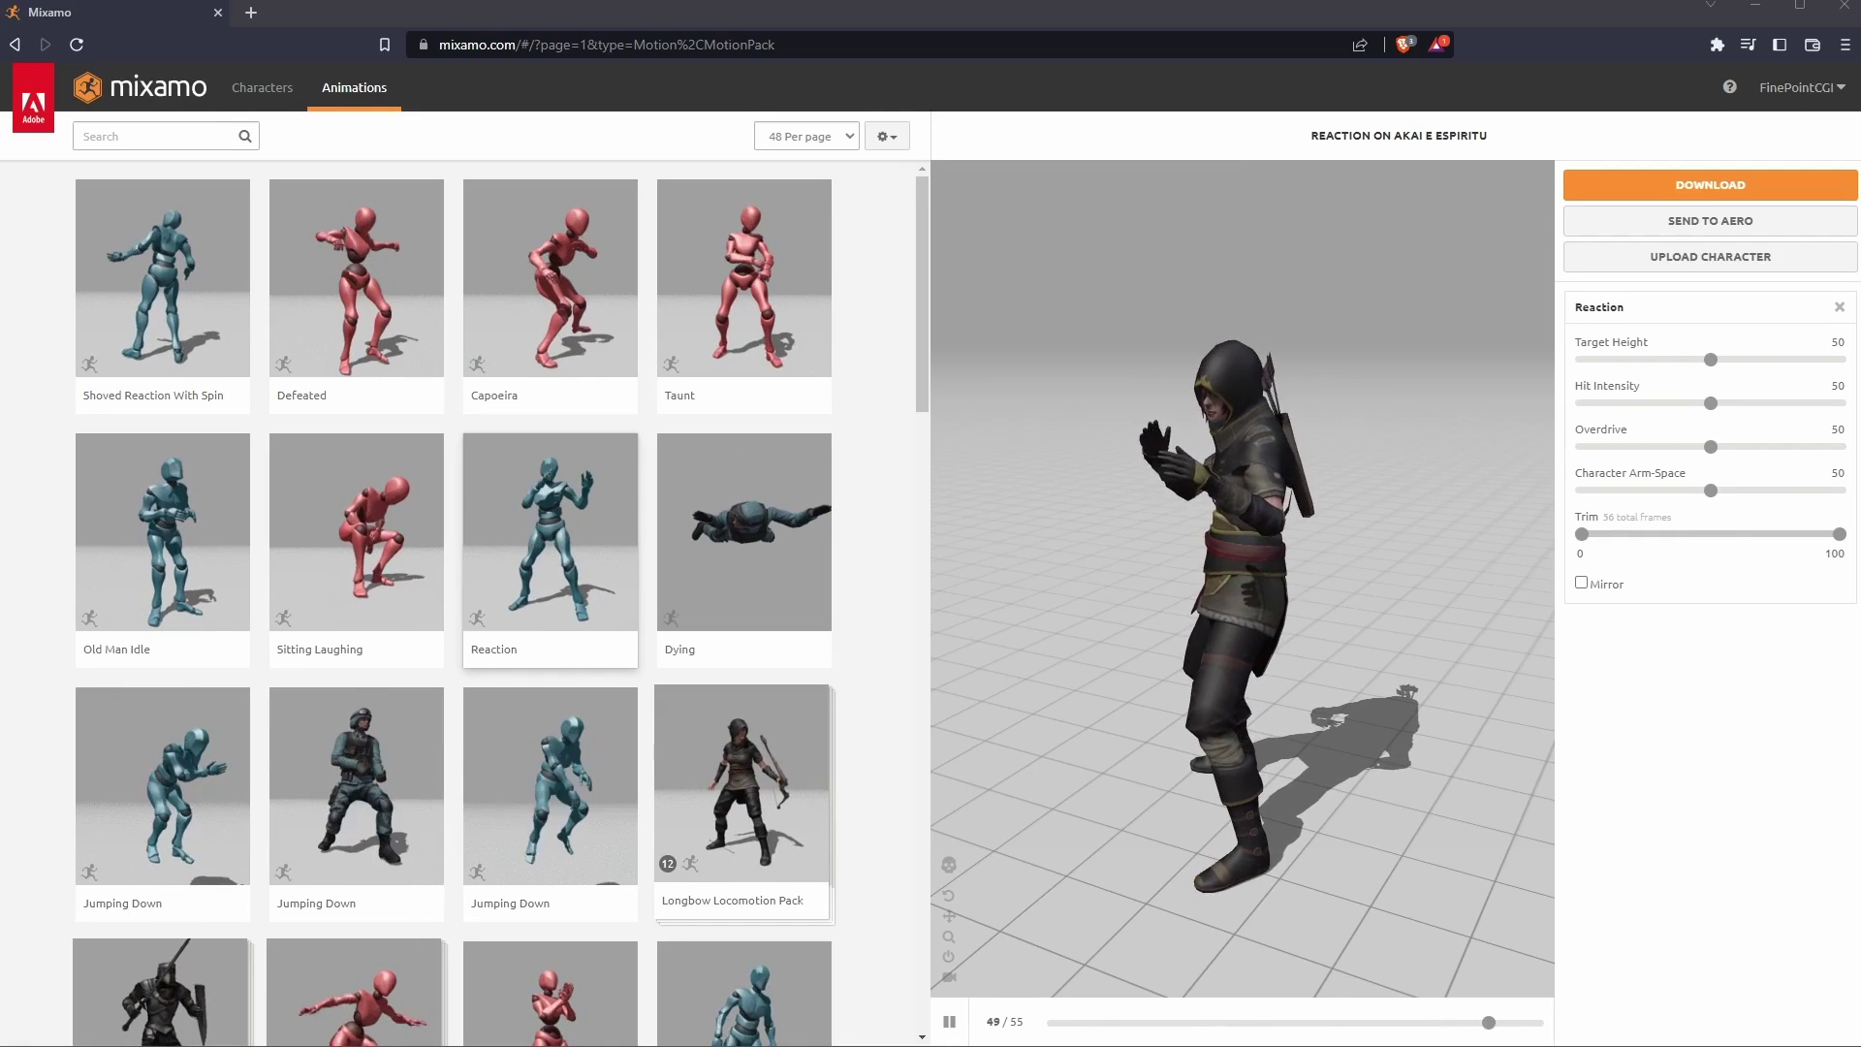
Glance at the character list, return to Animations, and apply Capoeira to the character.
left_click(262, 87)
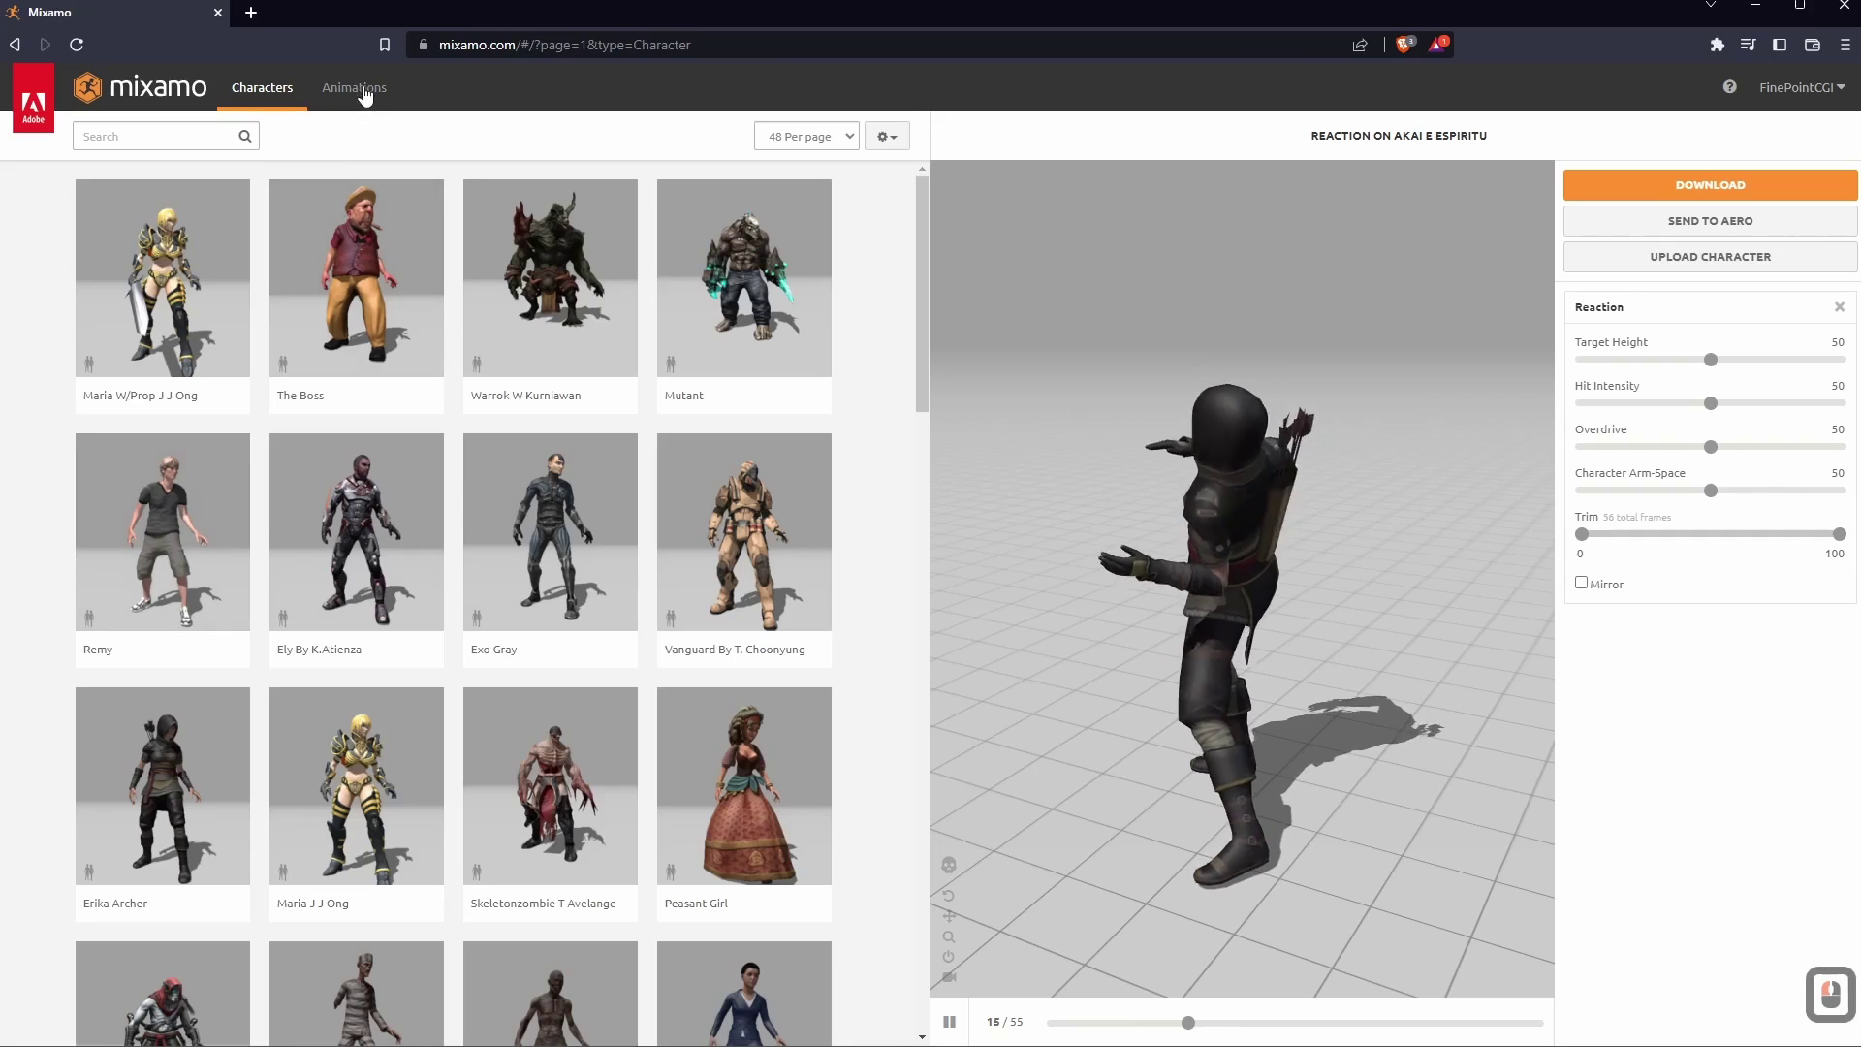
left_click(349, 90)
left_click(276, 96)
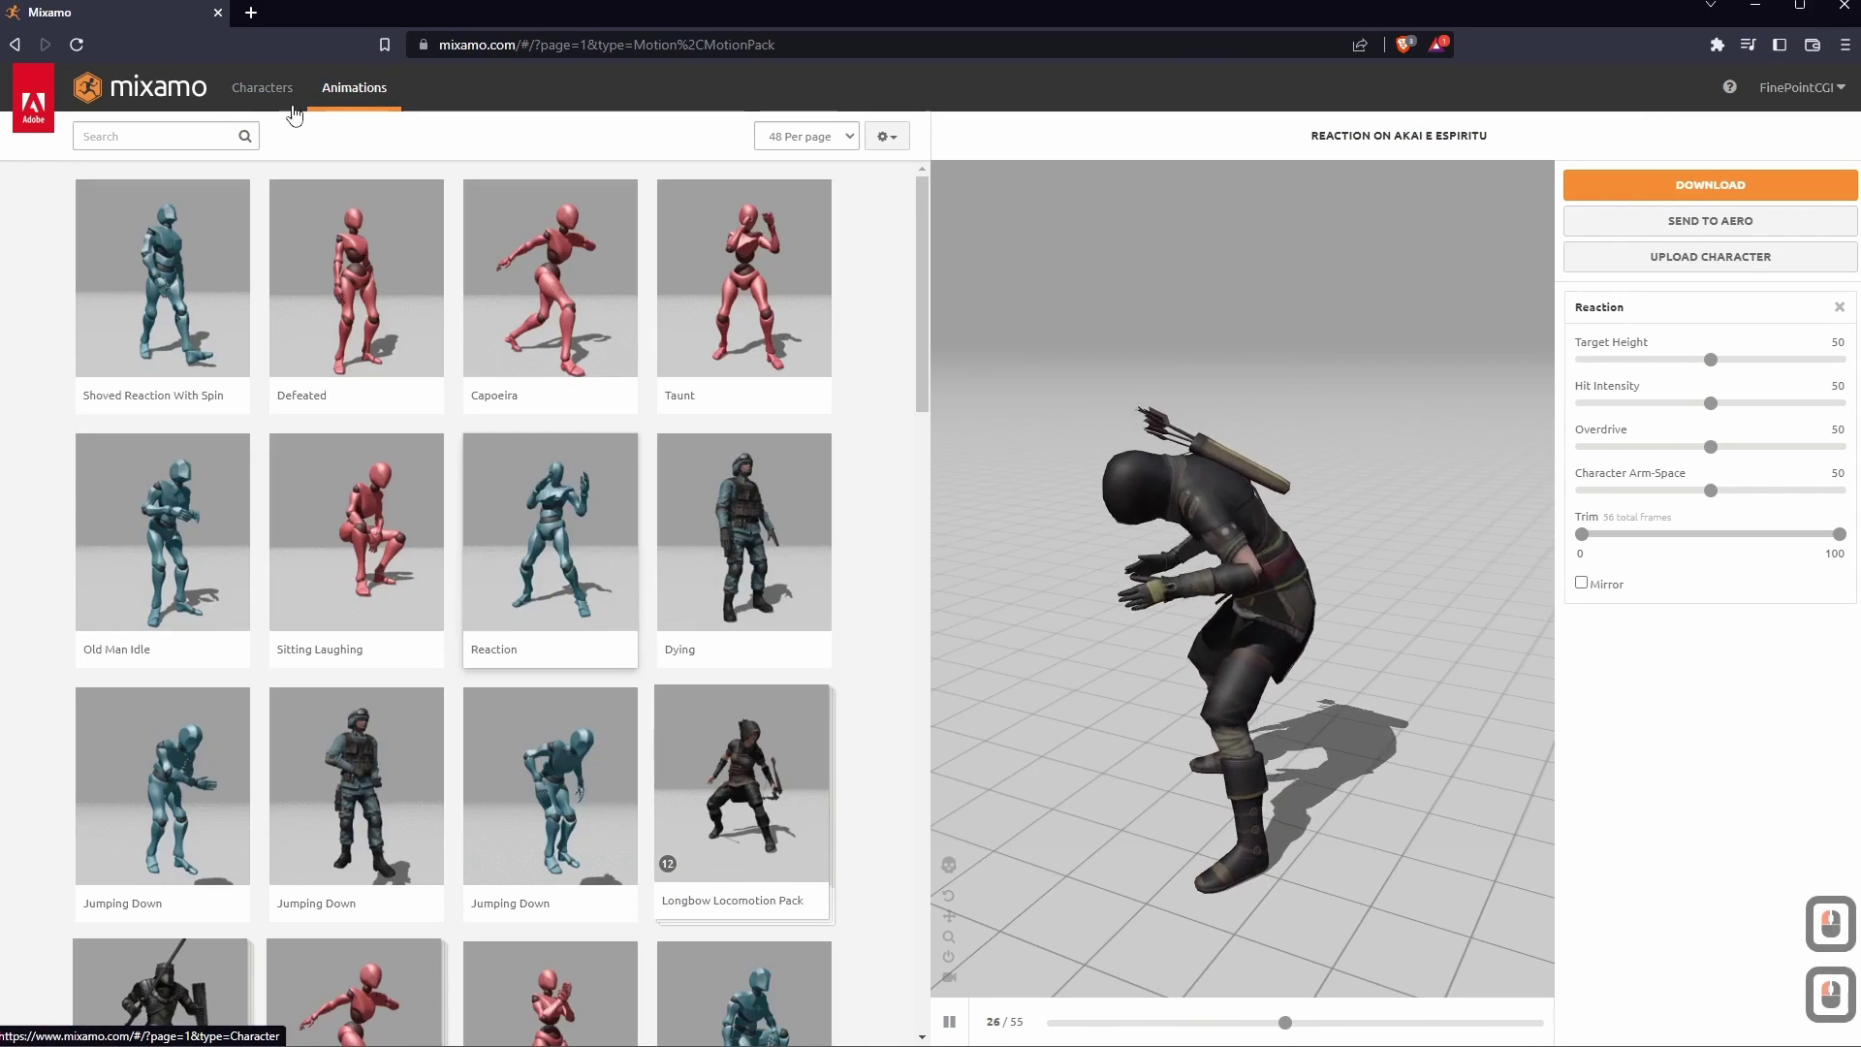
left_click(586, 324)
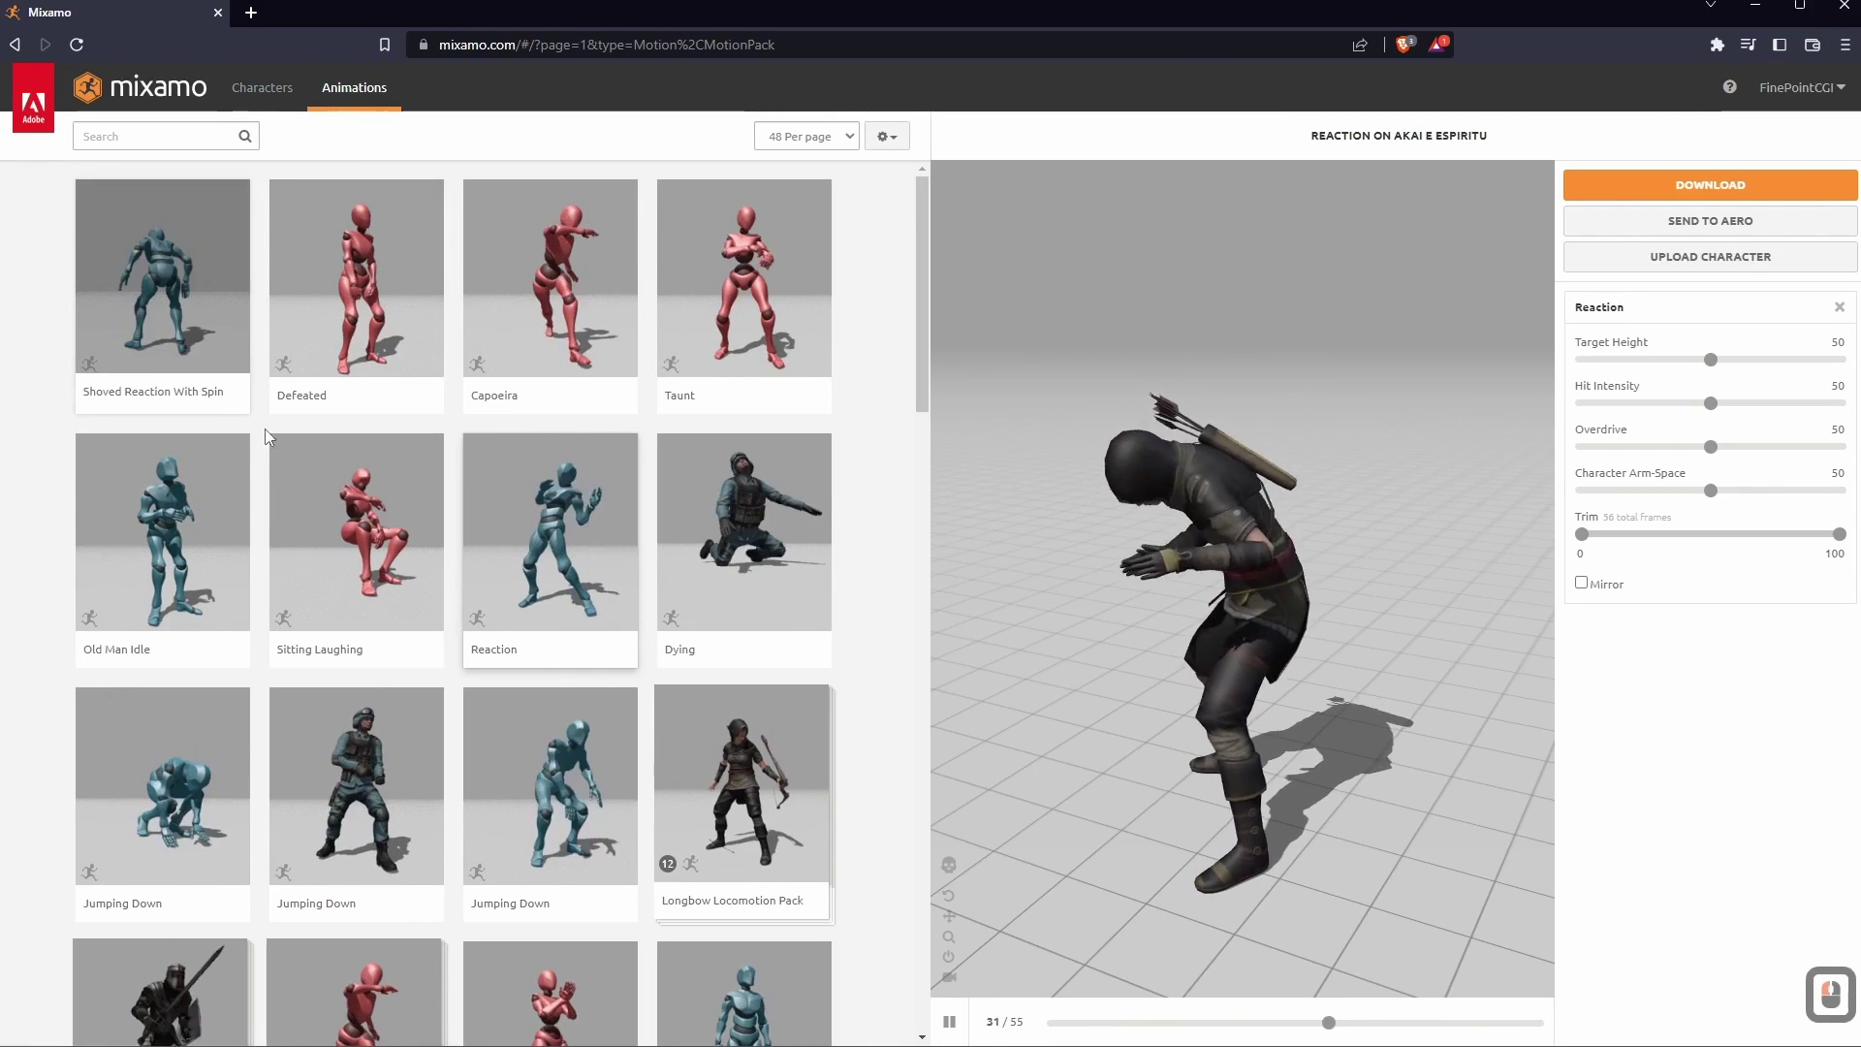
left_click(969, 601)
left_click(570, 407)
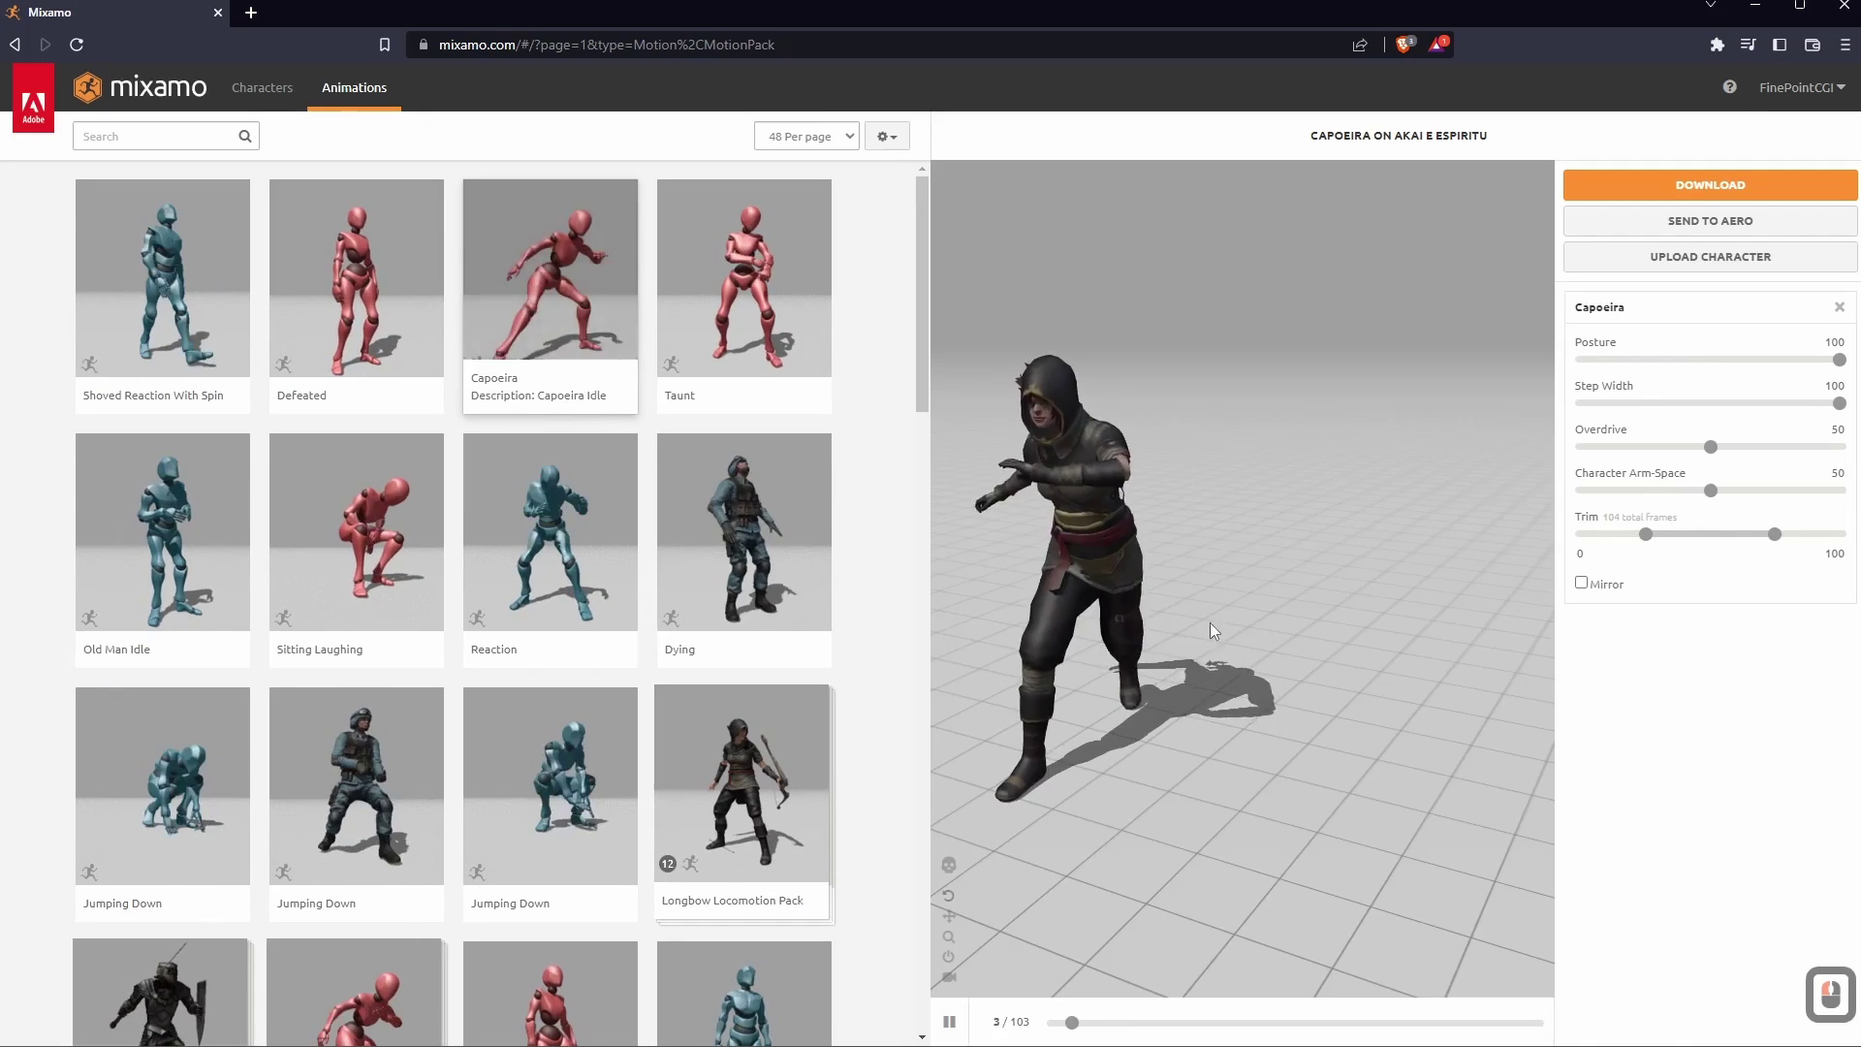
left_click(1213, 636)
left_click(1150, 619)
left_click(1248, 671)
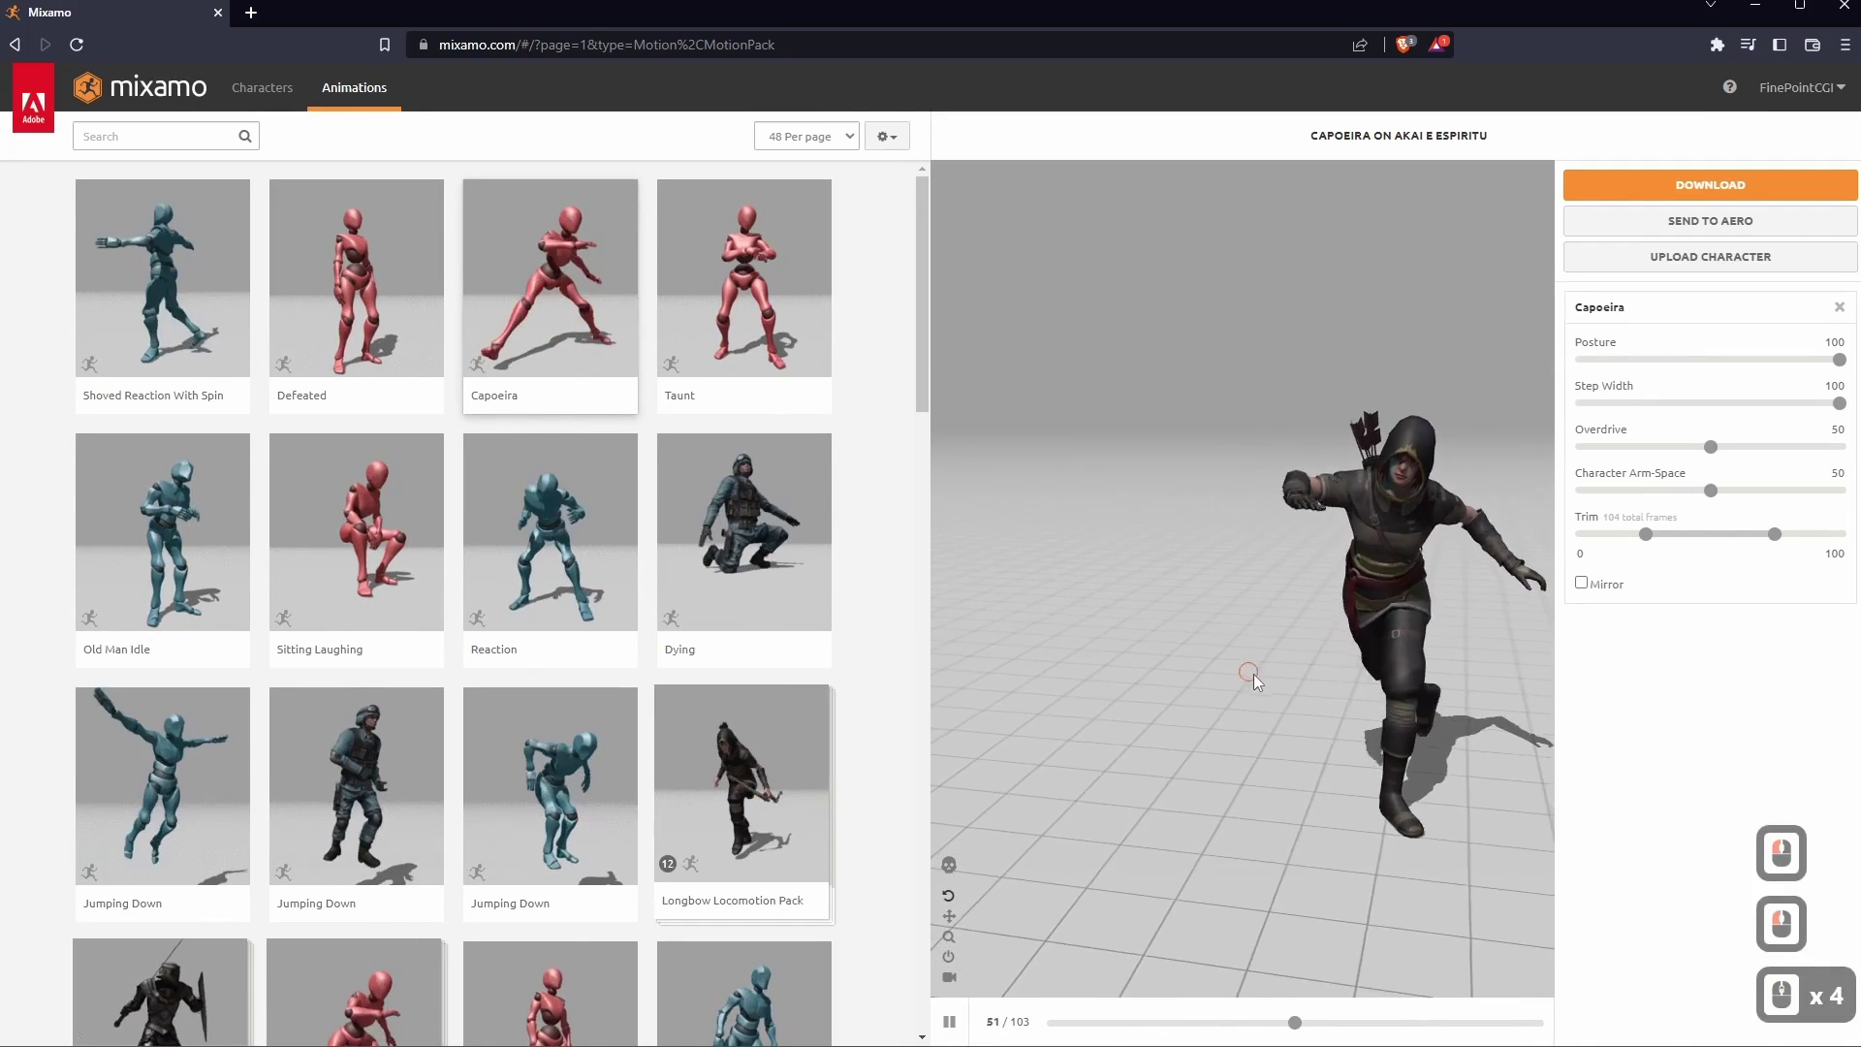
left_click(1450, 602)
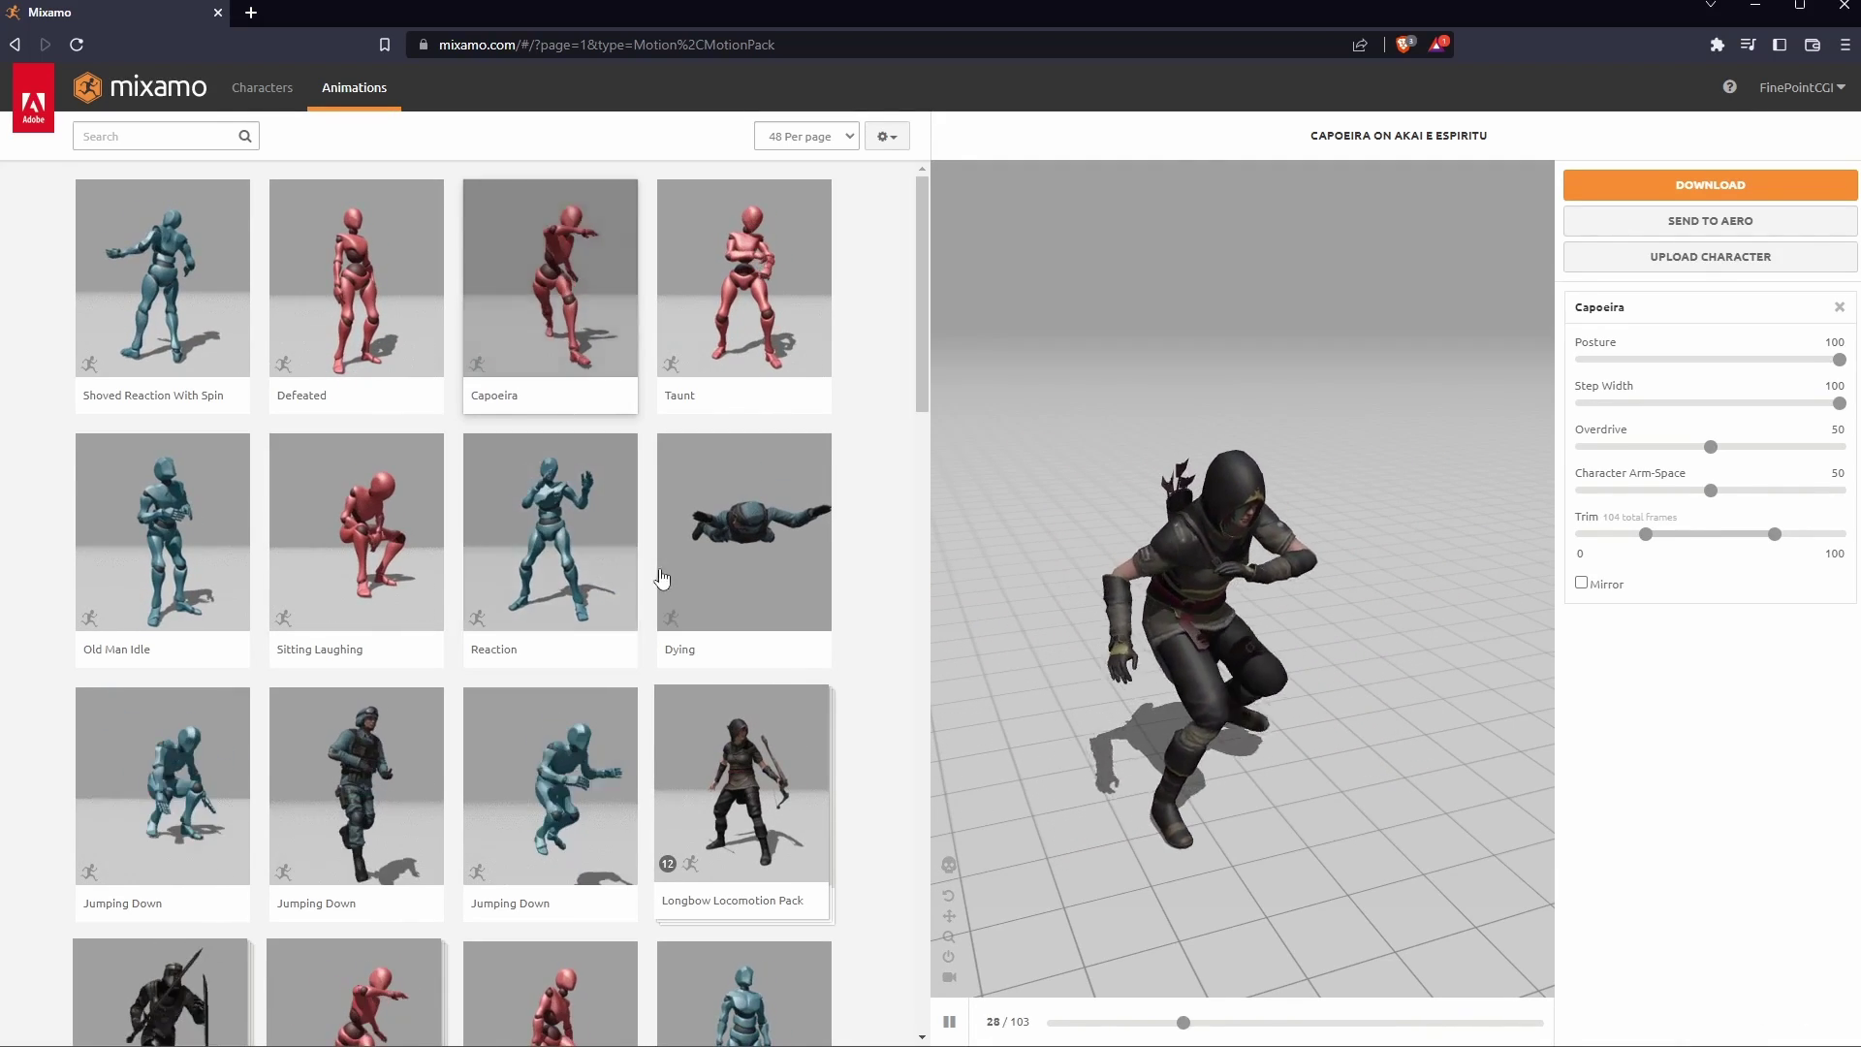
Load the Dying animation onto the character for preview.
left_click(748, 511)
left_click(1022, 706)
left_click(1265, 759)
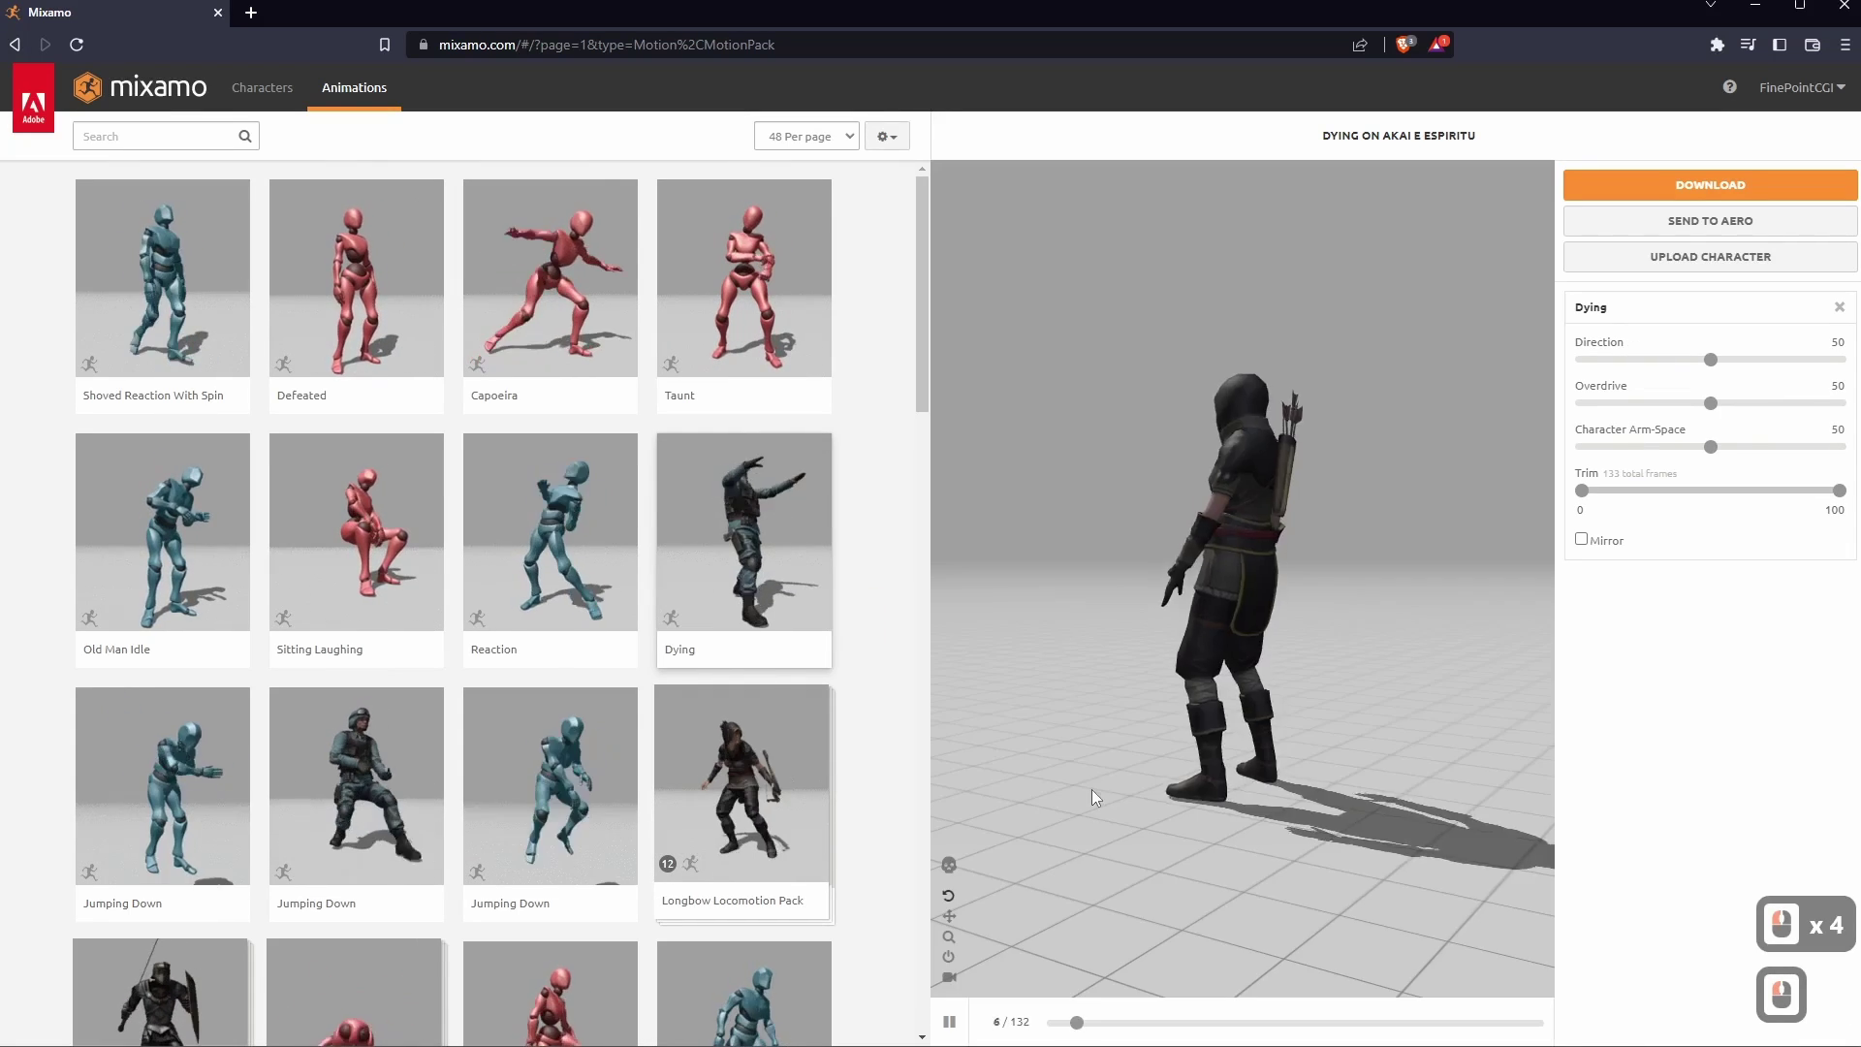
Pause the Dying preview and set its fall direction to 0.
left_click(1186, 812)
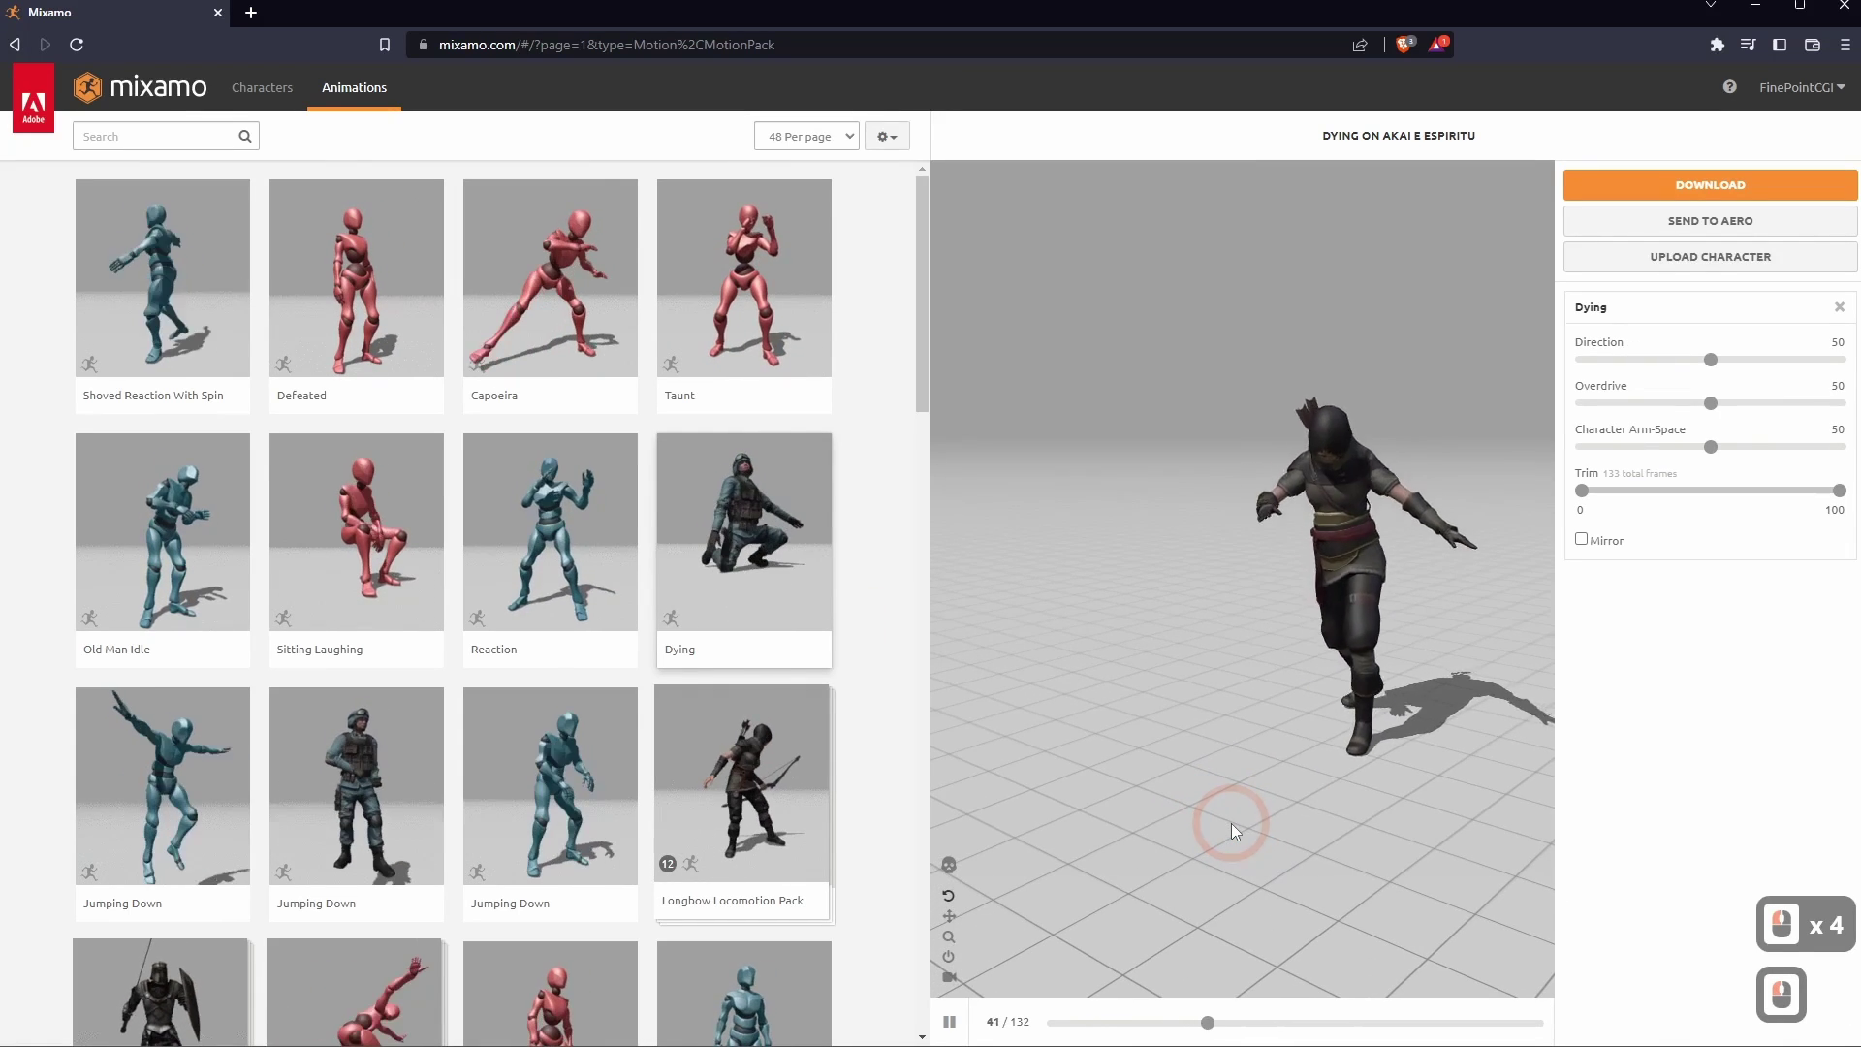
left_click(1231, 823)
left_click(1233, 783)
left_click(1749, 429)
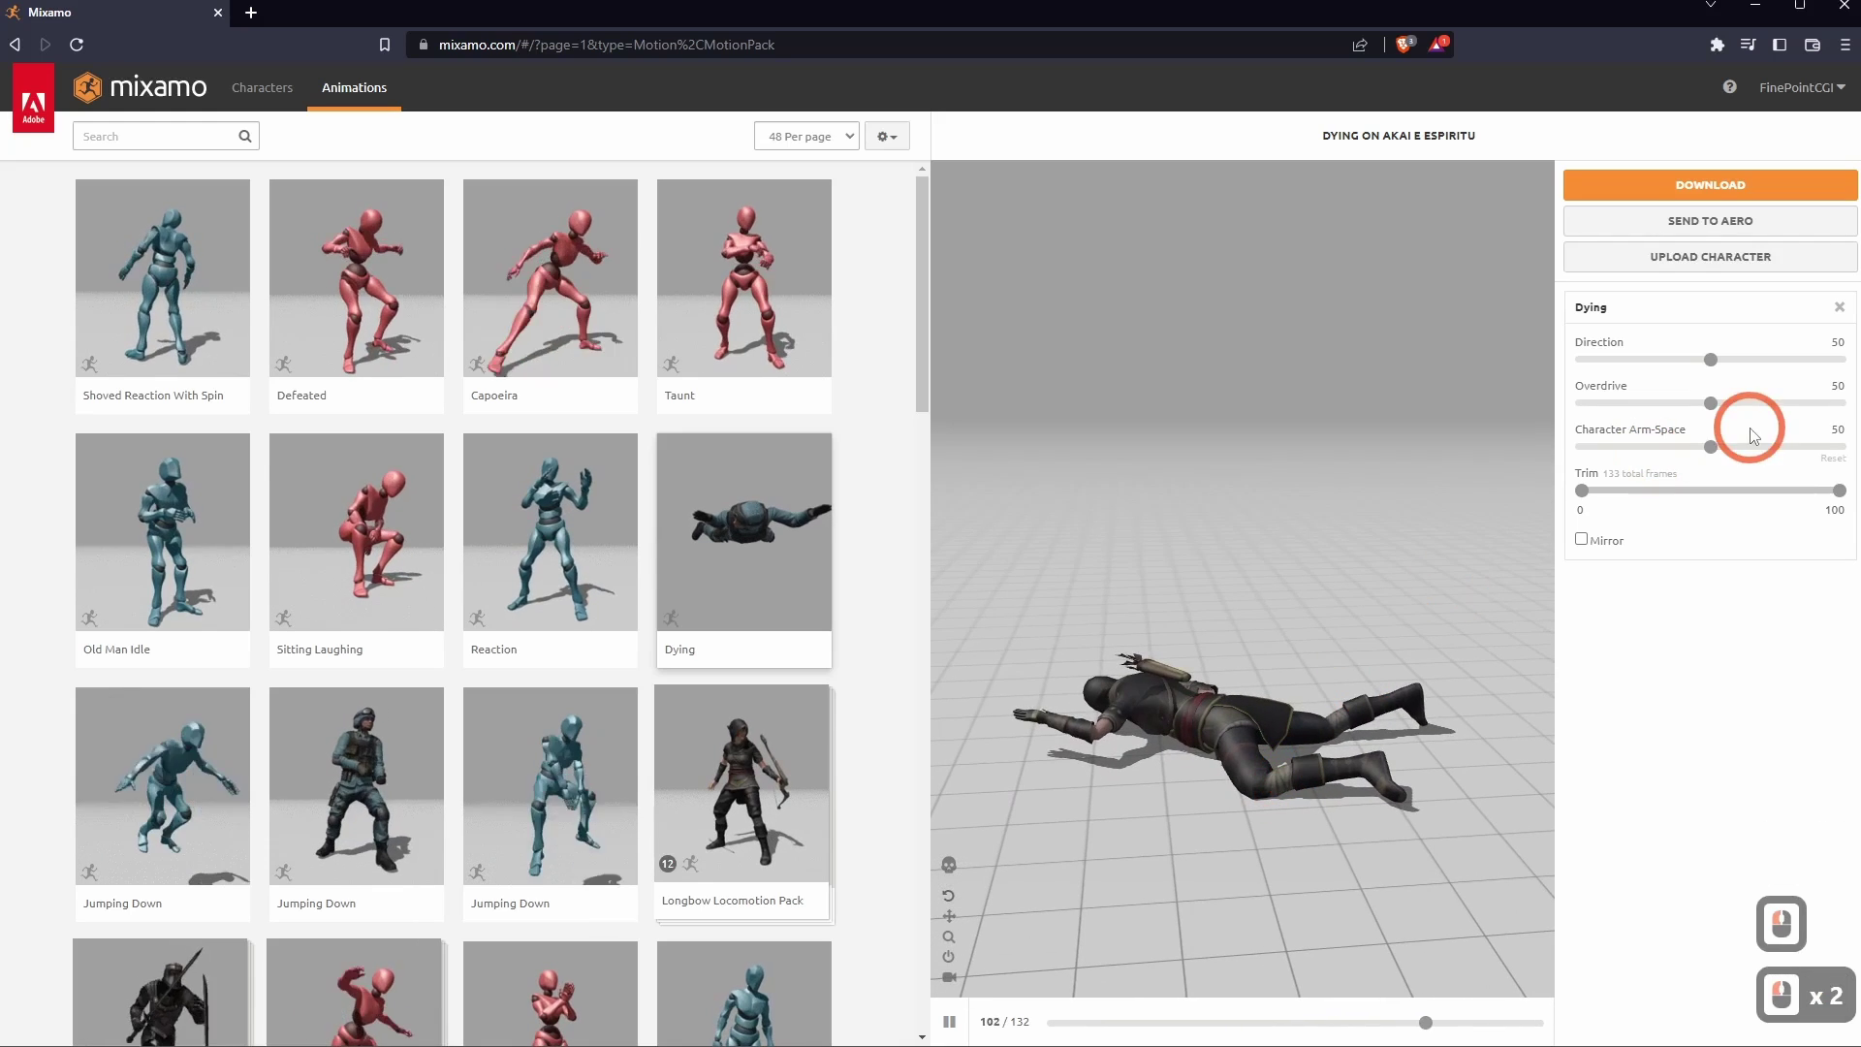
left_click(1713, 372)
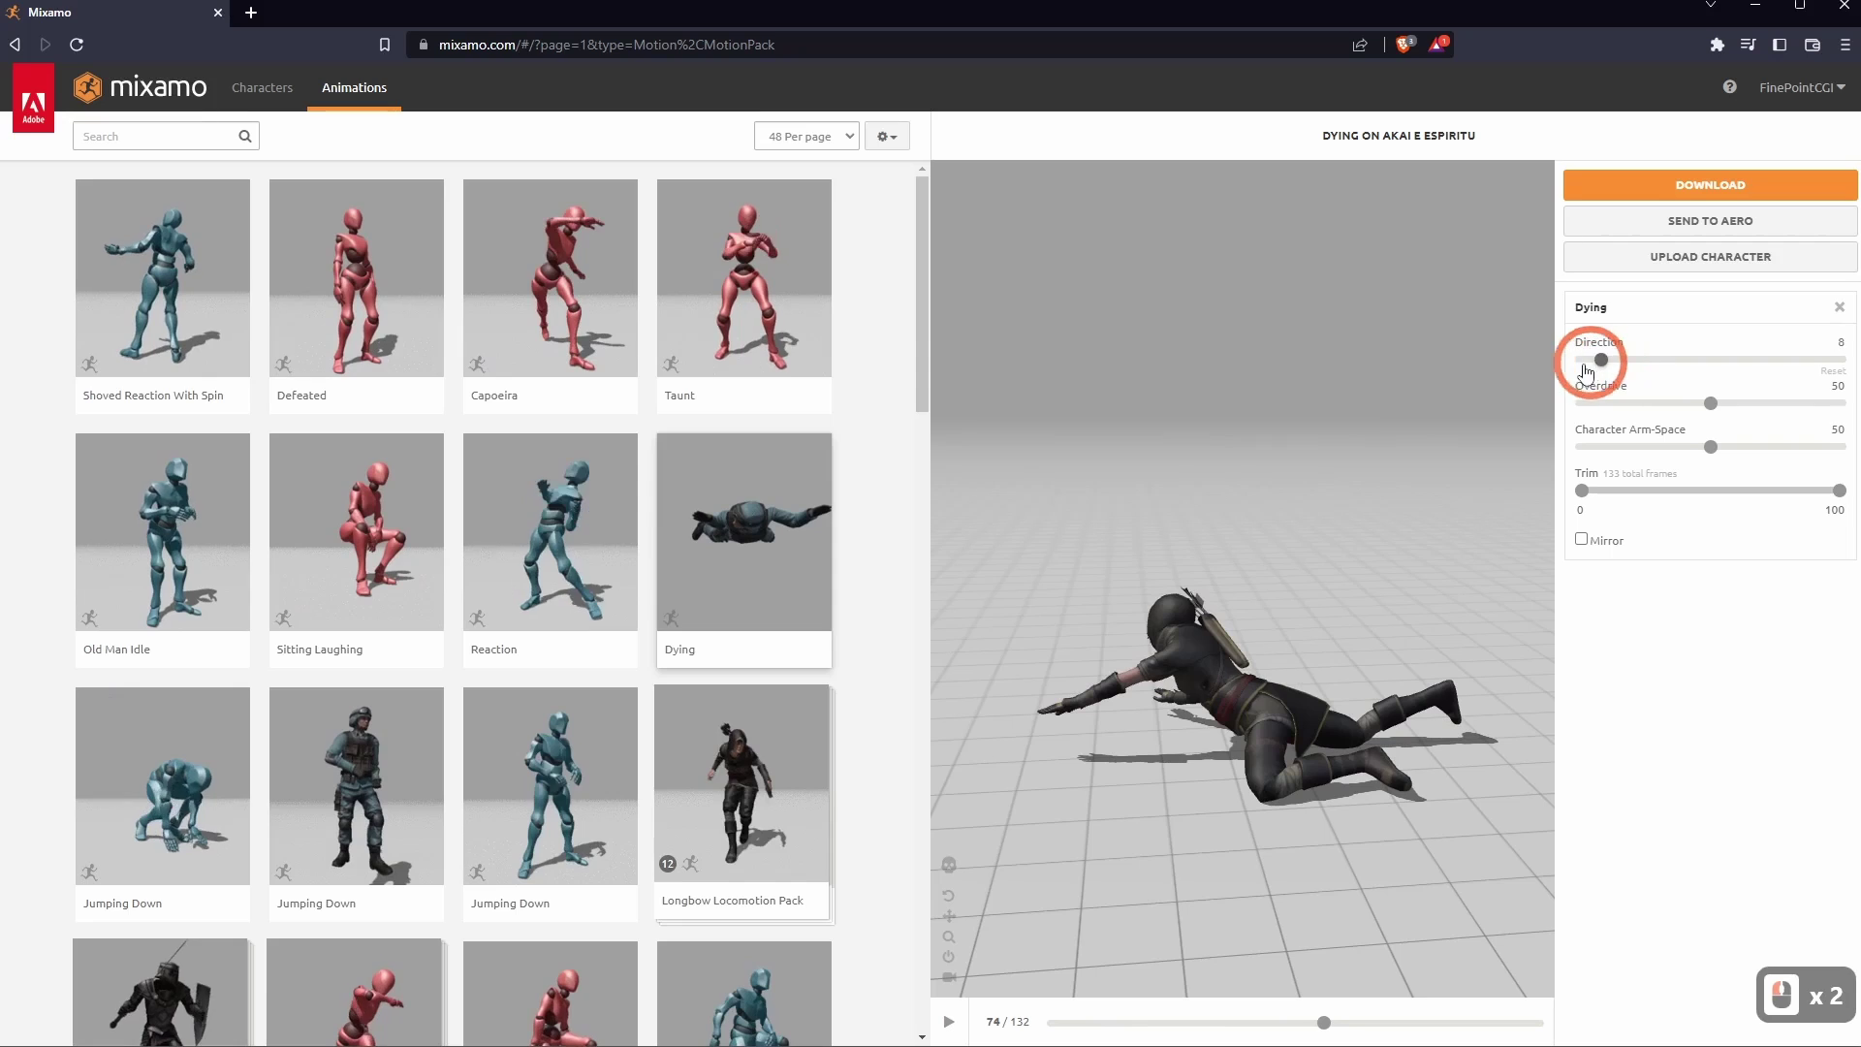
left_click_drag(1585, 371, 1571, 375)
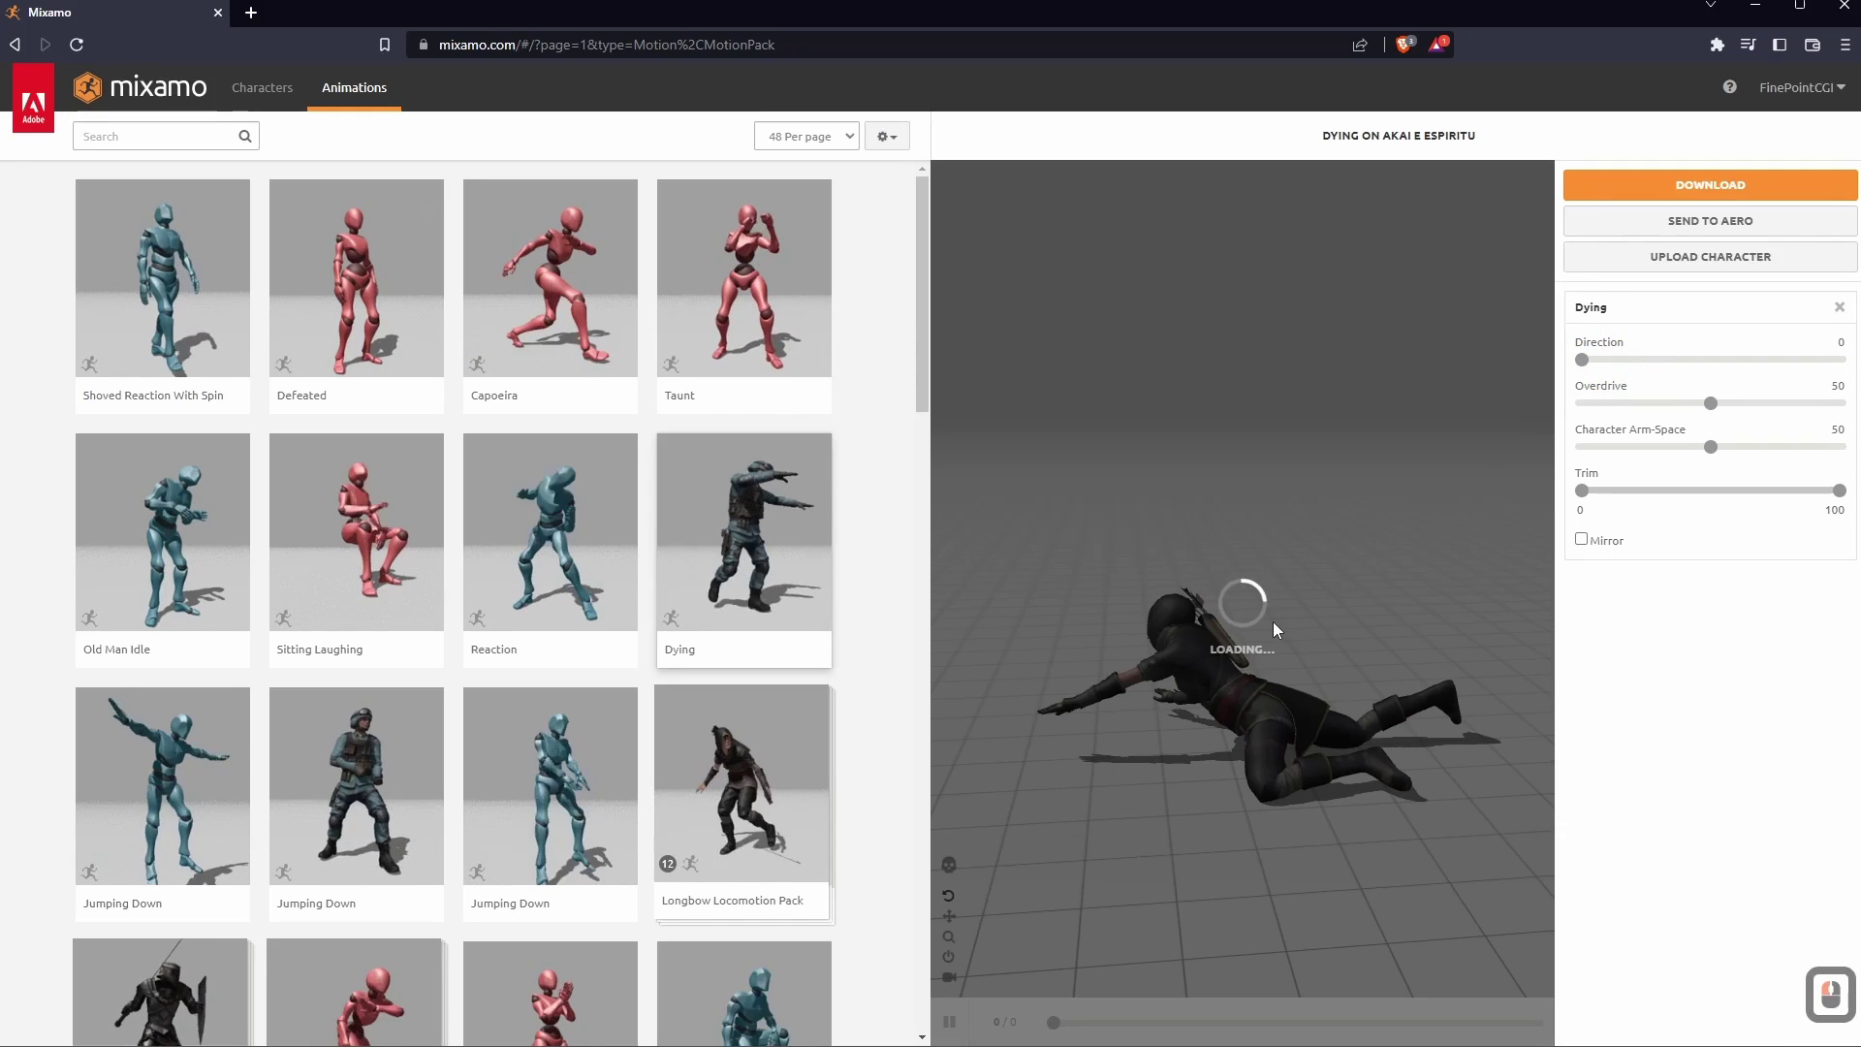
Set the Dying fall direction to 100 and orbit the preview around the character.
left_click(1281, 754)
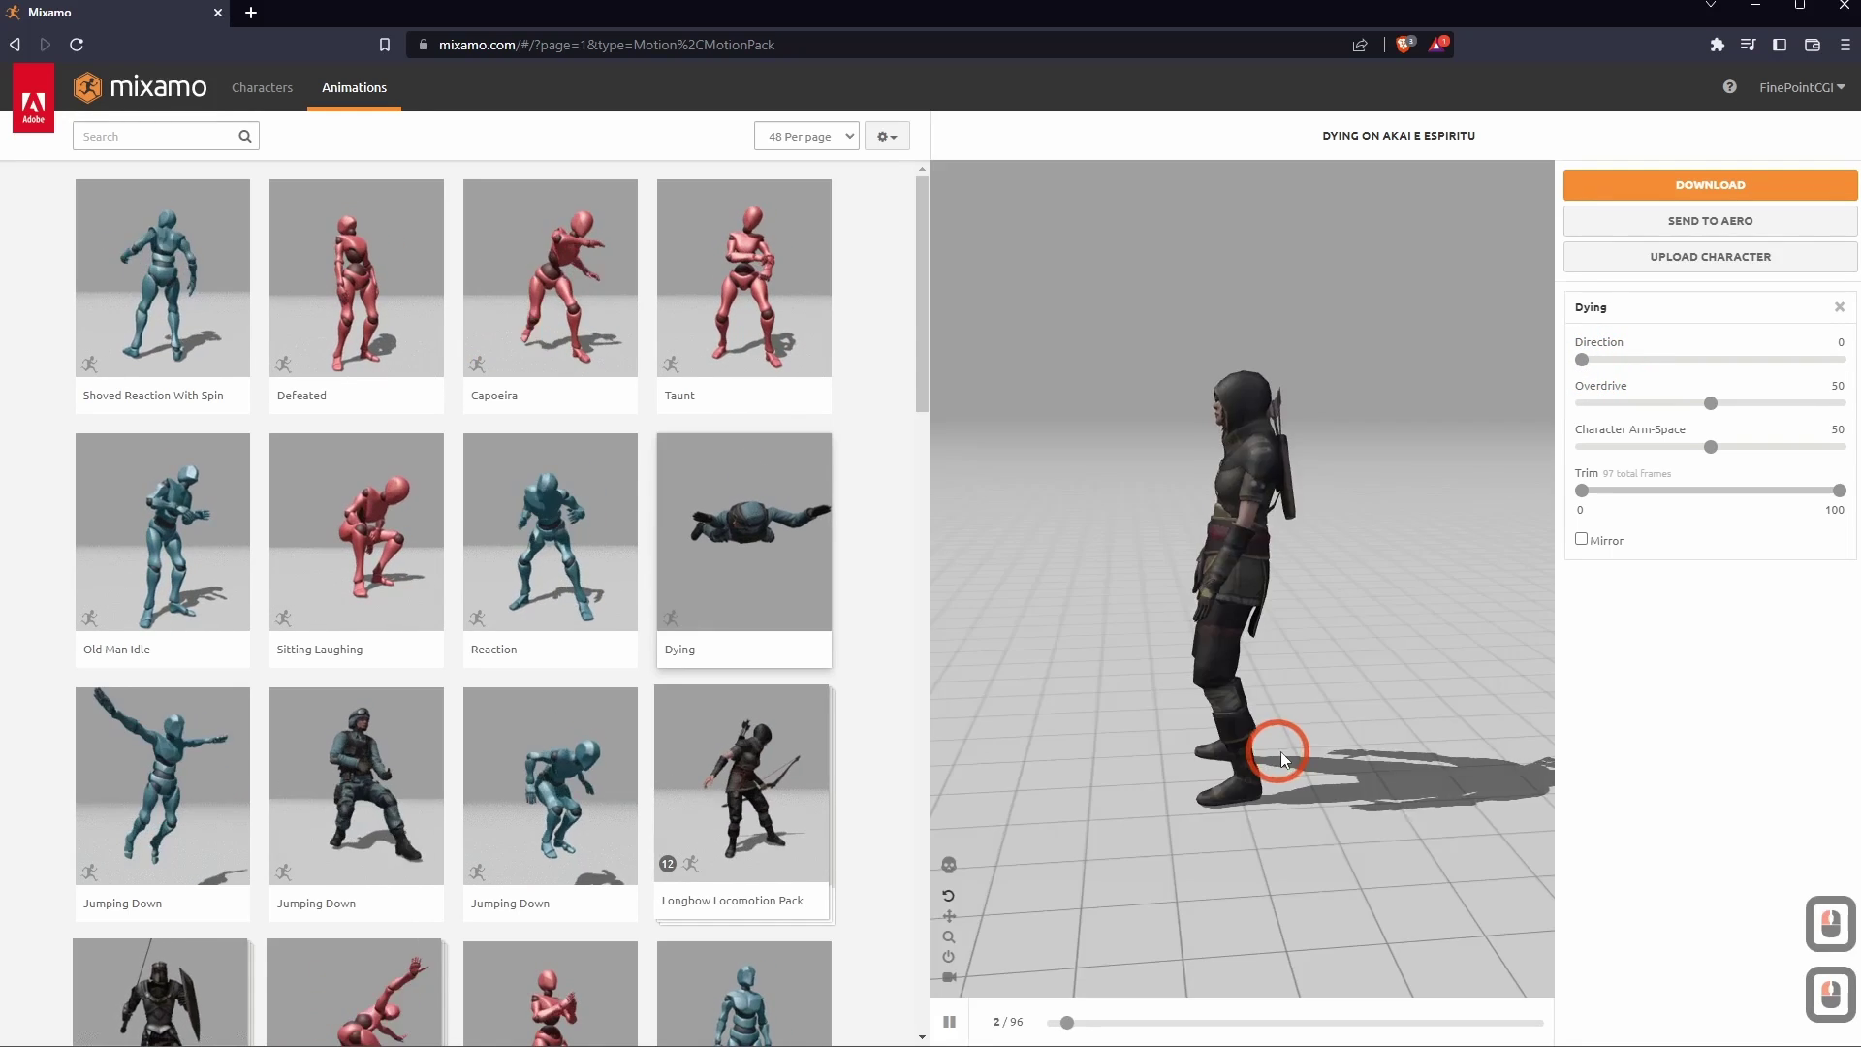
left_click(1312, 753)
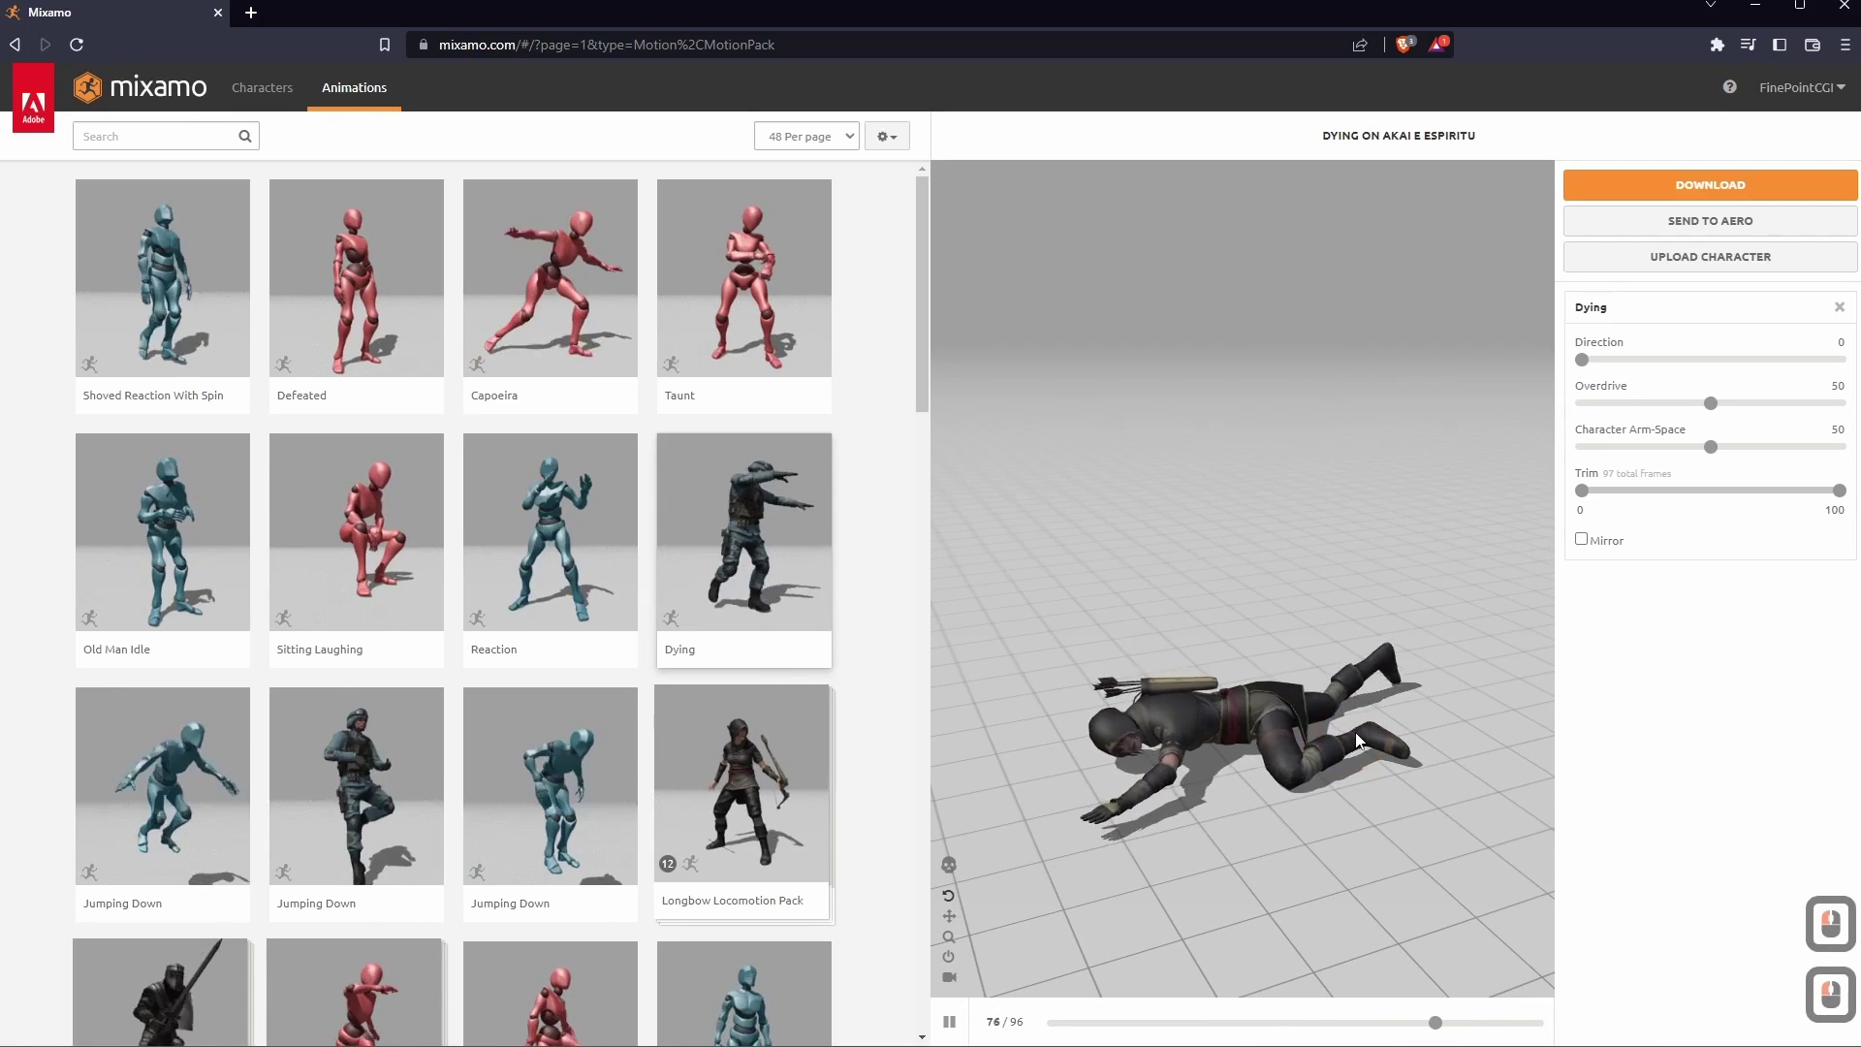
left_click_drag(1591, 359, 1851, 359)
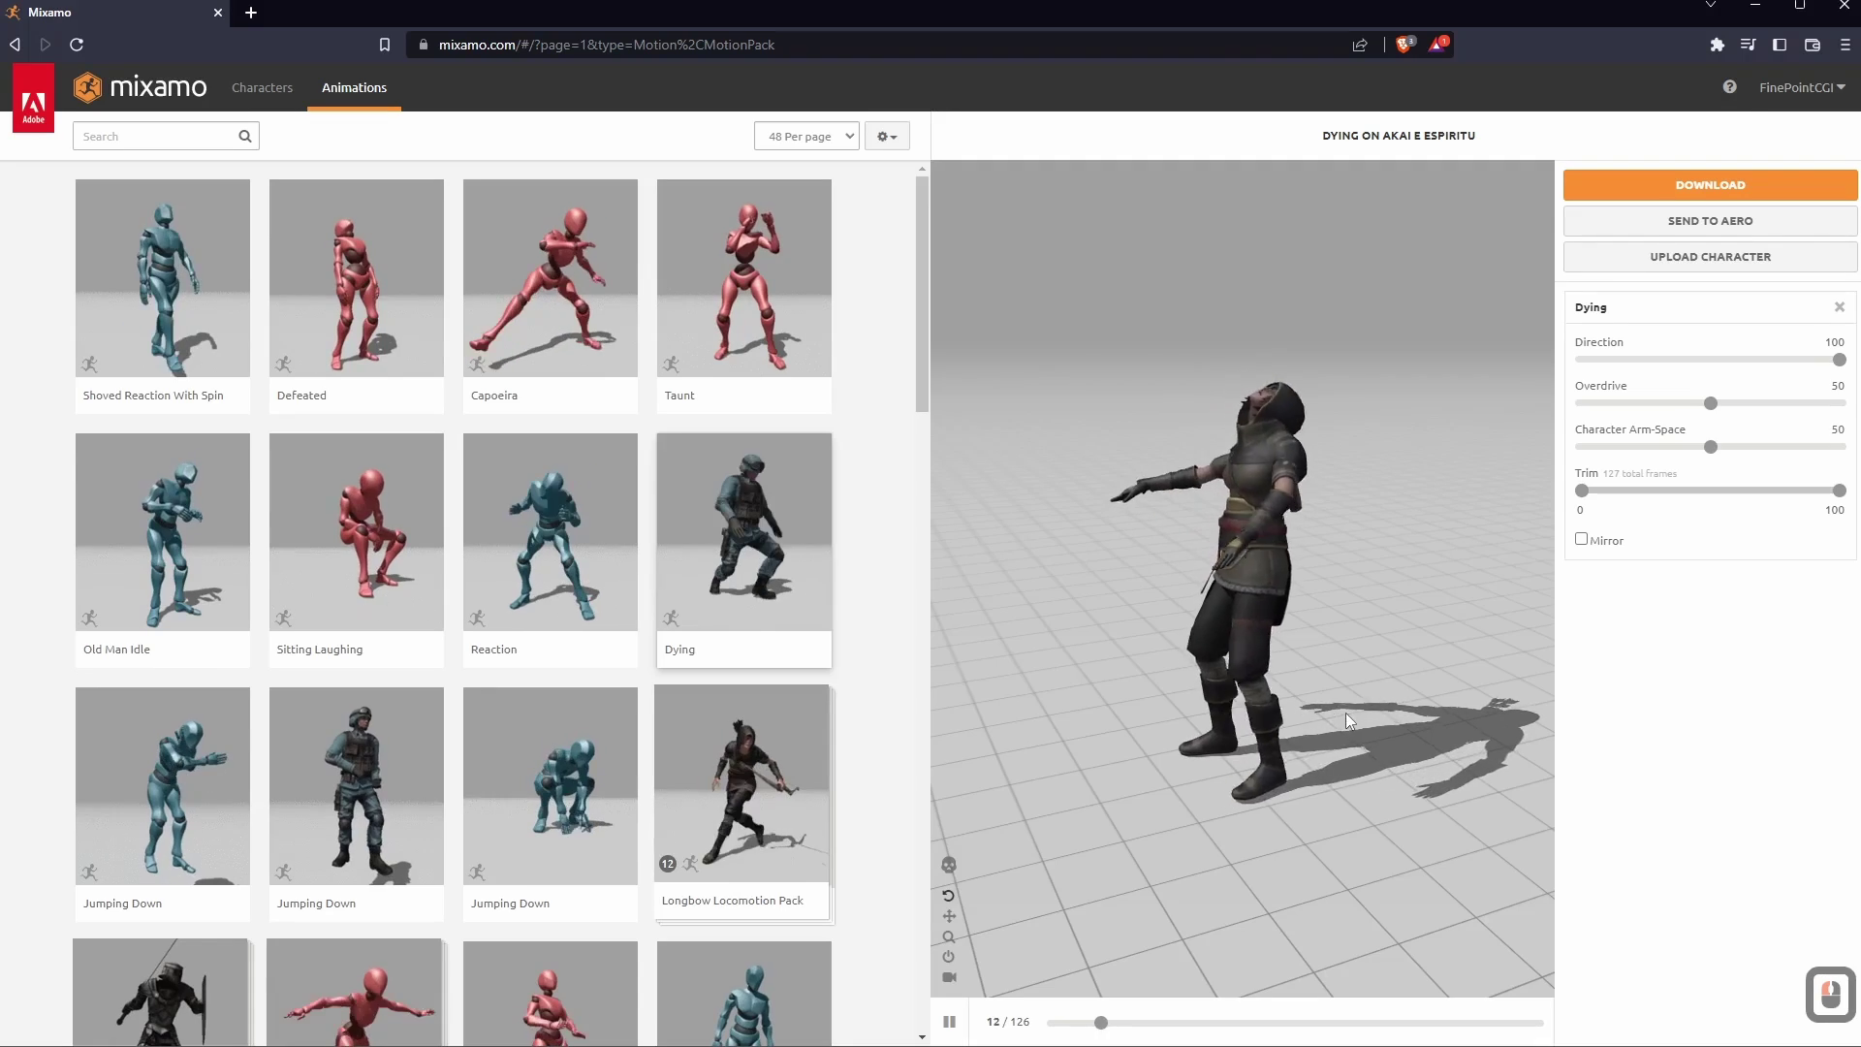
left_click(1296, 704)
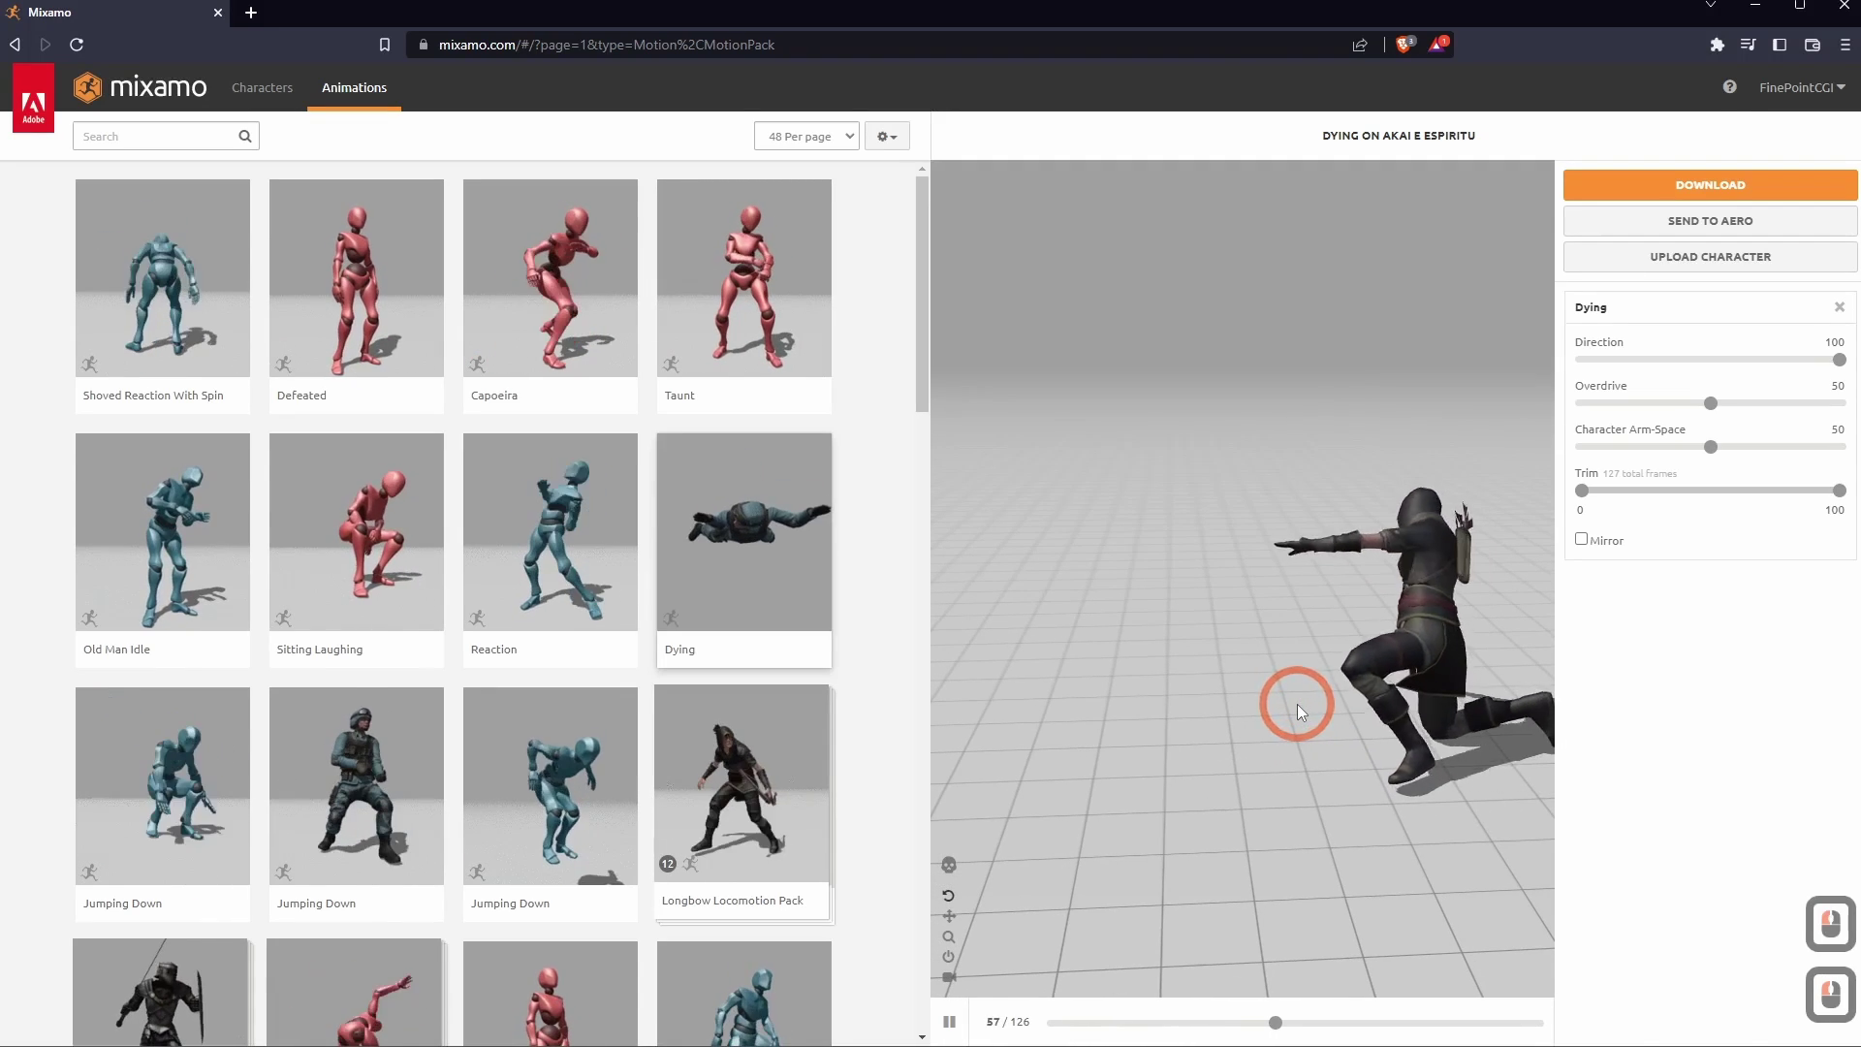
left_click(1415, 746)
left_click_drag(1418, 752, 1130, 562)
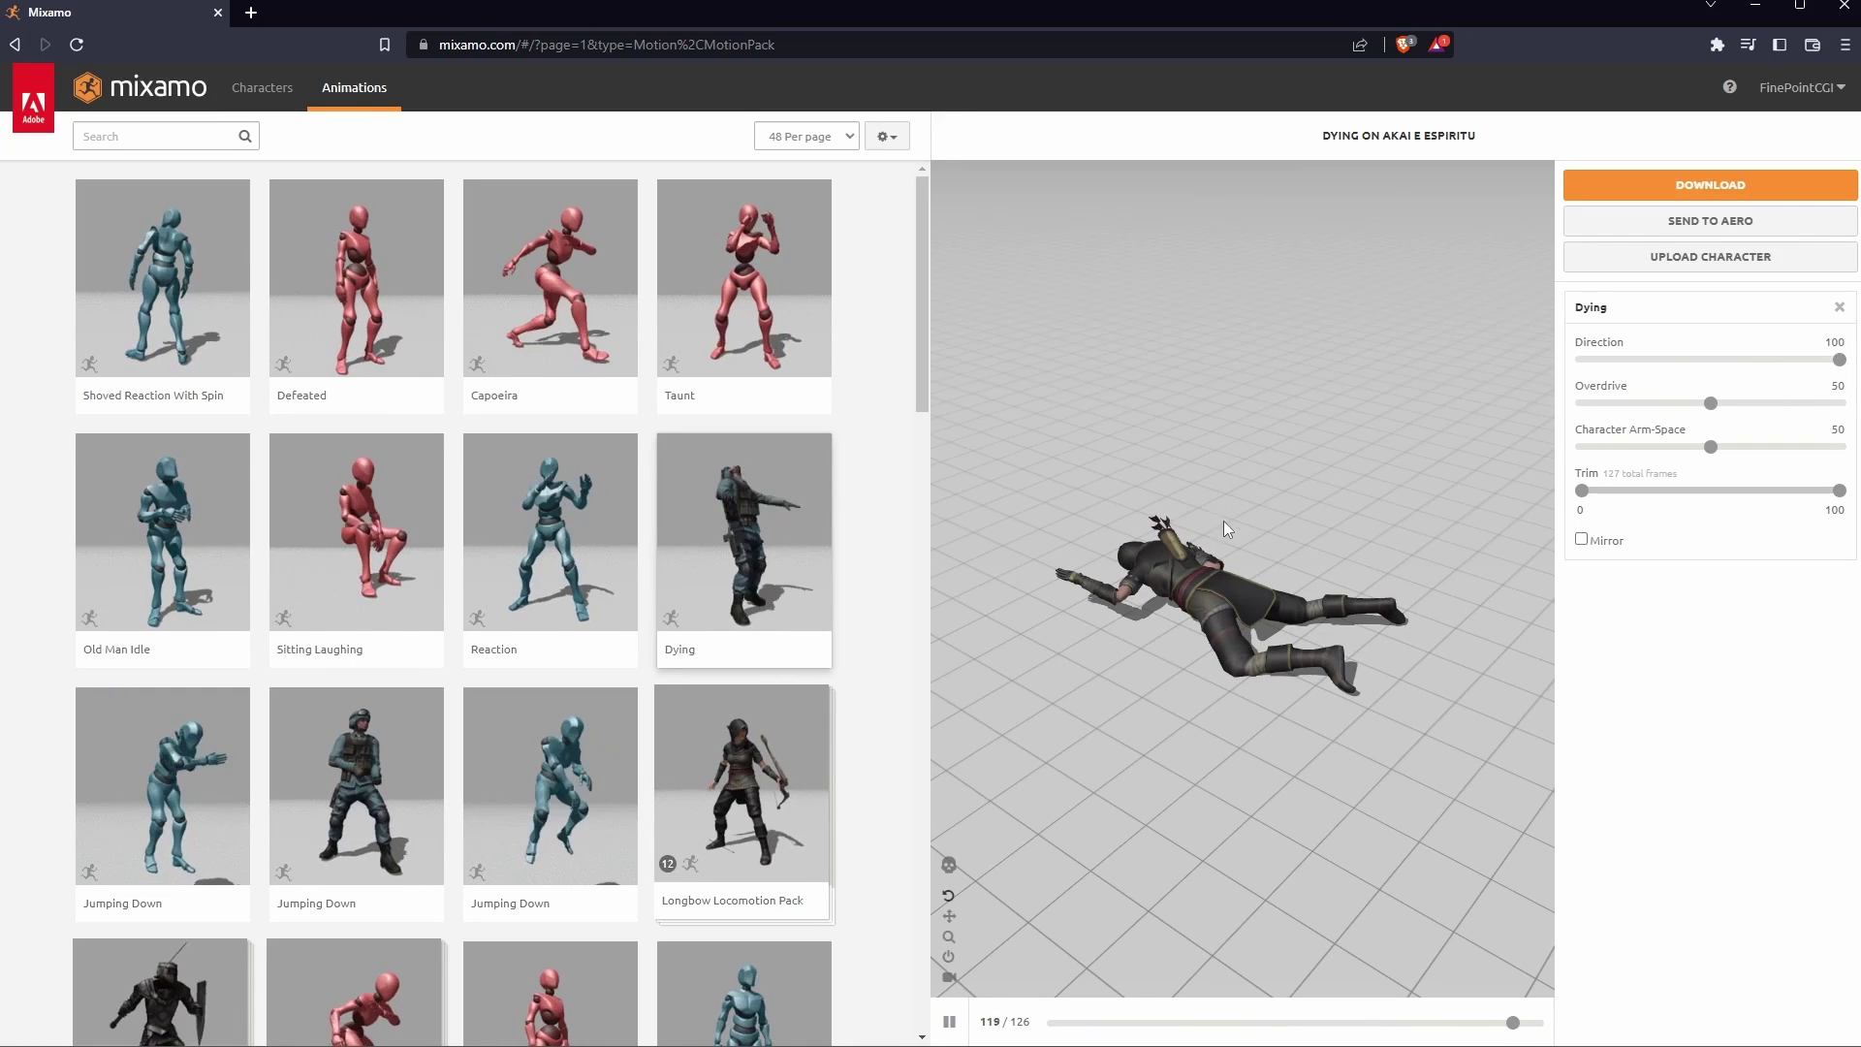
Try Overdrive at 100 and 0, then return it to 50.
left_click(1713, 401)
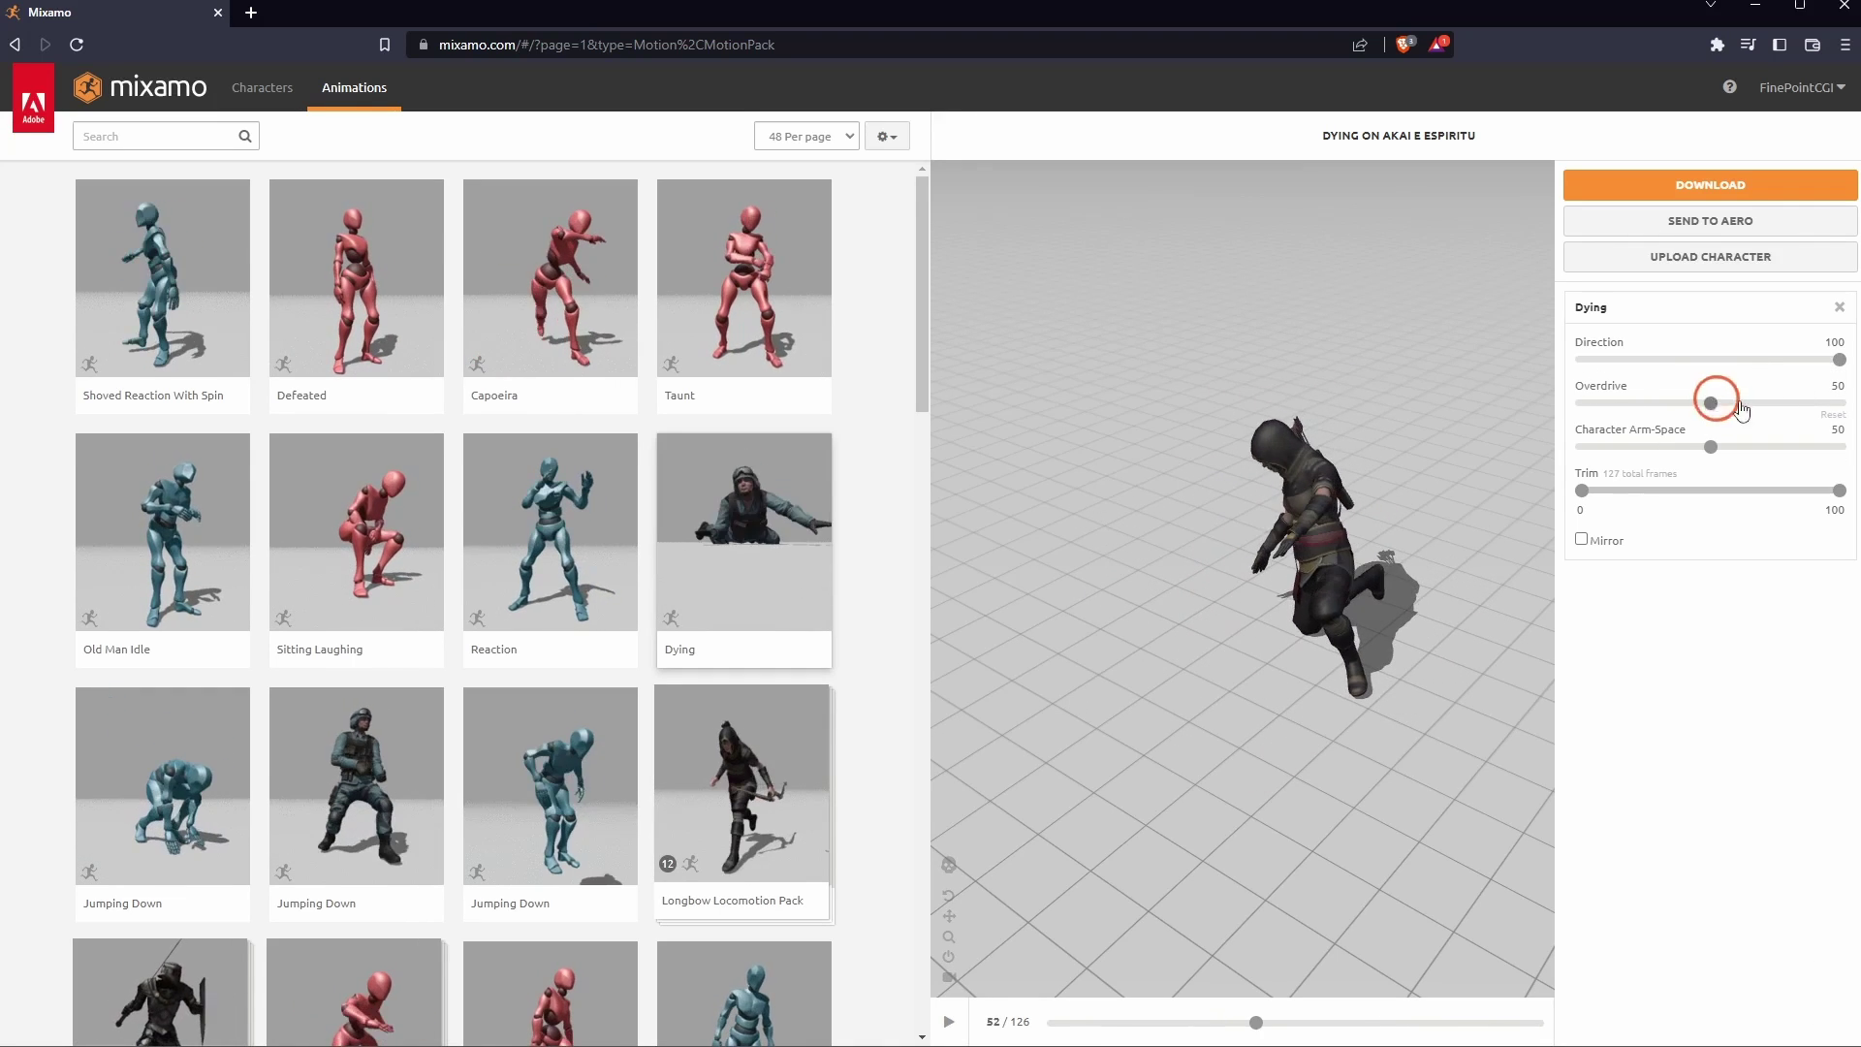
left_click_drag(1741, 410, 1735, 546)
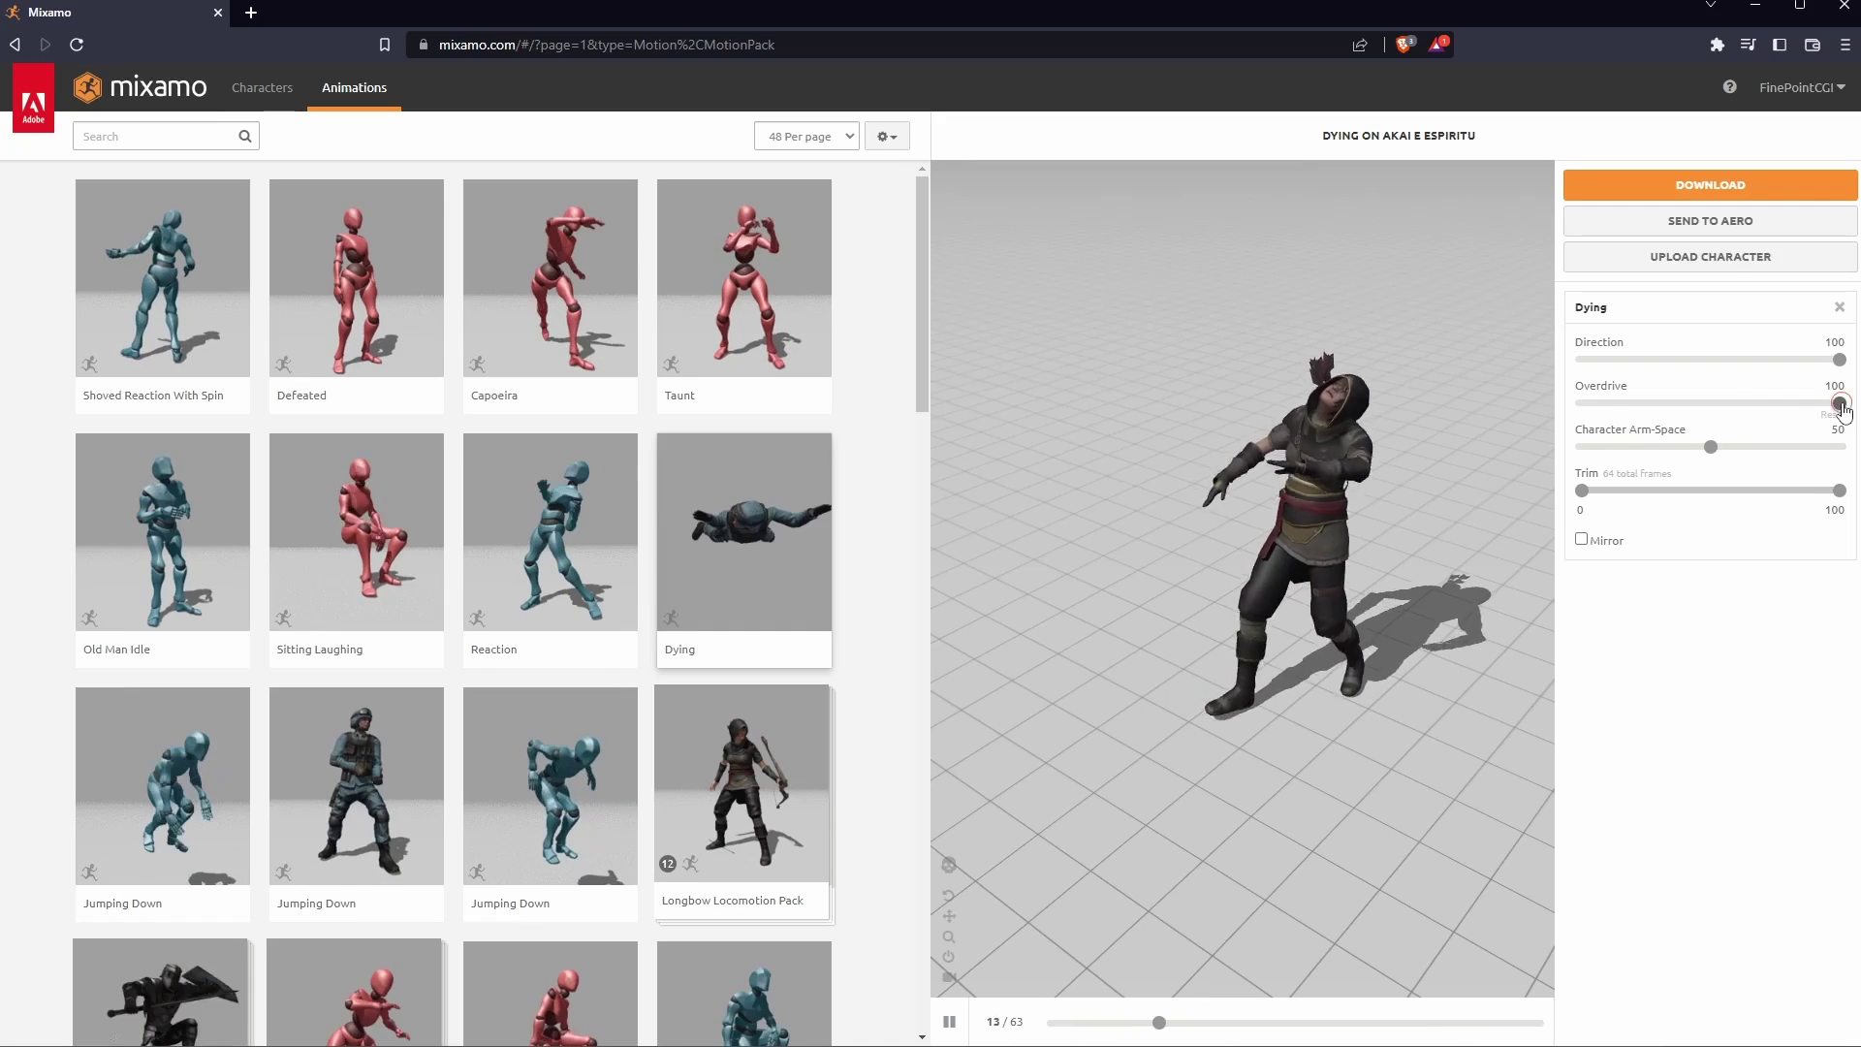
left_click_drag(1839, 403, 1486, 405)
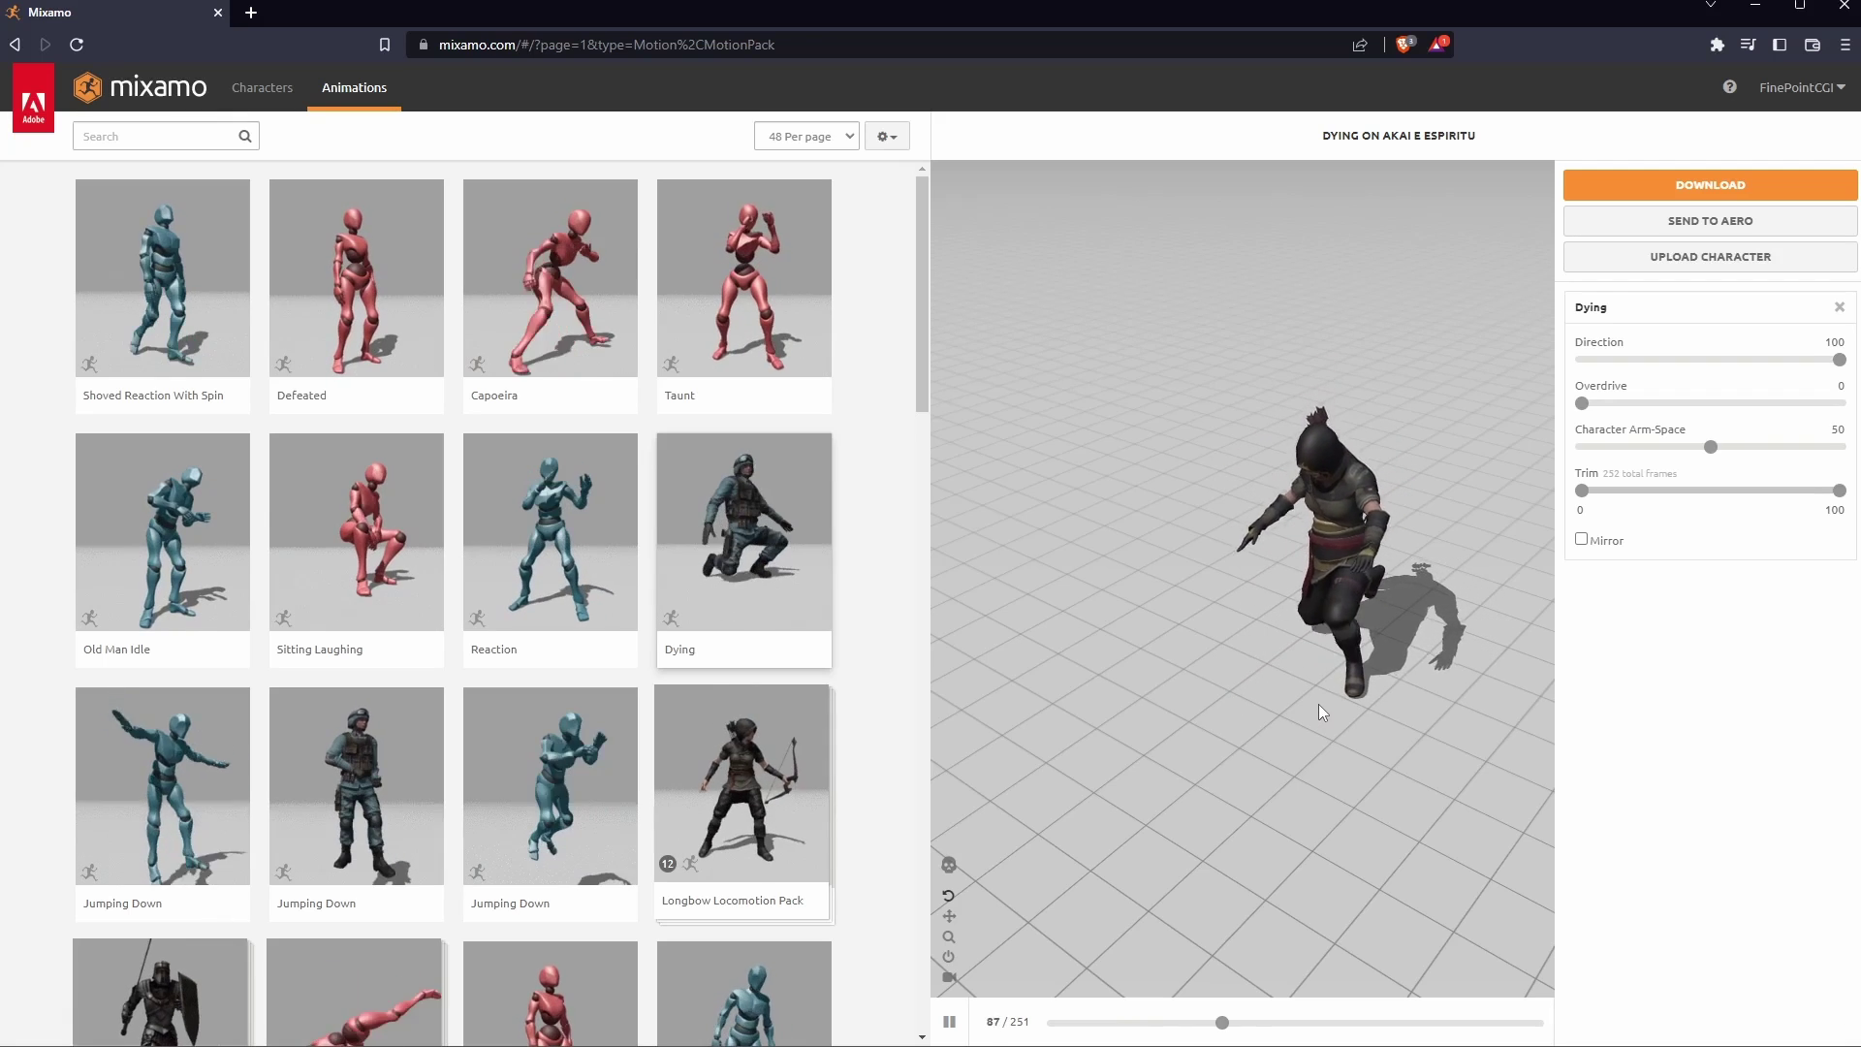
left_click_drag(1581, 403, 1671, 417)
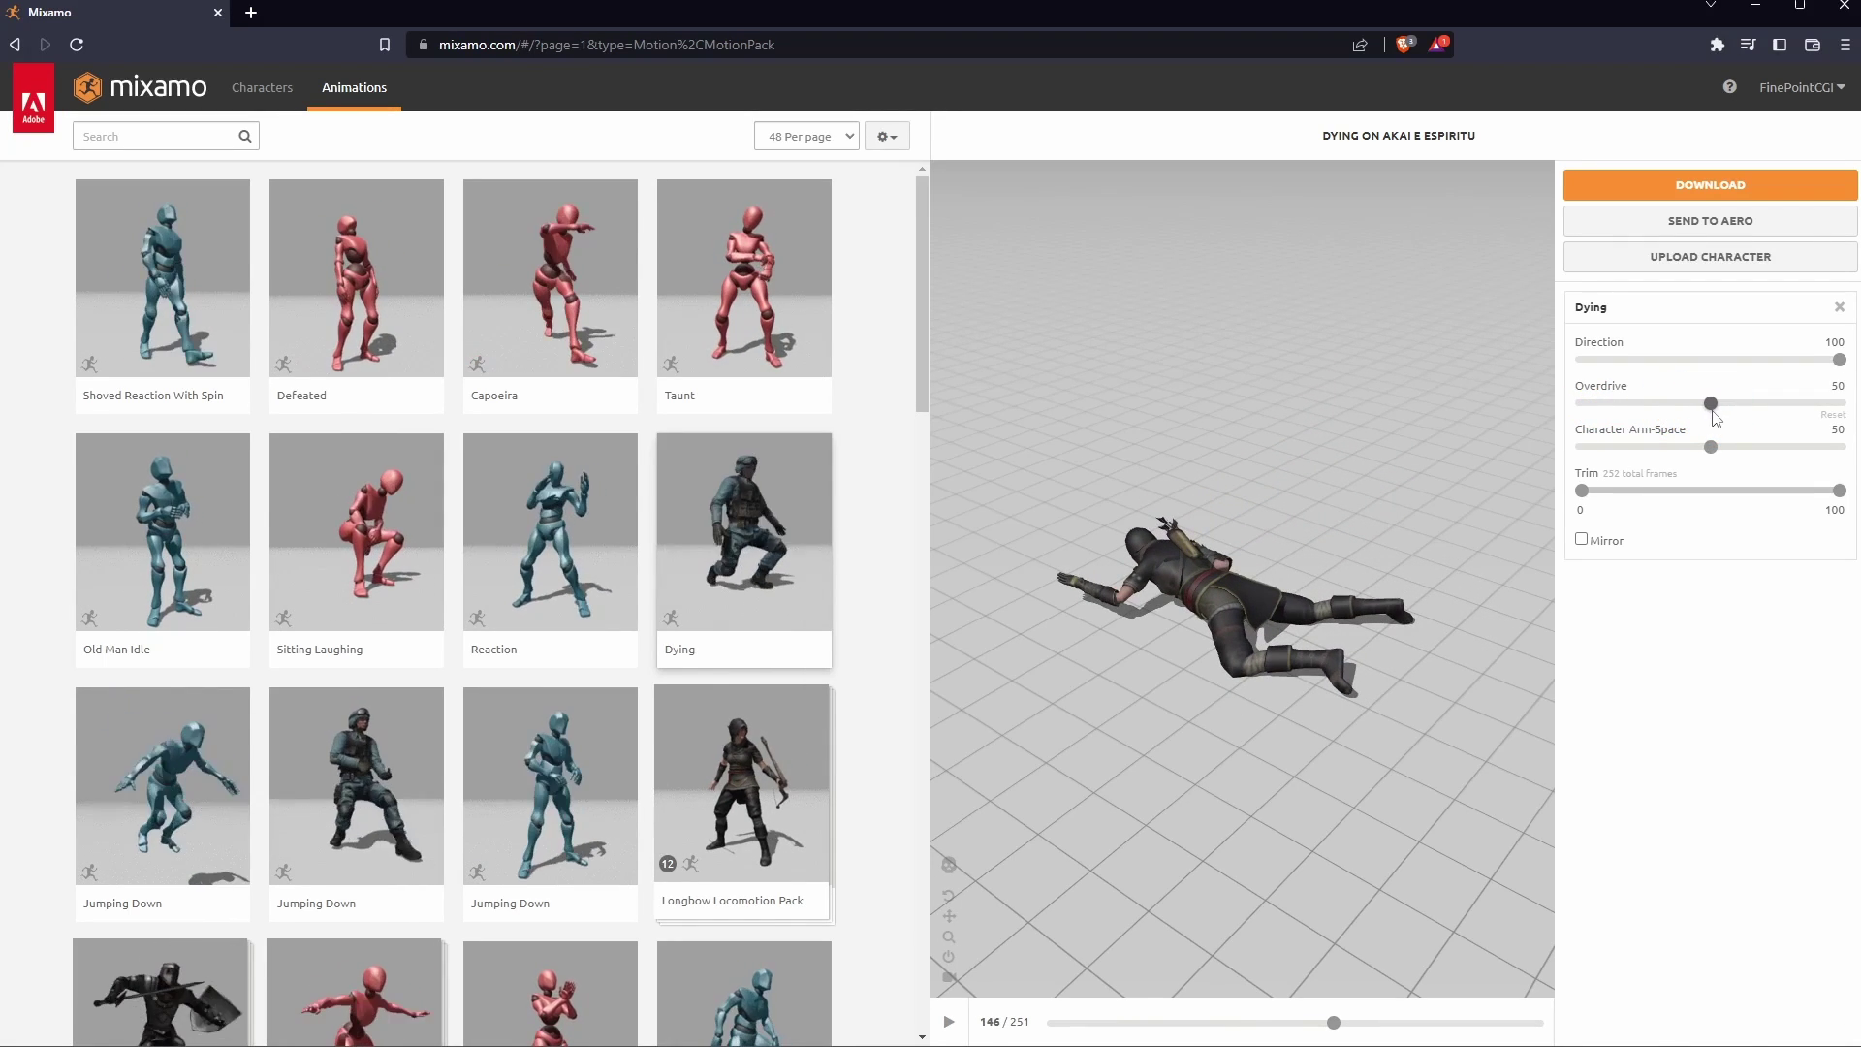
left_click_drag(1715, 419, 1717, 422)
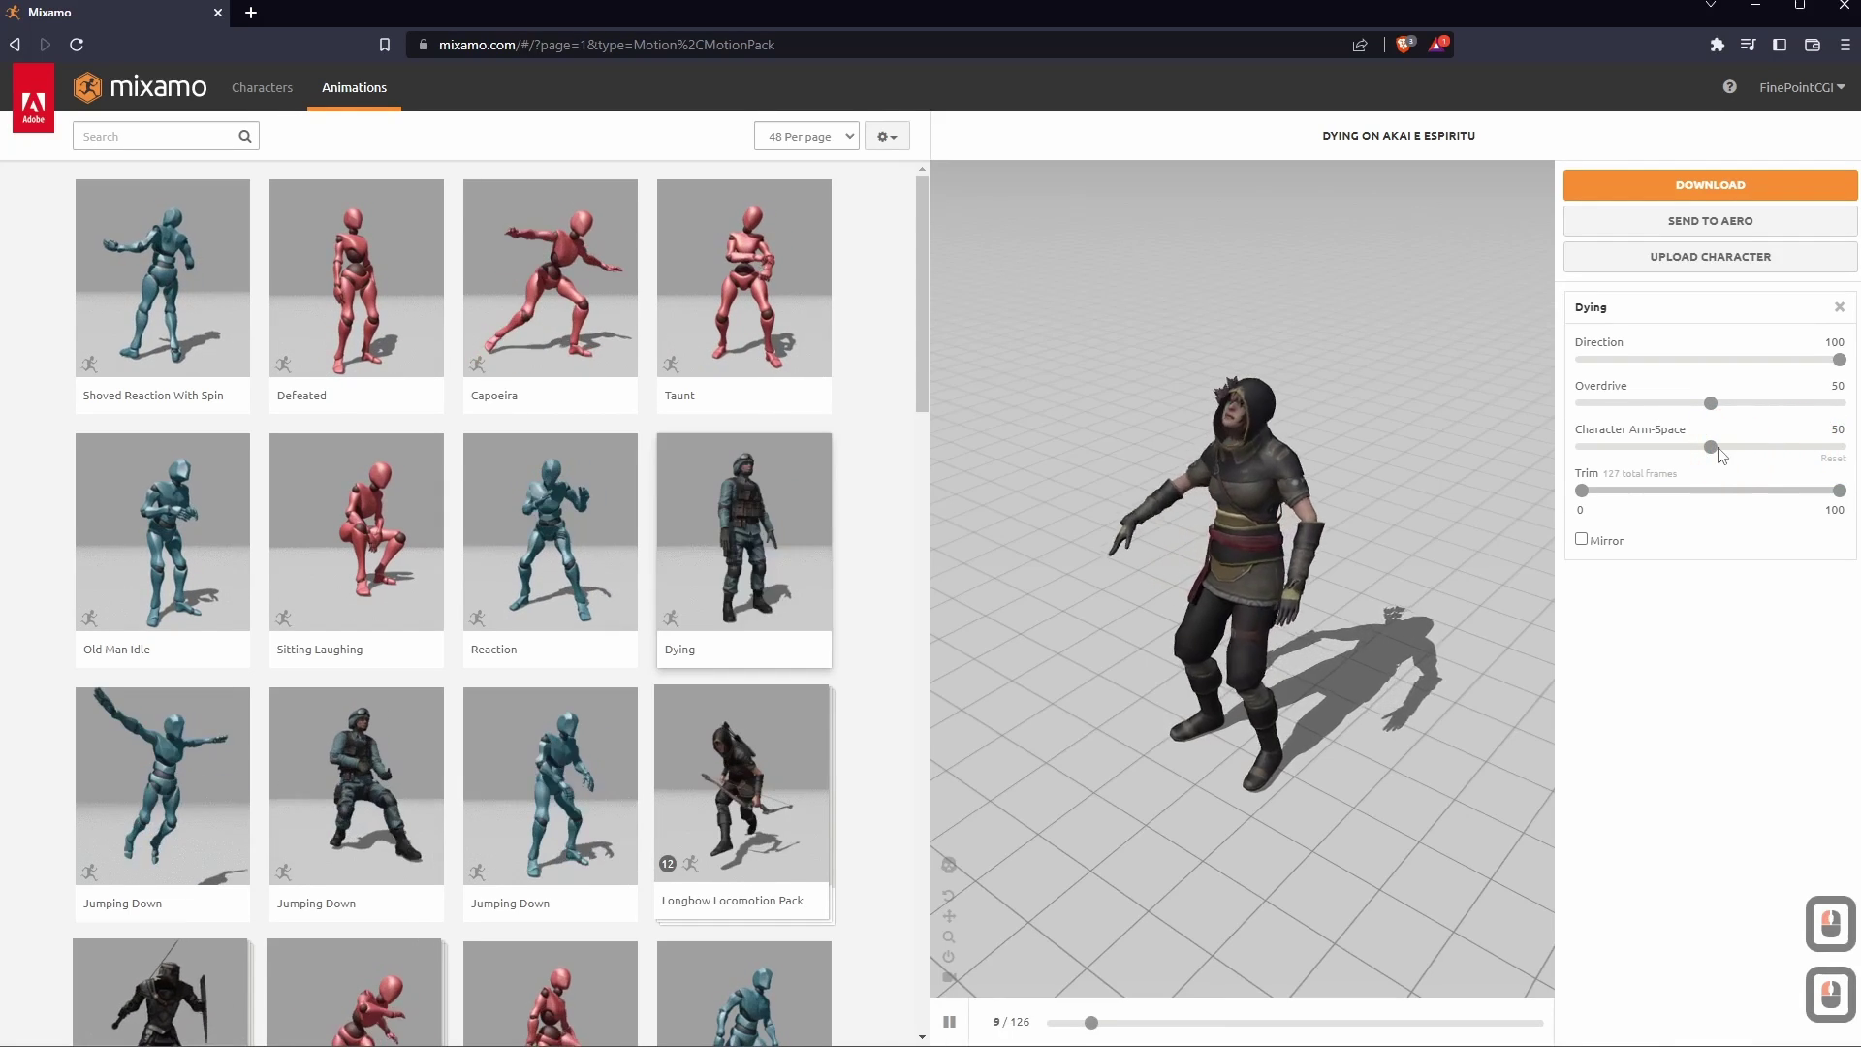
Raise Character Arm-Space to 100, view it from a low side angle, then reset it to 50.
double_click(1847, 449)
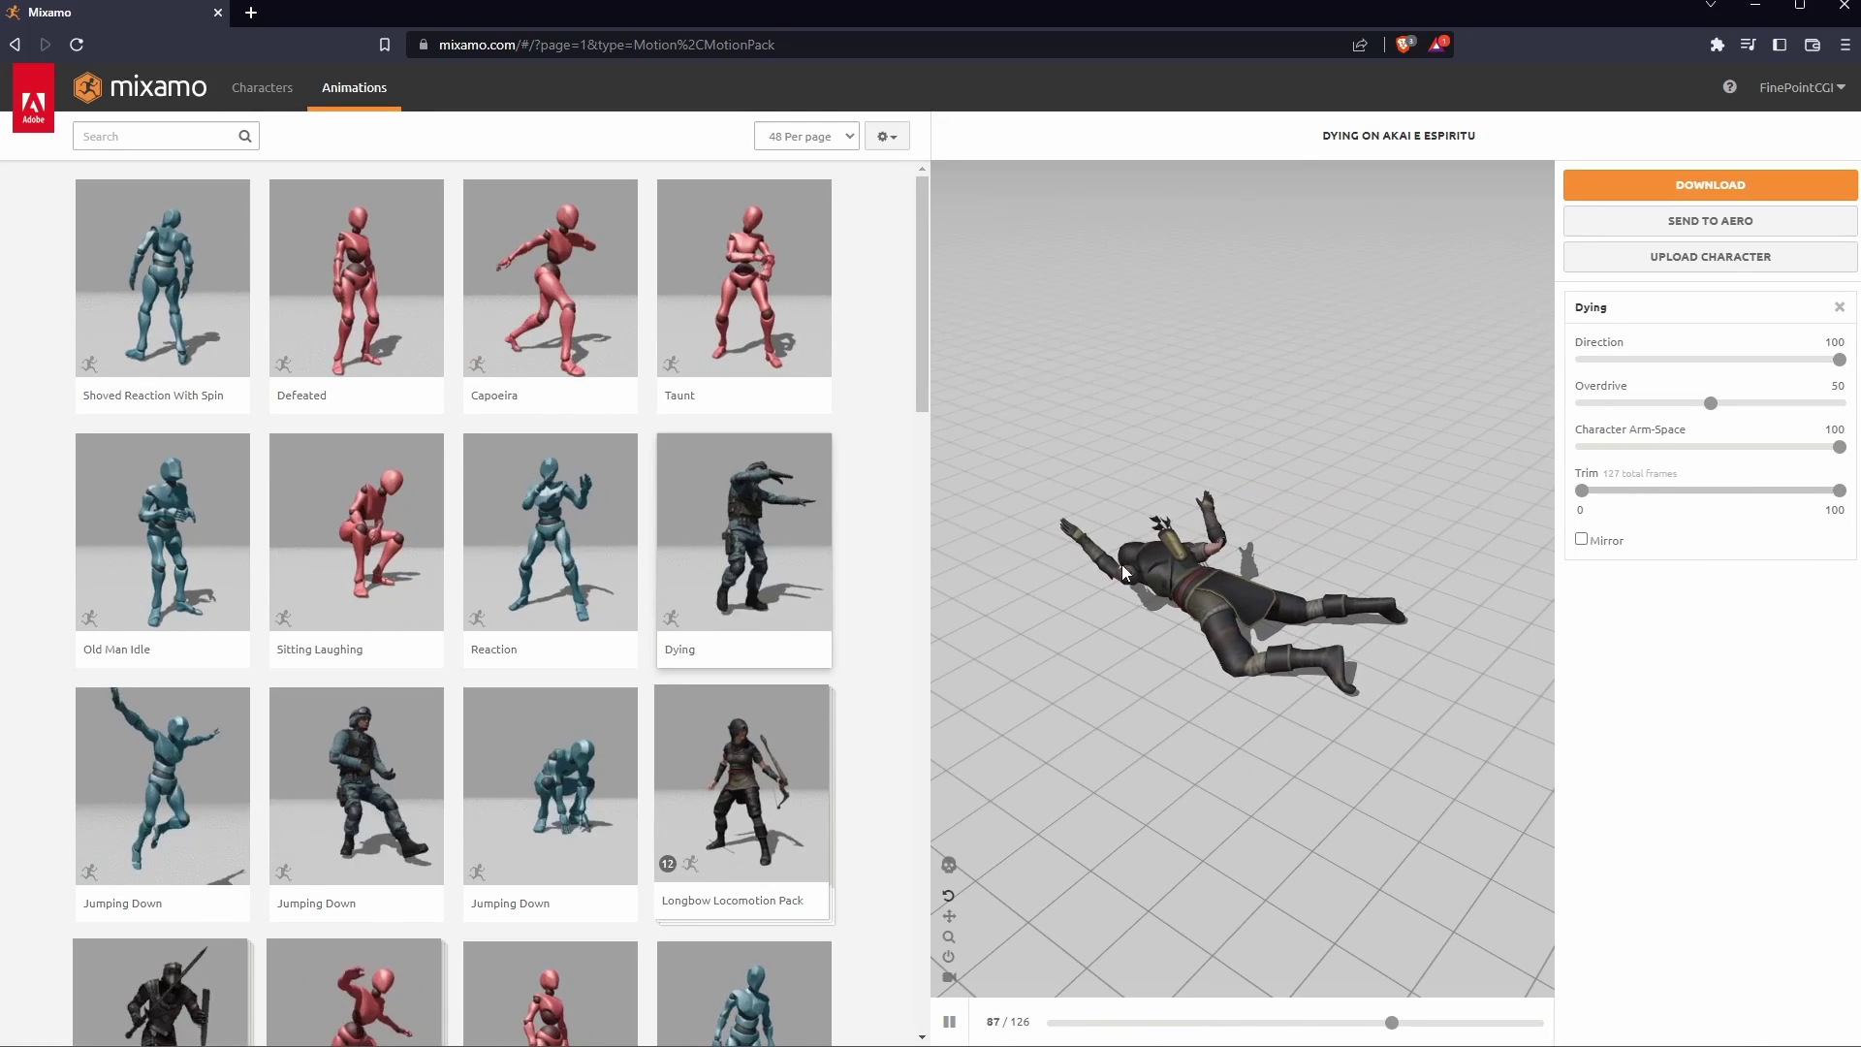
mouse_move(1192, 605)
left_mouse_down()
mouse_move(1018, 643)
mouse_move(1209, 539)
mouse_move(1204, 573)
left_mouse_up()
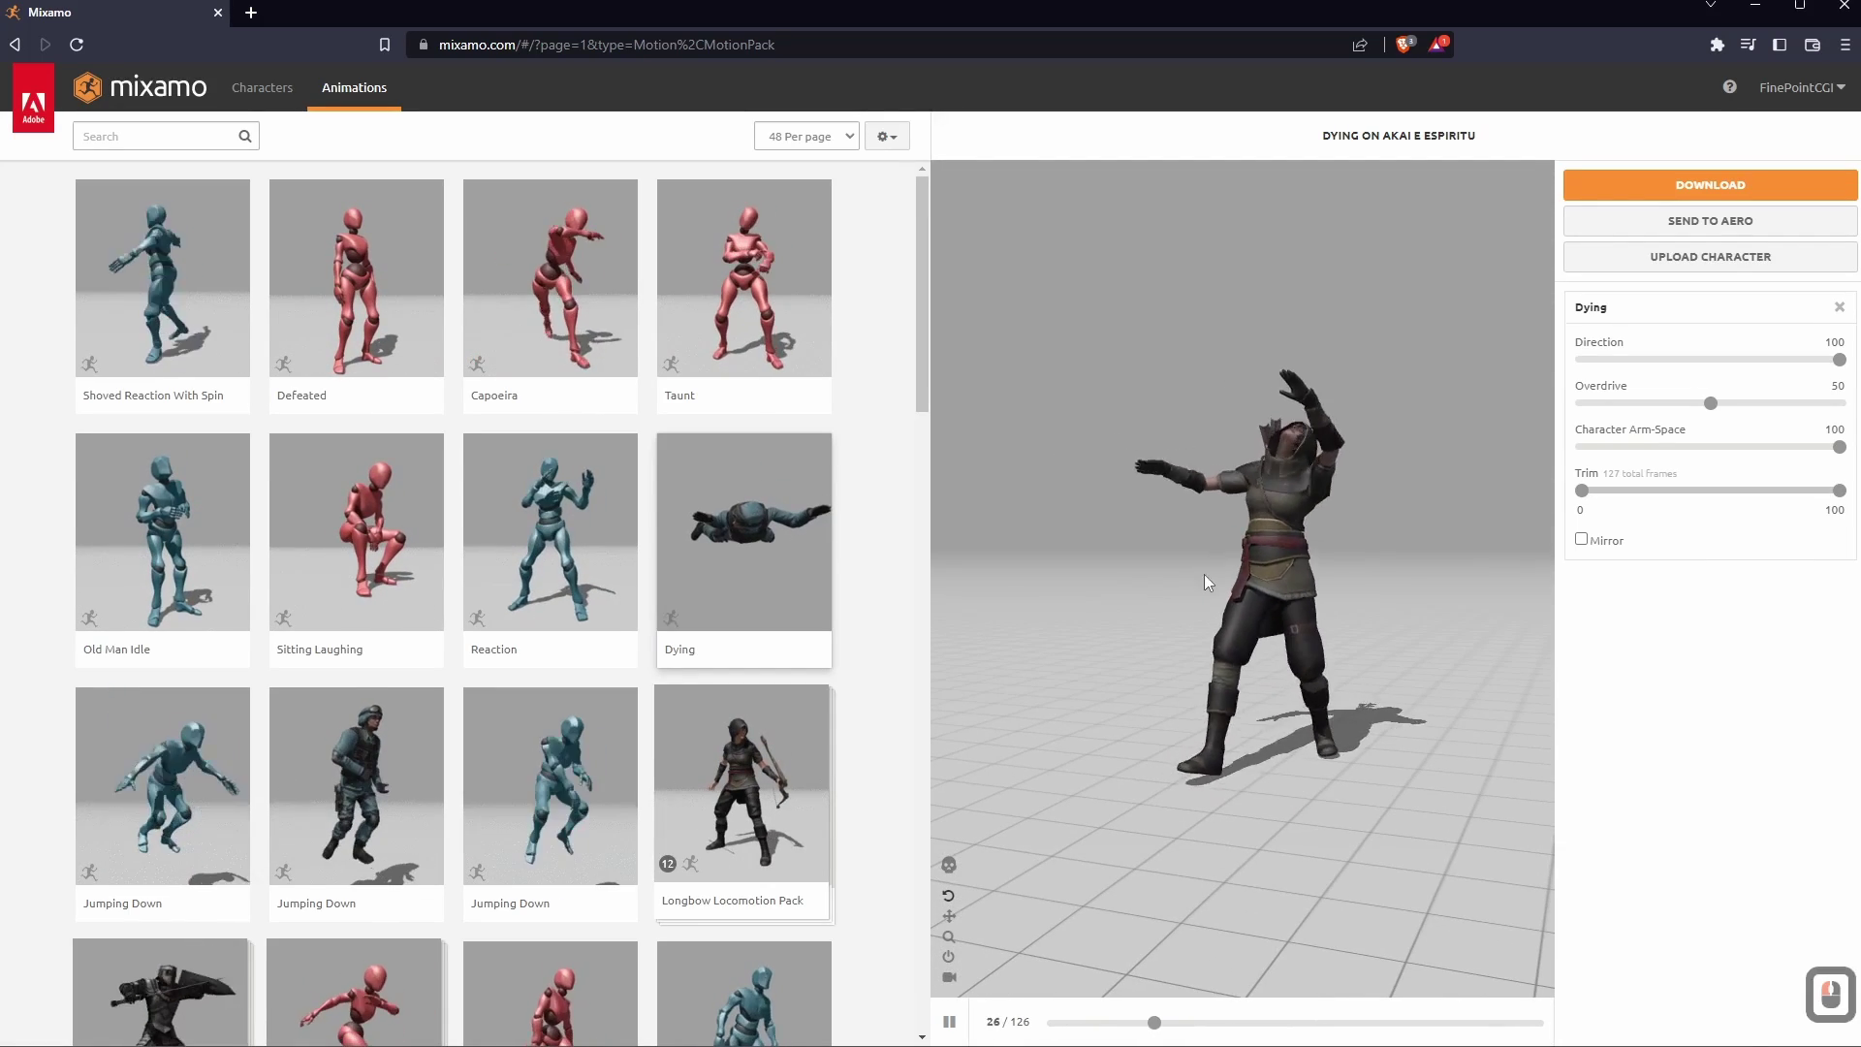
left_click(1835, 447)
left_click(1726, 454)
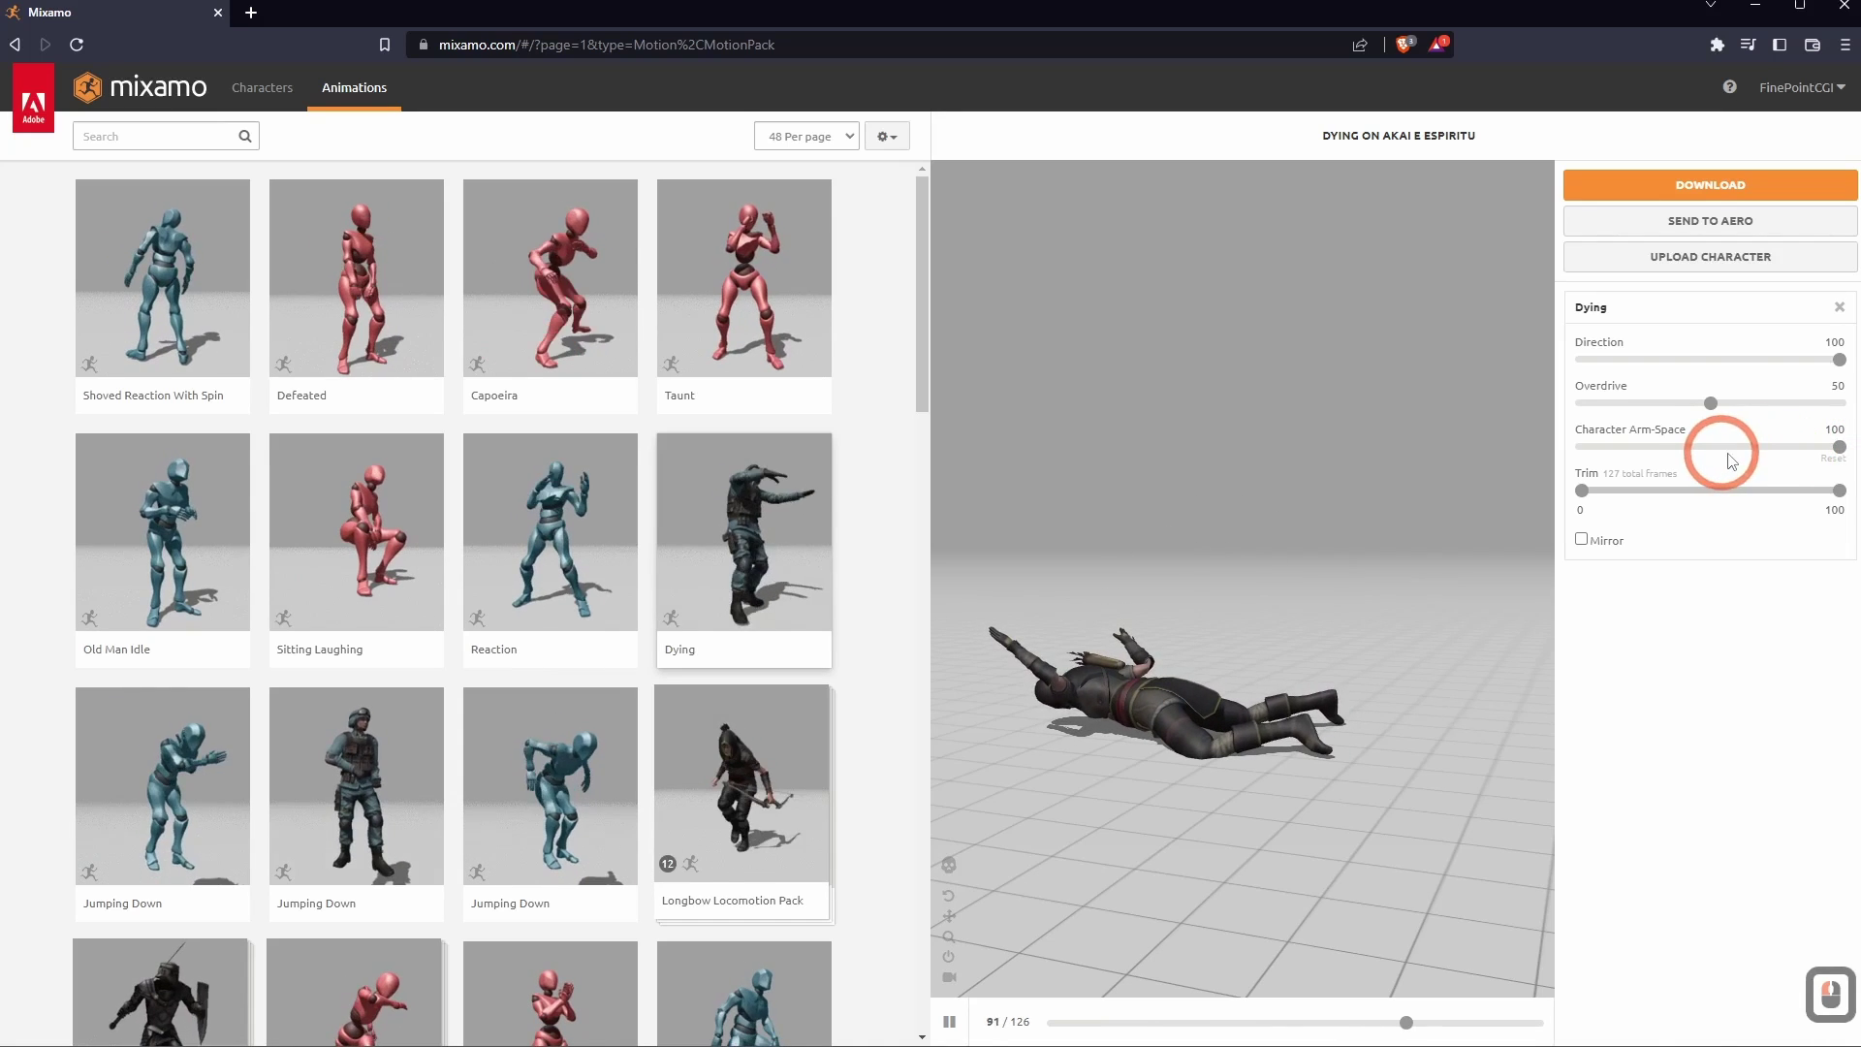
left_click(1831, 459)
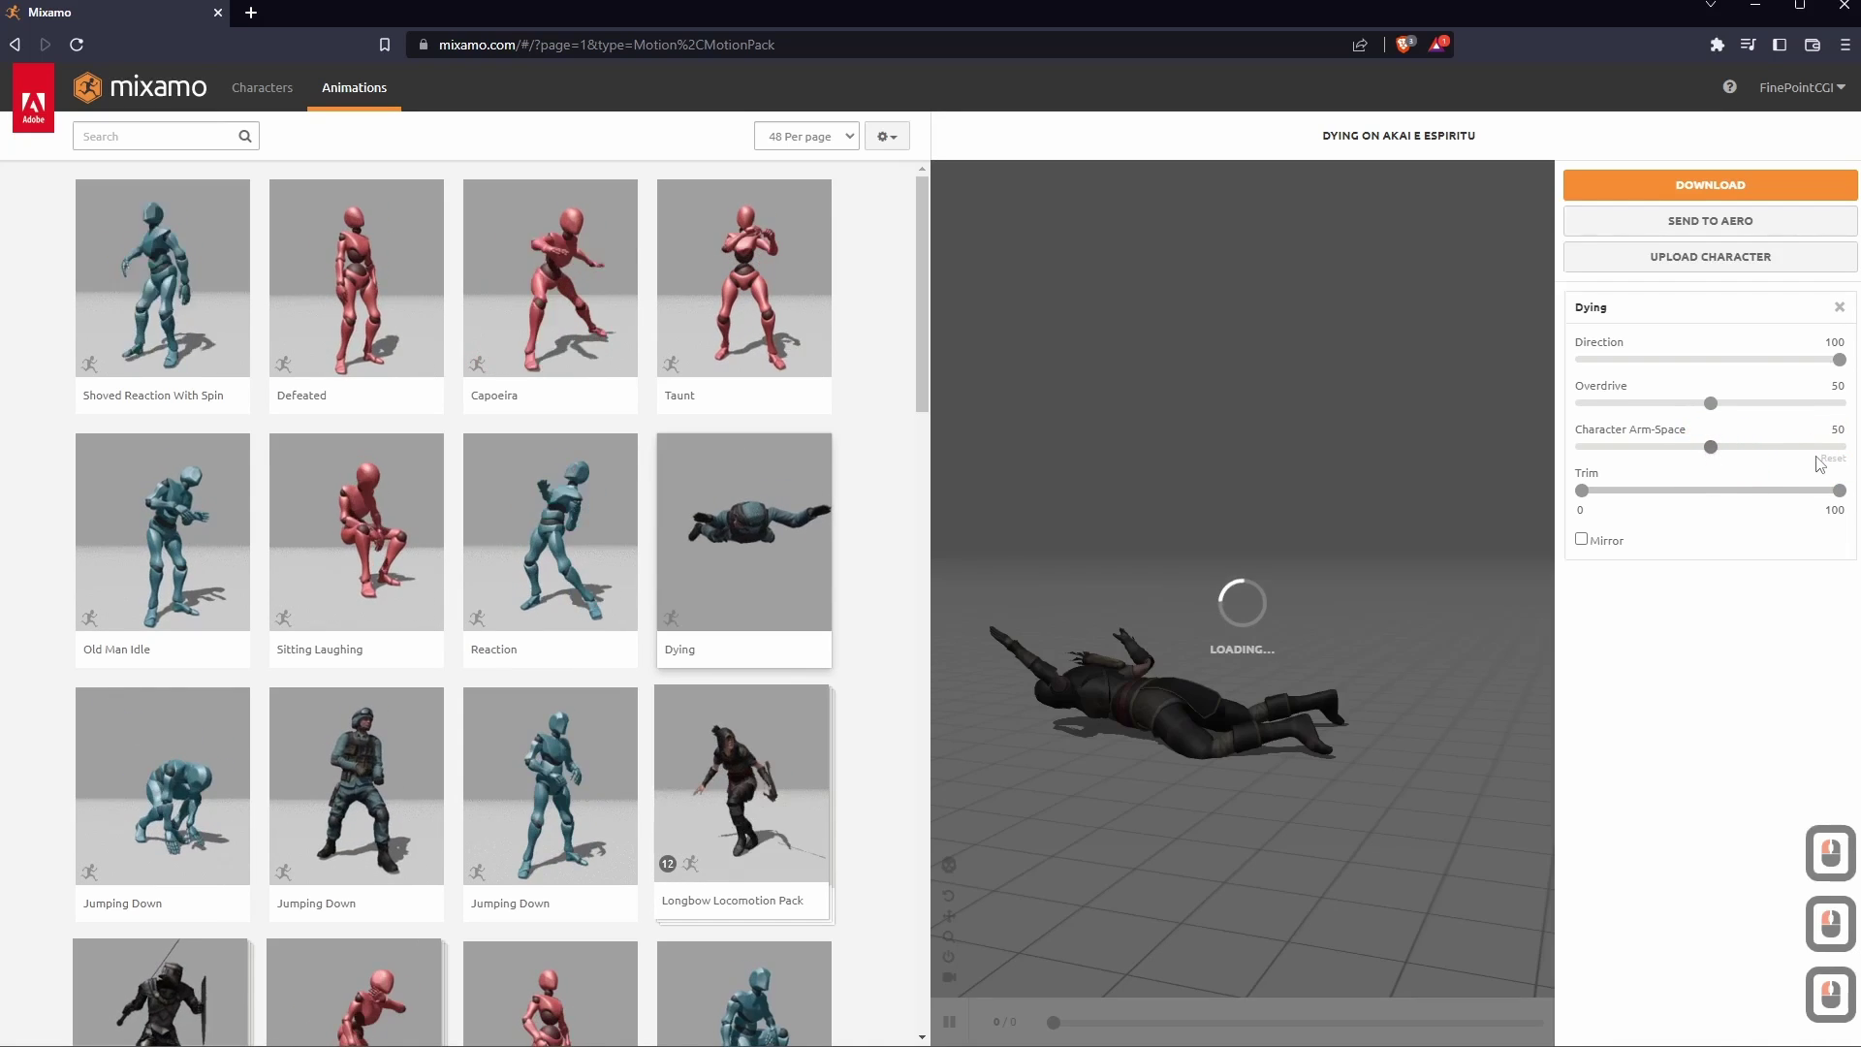
left_click(1829, 463)
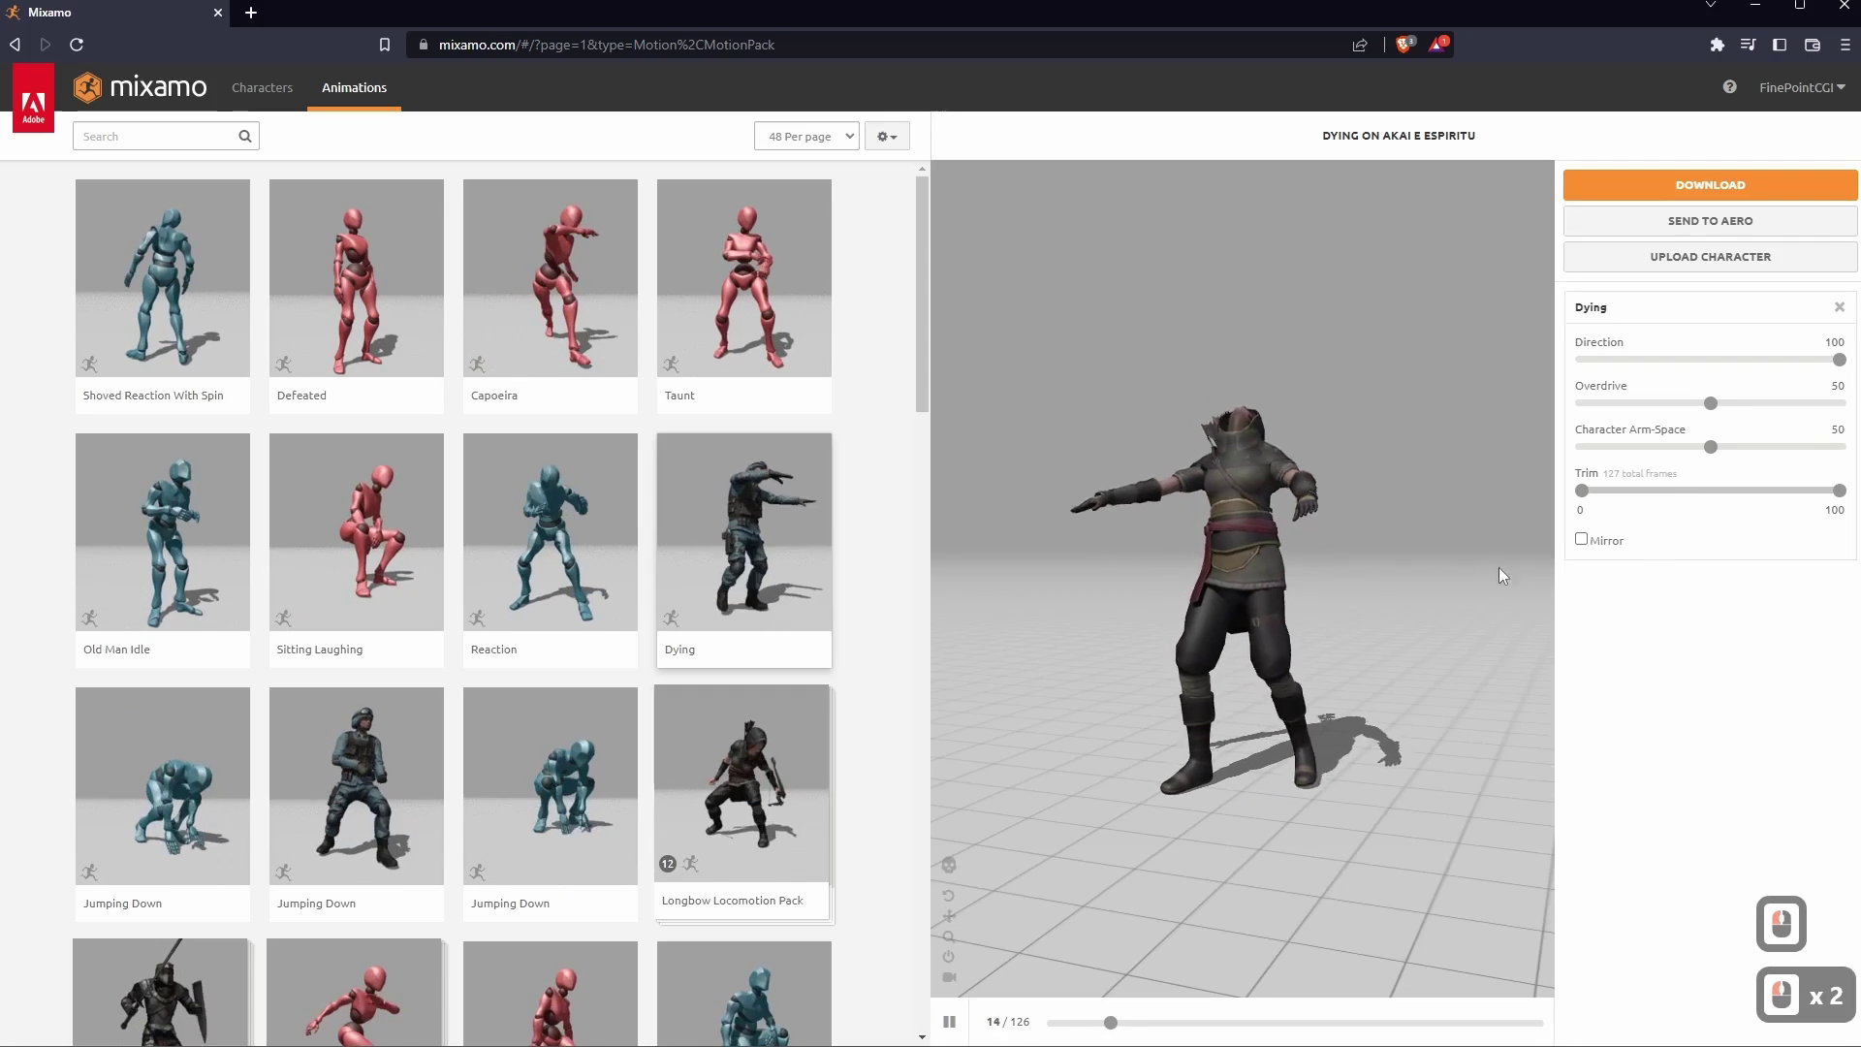
Preview the Longbow Locomotion Pack on the character.
left_click(1345, 592)
left_click(1350, 594)
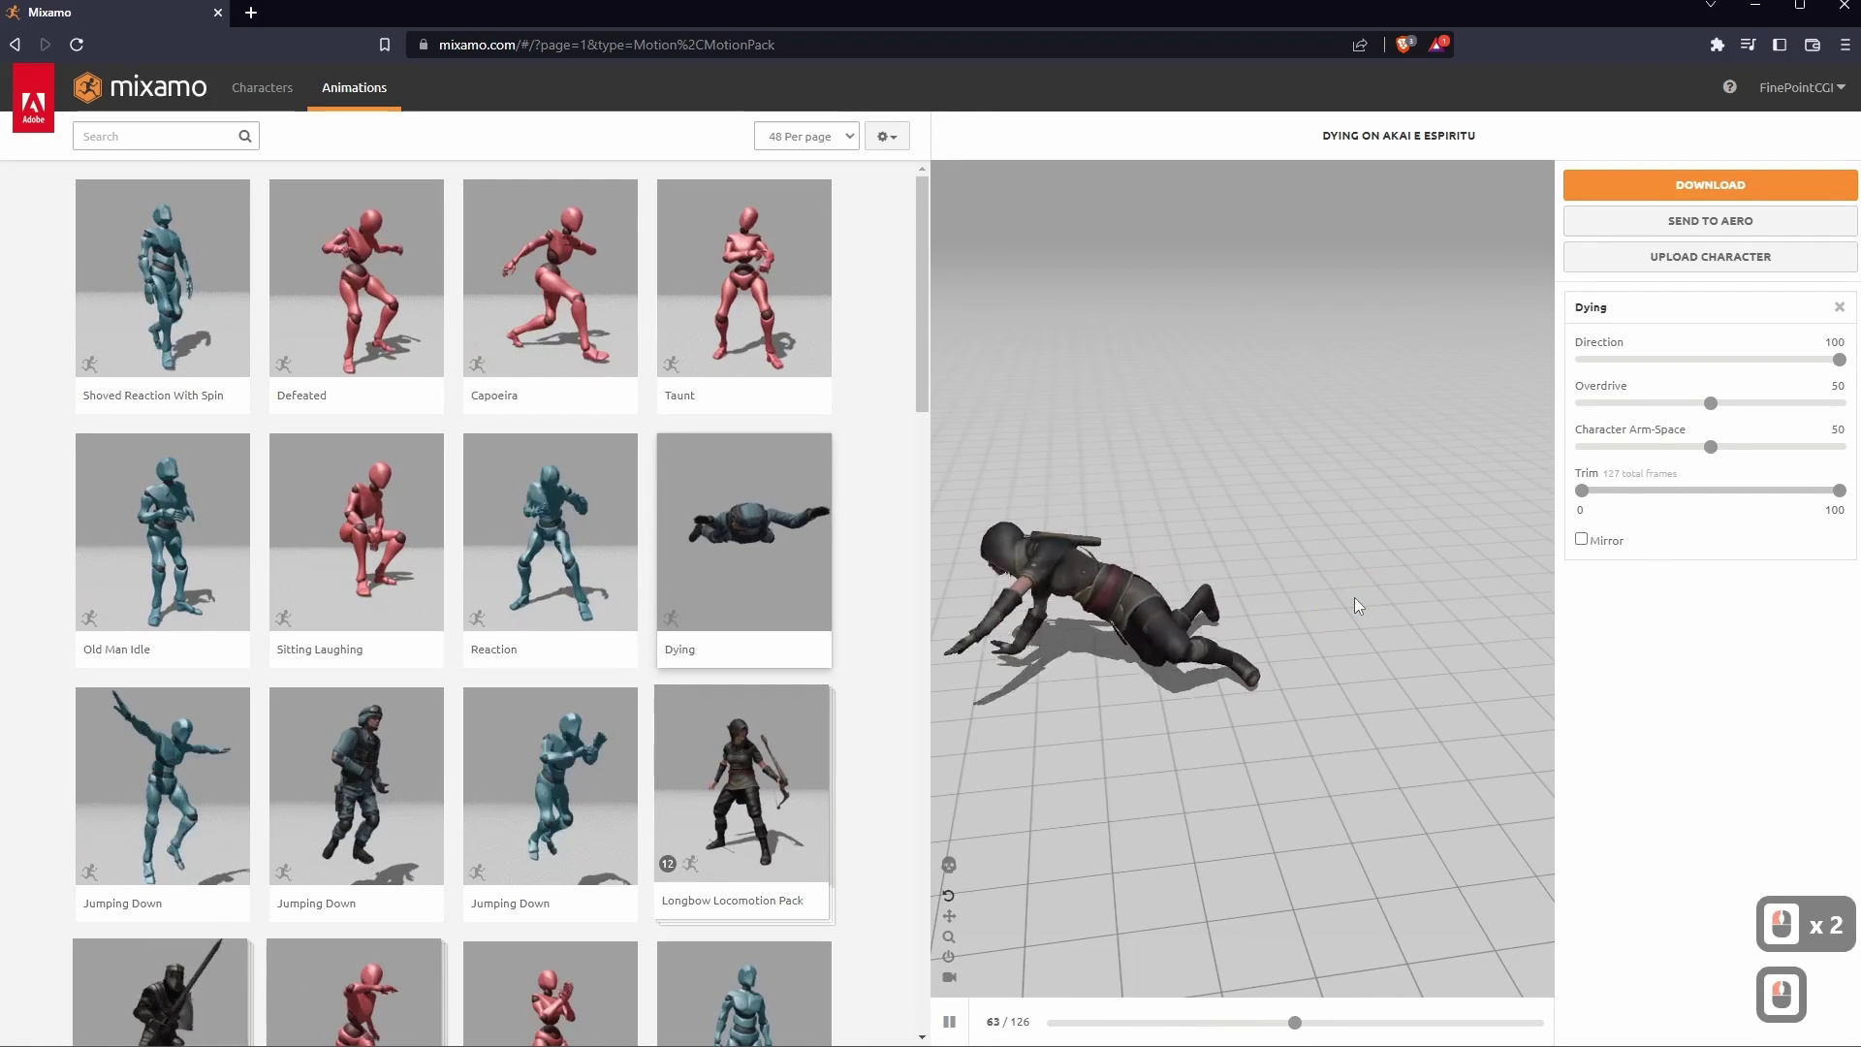
left_click(1316, 656)
left_click(1077, 591)
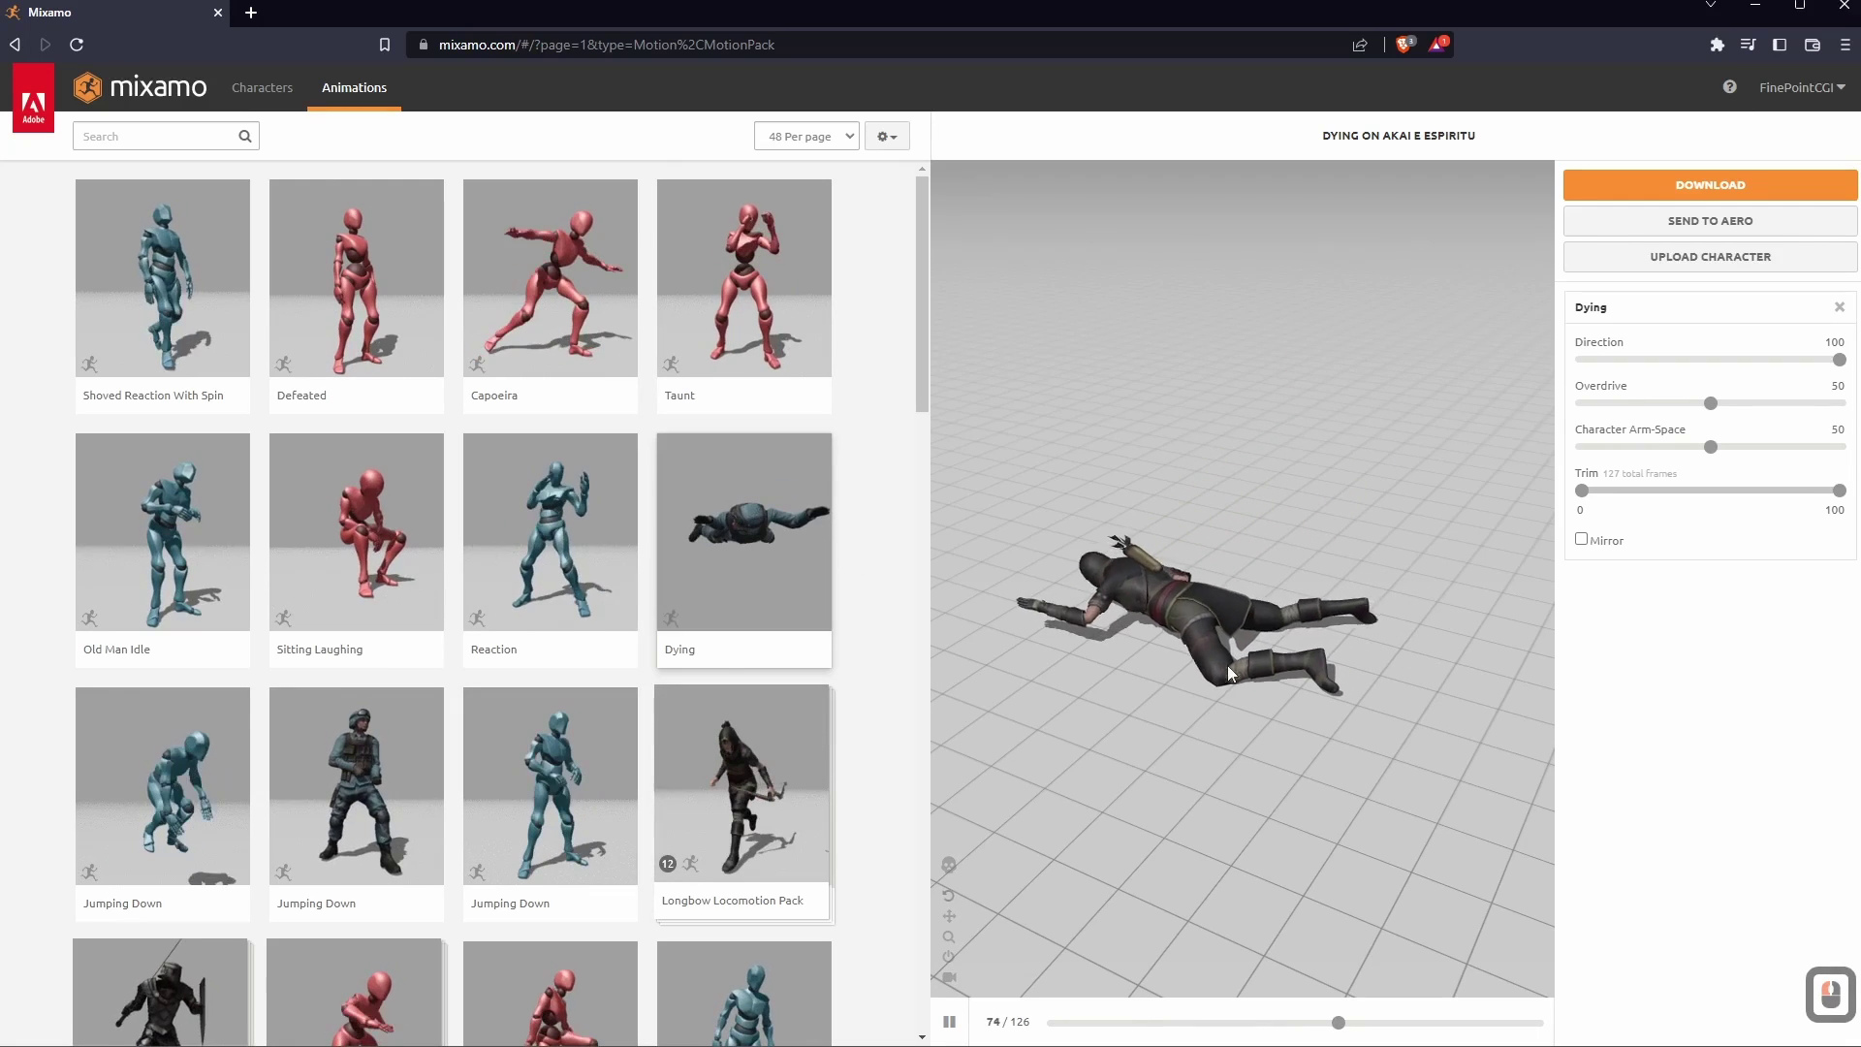
left_click(765, 754)
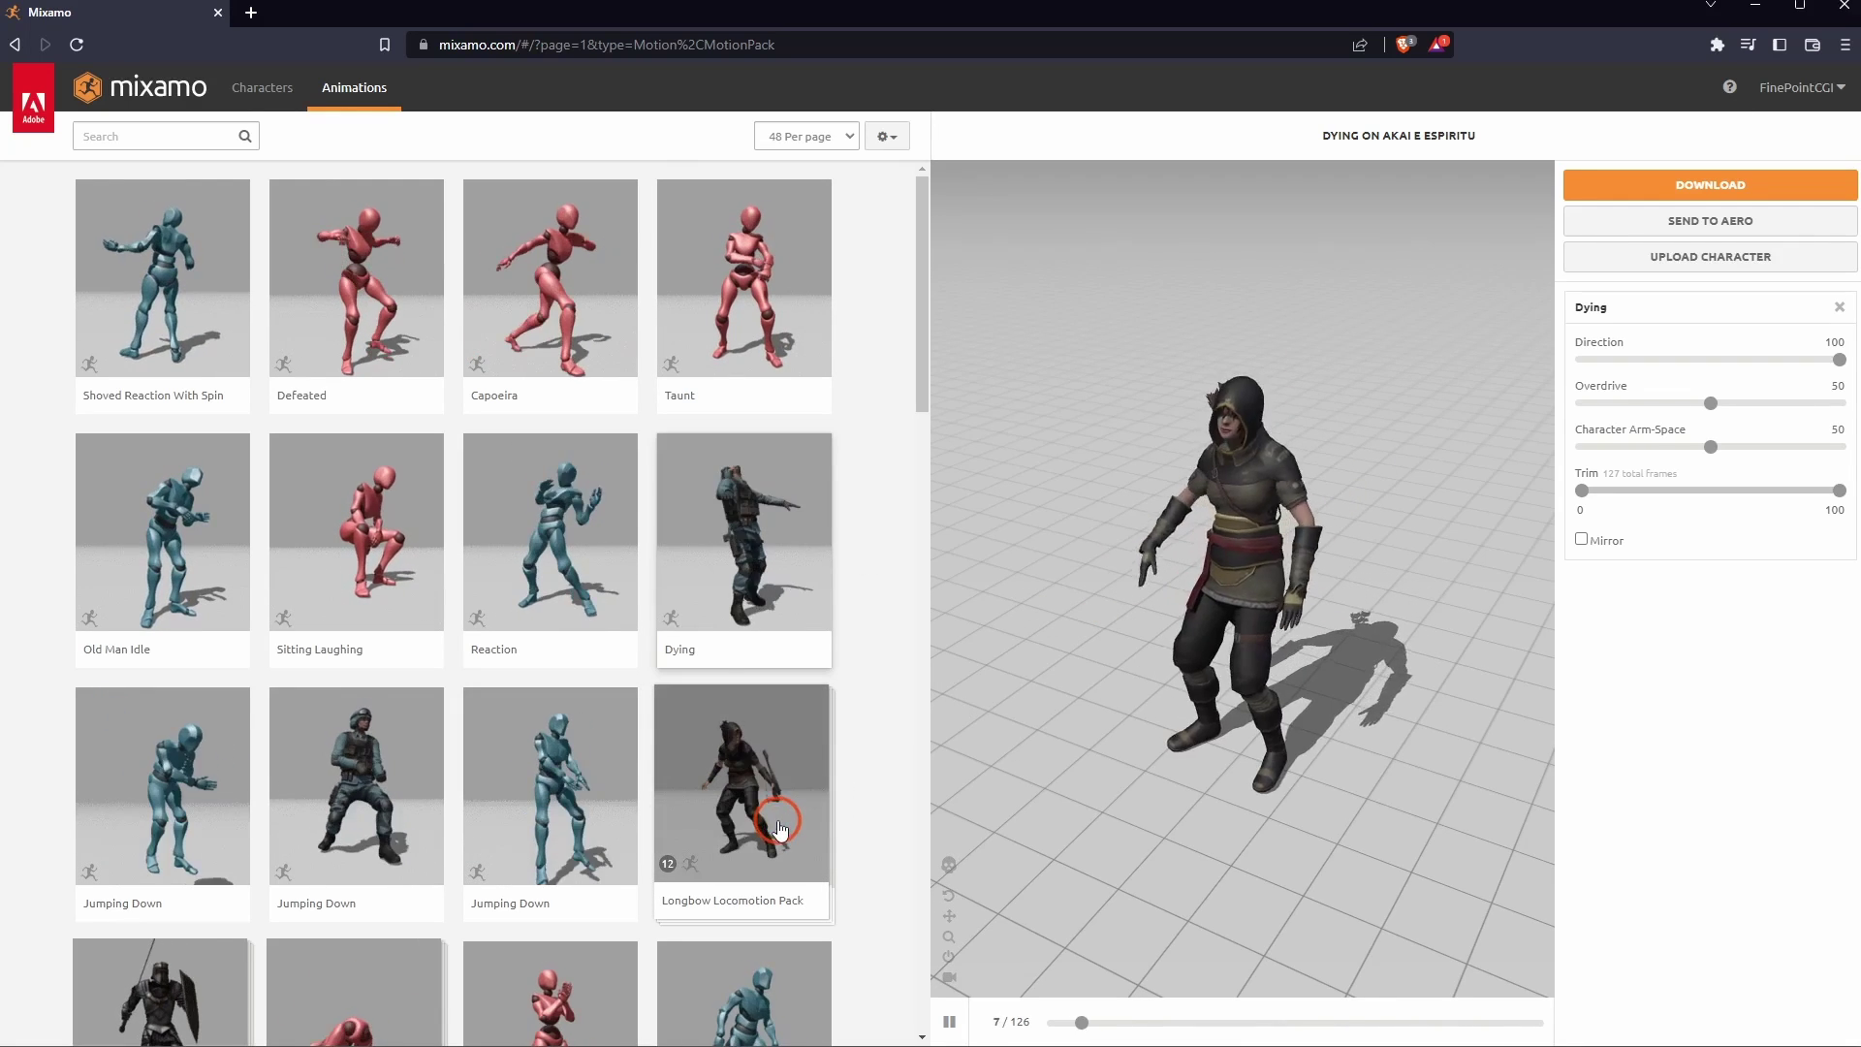
left_click(450, 612)
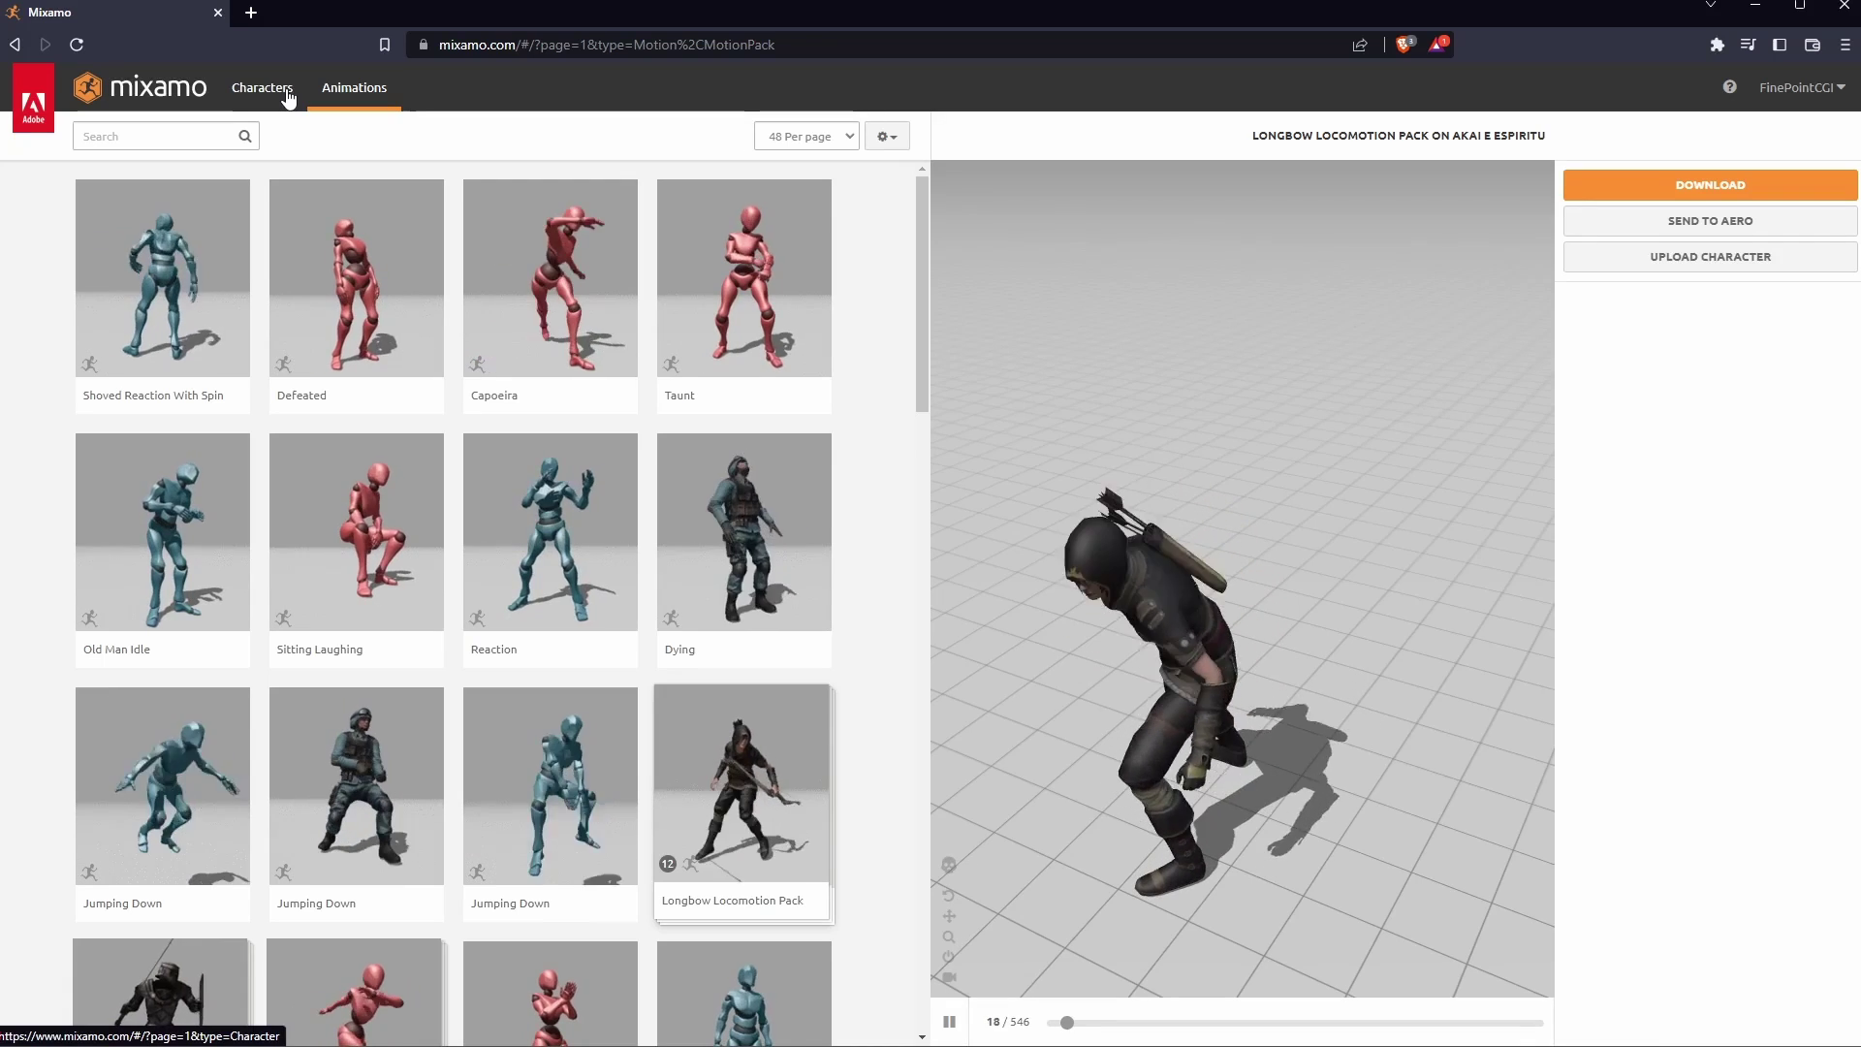
Replace the character with Pumpkinhulk L Shaw and level the preview view.
left_click(288, 97)
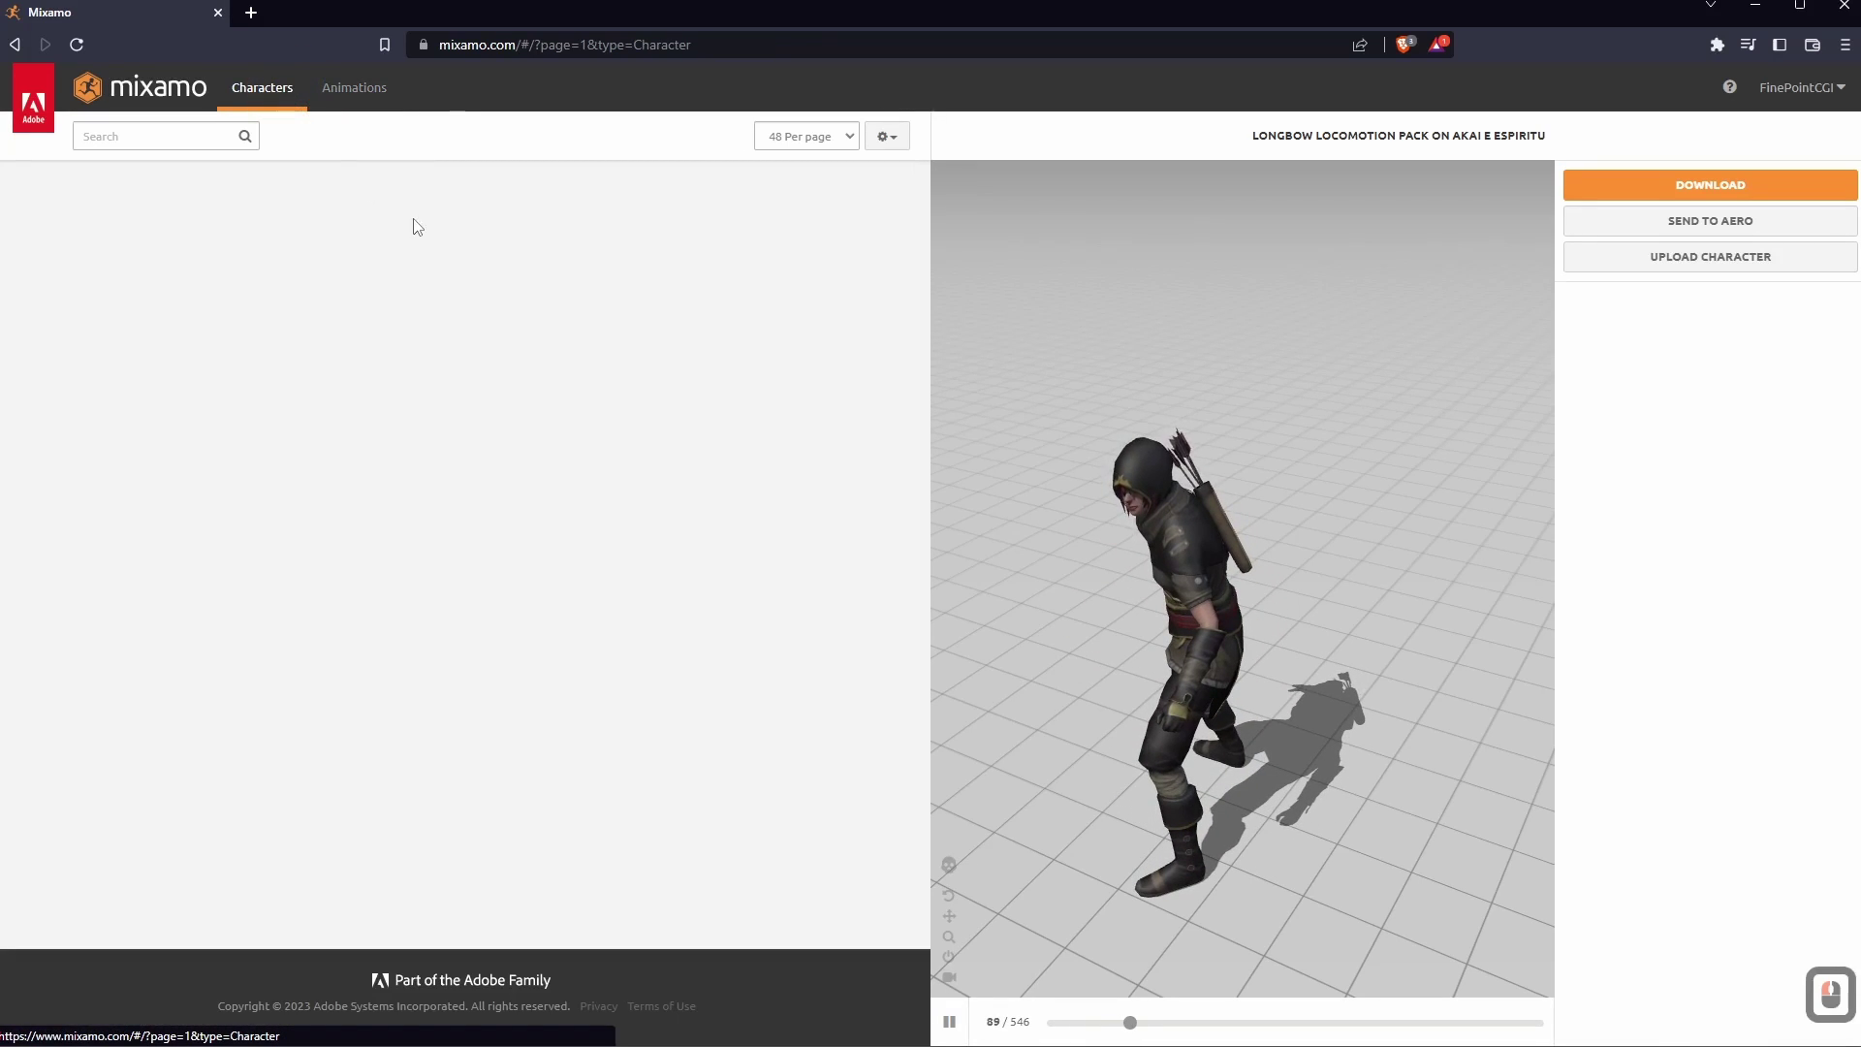
scroll(433, 540, "down", 5)
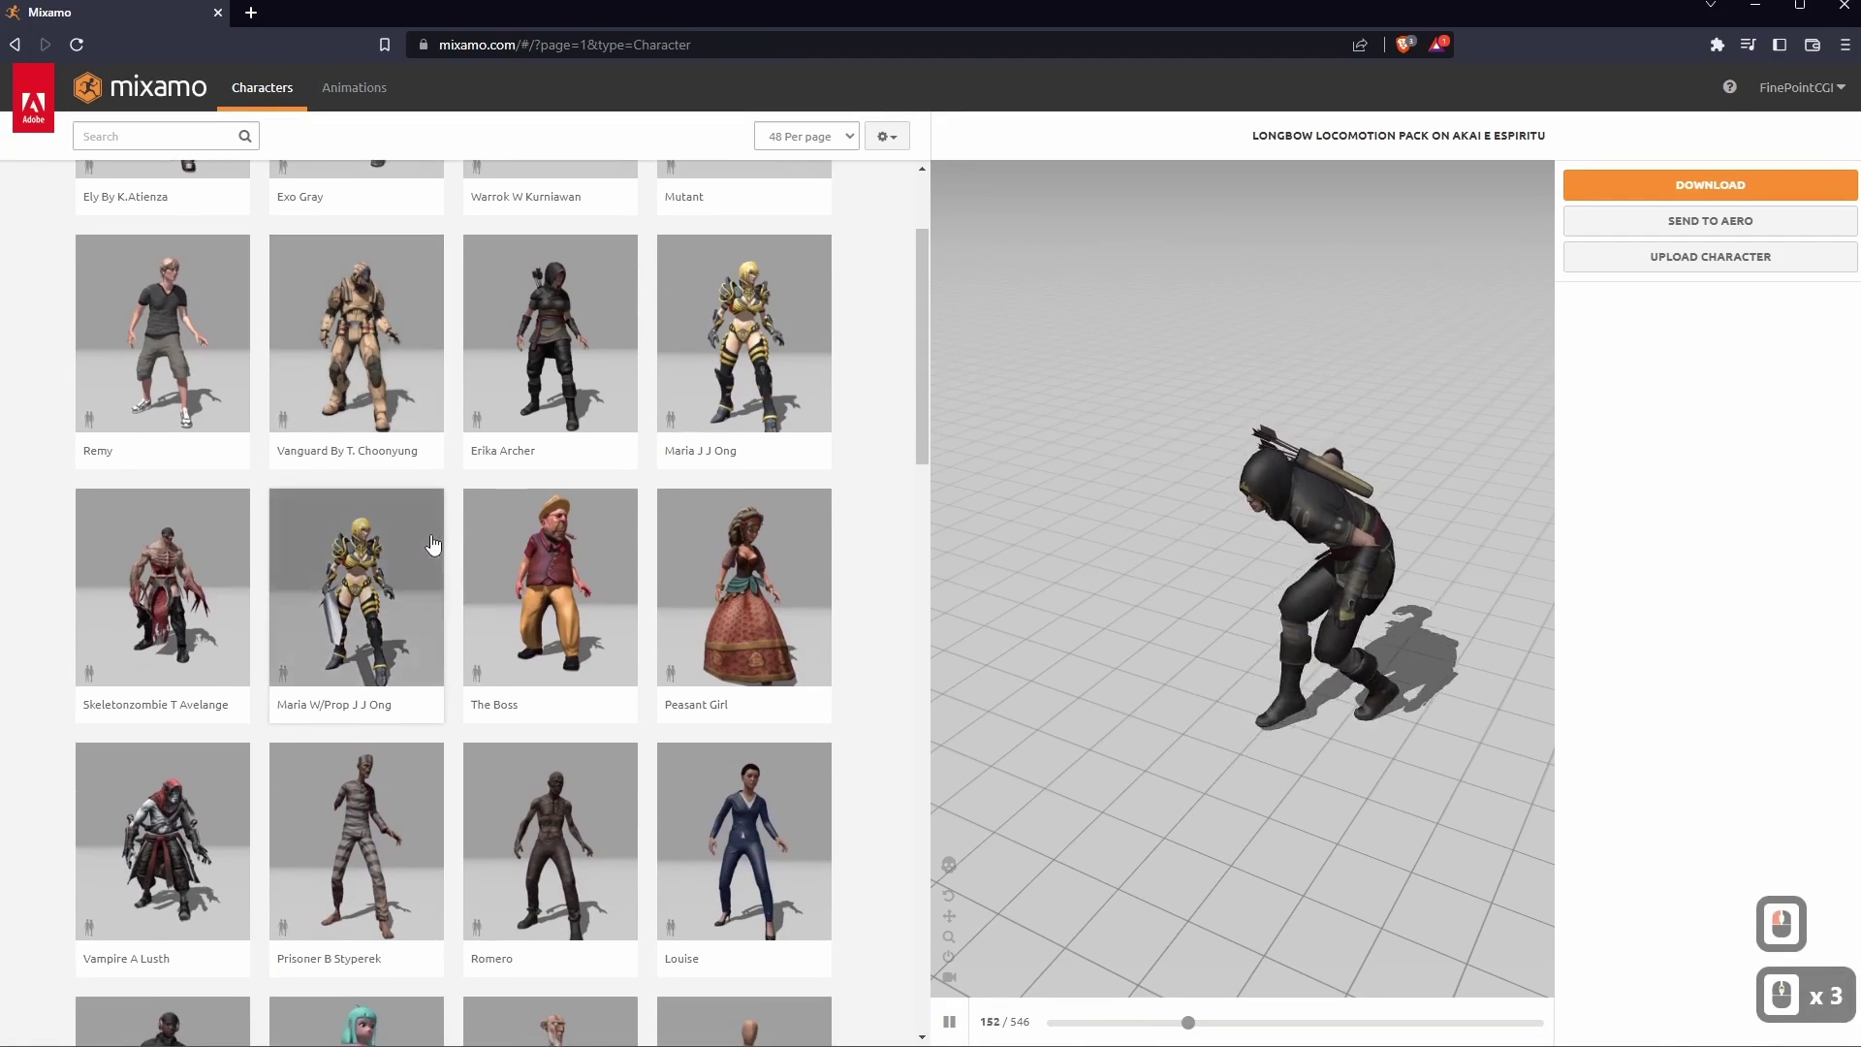
scroll(441, 539, "down", 4)
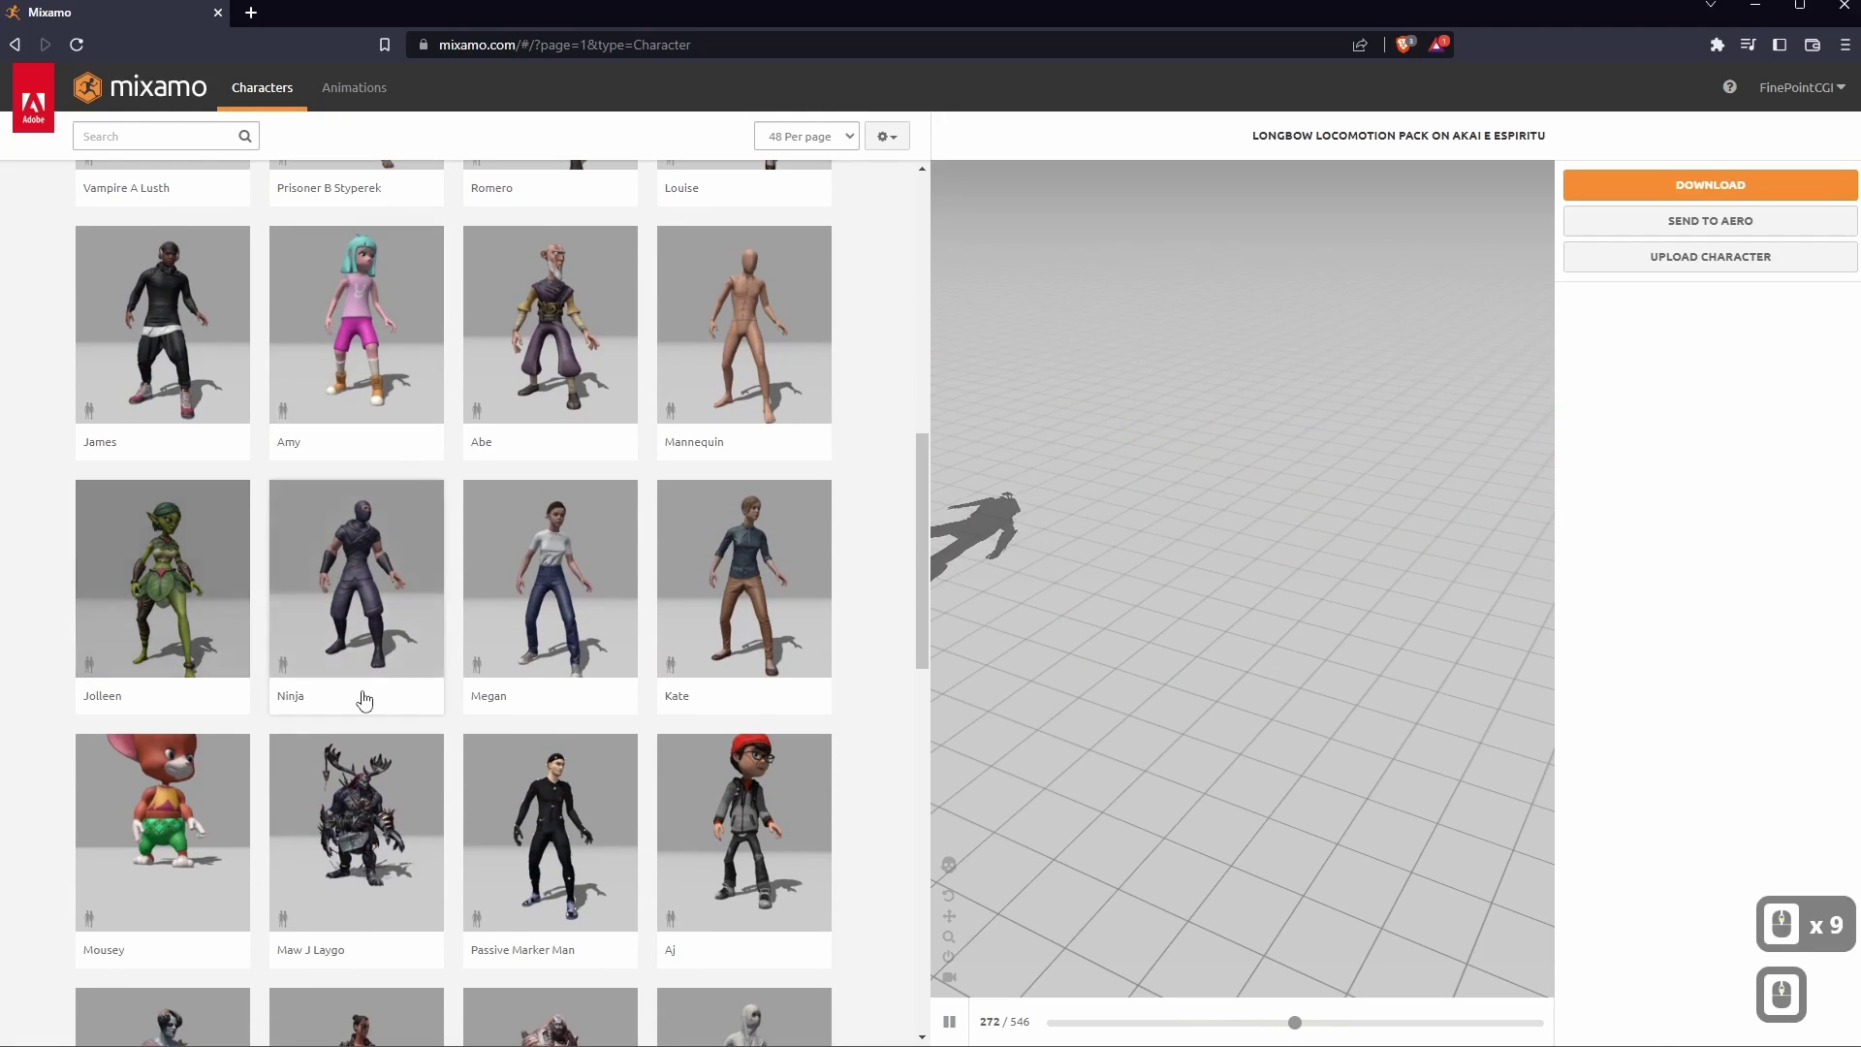
scroll(443, 658, "down", 2)
scroll(443, 658, "down", 2)
left_click(567, 700)
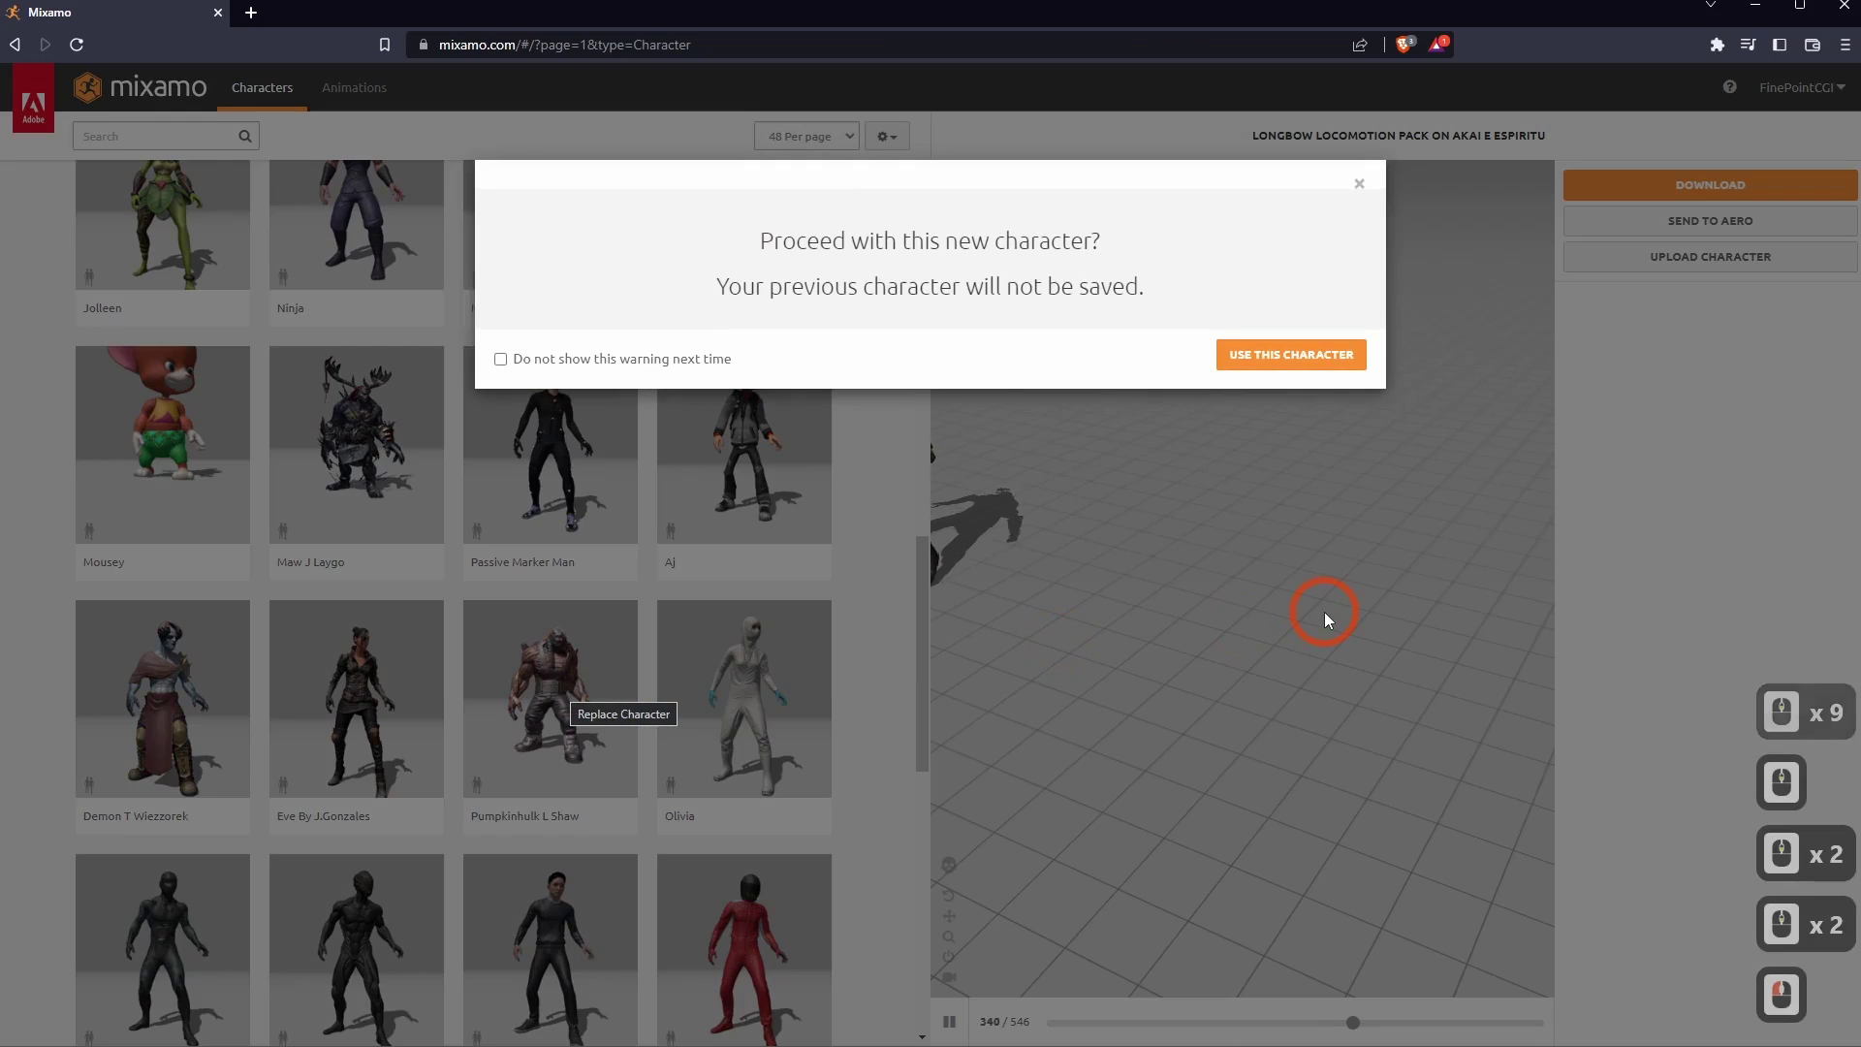
left_click(1251, 354)
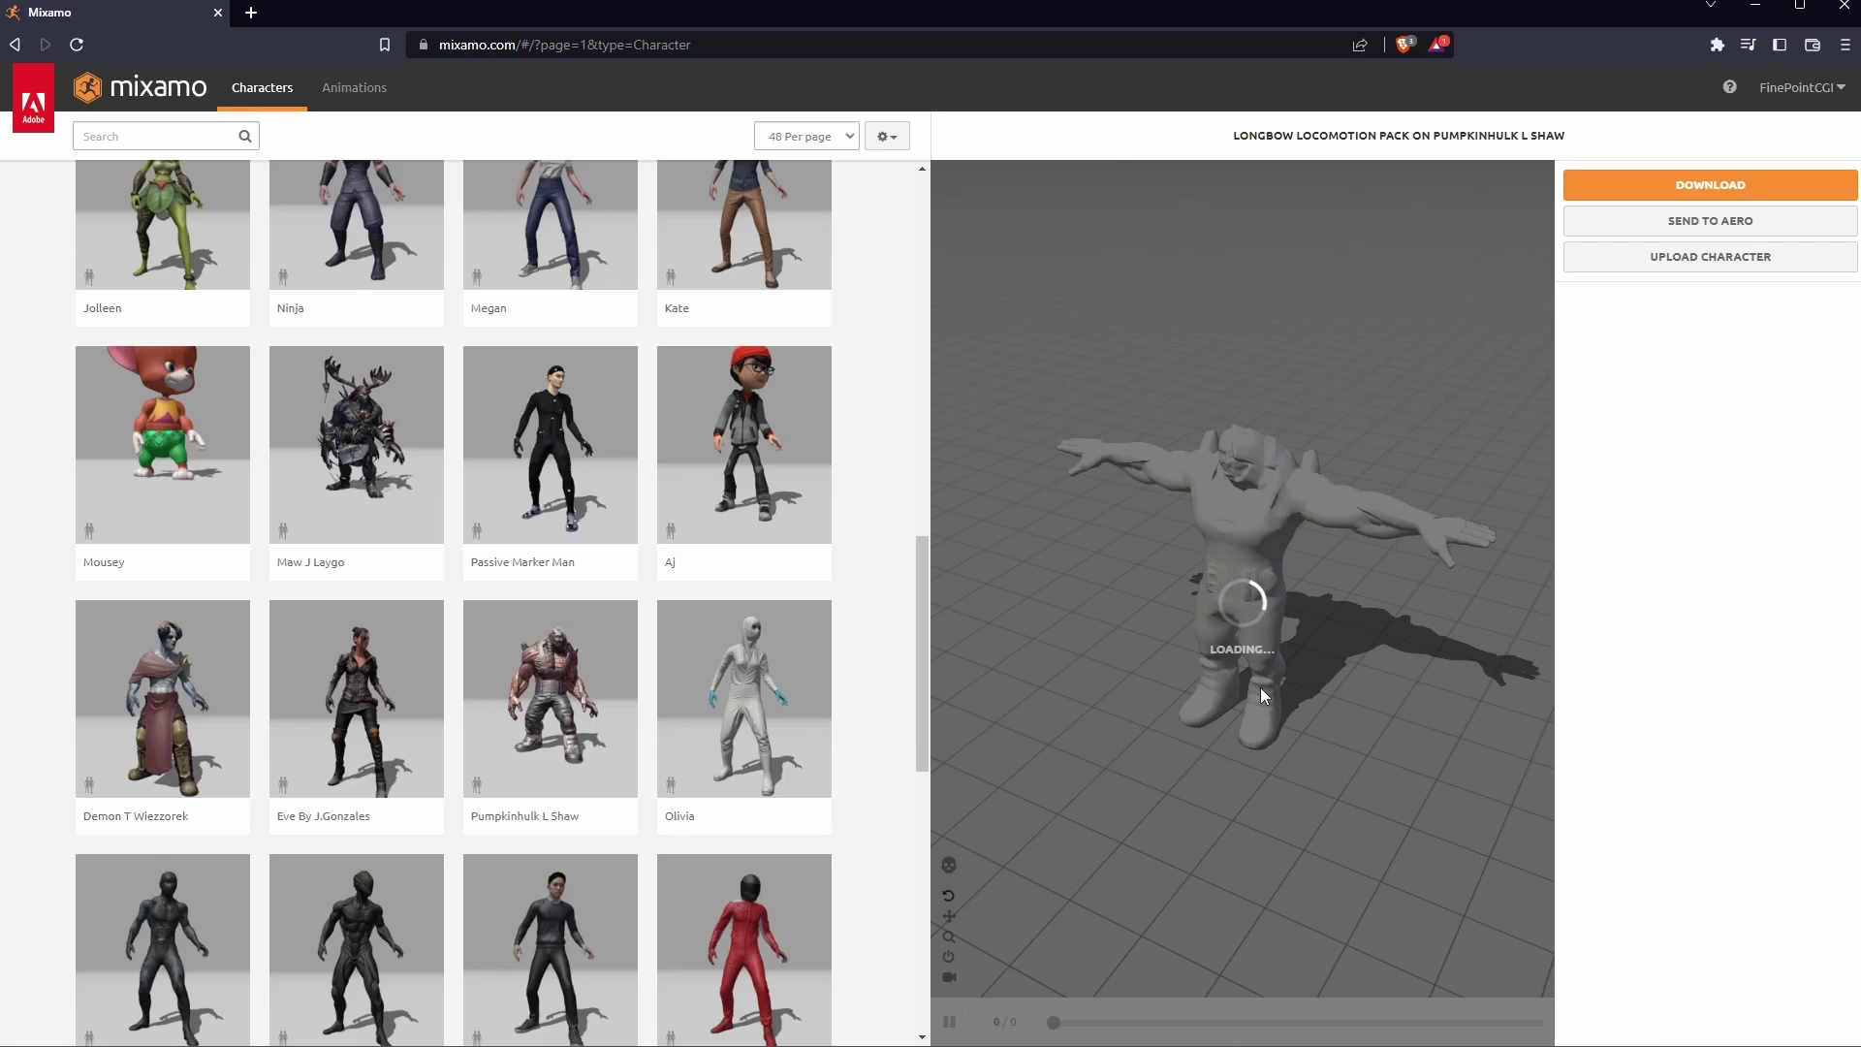
mouse_move(1233, 745)
left_mouse_down()
mouse_move(1339, 694)
mouse_move(1276, 607)
mouse_move(1196, 695)
mouse_move(1287, 727)
mouse_move(1068, 734)
mouse_move(1270, 747)
left_mouse_up()
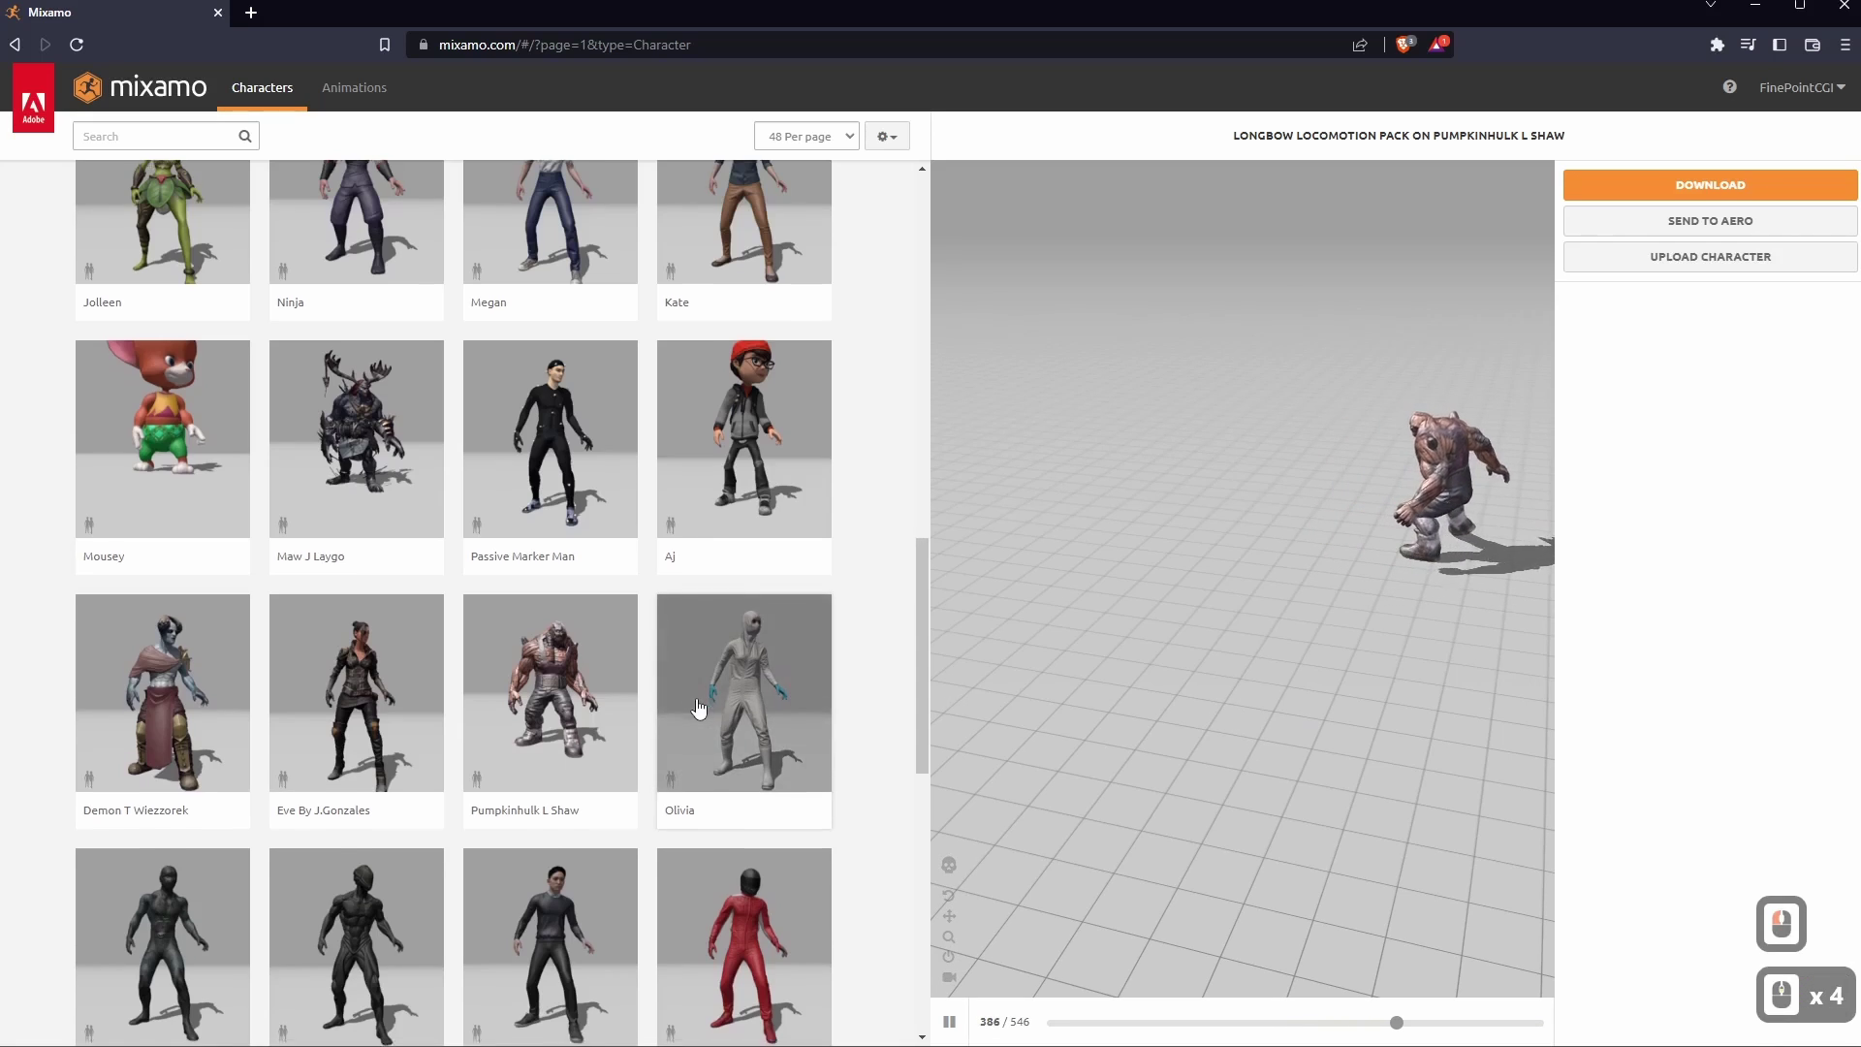
scroll(911, 702, "down", 8)
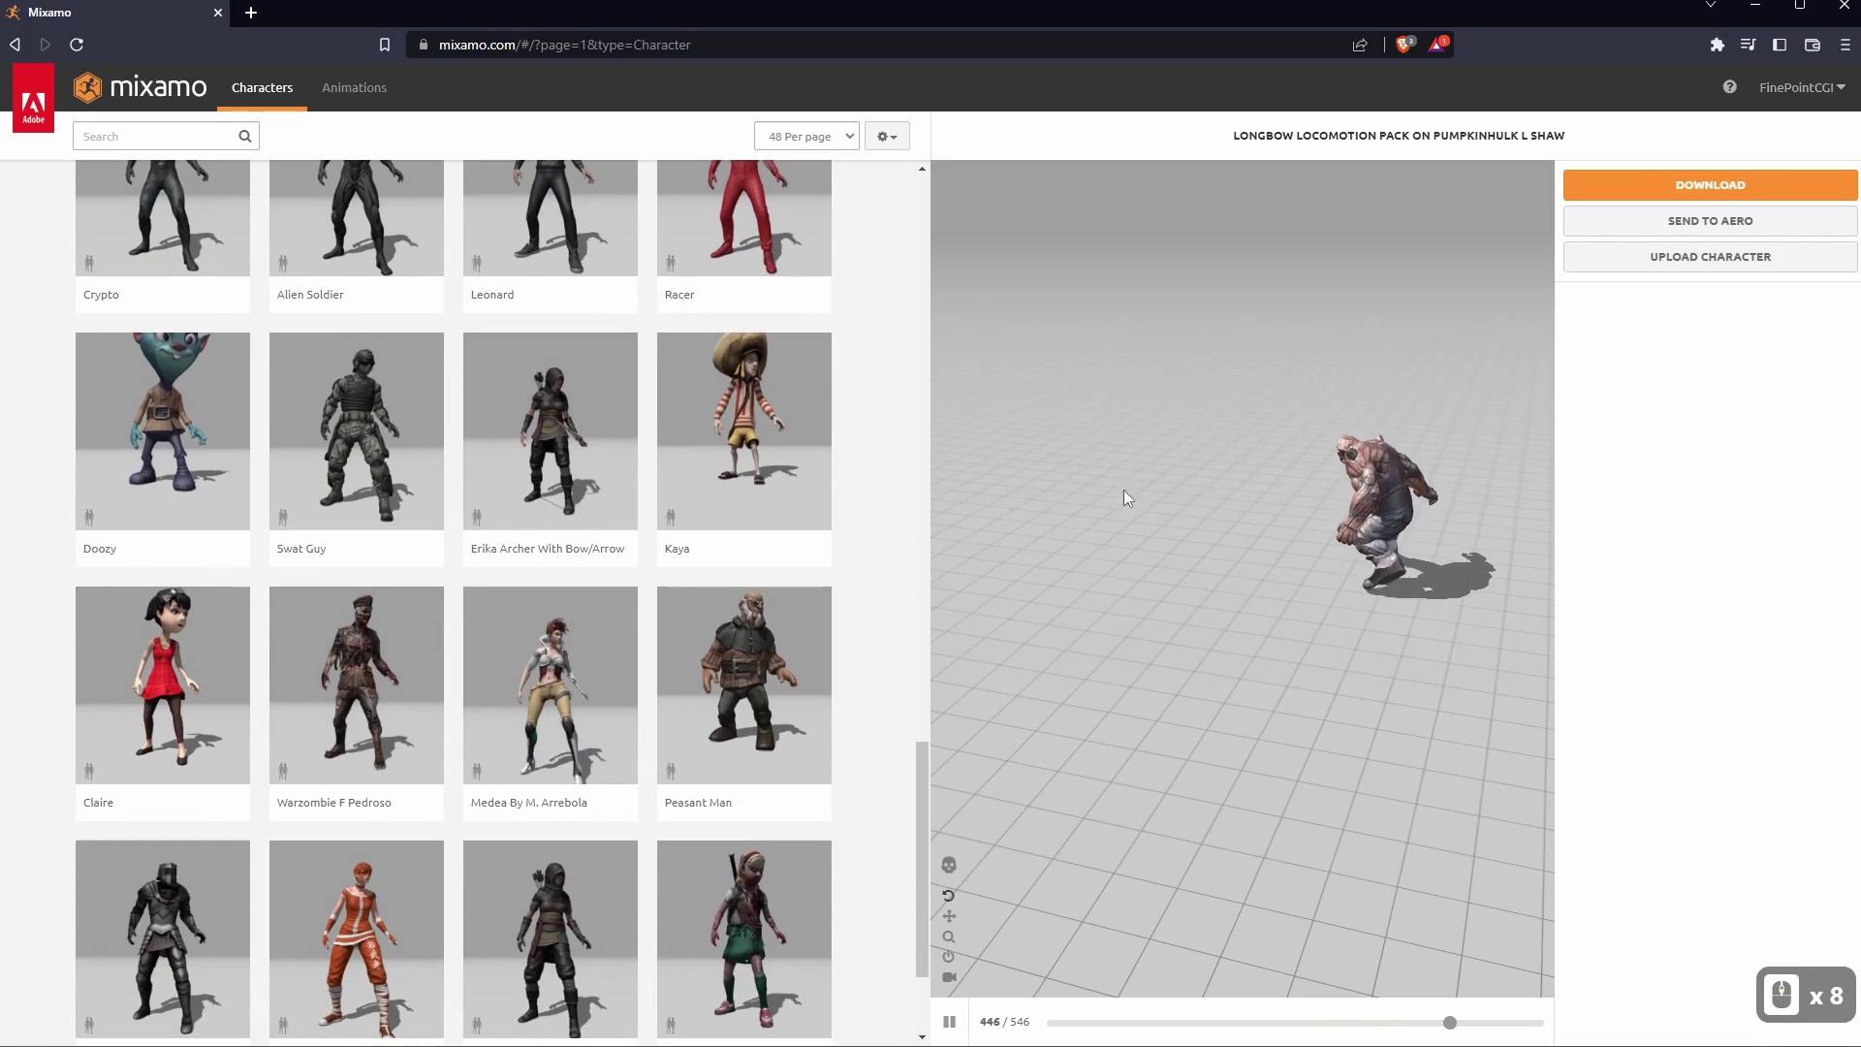
Upload character.fbx from Downloads to the Auto-Rigger.
left_click(1647, 264)
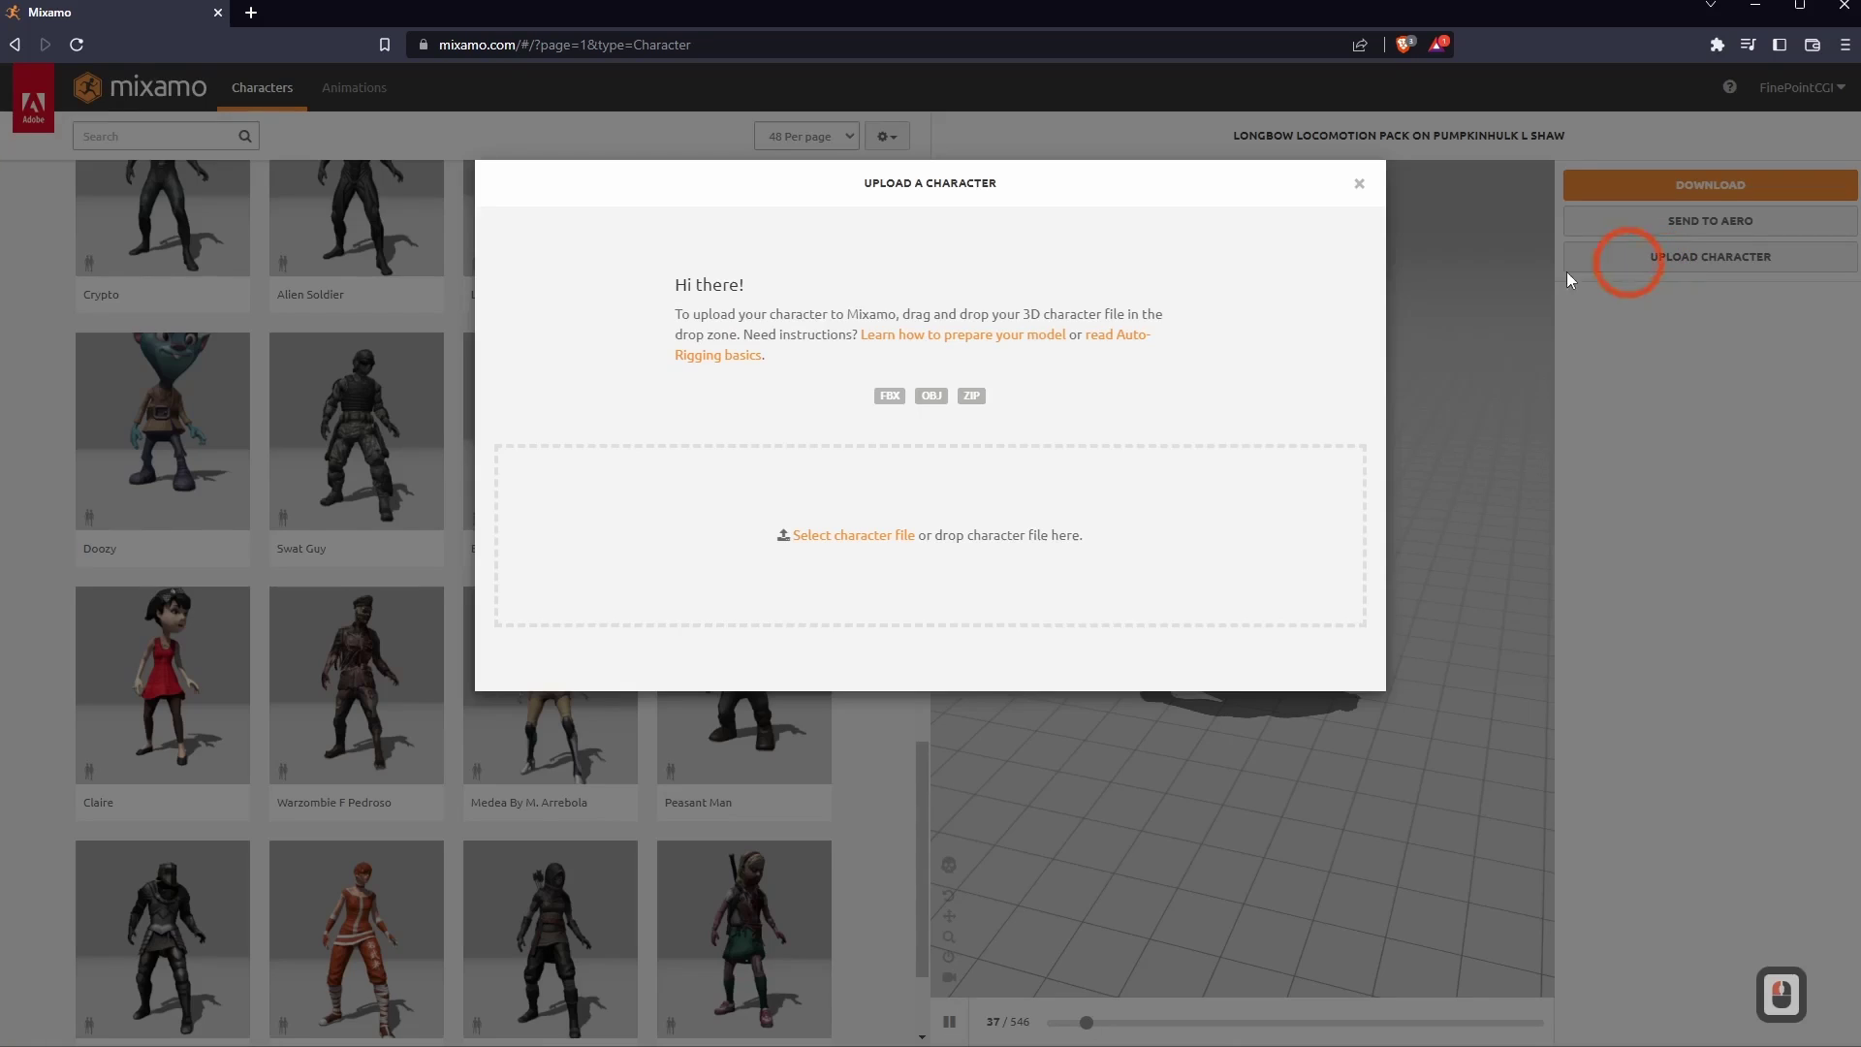
left_click(841, 537)
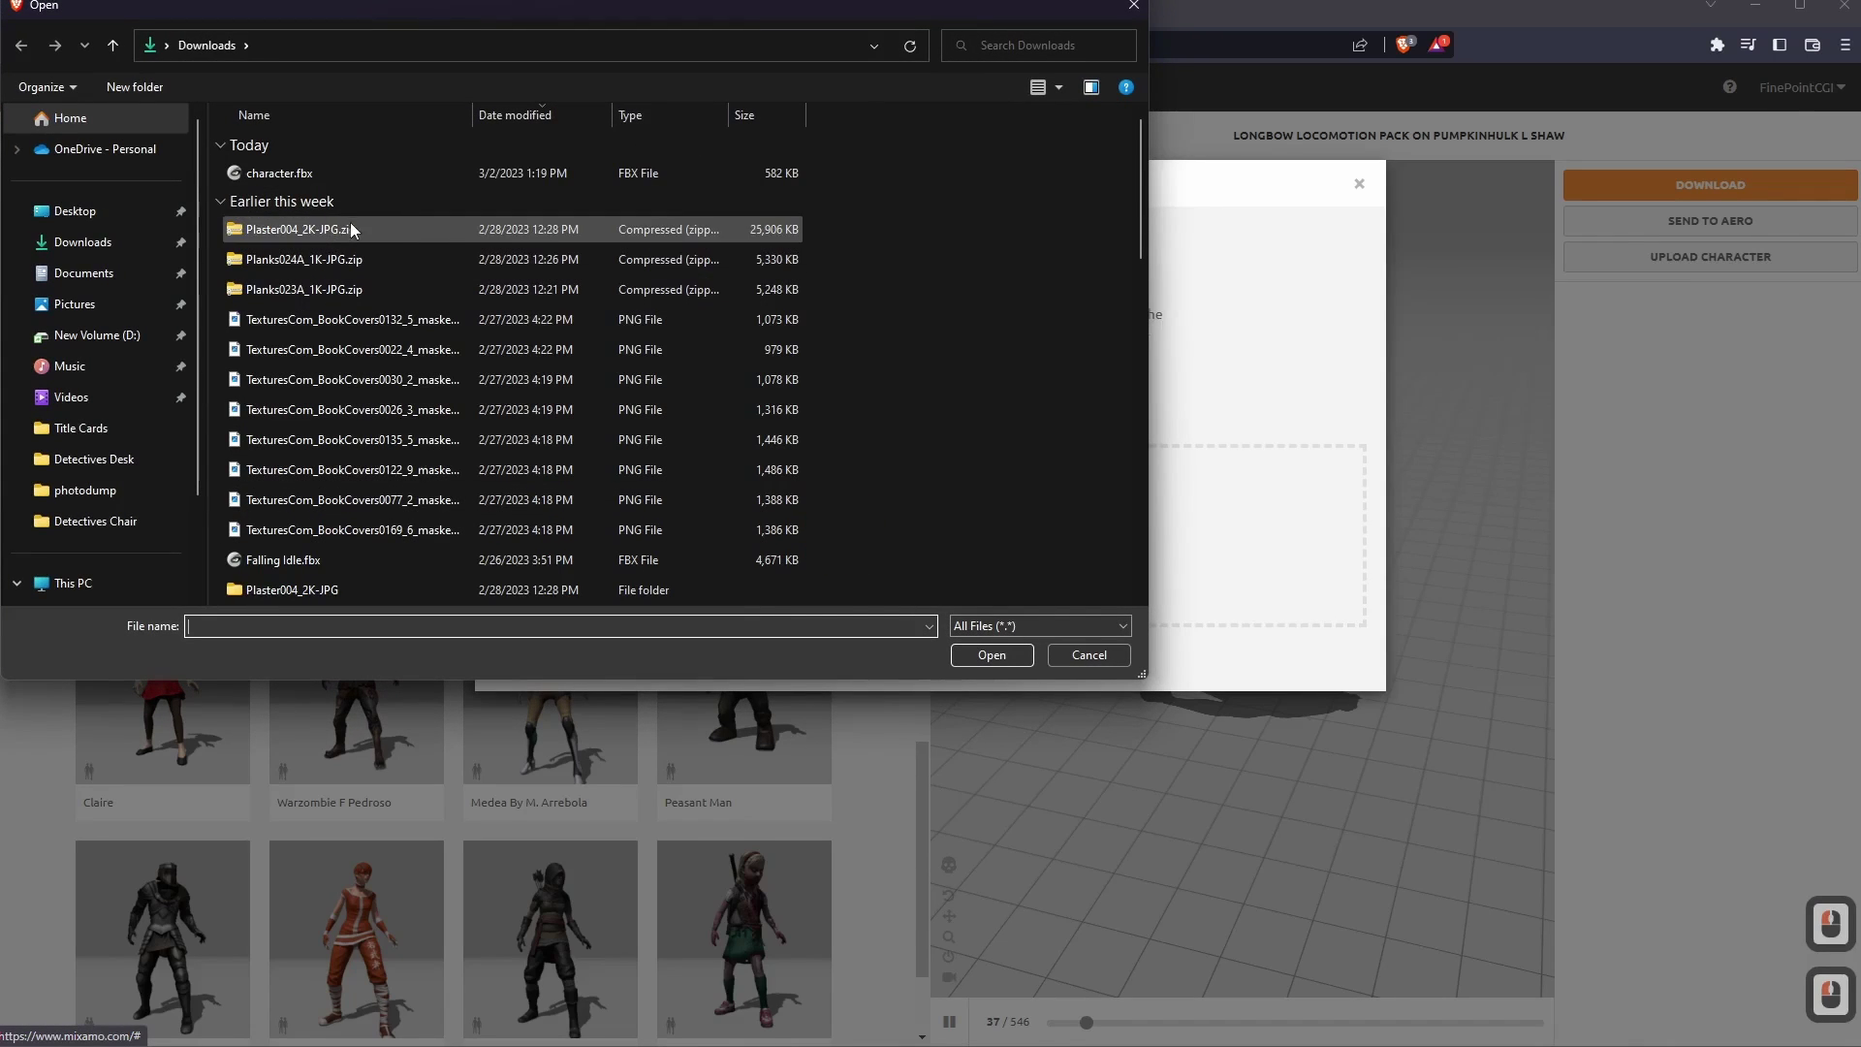
left_click(316, 171)
double_click(294, 171)
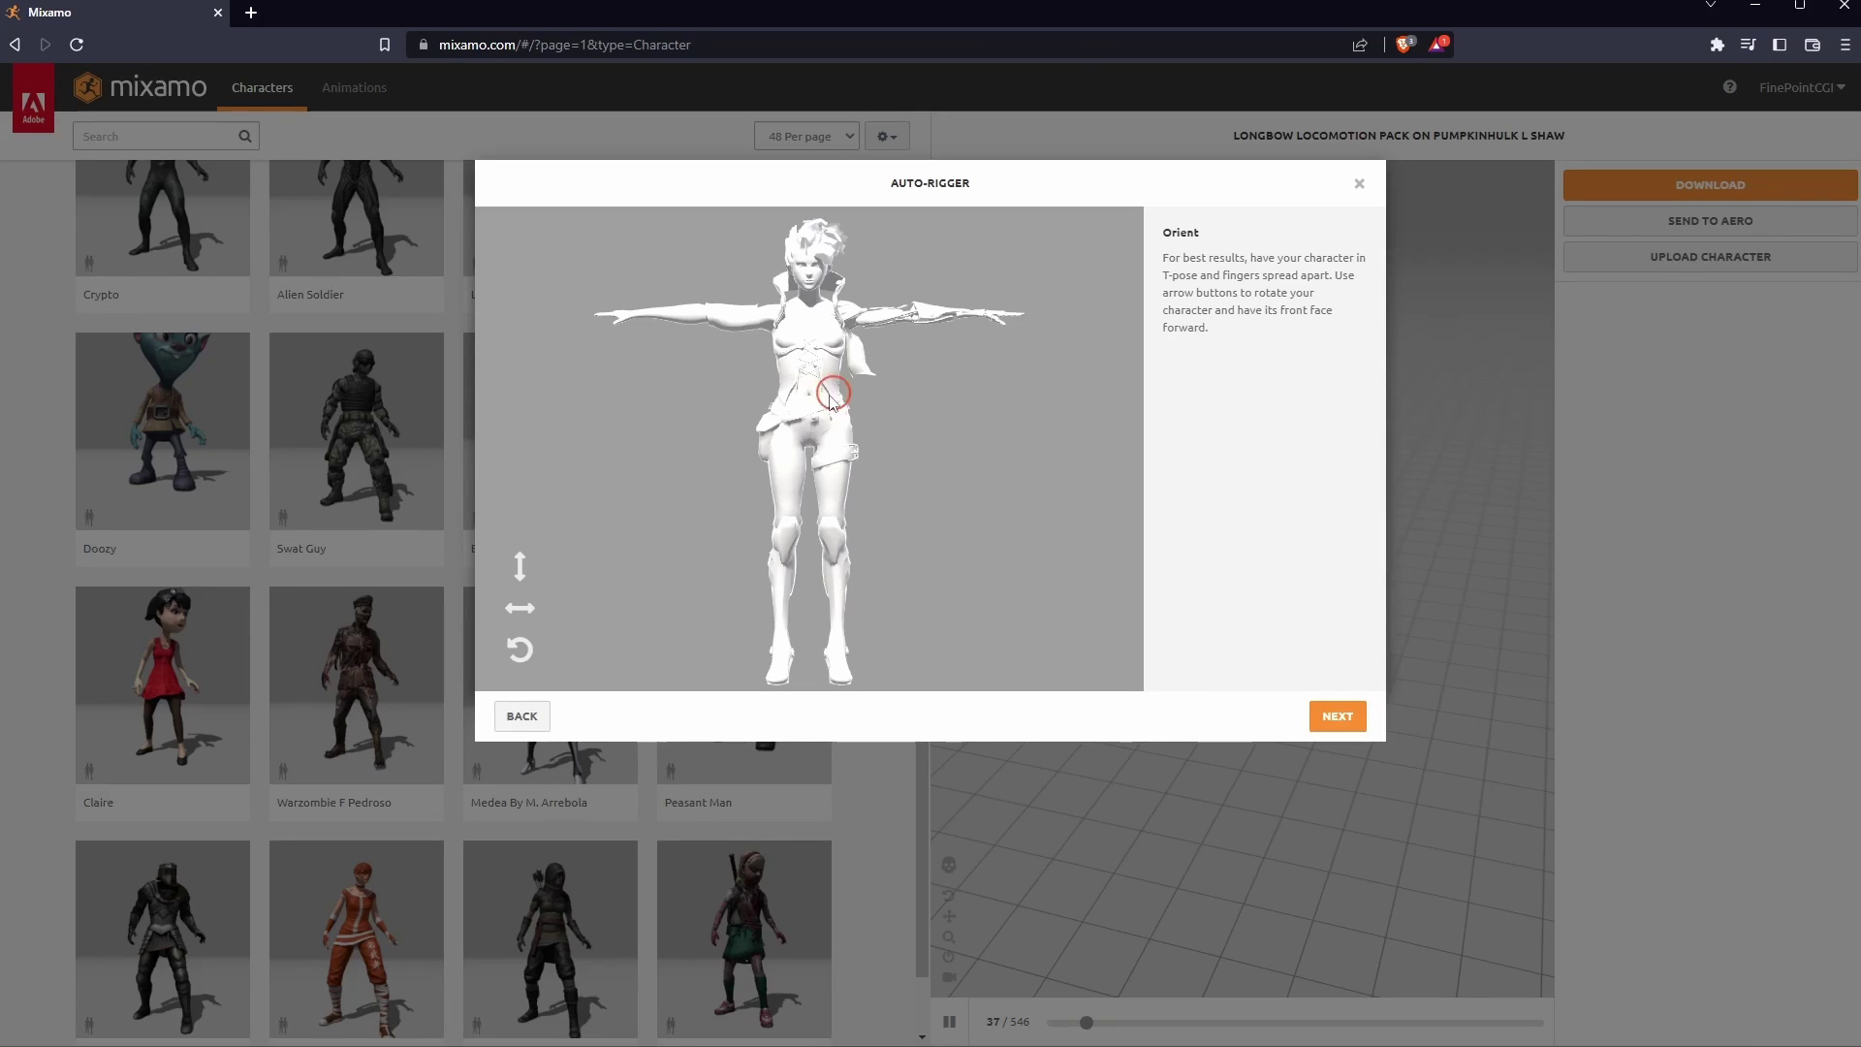
Move on to marker placement and put the chin marker on the model's chin.
right_click(976, 558)
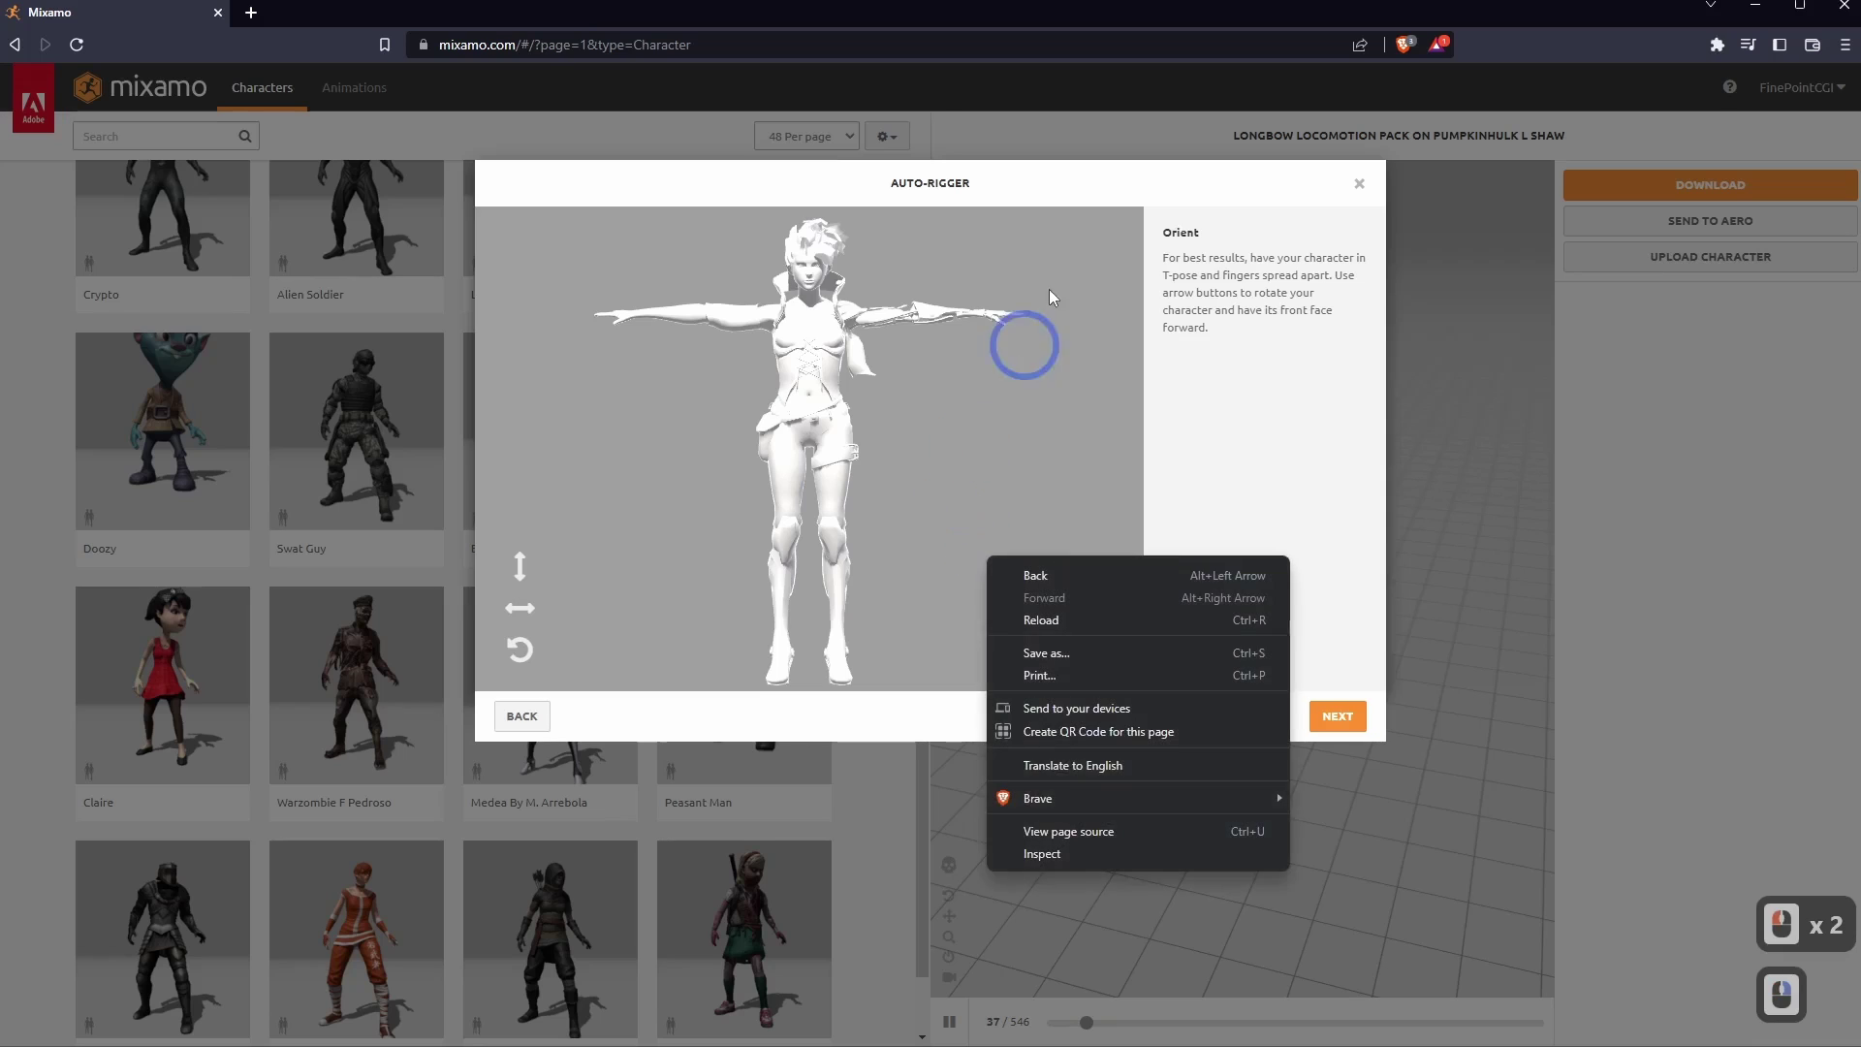
left_click(771, 308)
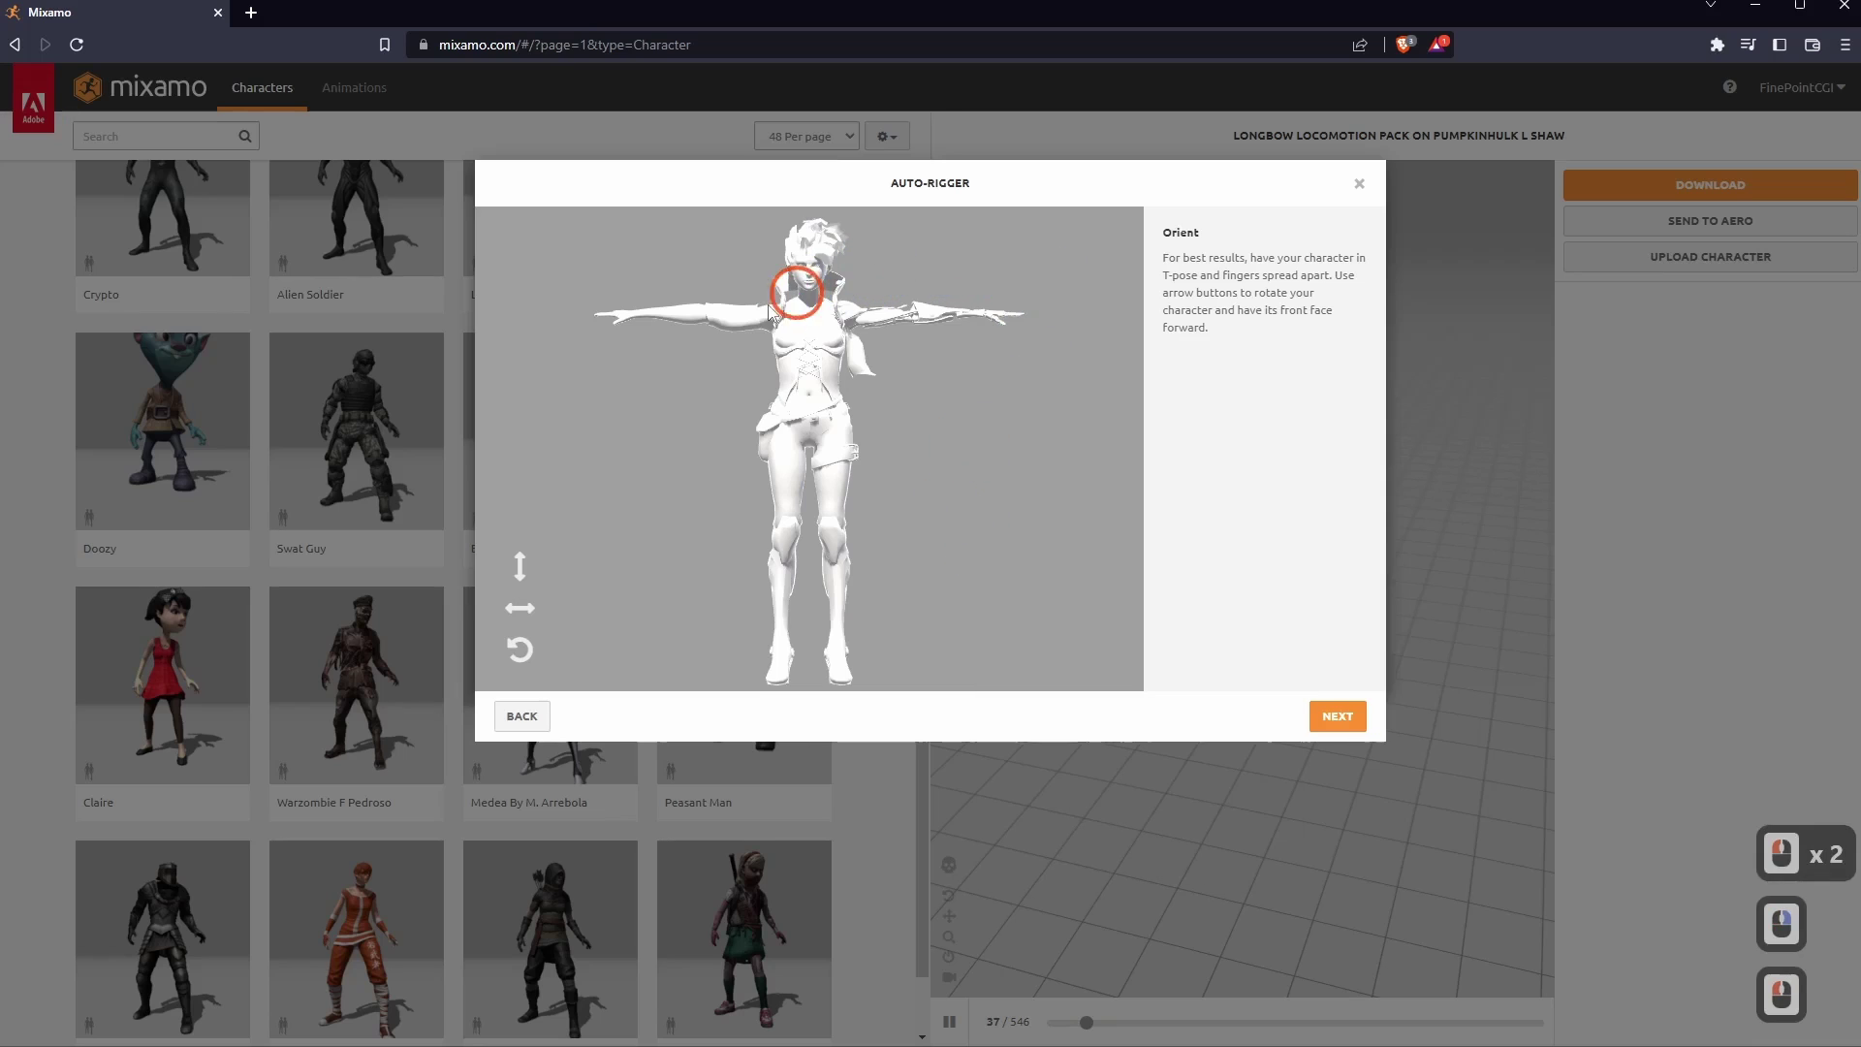
left_click(1343, 717)
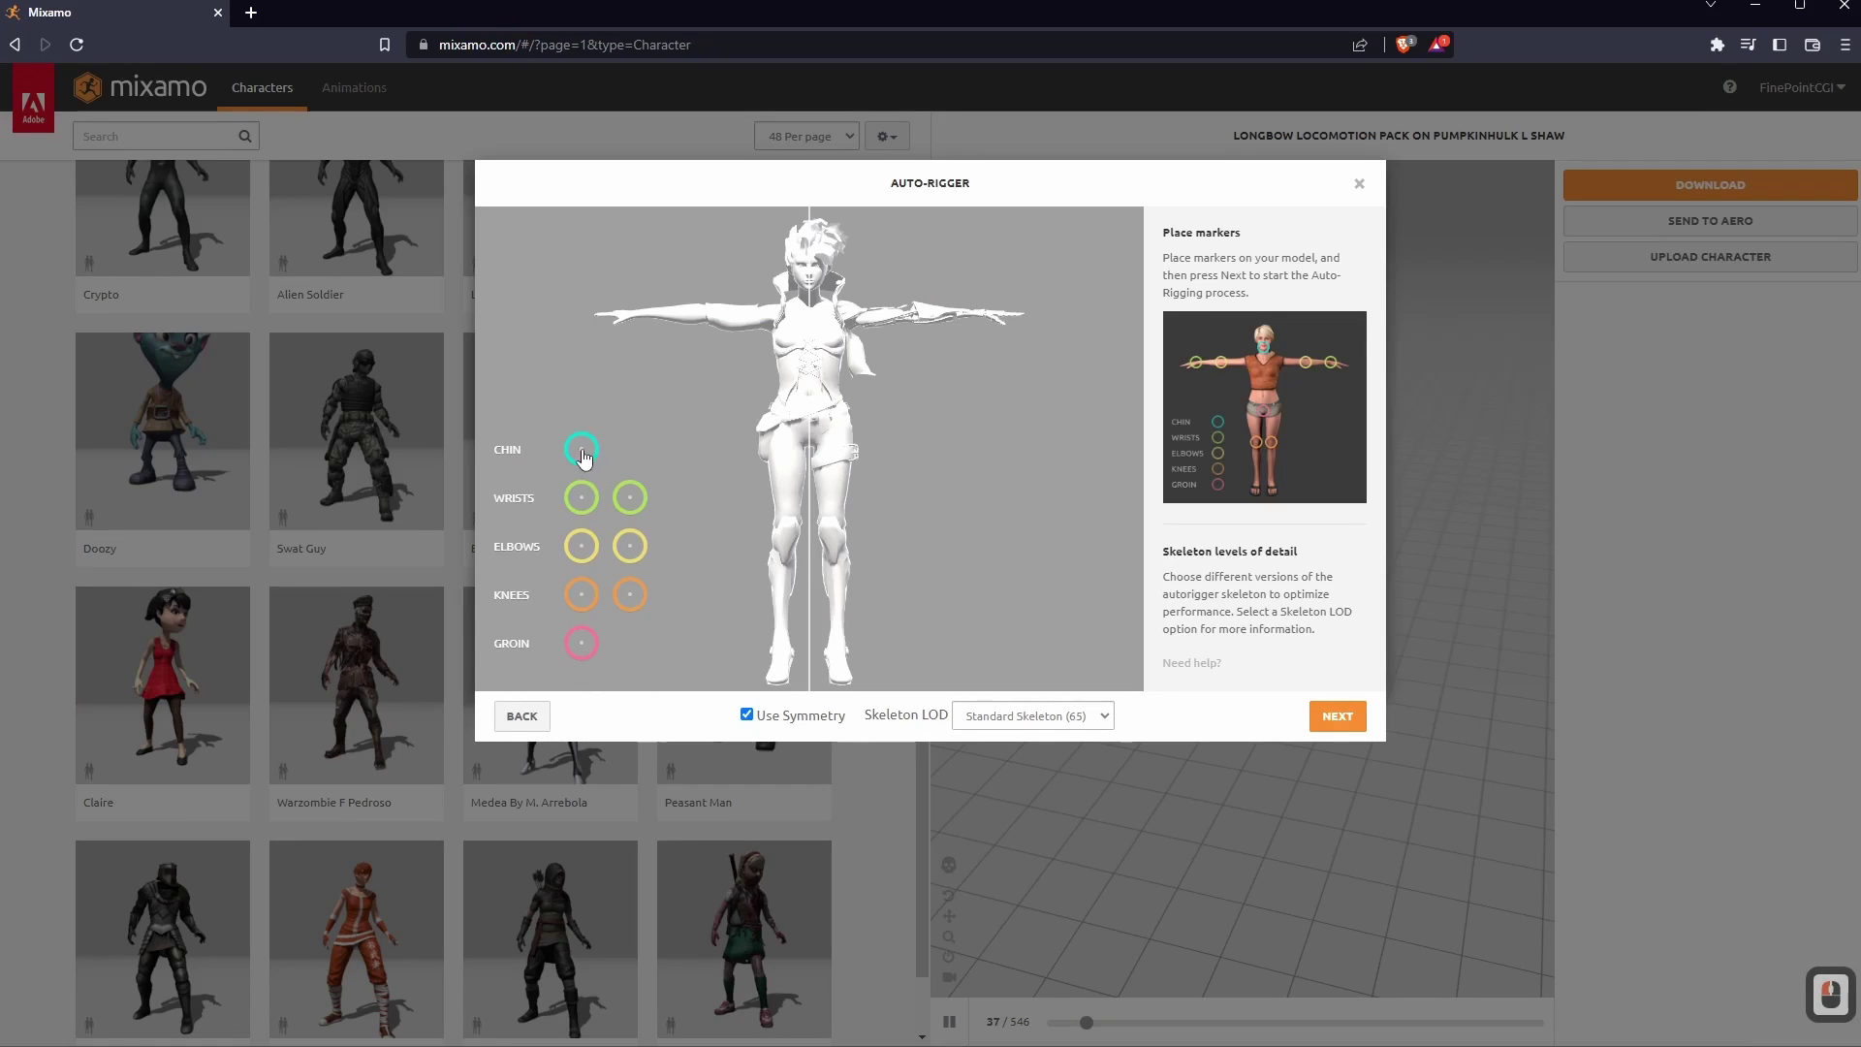
mouse_move(582, 449)
left_mouse_down()
mouse_move(790, 286)
mouse_move(814, 291)
left_mouse_up()
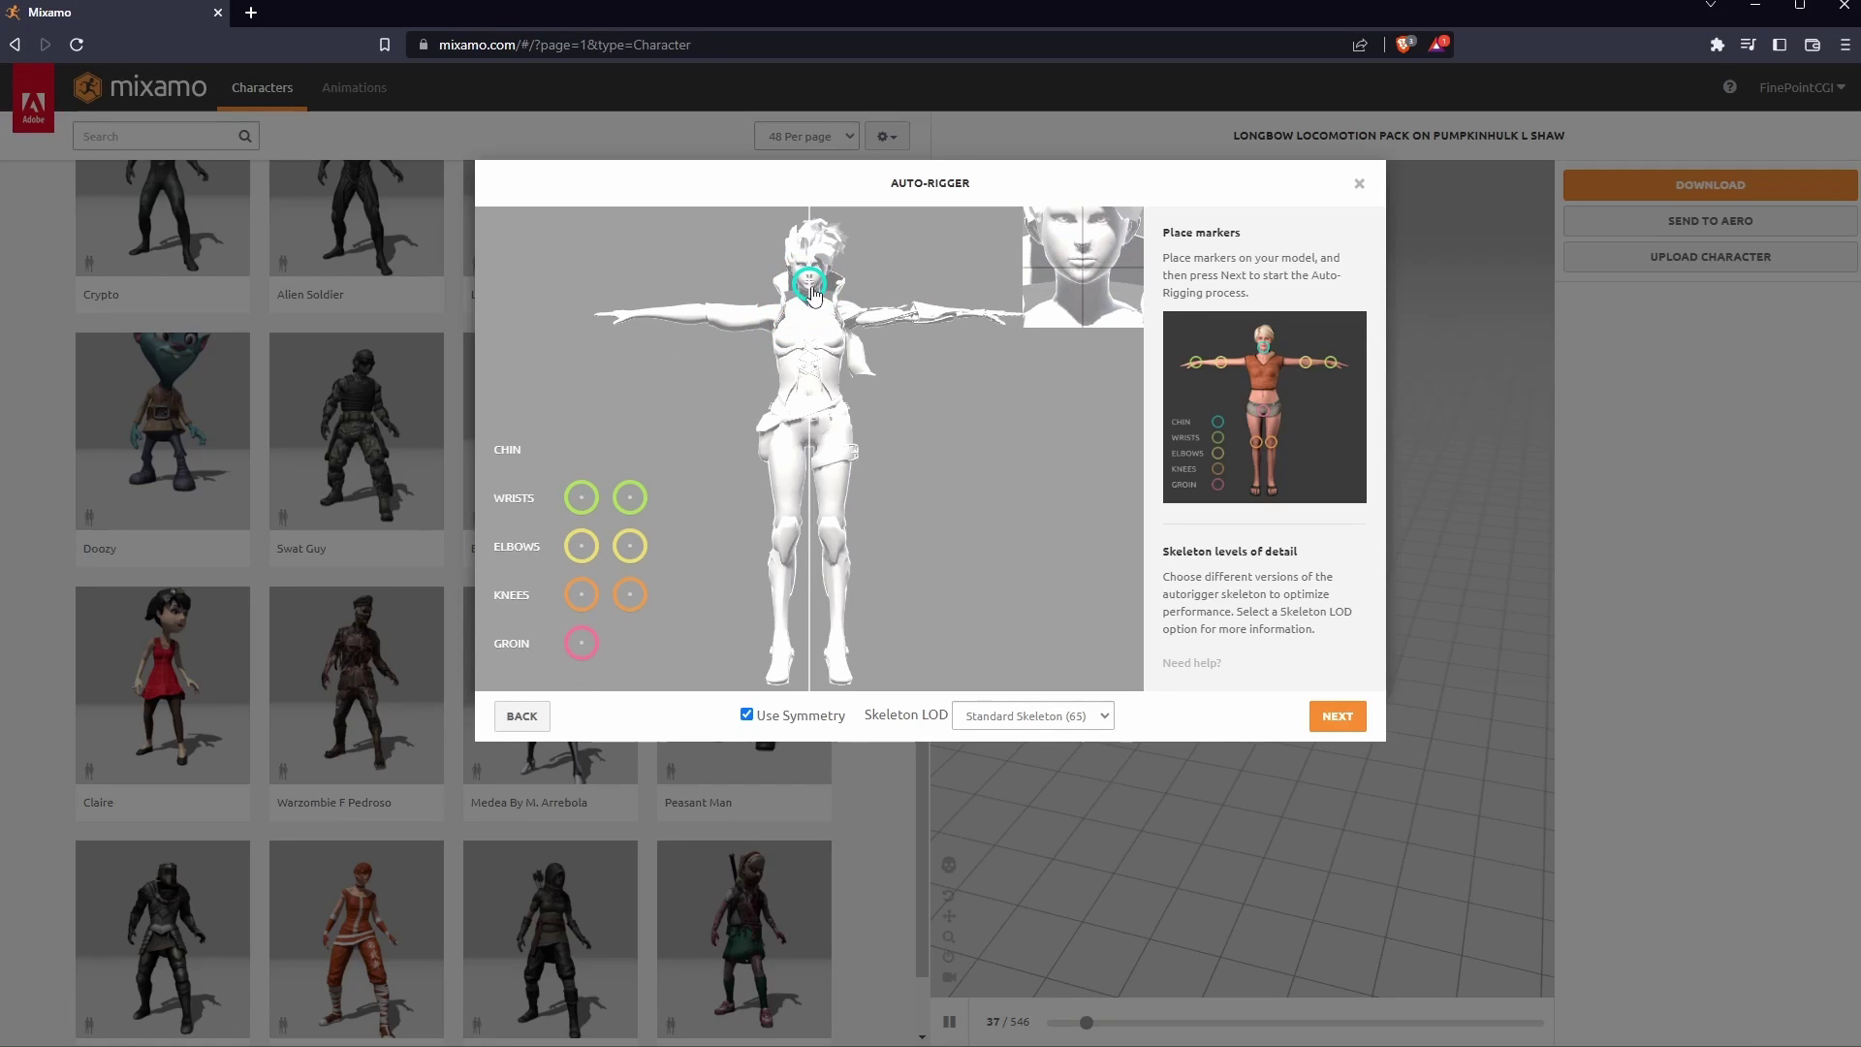
Place the symmetric wrist, elbow and knee markers and the groin marker on the model's joints.
left_click_drag(630, 497, 978, 321)
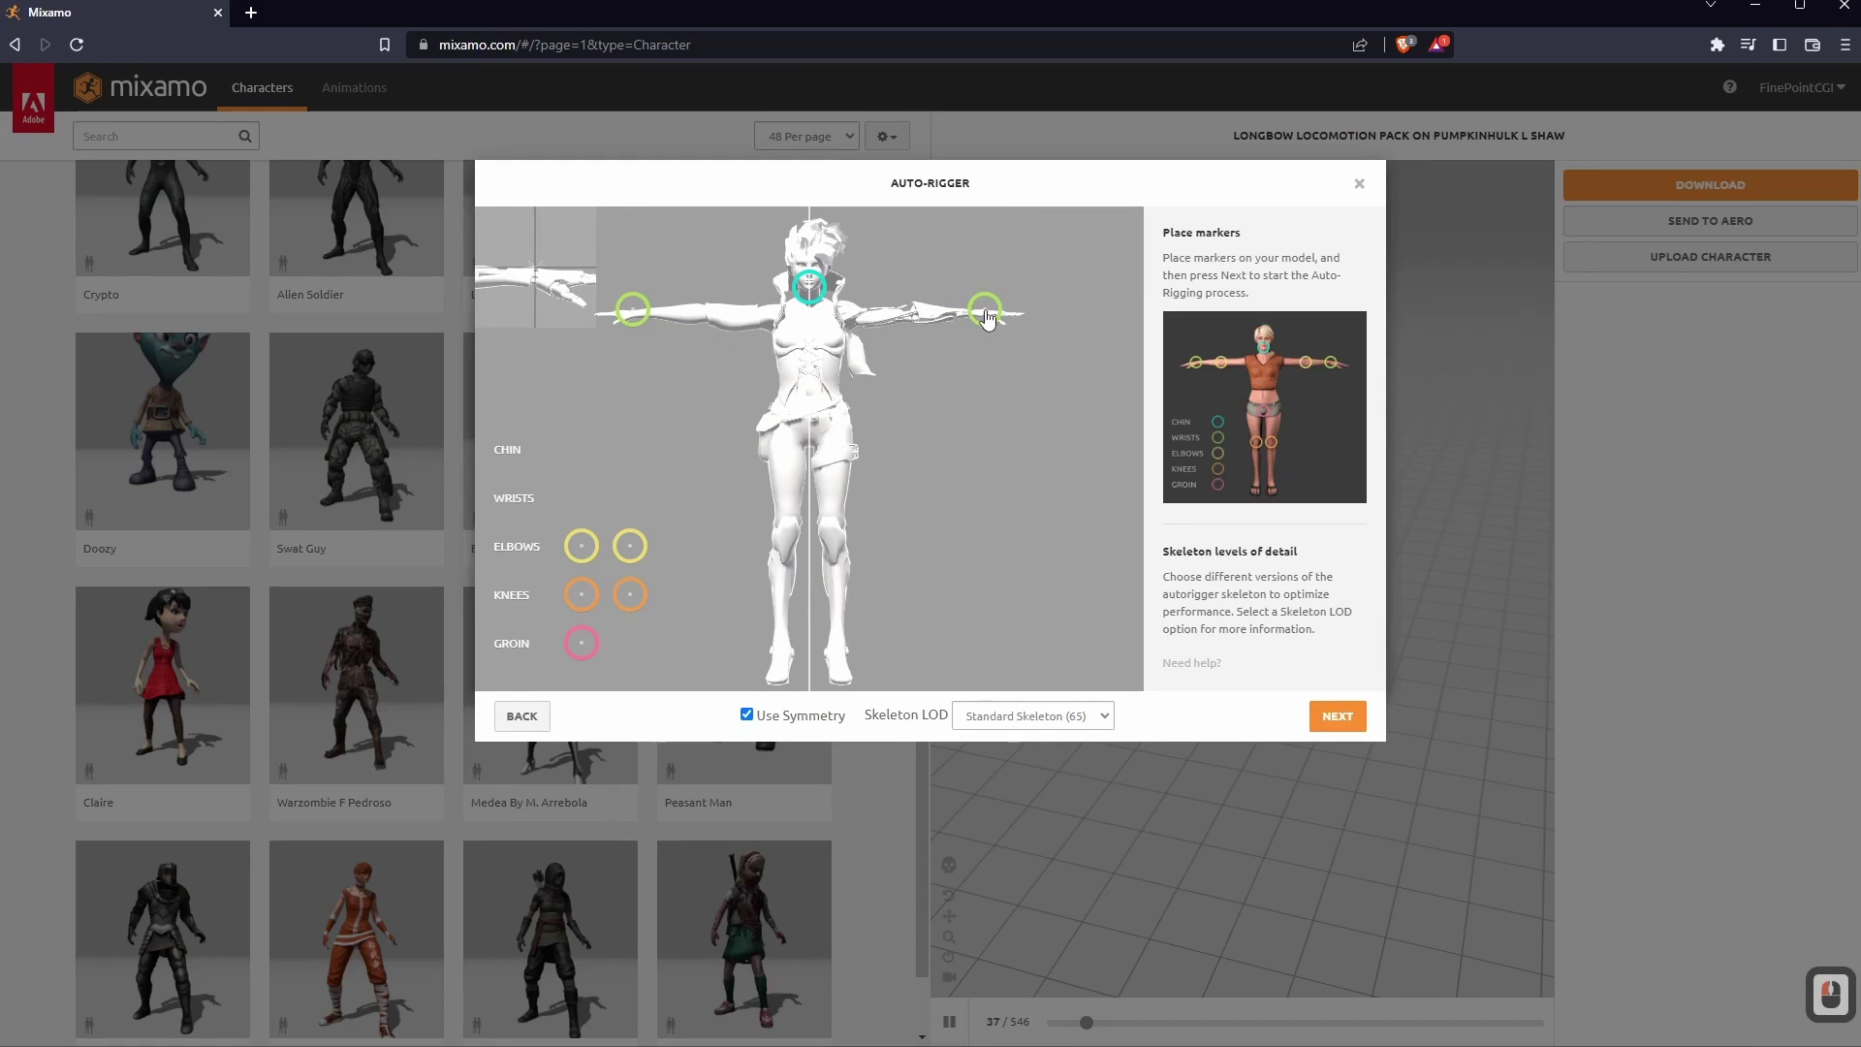
left_click_drag(988, 323, 989, 321)
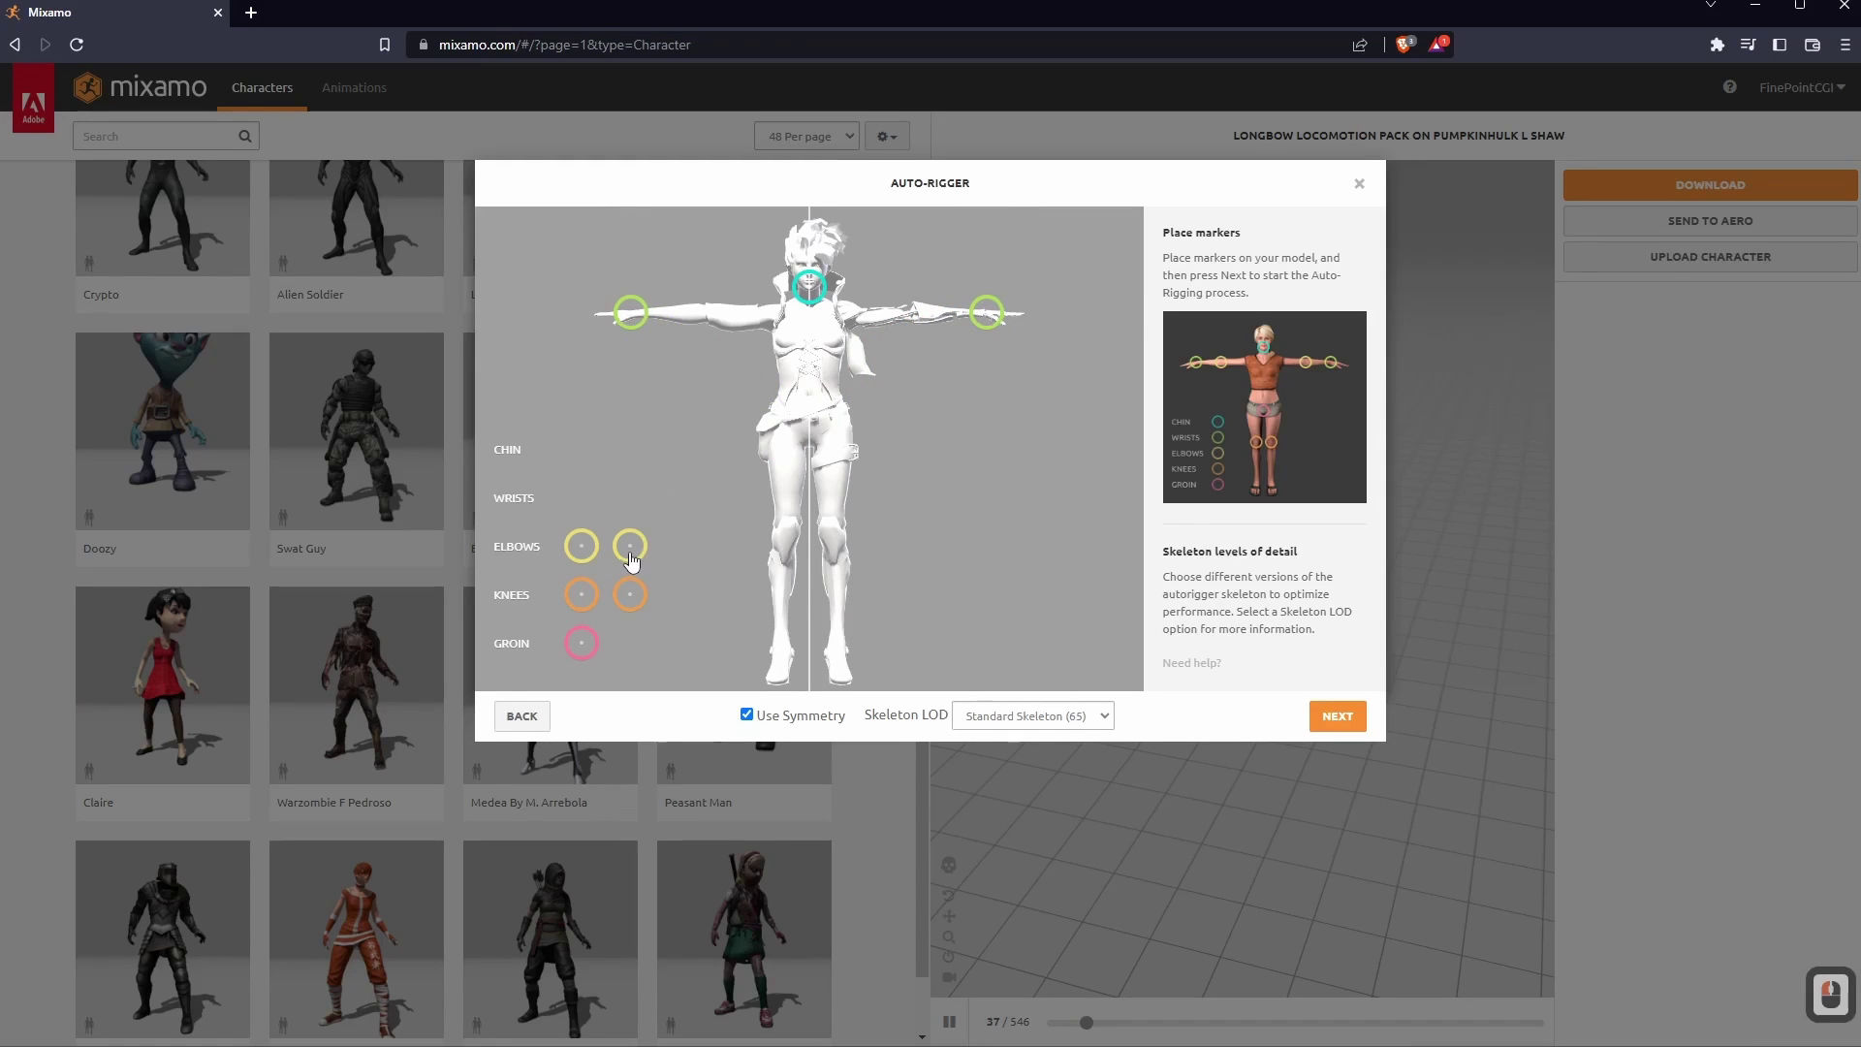
left_click_drag(630, 546, 916, 320)
left_click_drag(580, 605, 840, 546)
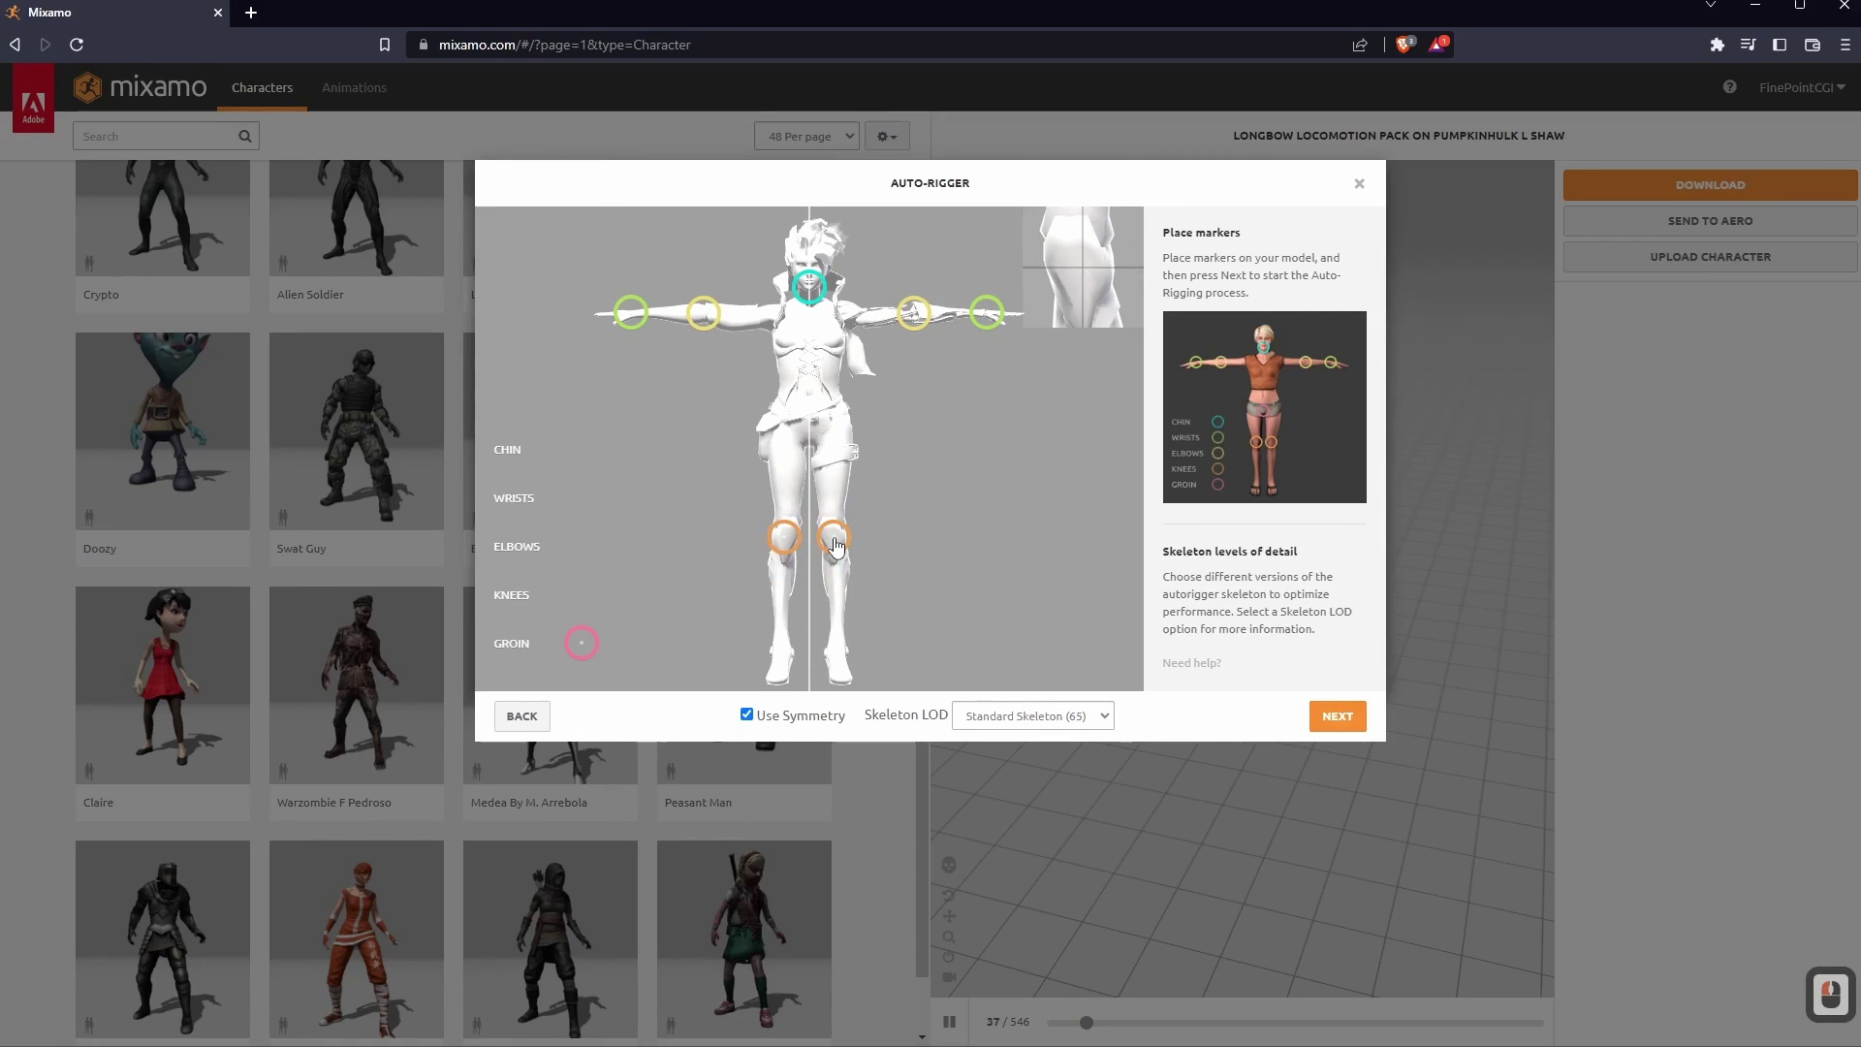
left_click_drag(836, 545, 835, 544)
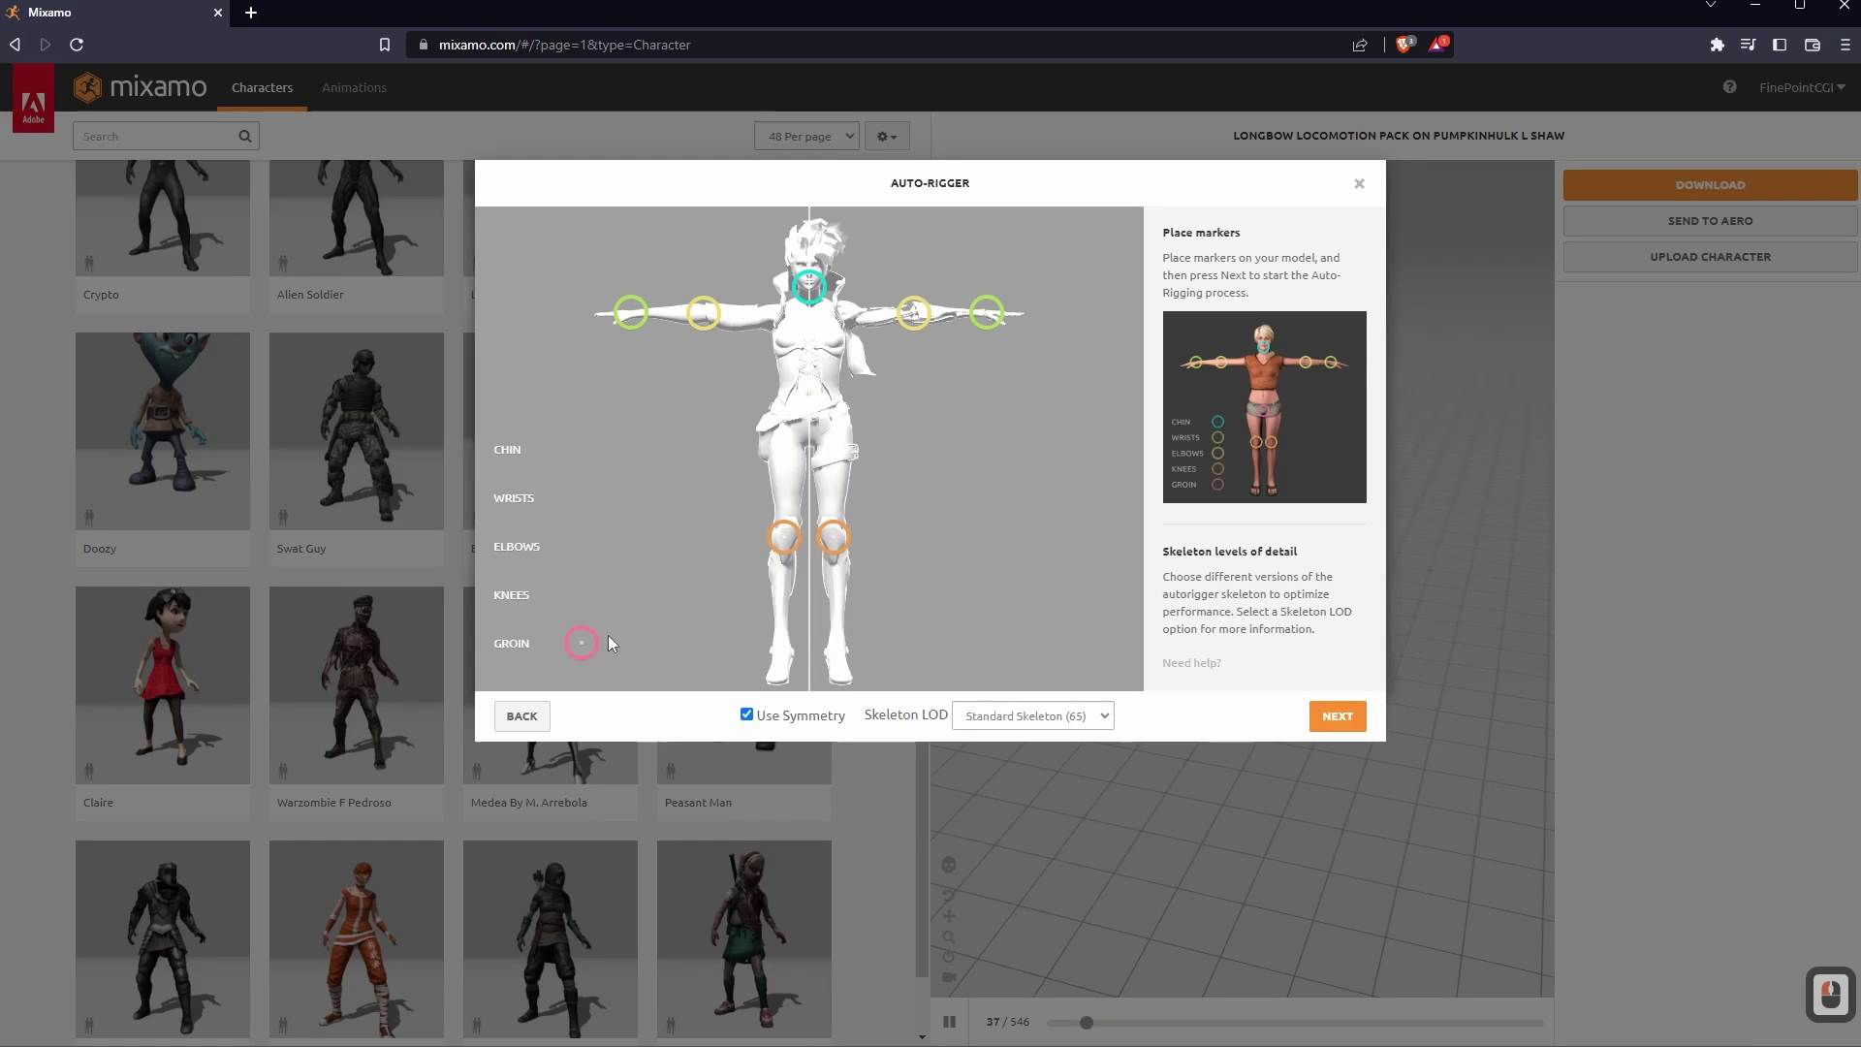
mouse_move(582, 643)
left_mouse_down()
mouse_move(694, 607)
mouse_move(811, 445)
left_mouse_up()
Auto-rig the uploaded model, orbit to inspect the rig, and accept the result.
left_click(1345, 716)
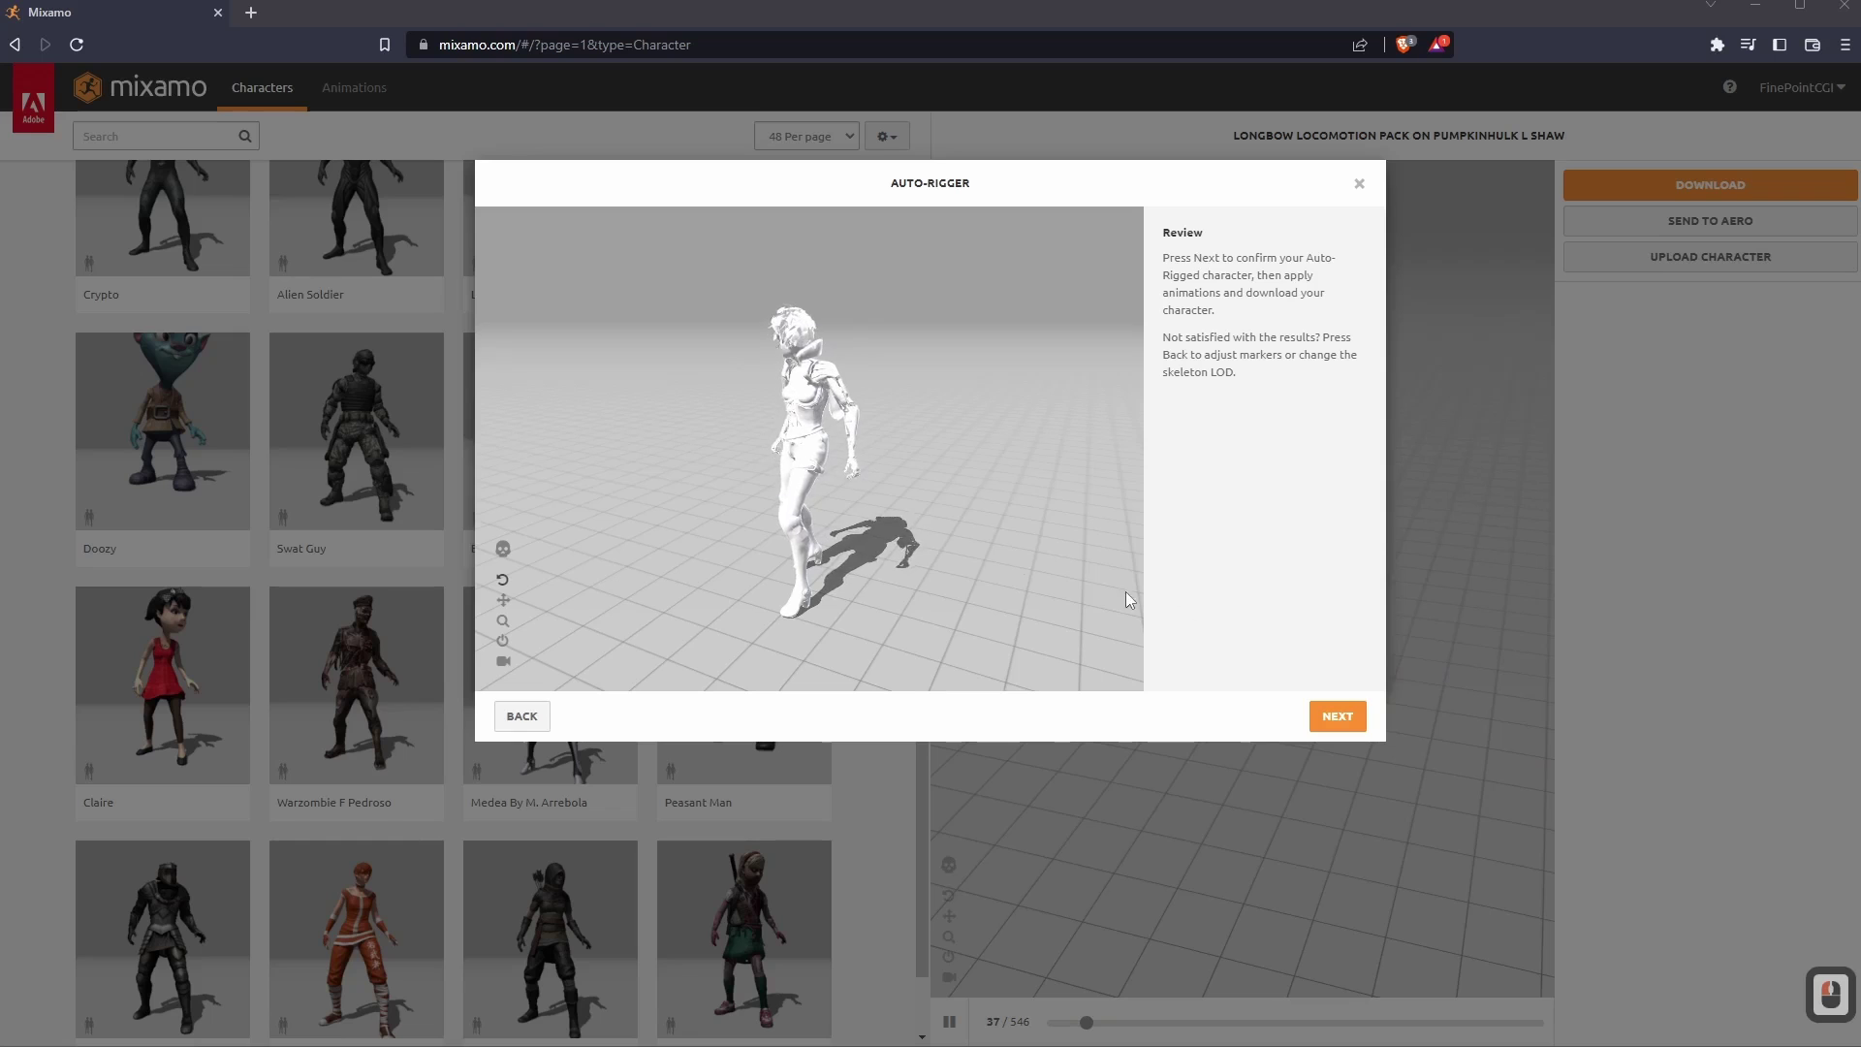
left_click_drag(834, 502, 658, 504)
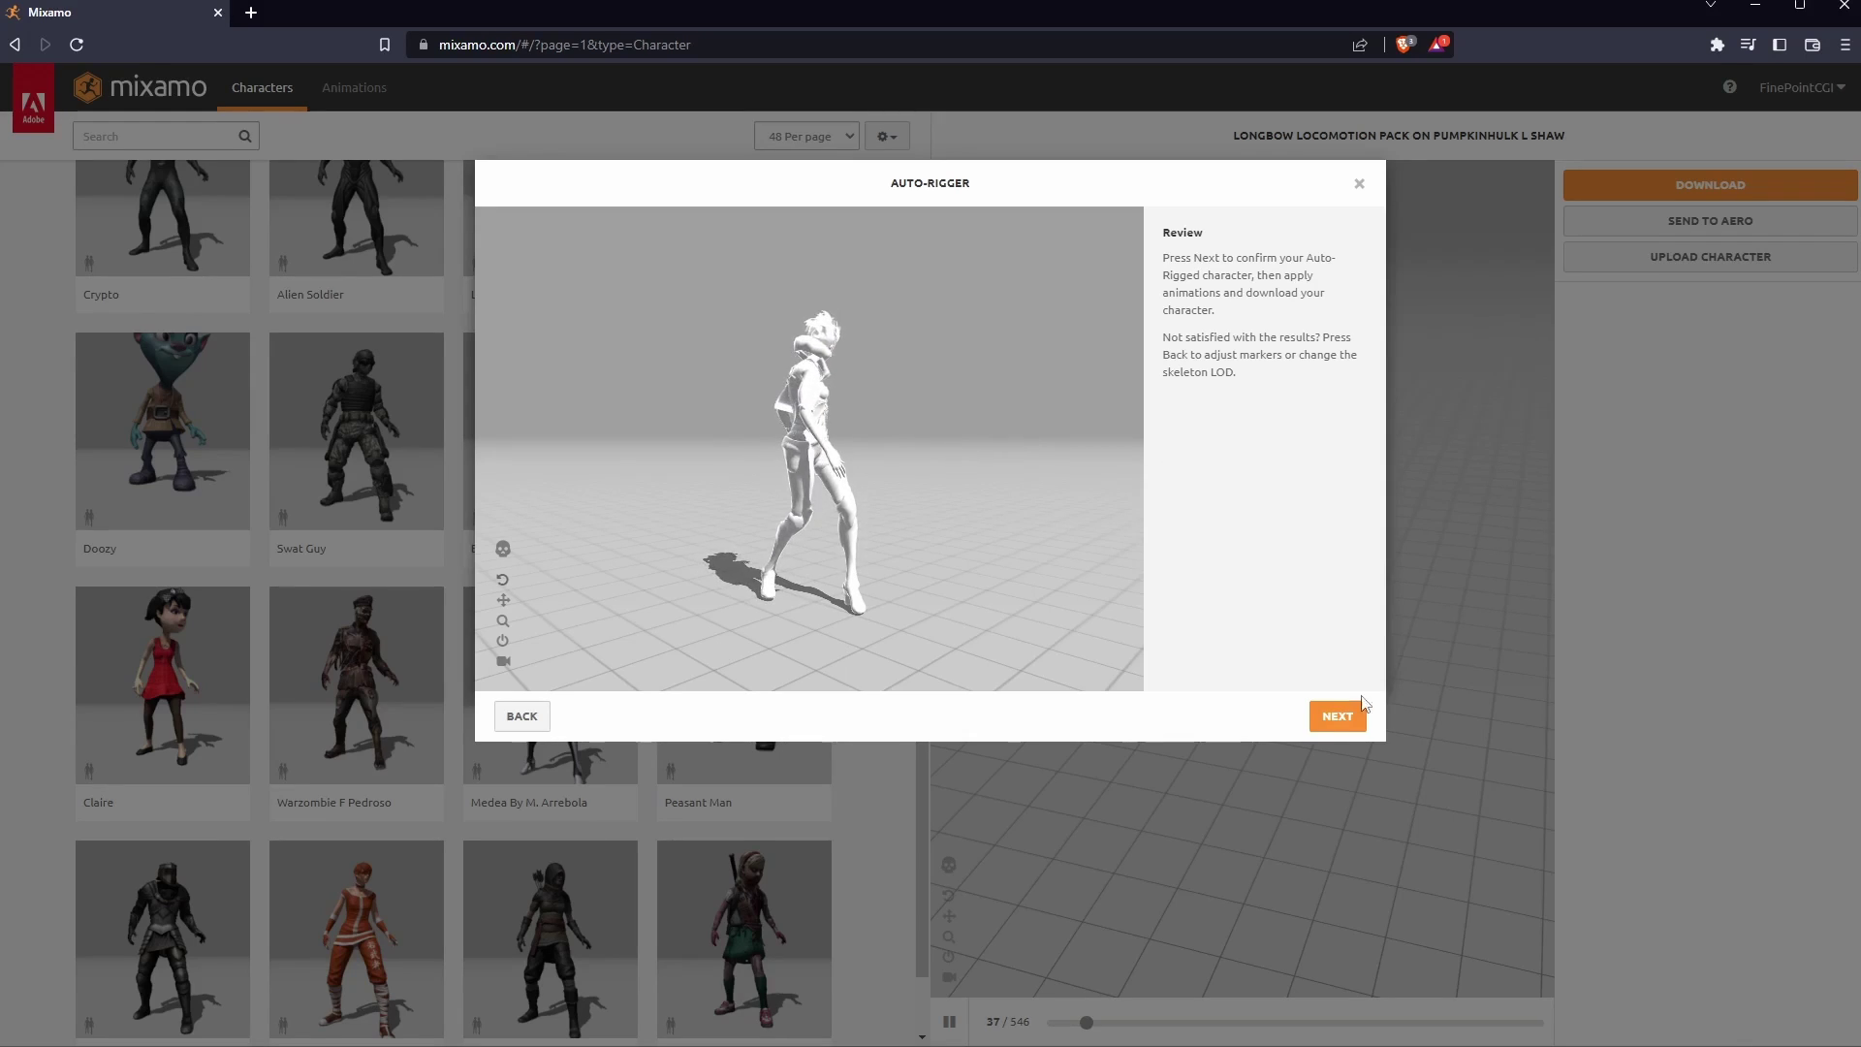
left_click(1333, 716)
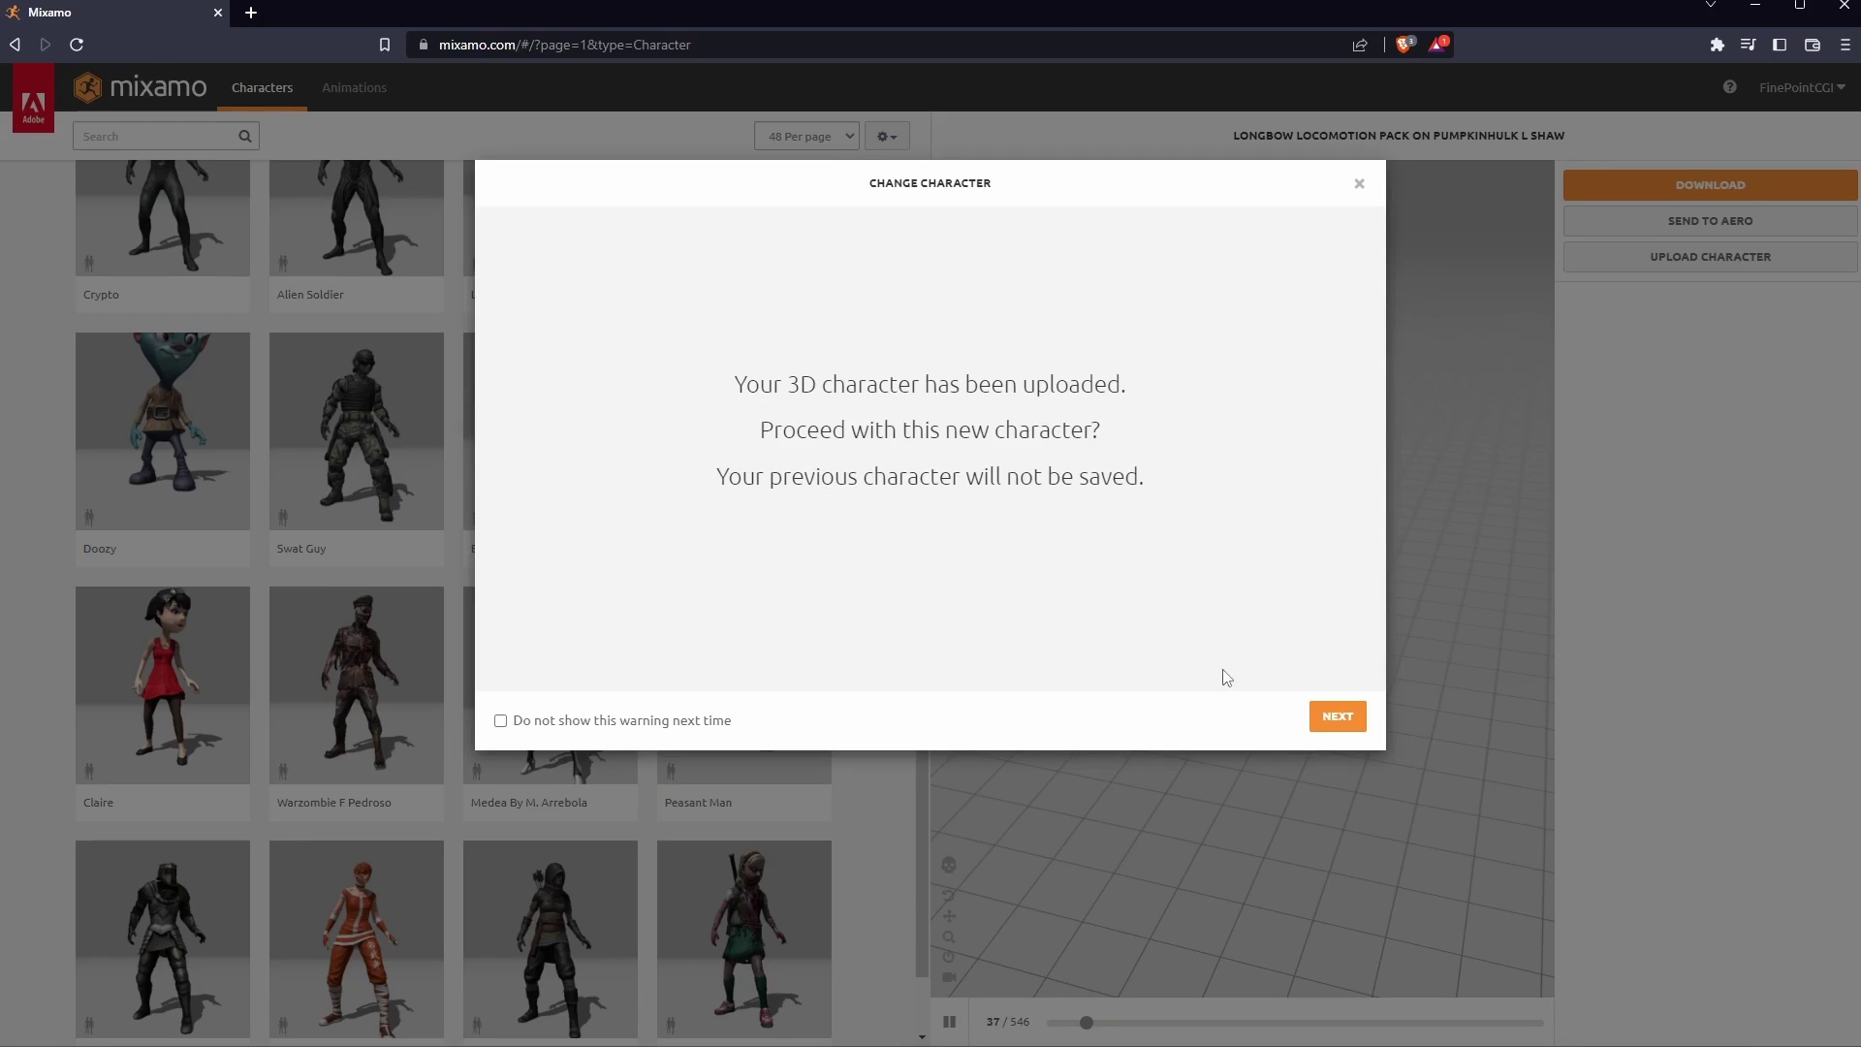
Confirm the uploaded character and preview Double Dagger Stab on it.
left_click(1338, 717)
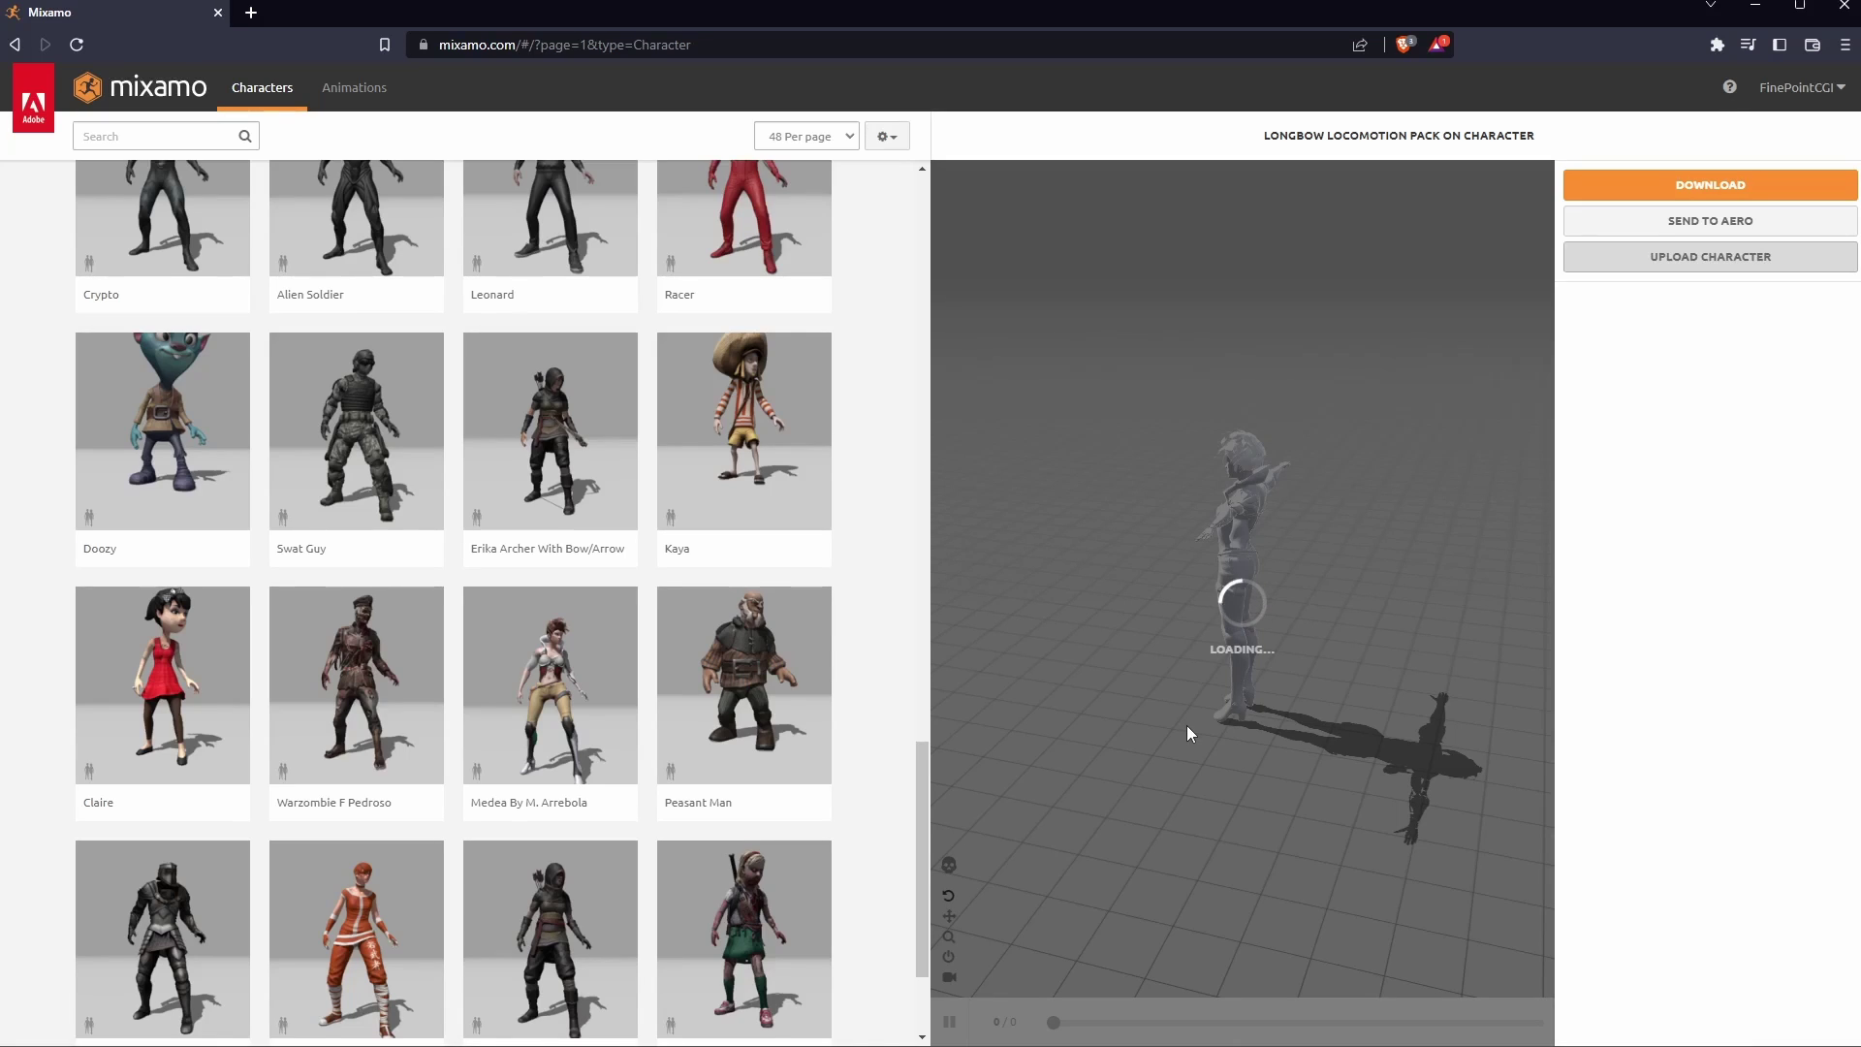
left_click(1161, 742)
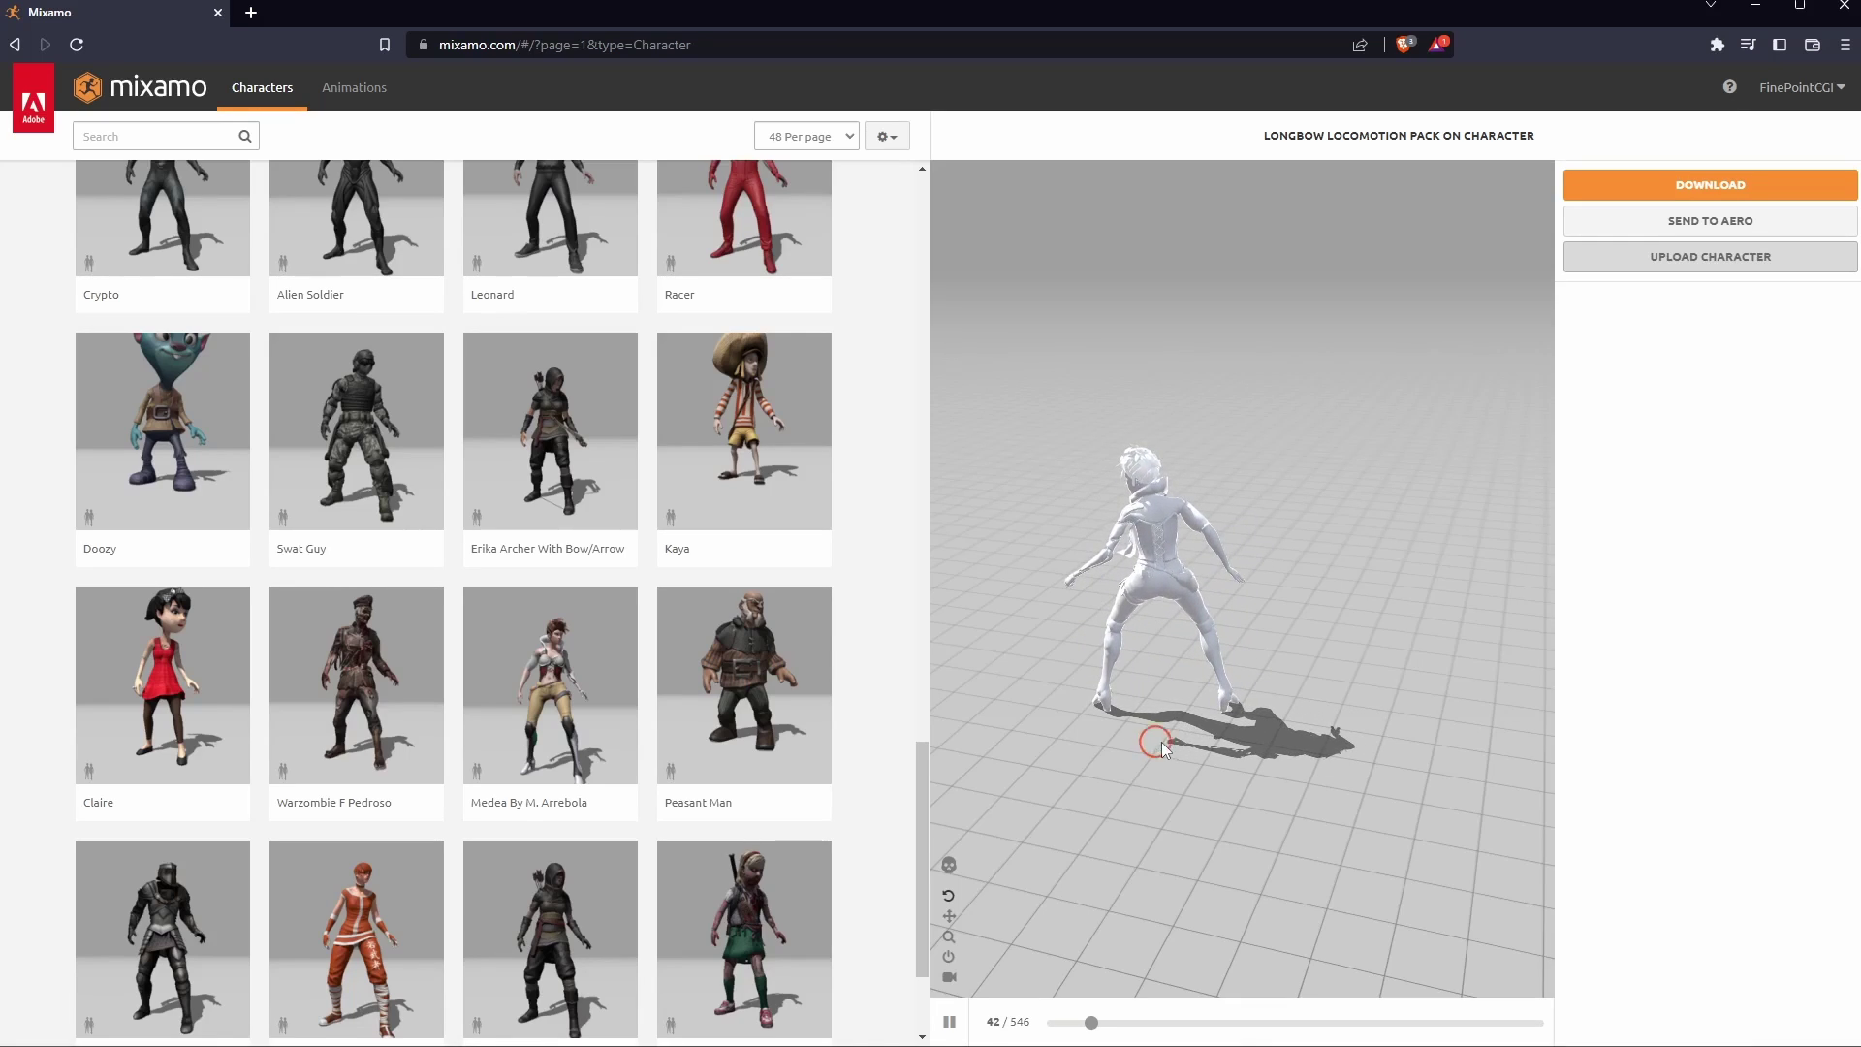
left_click(1322, 774)
left_click(353, 87)
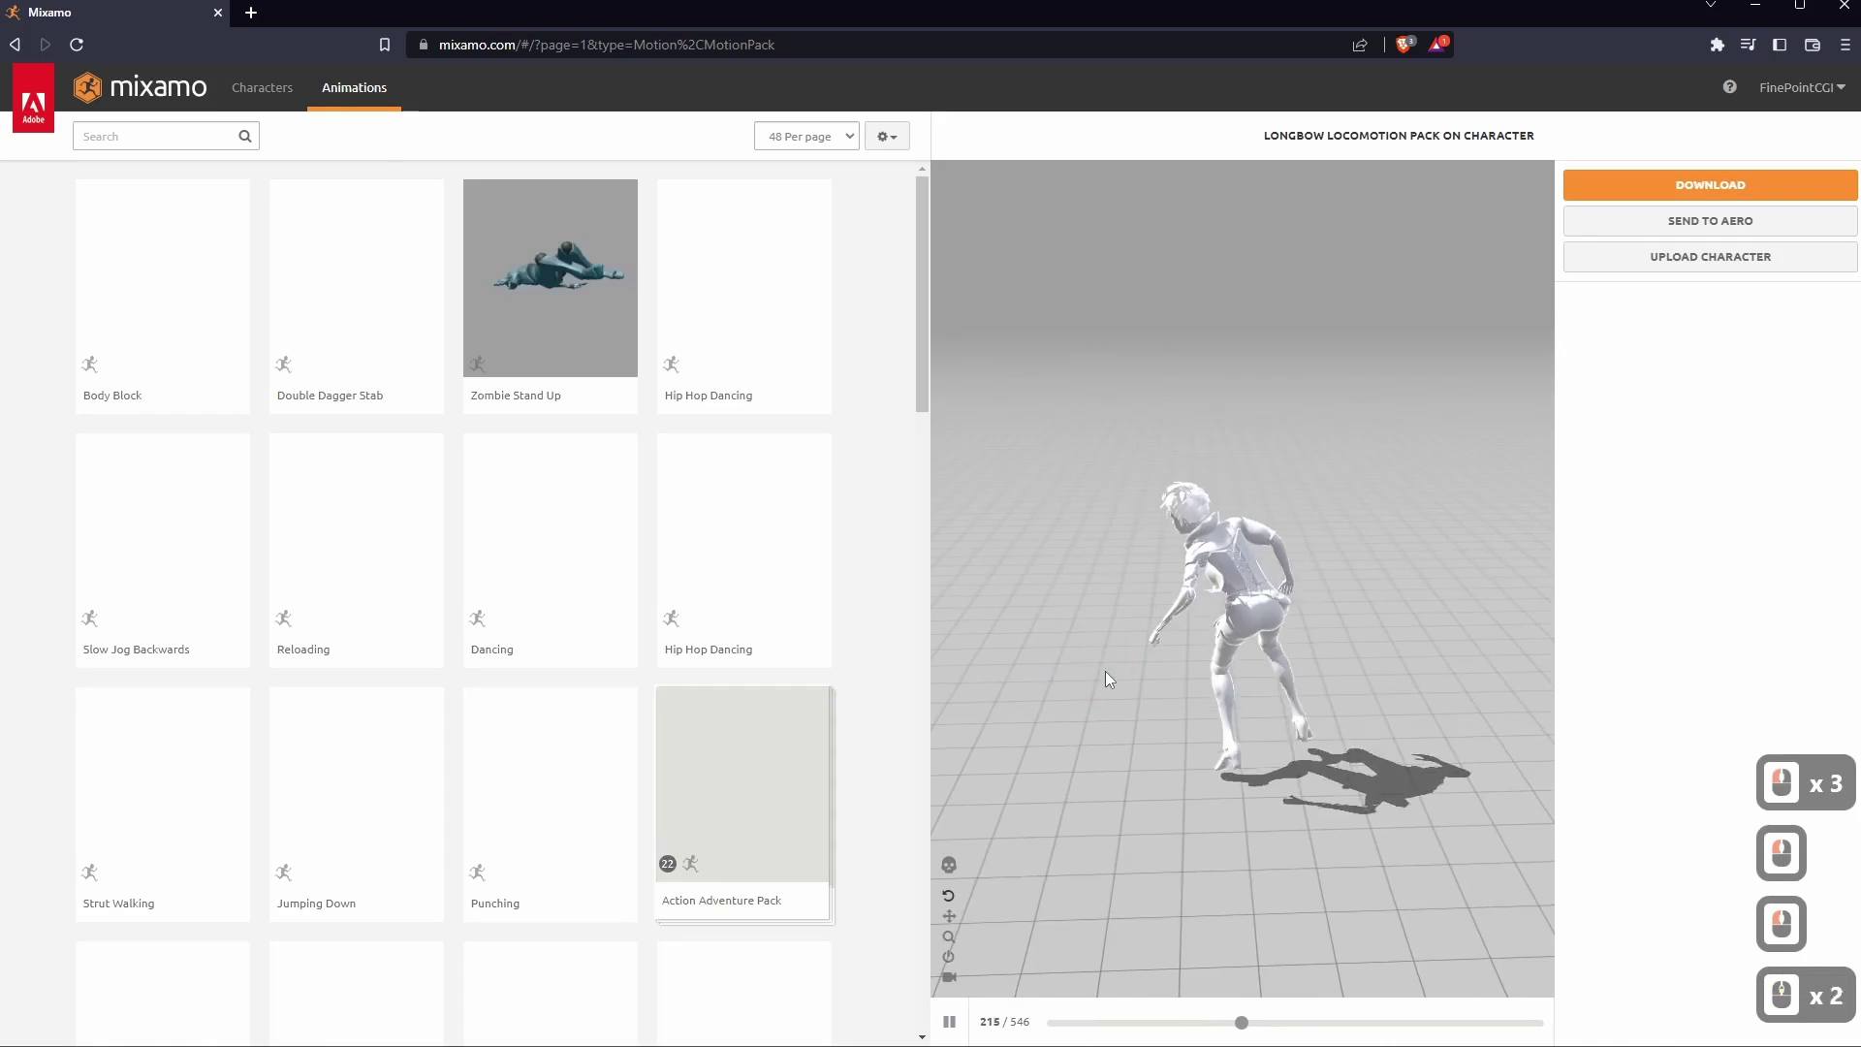
left_click(1236, 748)
left_click(1179, 745)
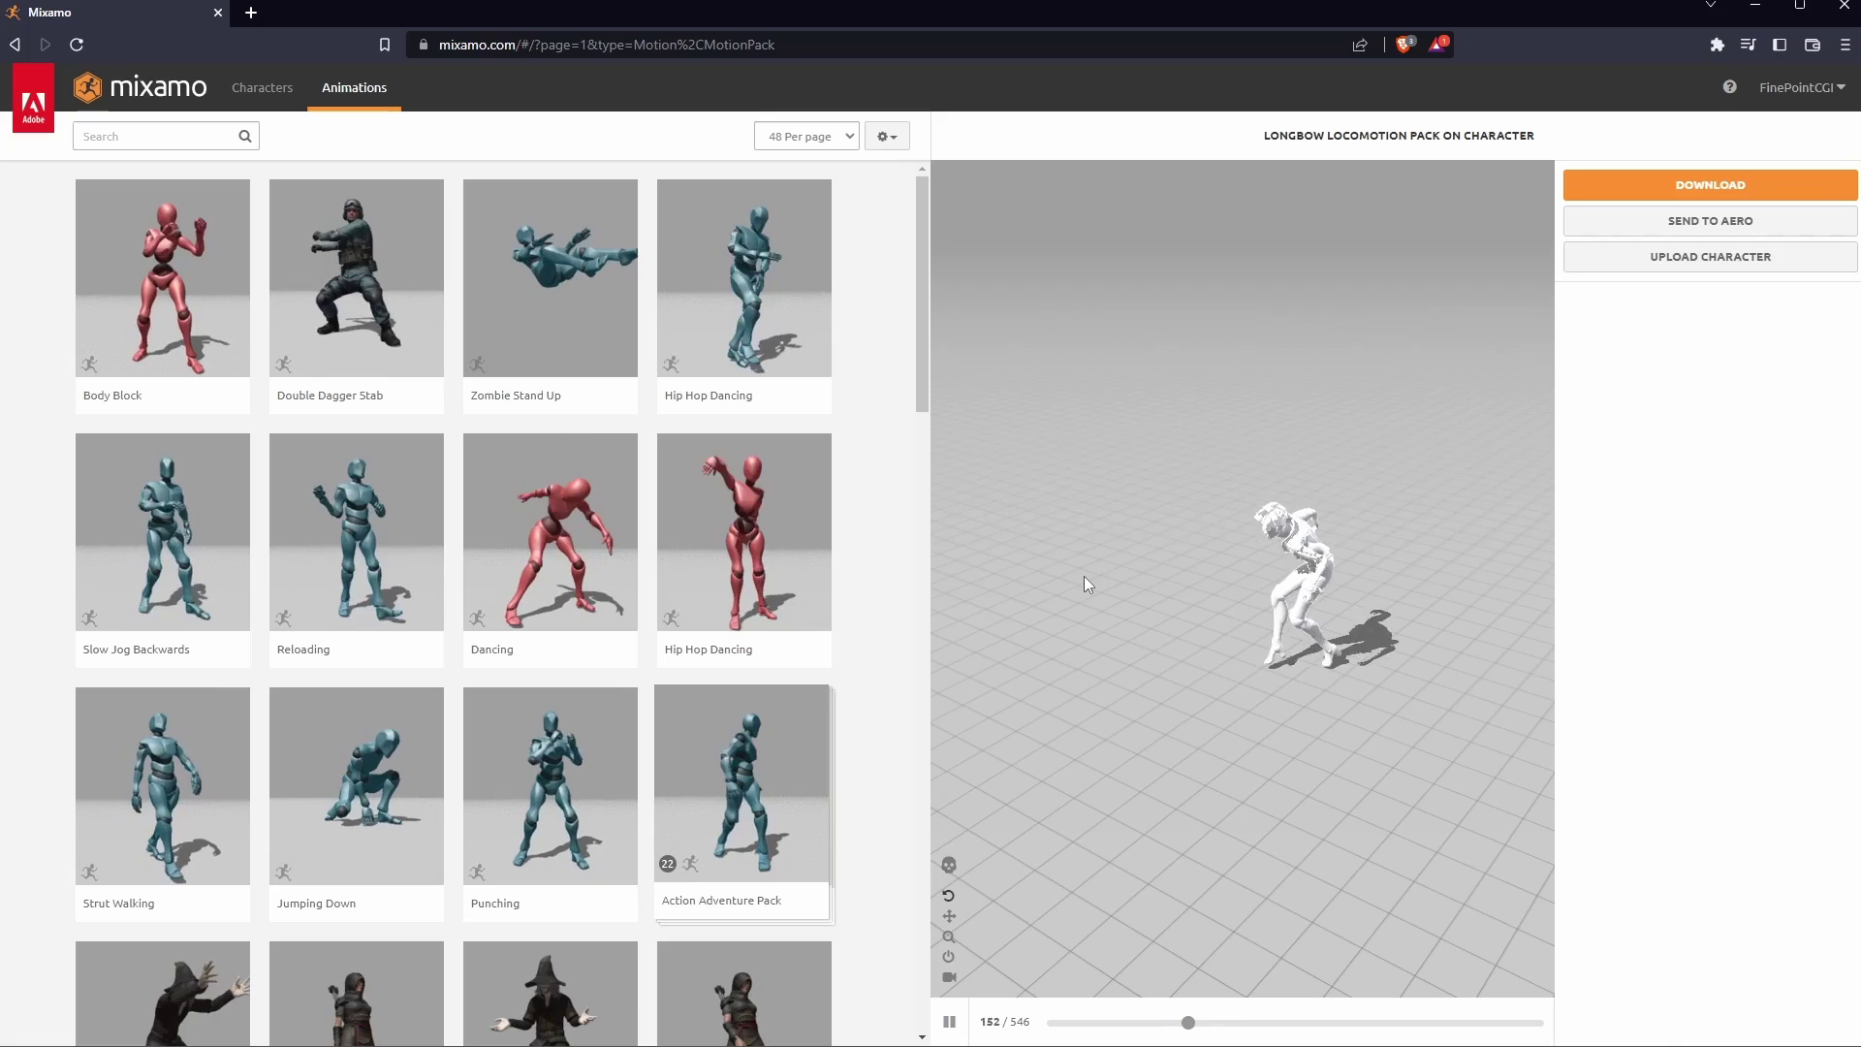
Browse the character list and back out of switching to Erika Archer.
left_click(262, 87)
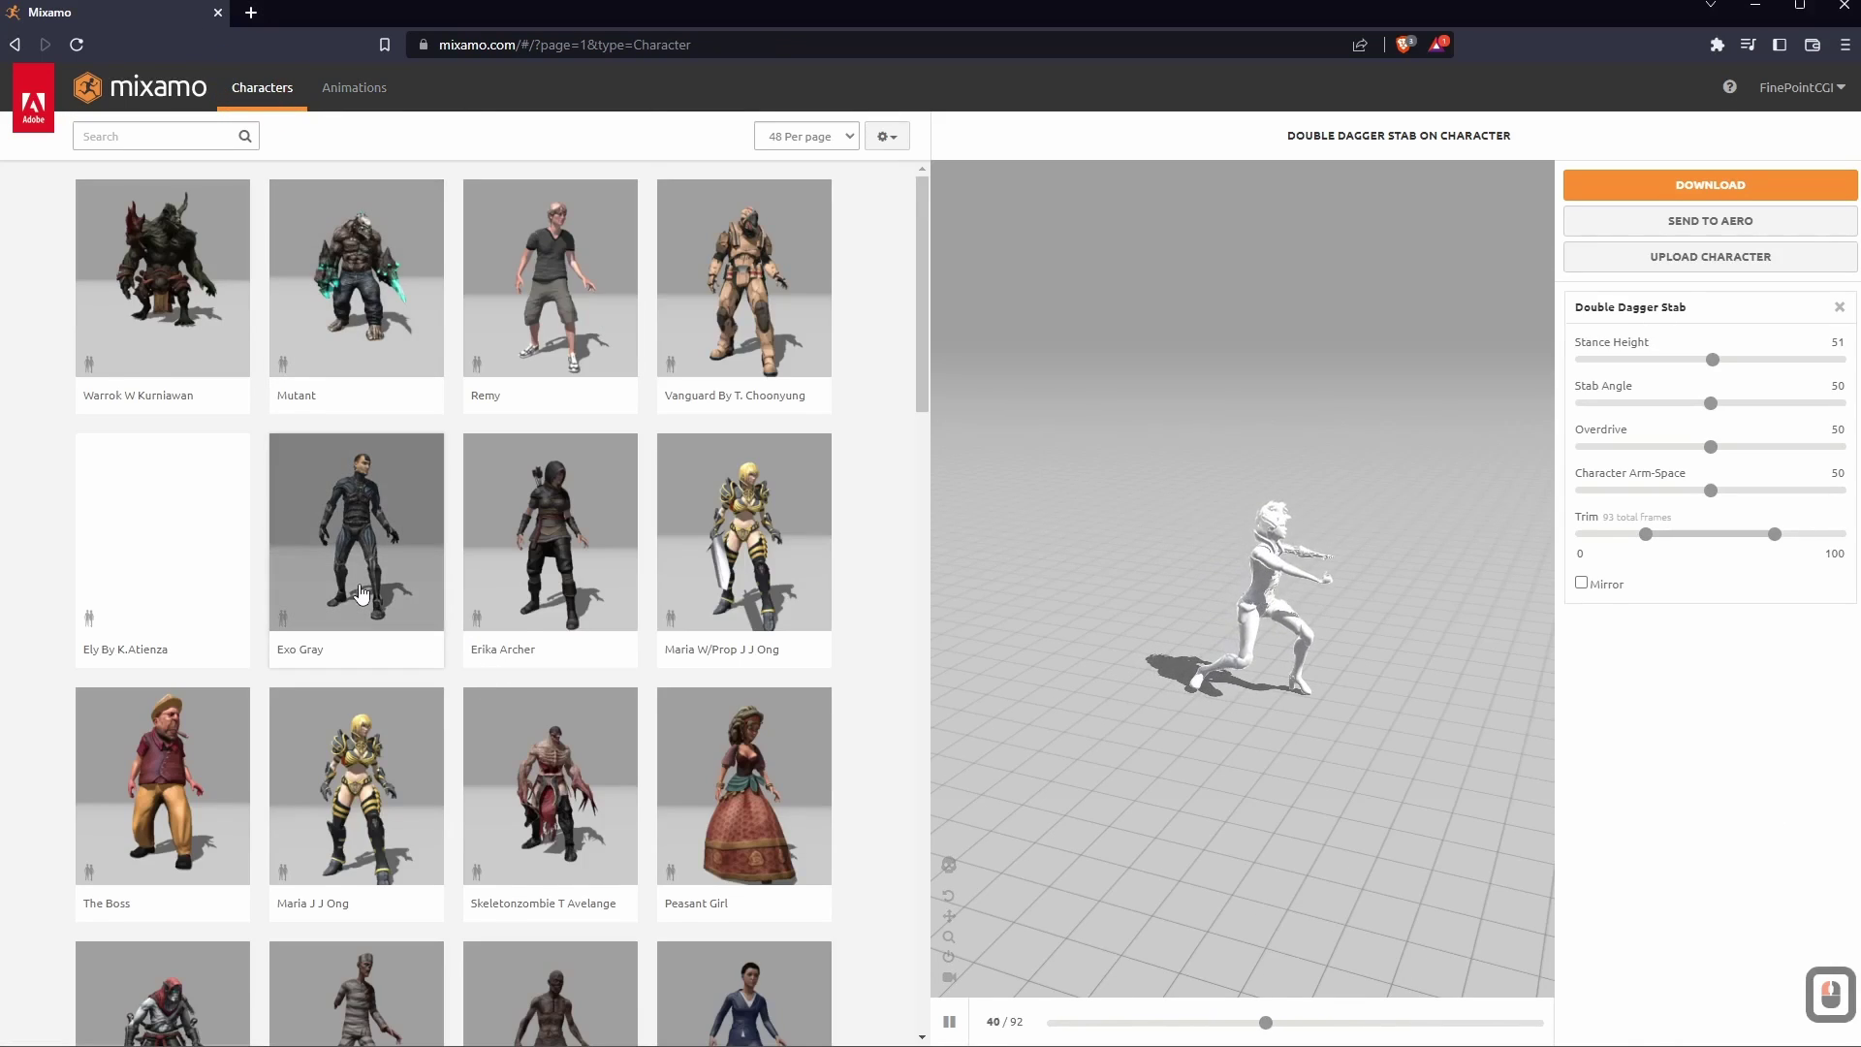
scroll(361, 593, "down", 11)
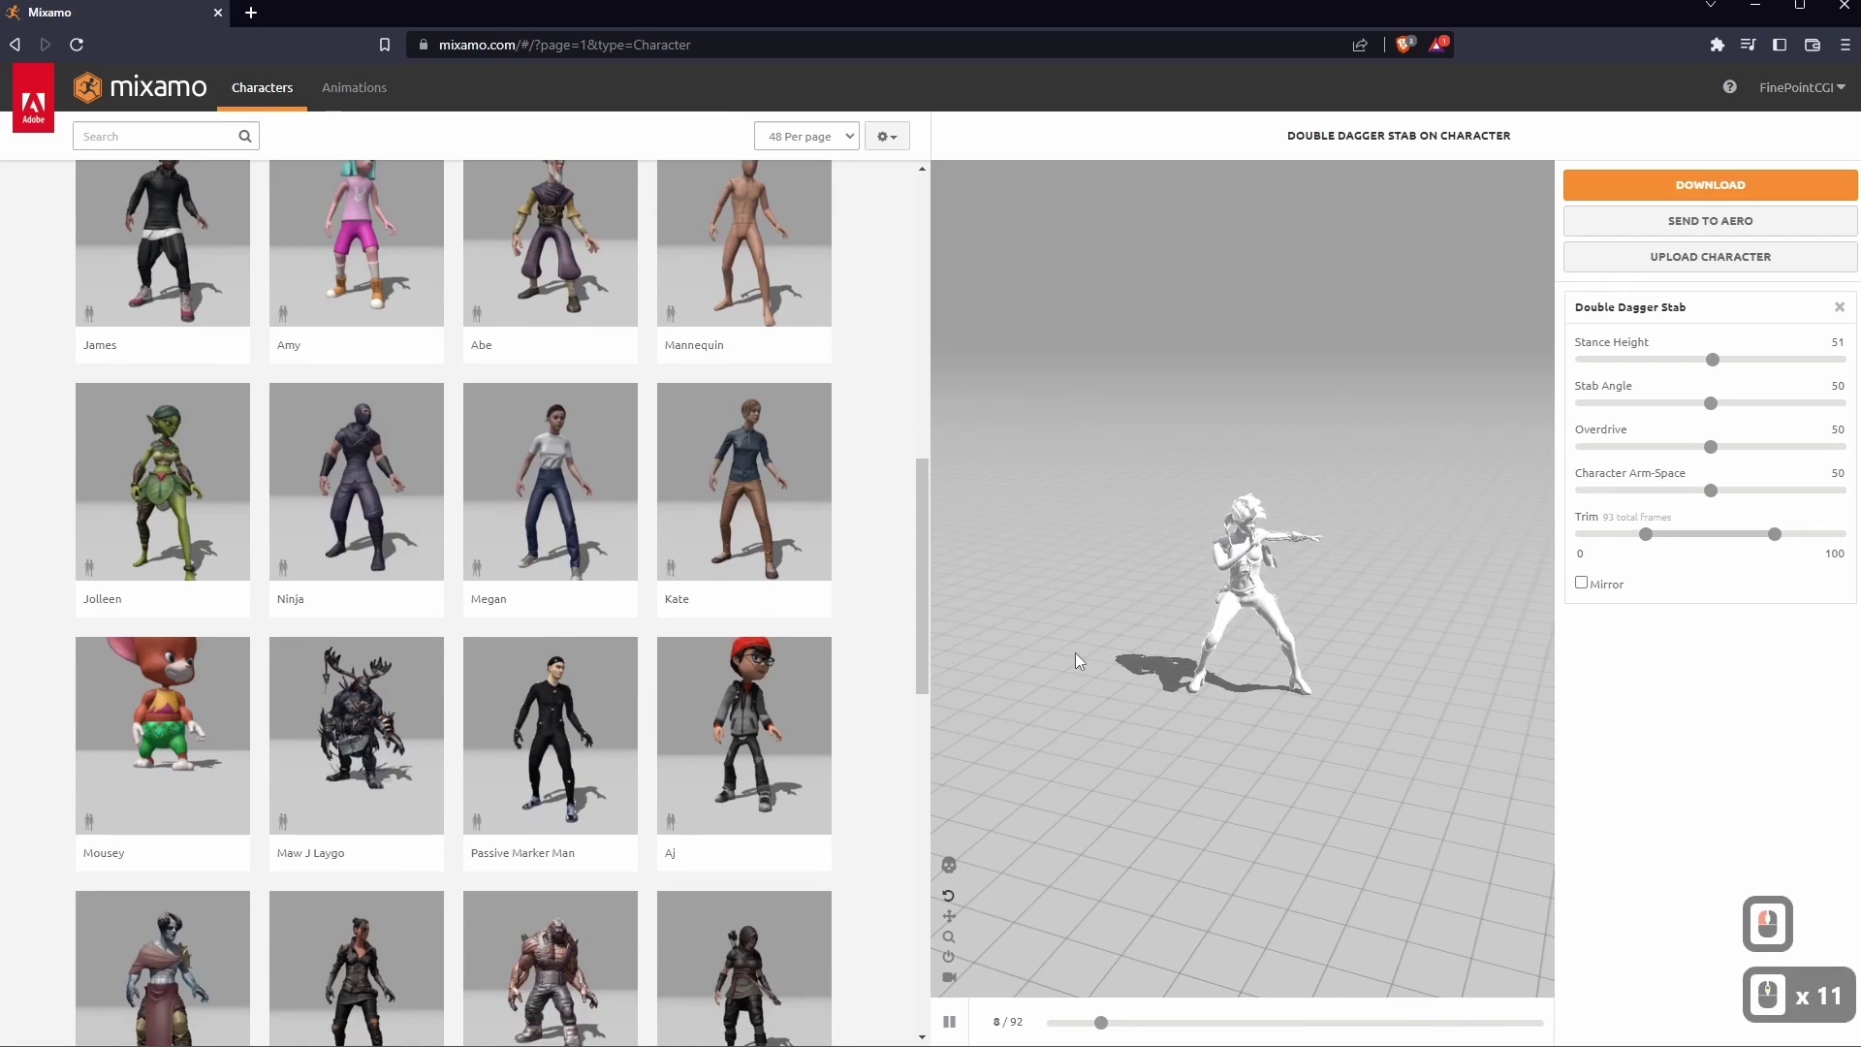
scroll(707, 707, "down", 6)
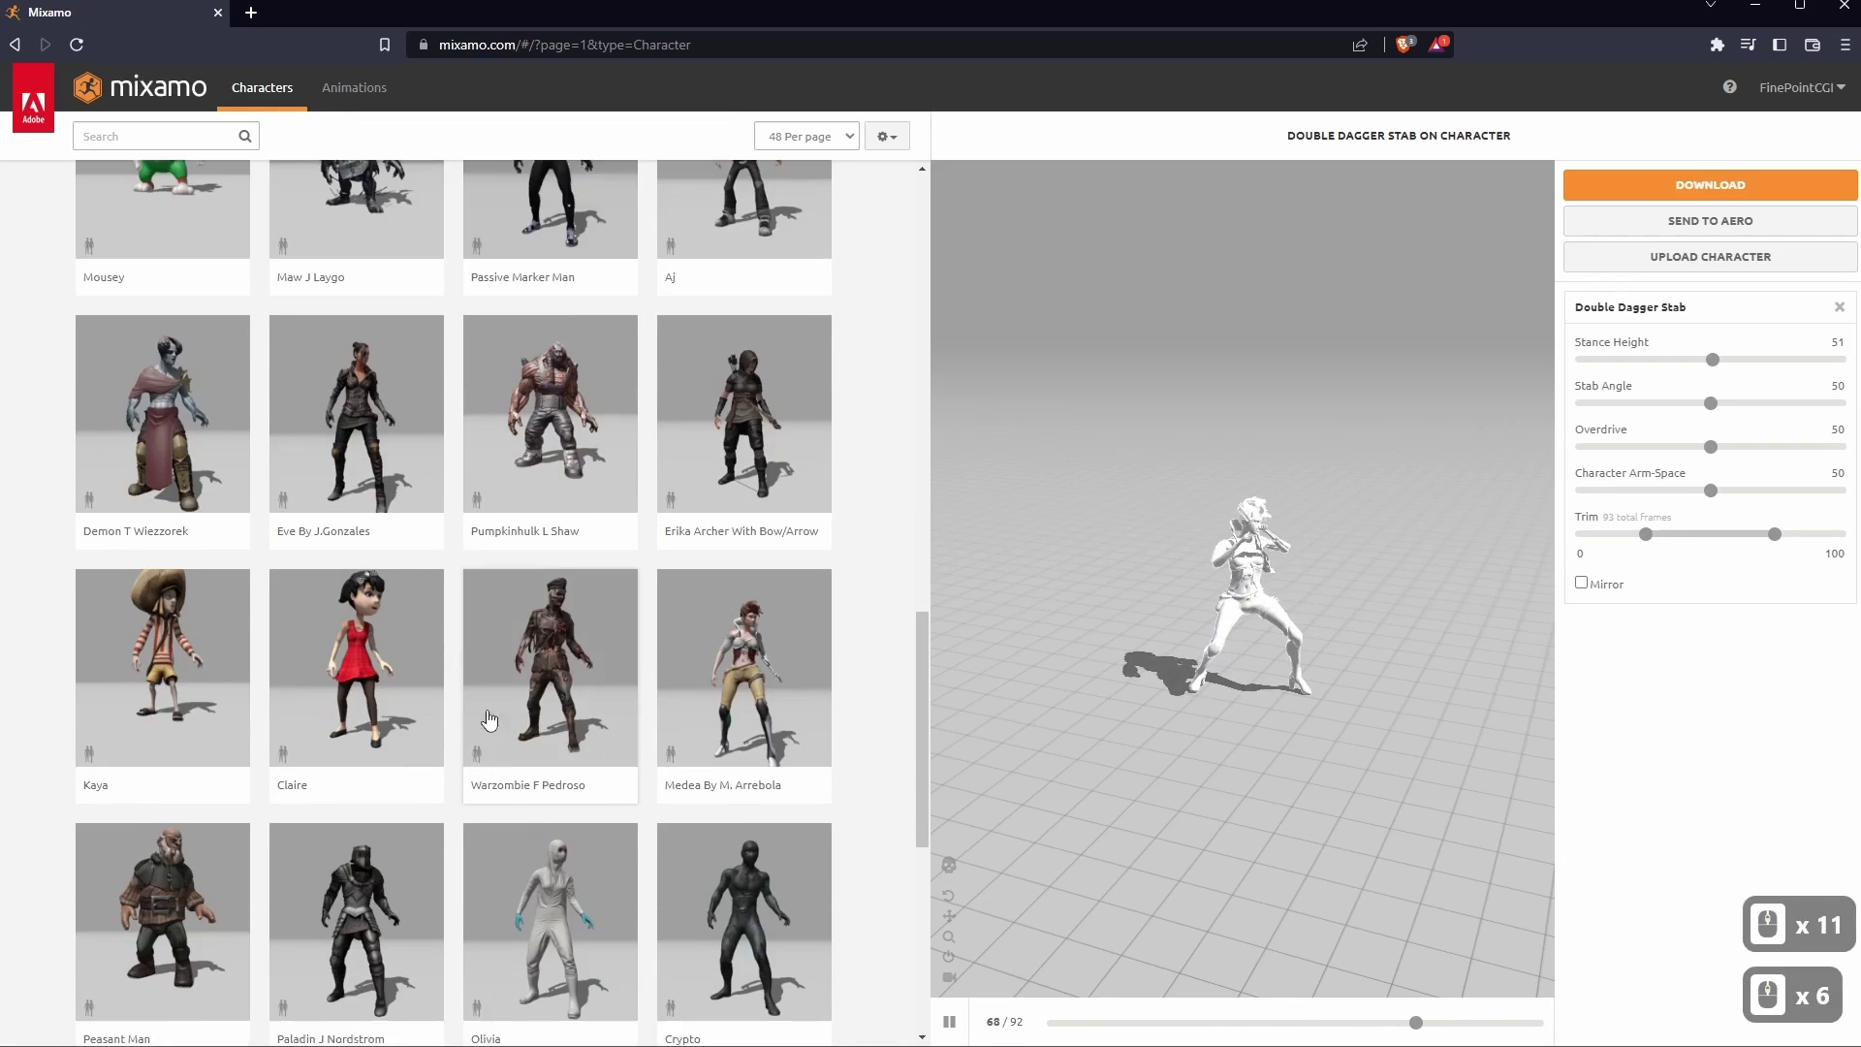
left_click(770, 463)
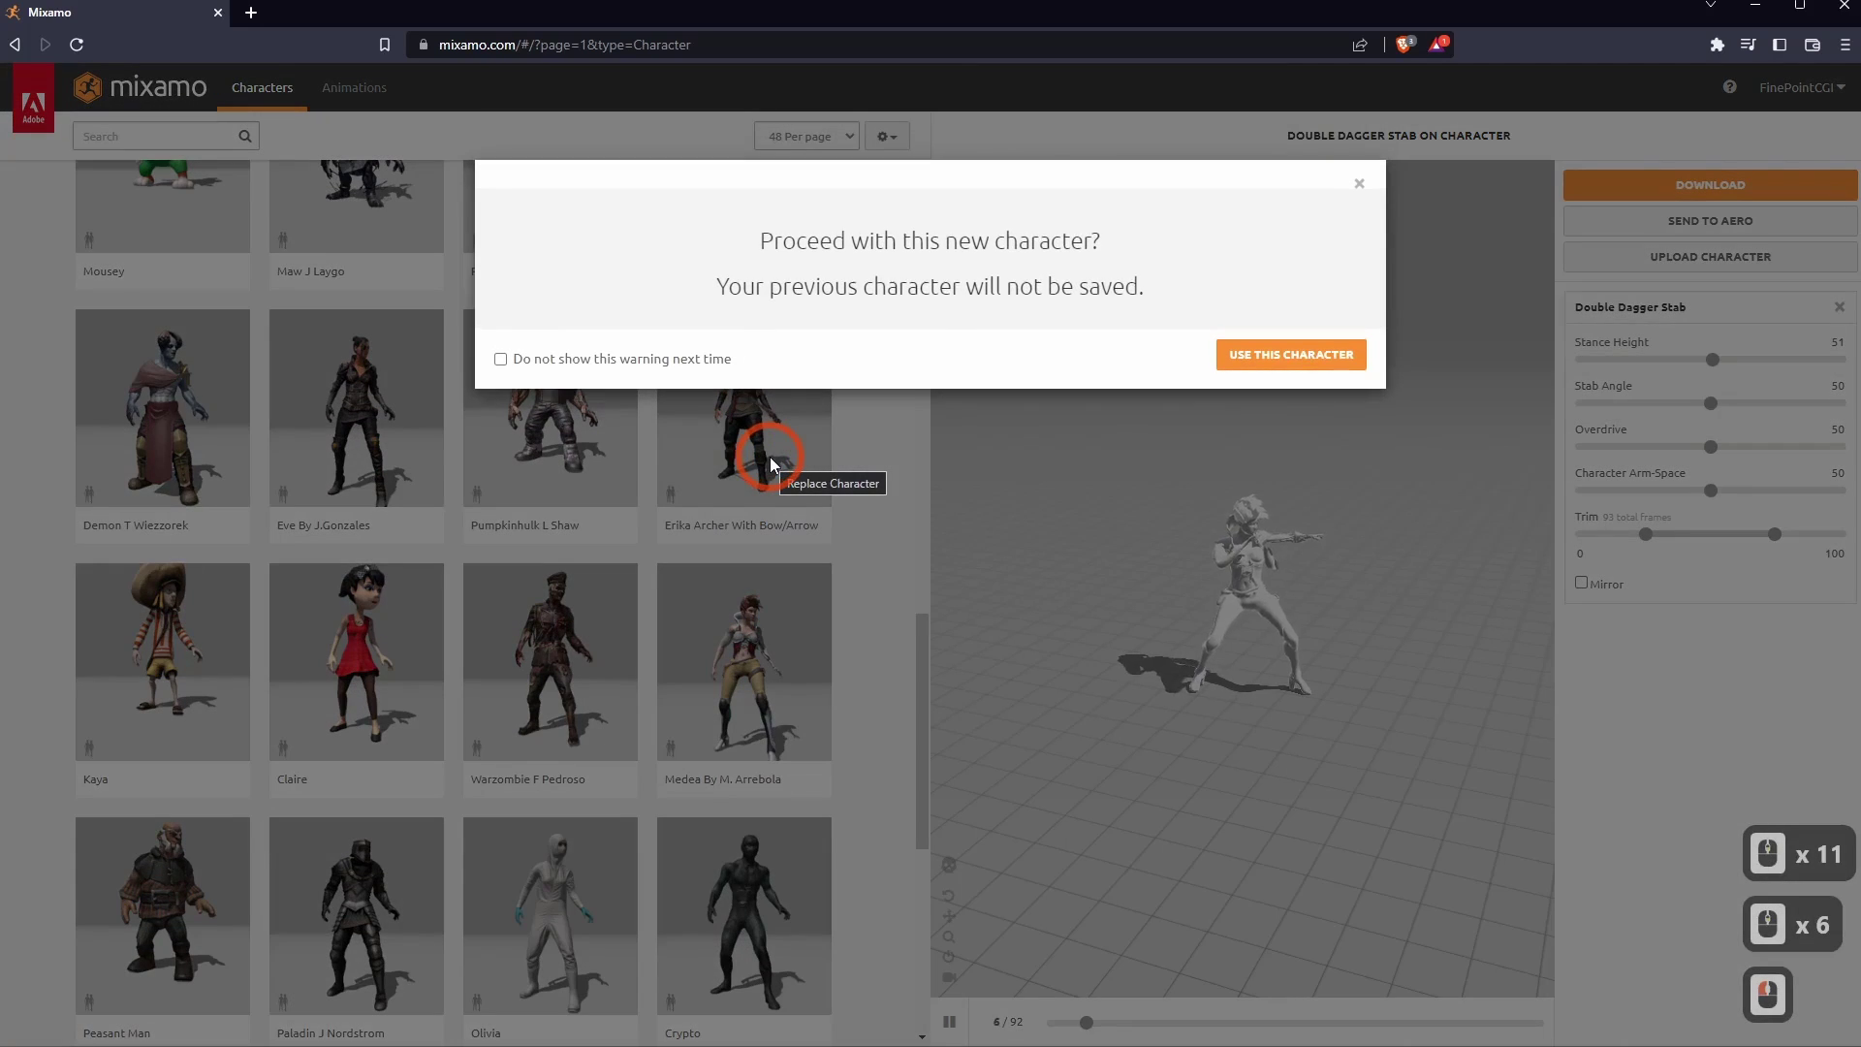
left_click(1358, 184)
Switch to Akai E Espiritu and bring up the Download Settings (FBX Binary, With Skin, 30 fps).
scroll(619, 736, "down", 9)
left_click(555, 729)
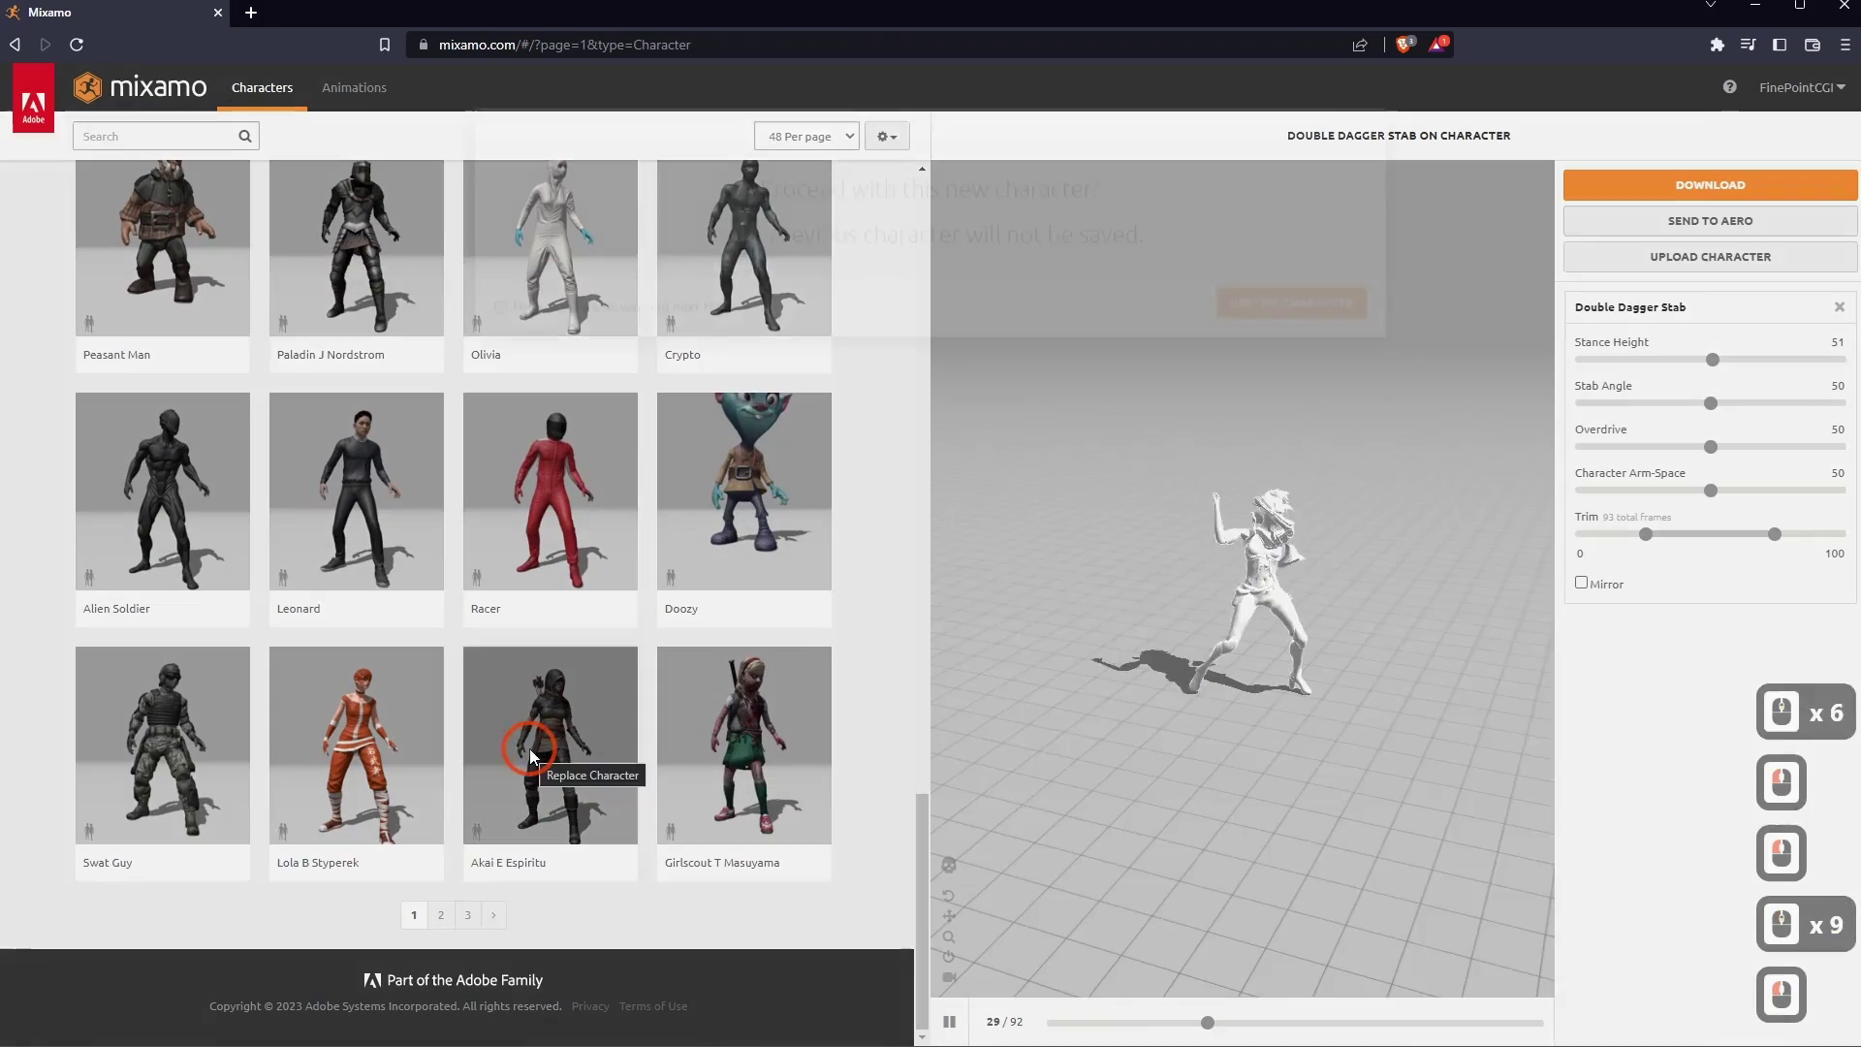
left_click(1265, 356)
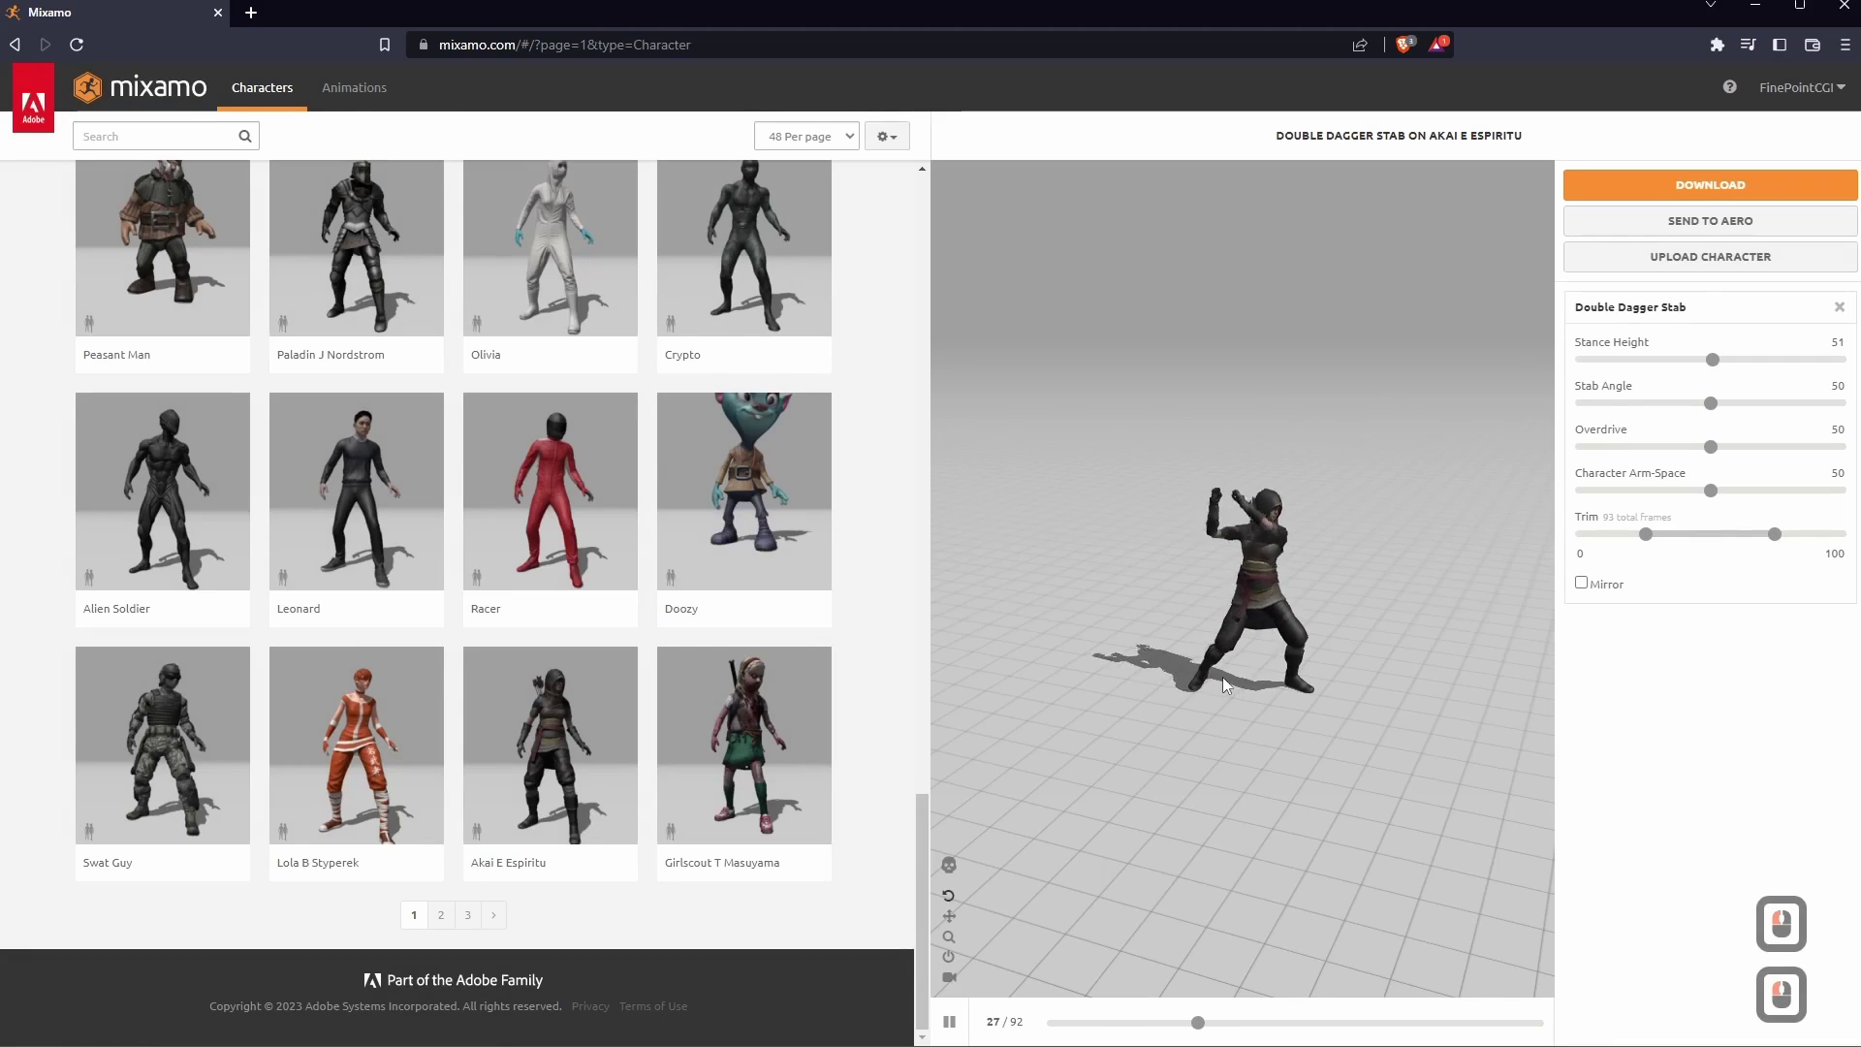
left_click(1696, 186)
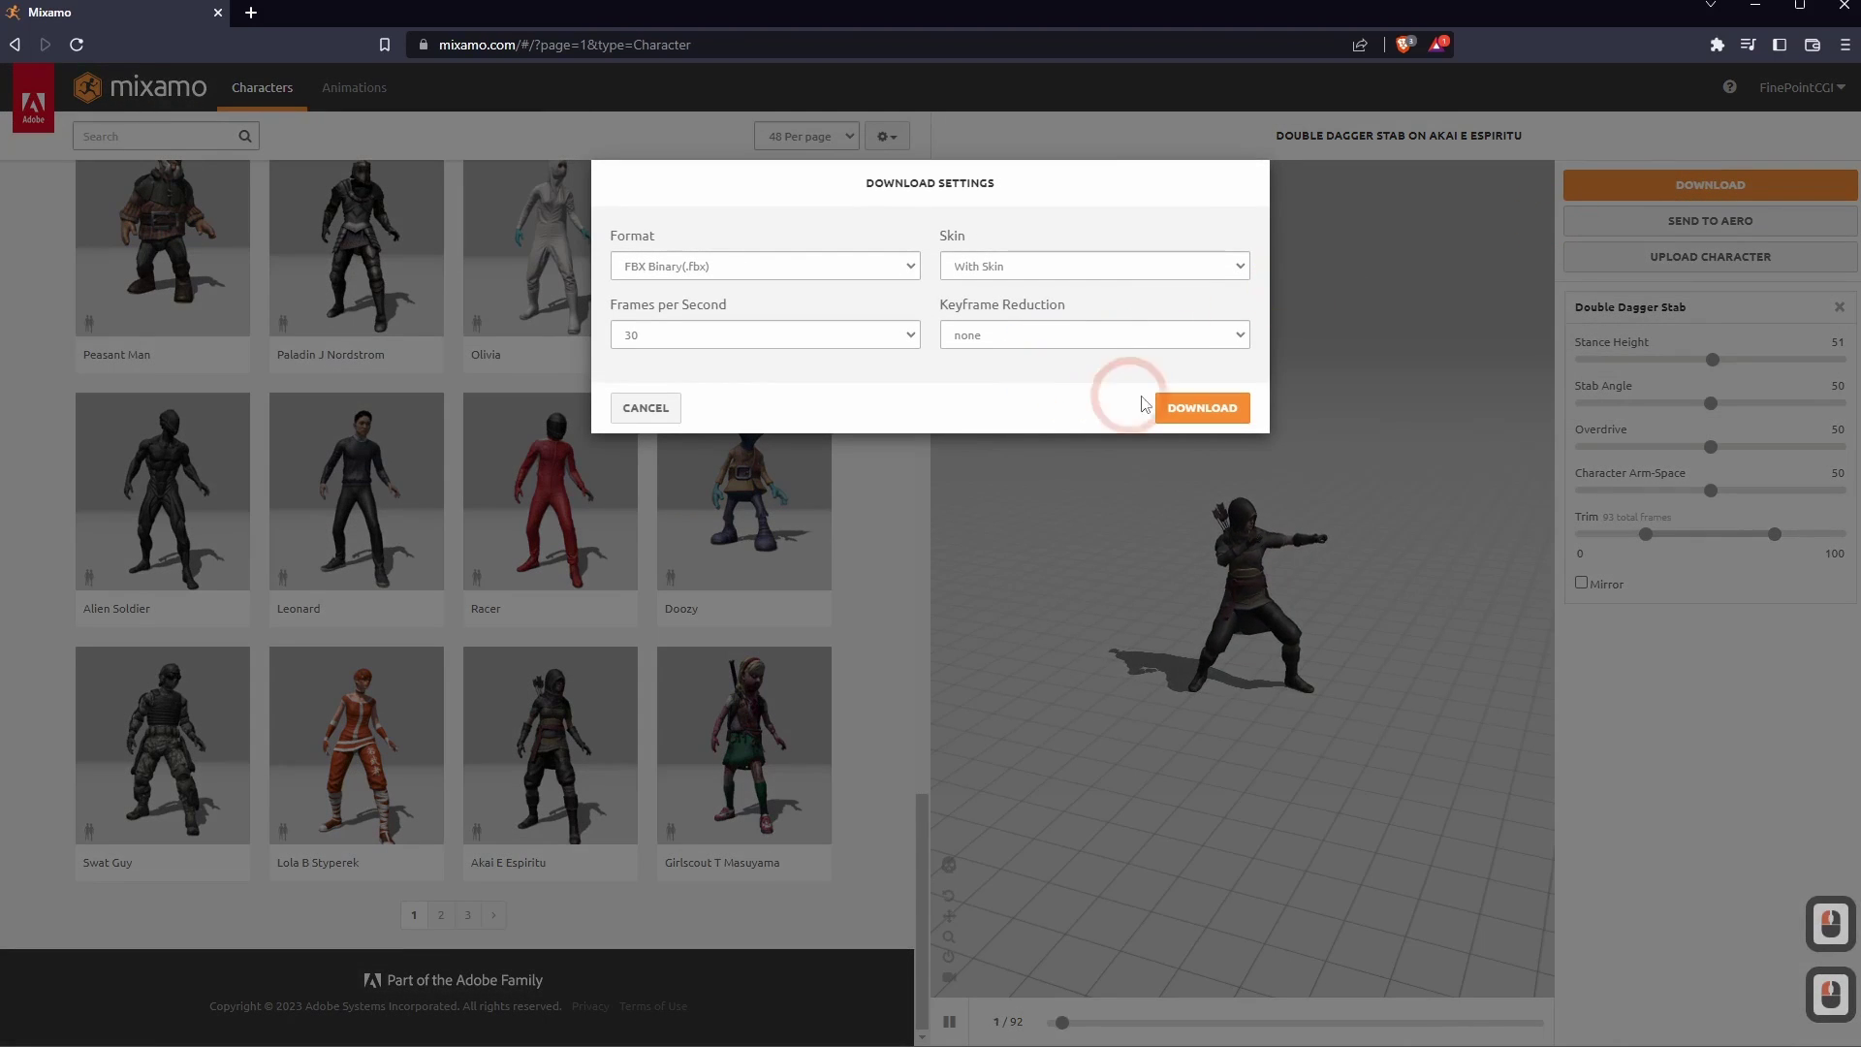
Download Double Dagger Stab as FBX Binary with skin at 30 fps, then return to Animations.
left_click(965, 268)
left_click(974, 288)
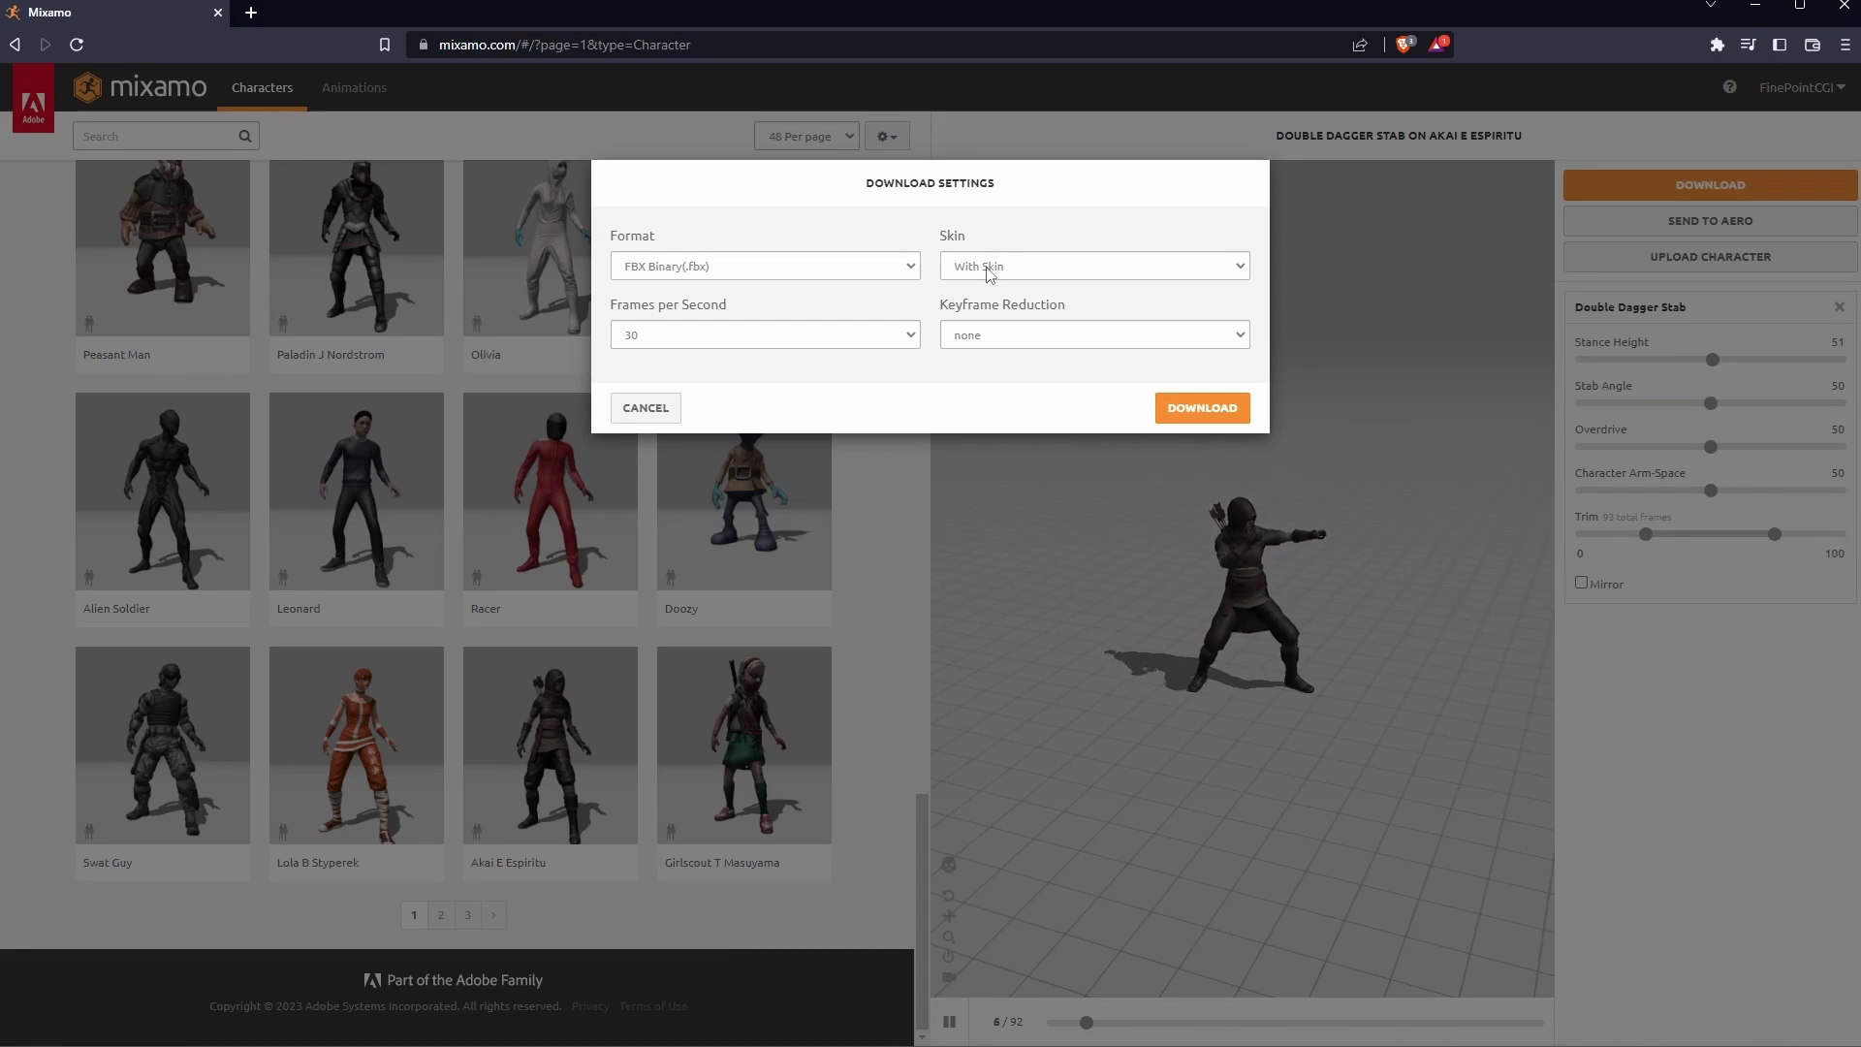
left_click(1181, 407)
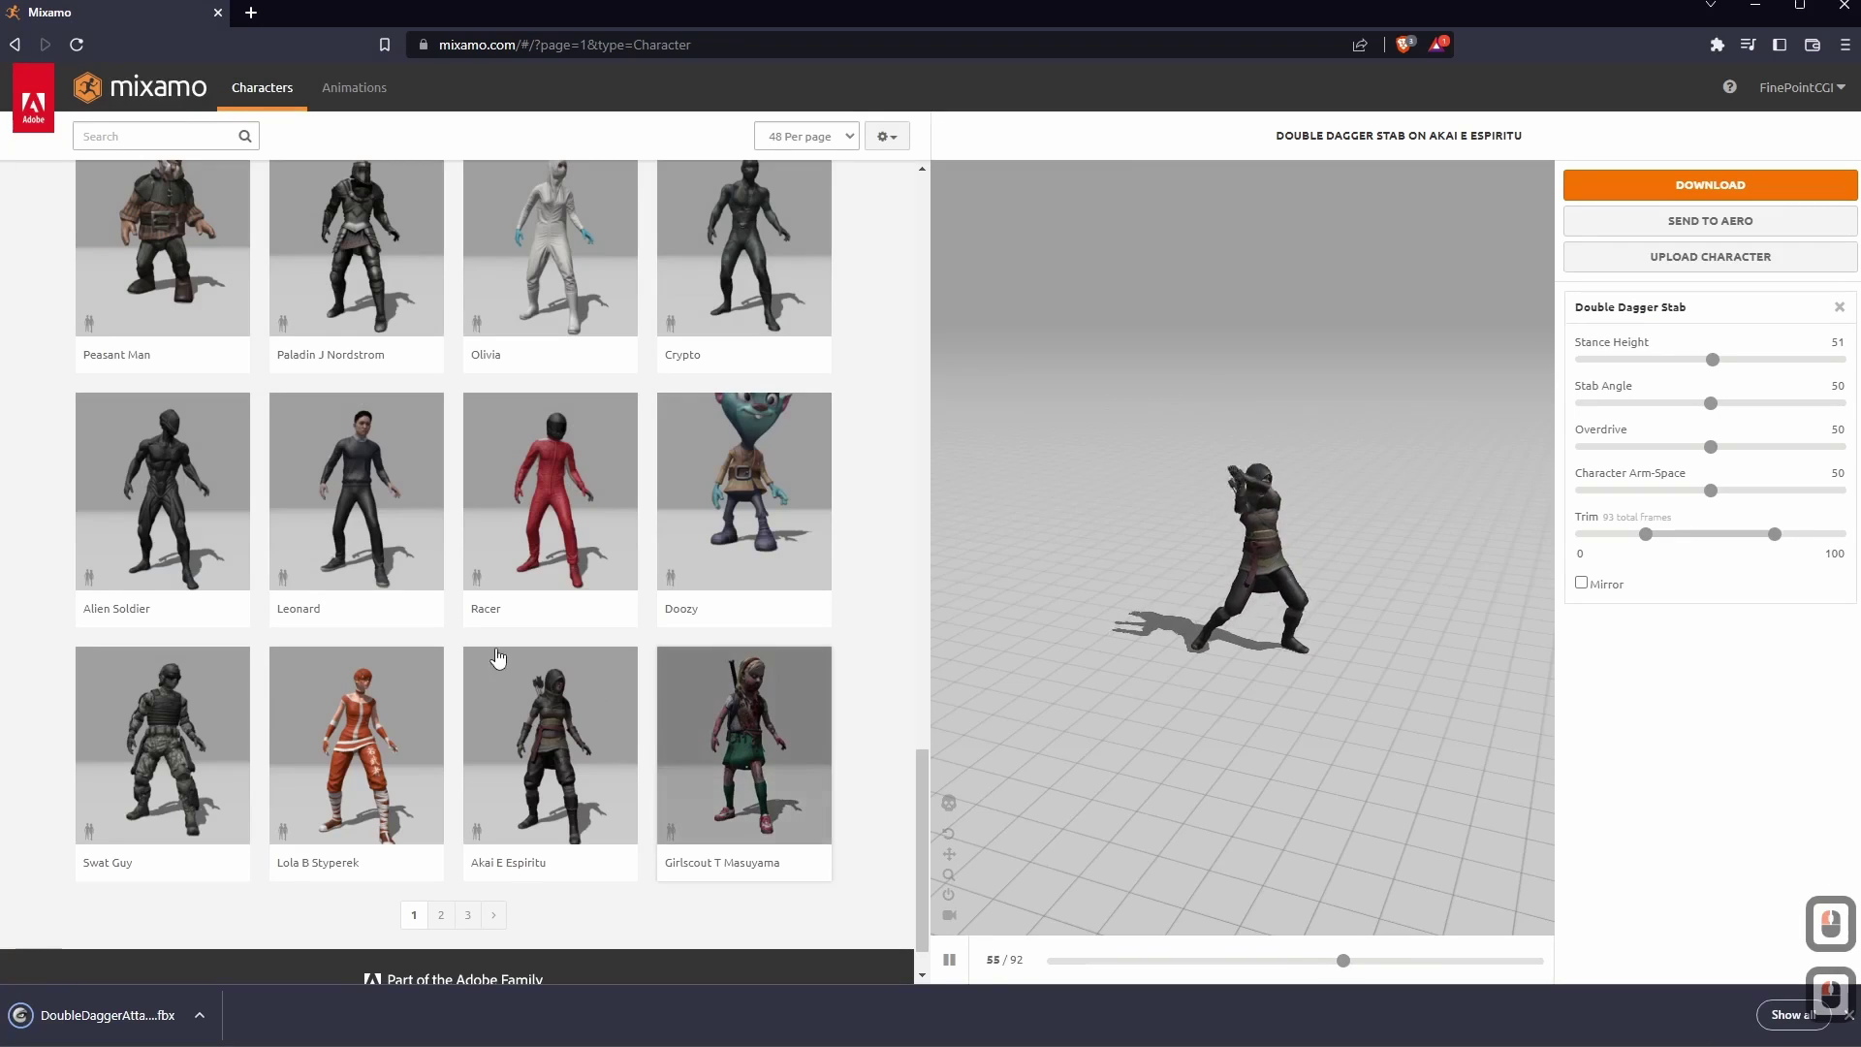
left_click(354, 87)
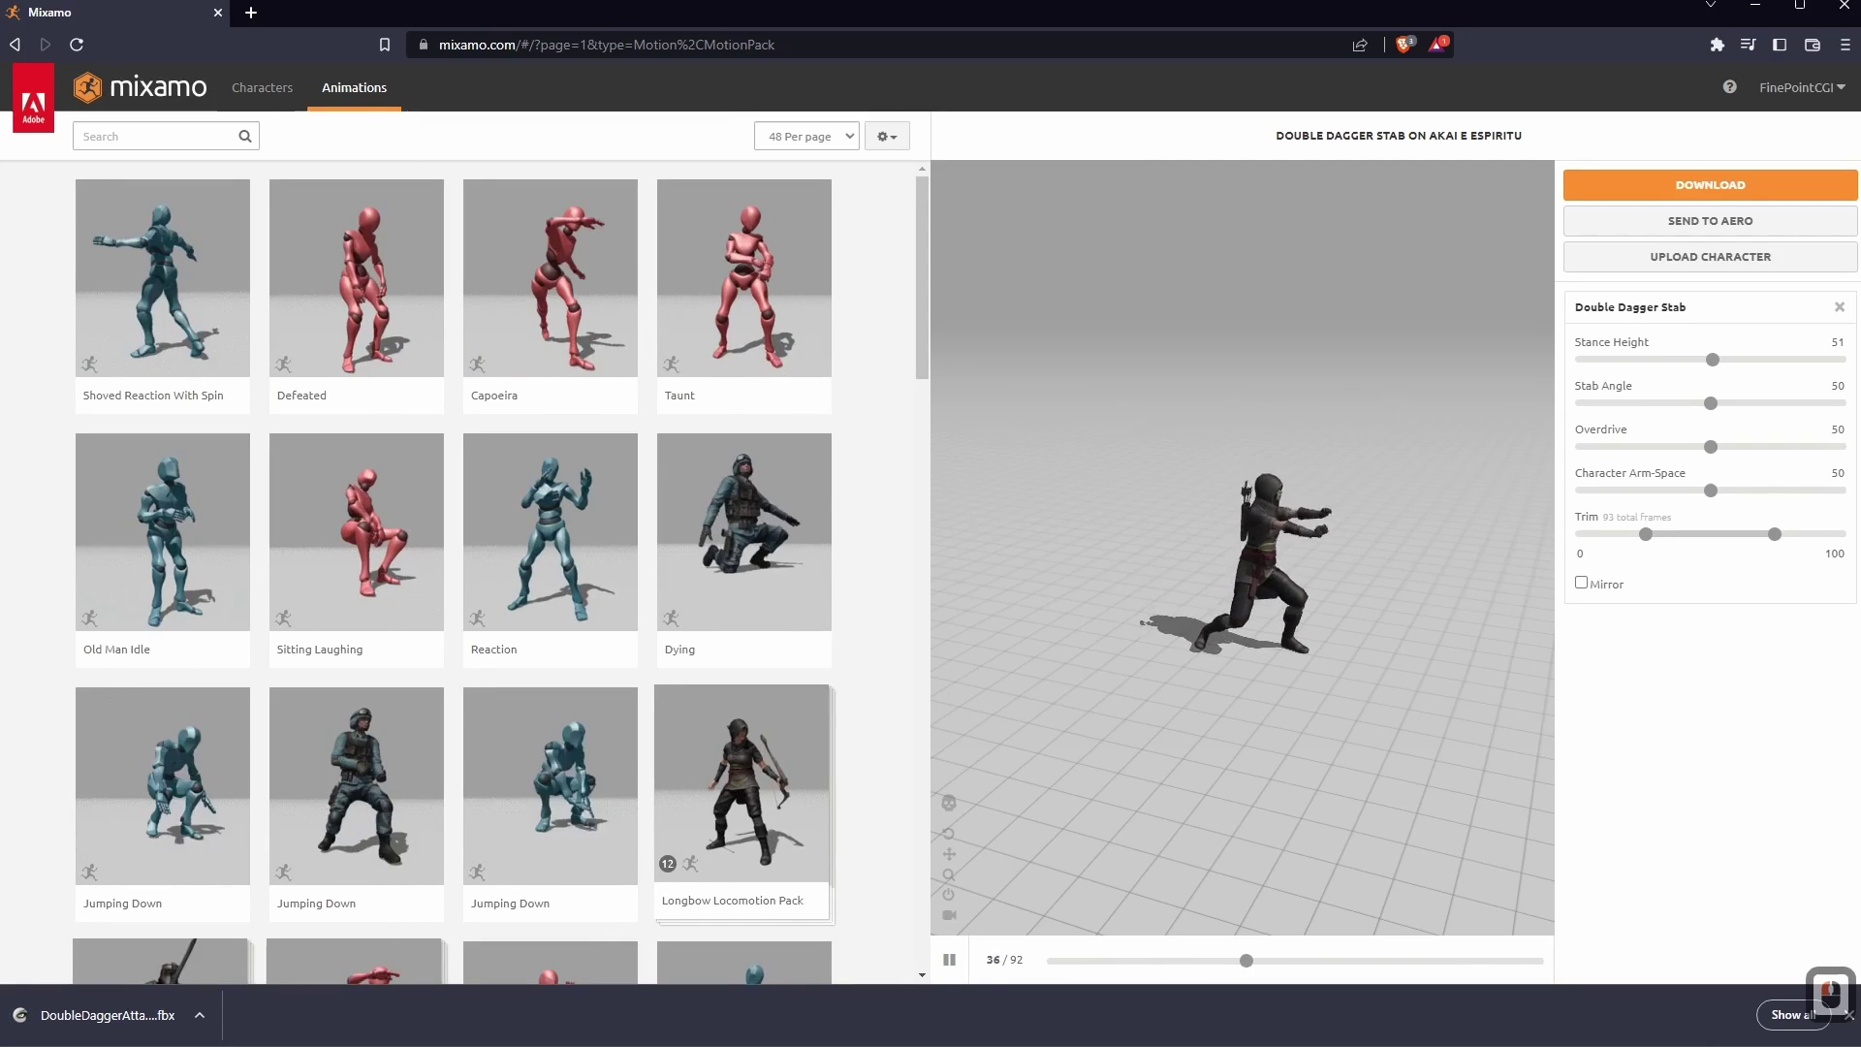
double_click(1258, 885)
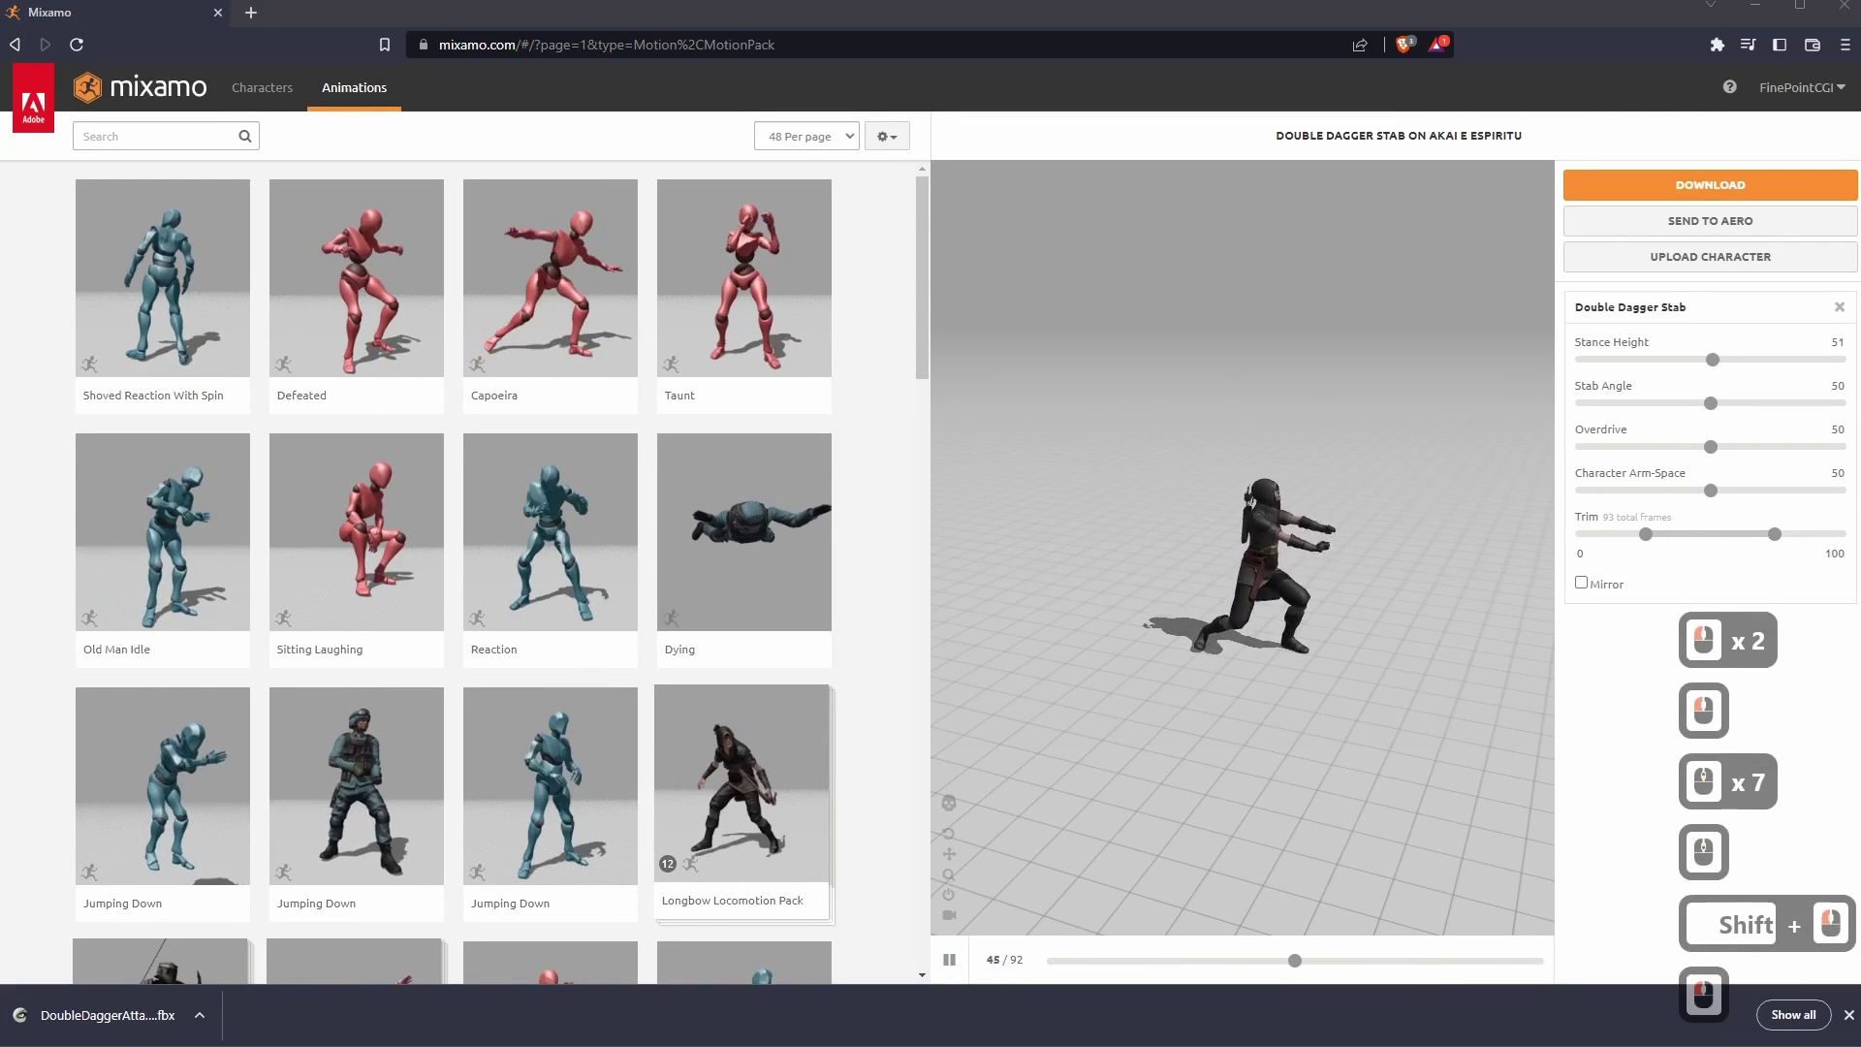
left_click_drag(1859, 142, 1365, 112)
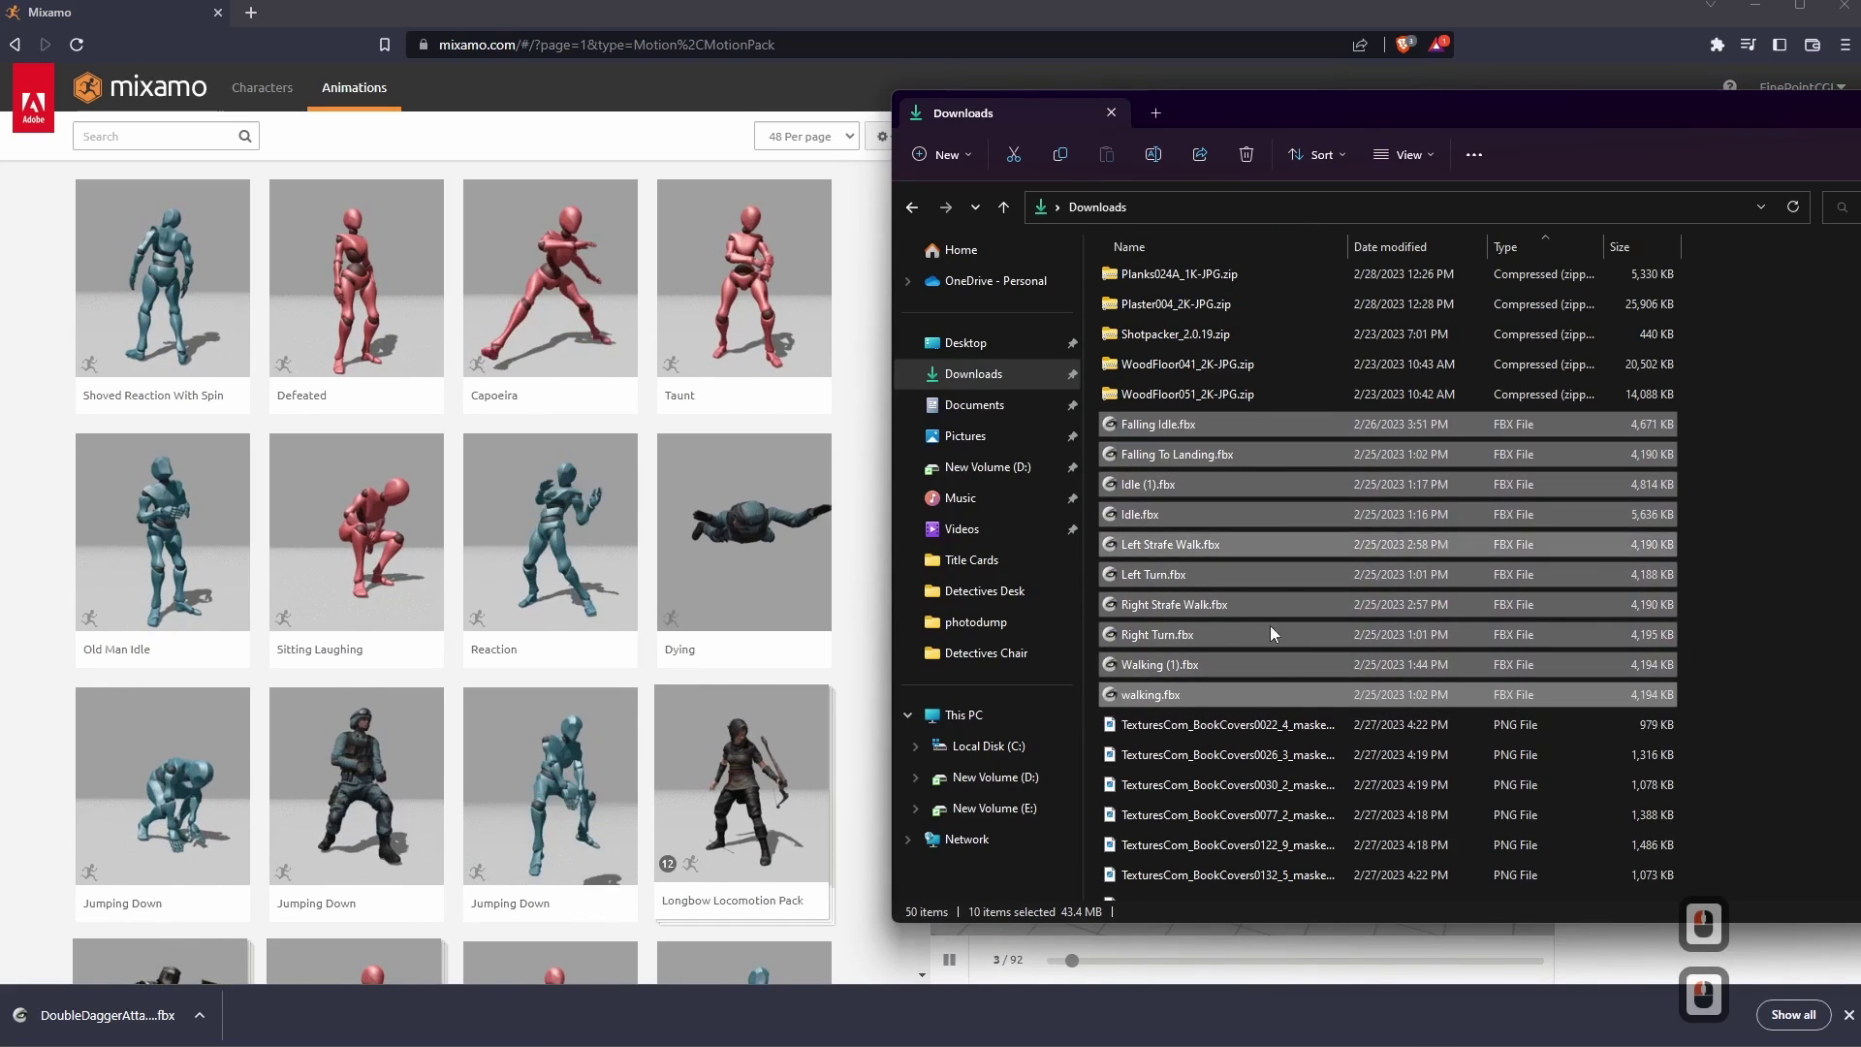
left_click_drag(1526, 110, 1860, 137)
scroll(523, 727, "down", 8)
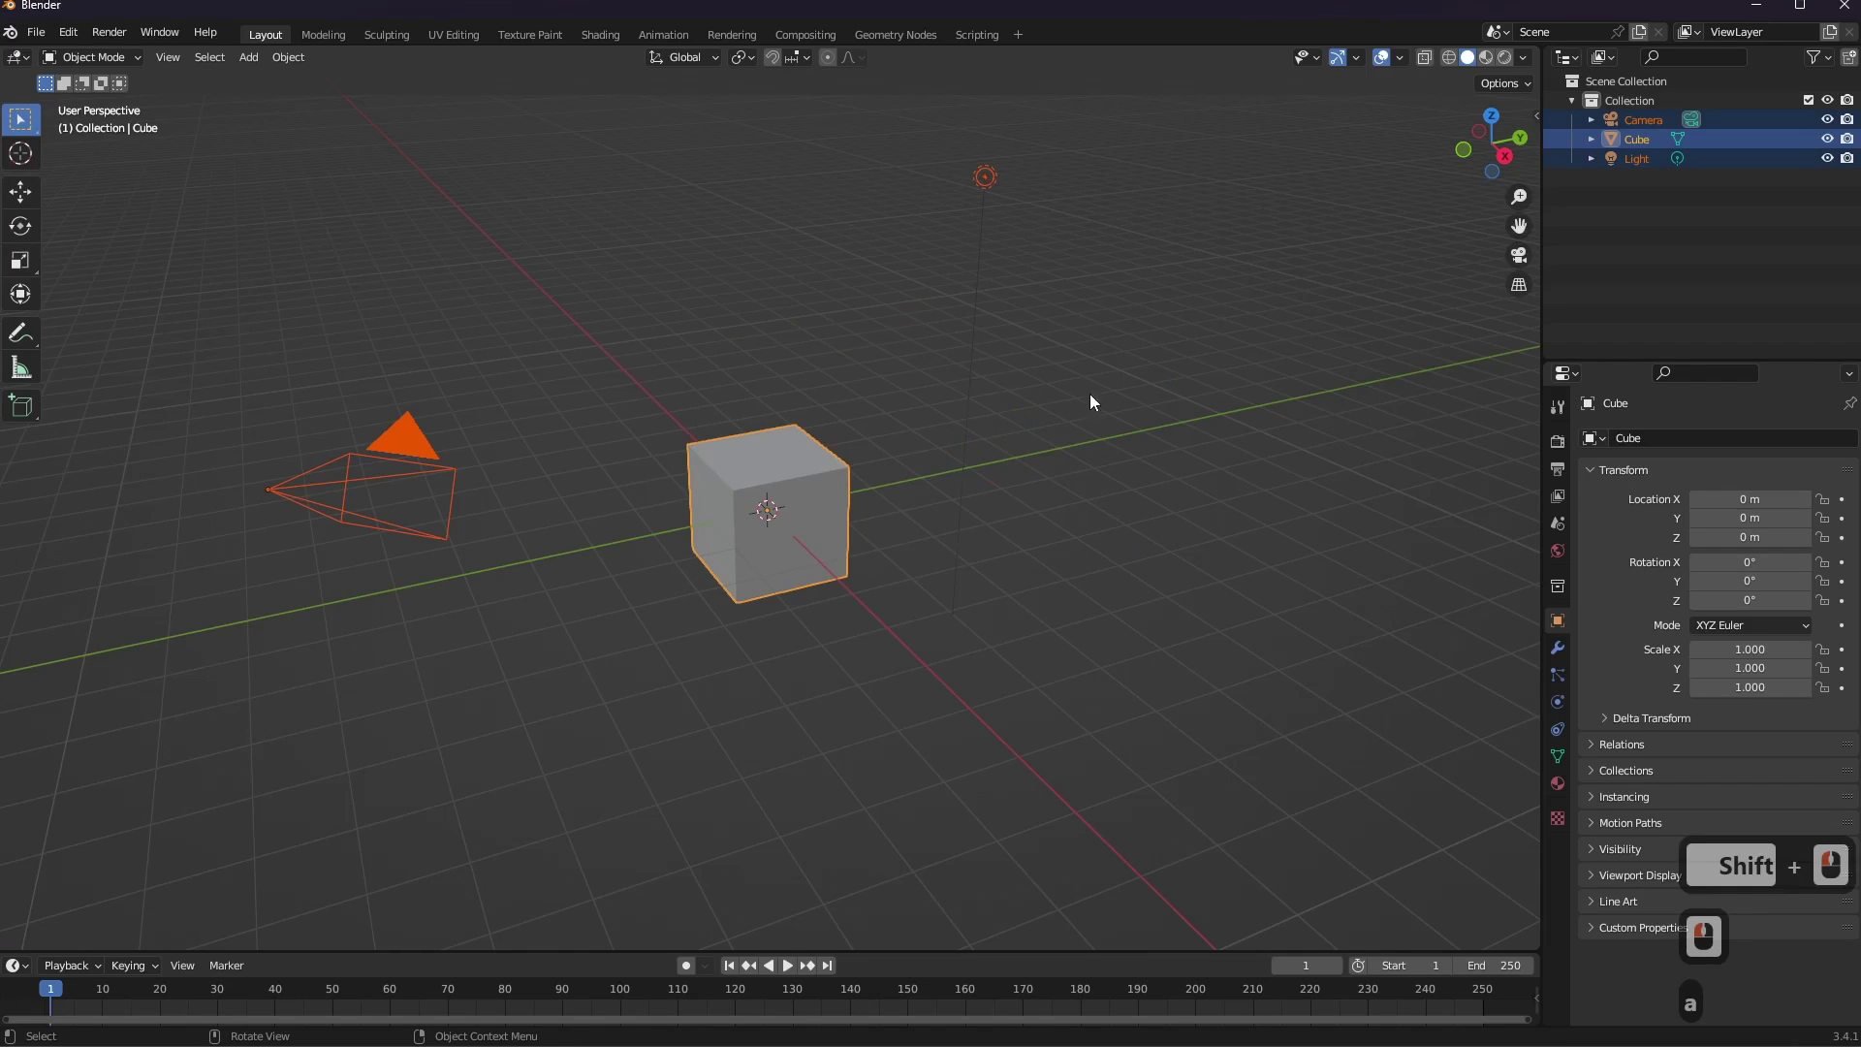
Delete the default cube, camera and light, and browse the FBX importer to Downloads.
key("x")
left_click(1010, 370)
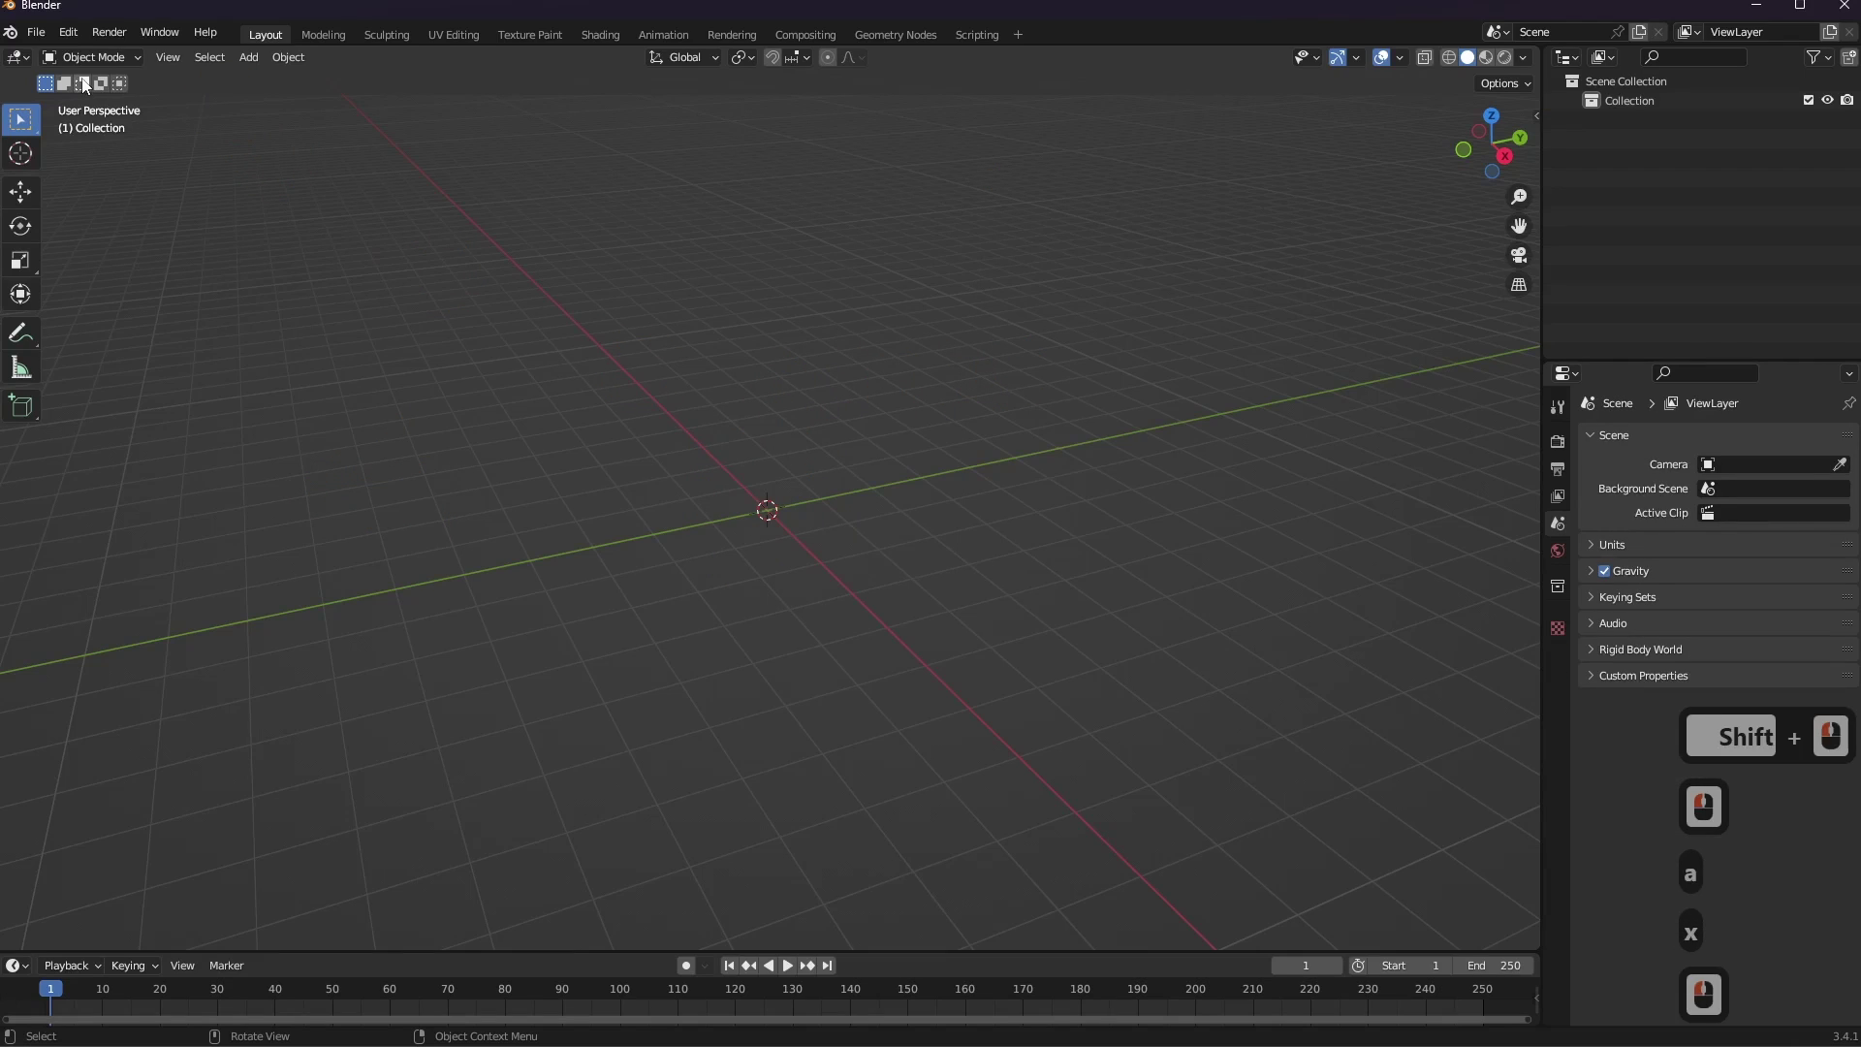
left_click(36, 32)
left_click(108, 293)
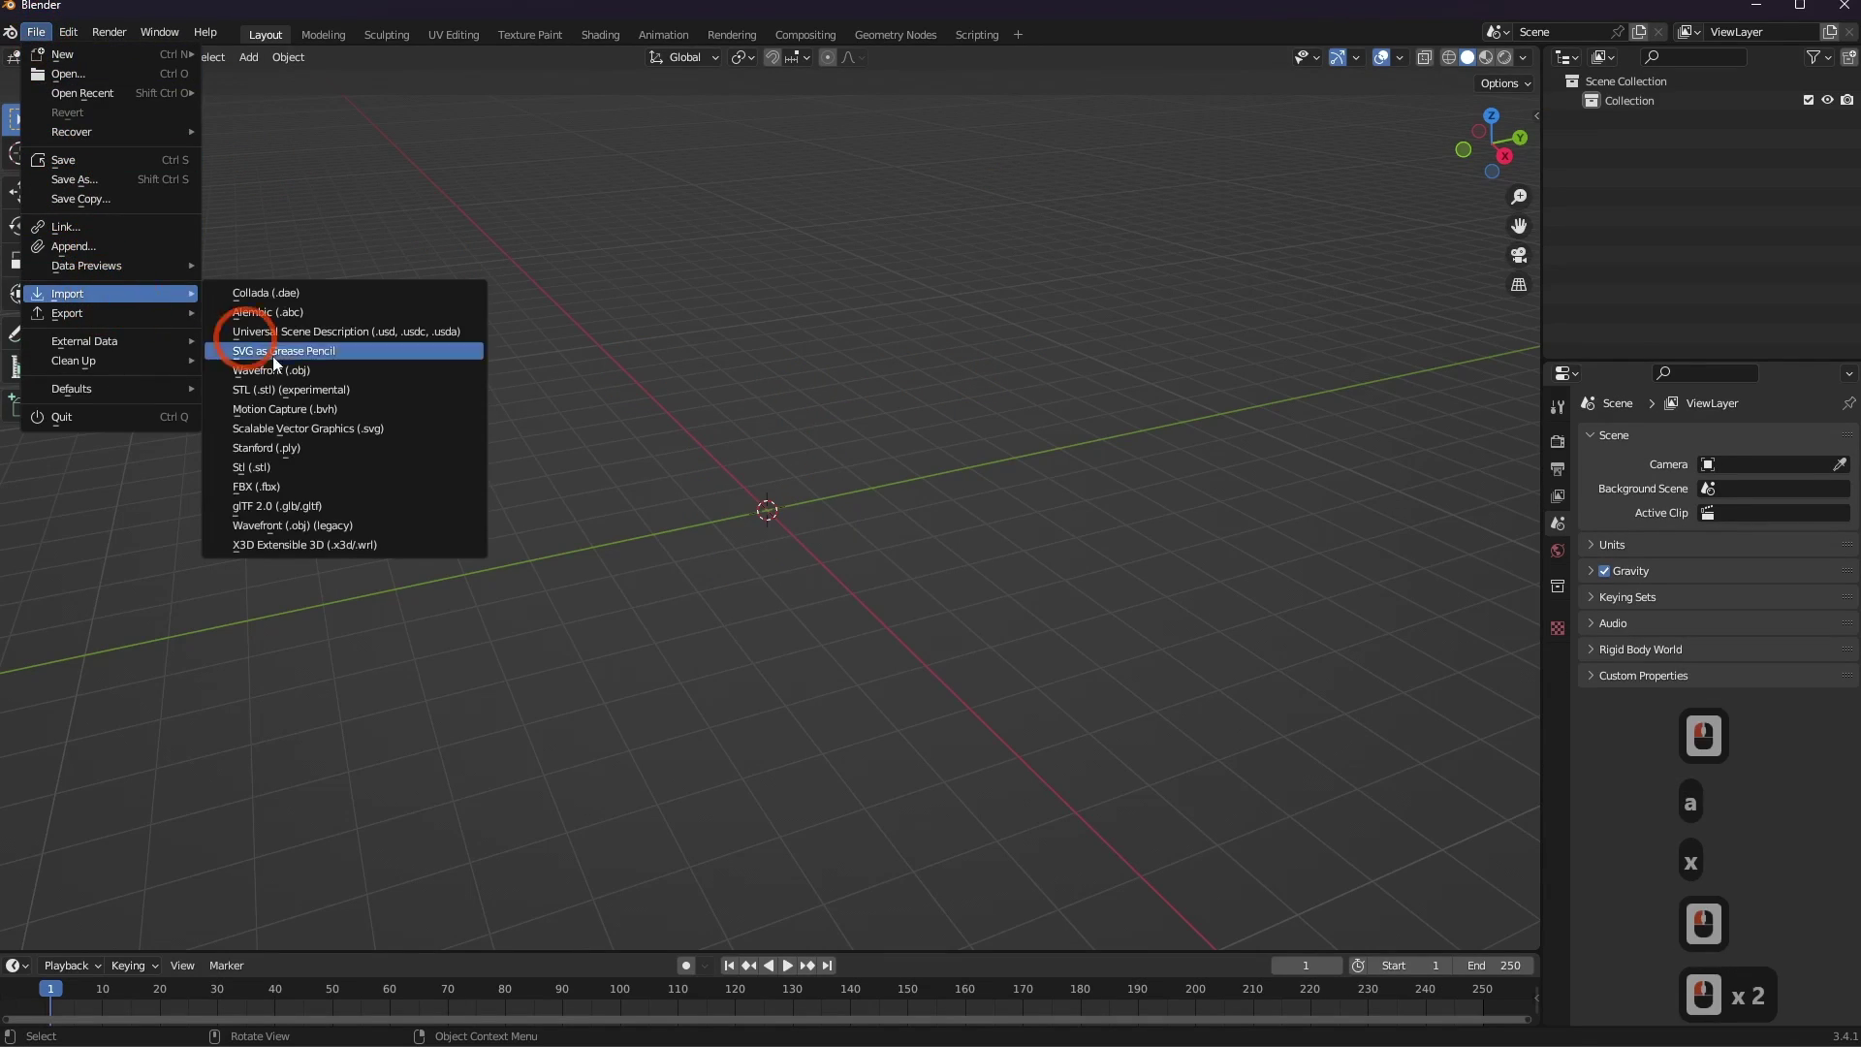
left_click(296, 485)
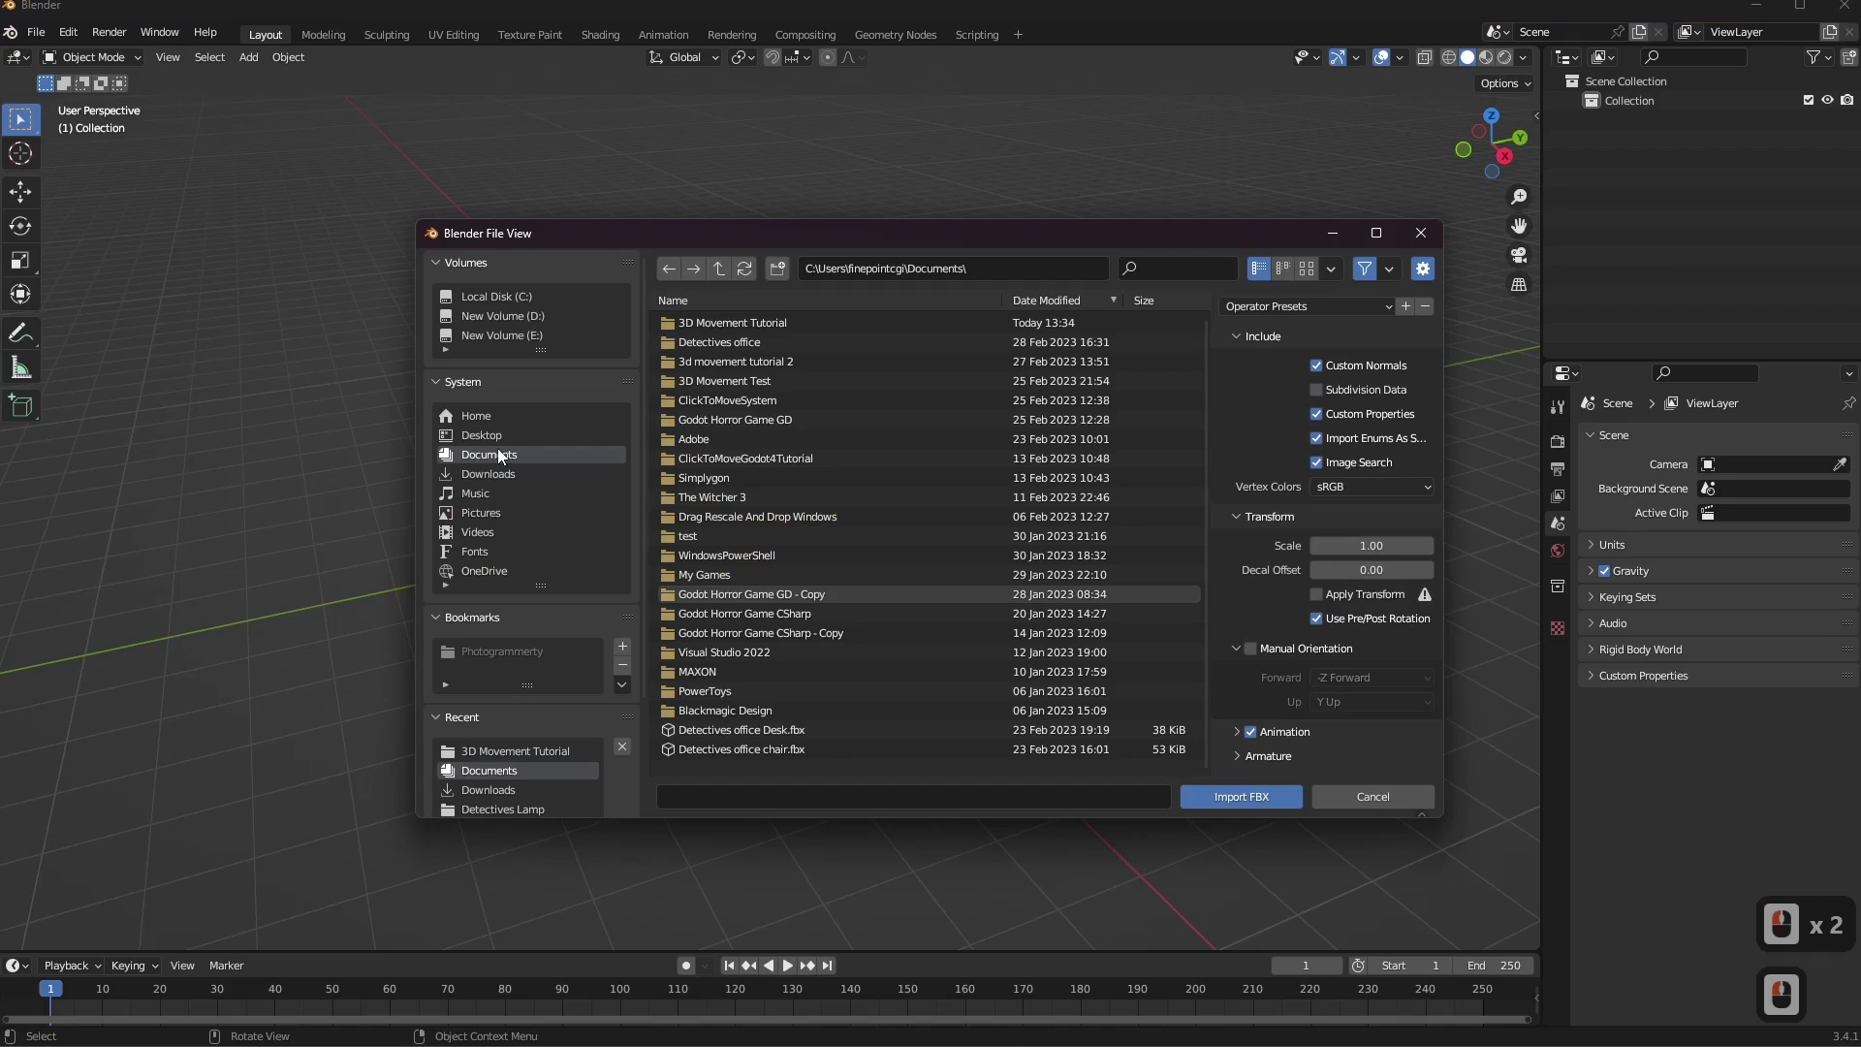
left_click(505, 473)
scroll(727, 514, "down", 7)
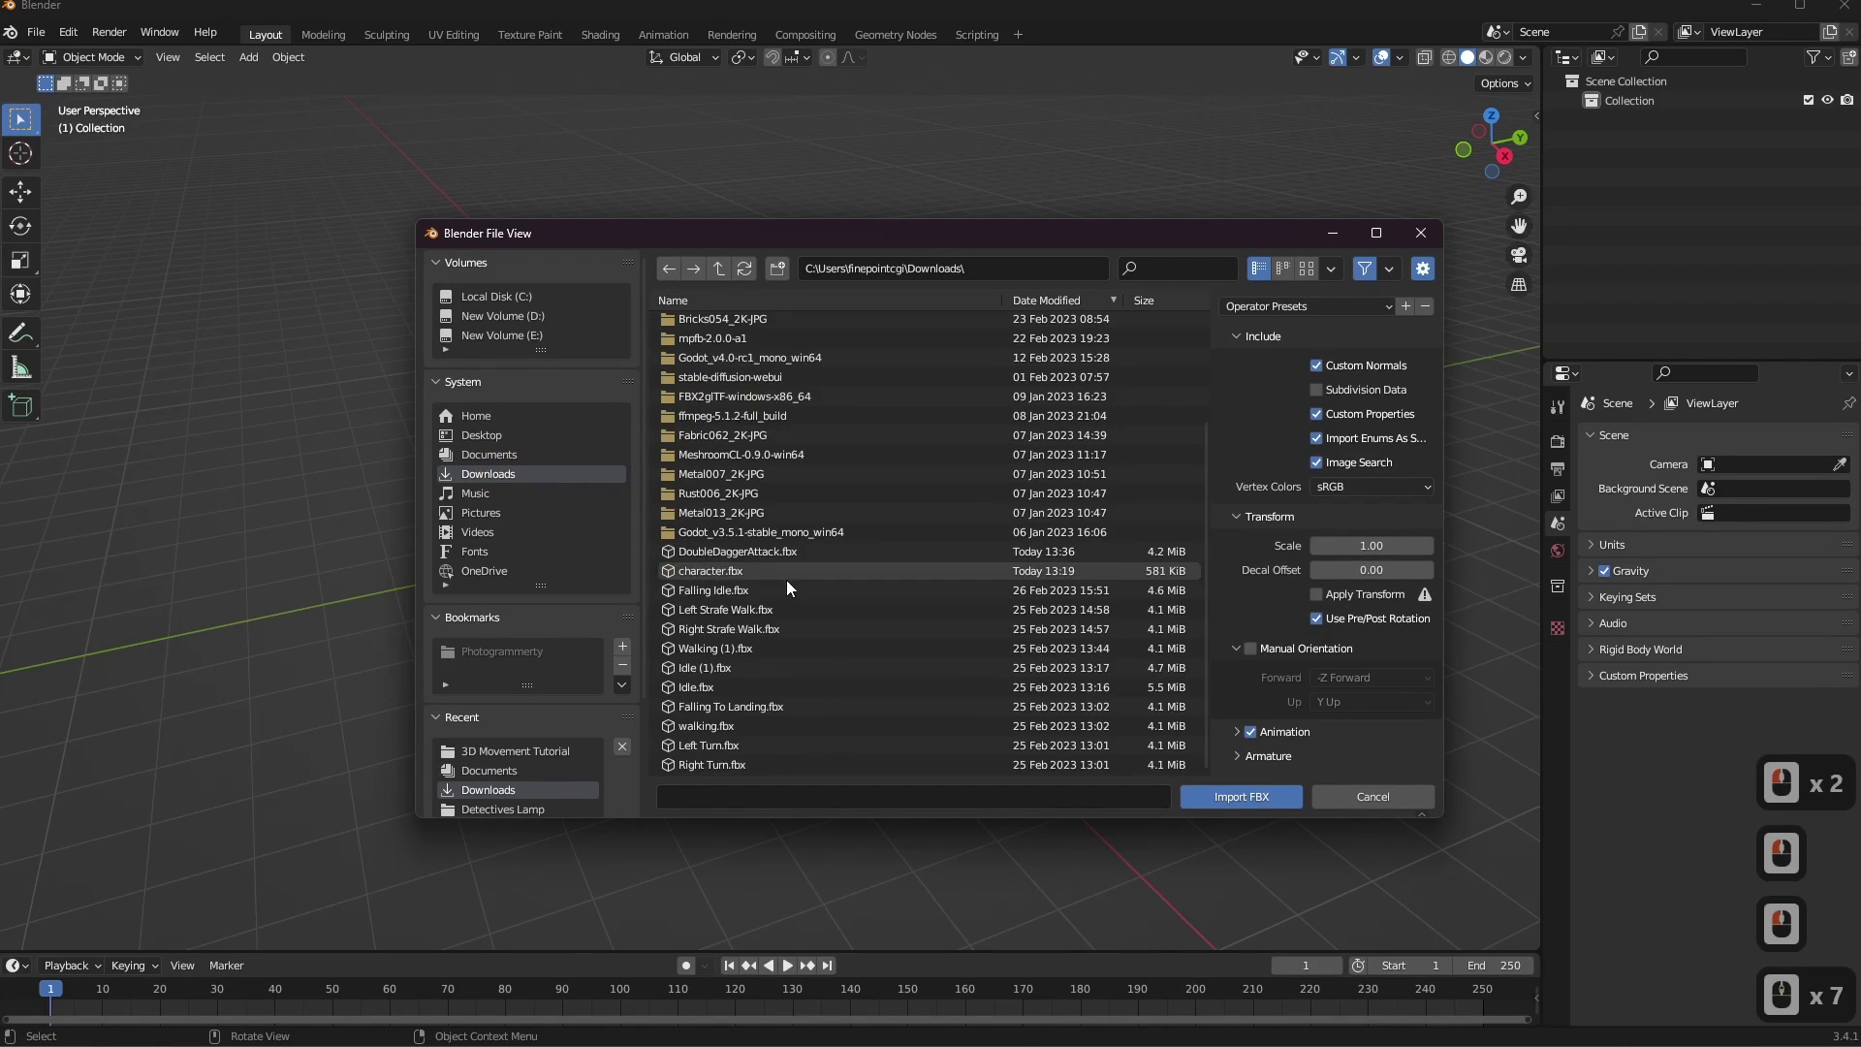
Import nine FBX files, leaving out character.fbx, Walking (1).fbx and Idle.fbx.
left_click(736, 556)
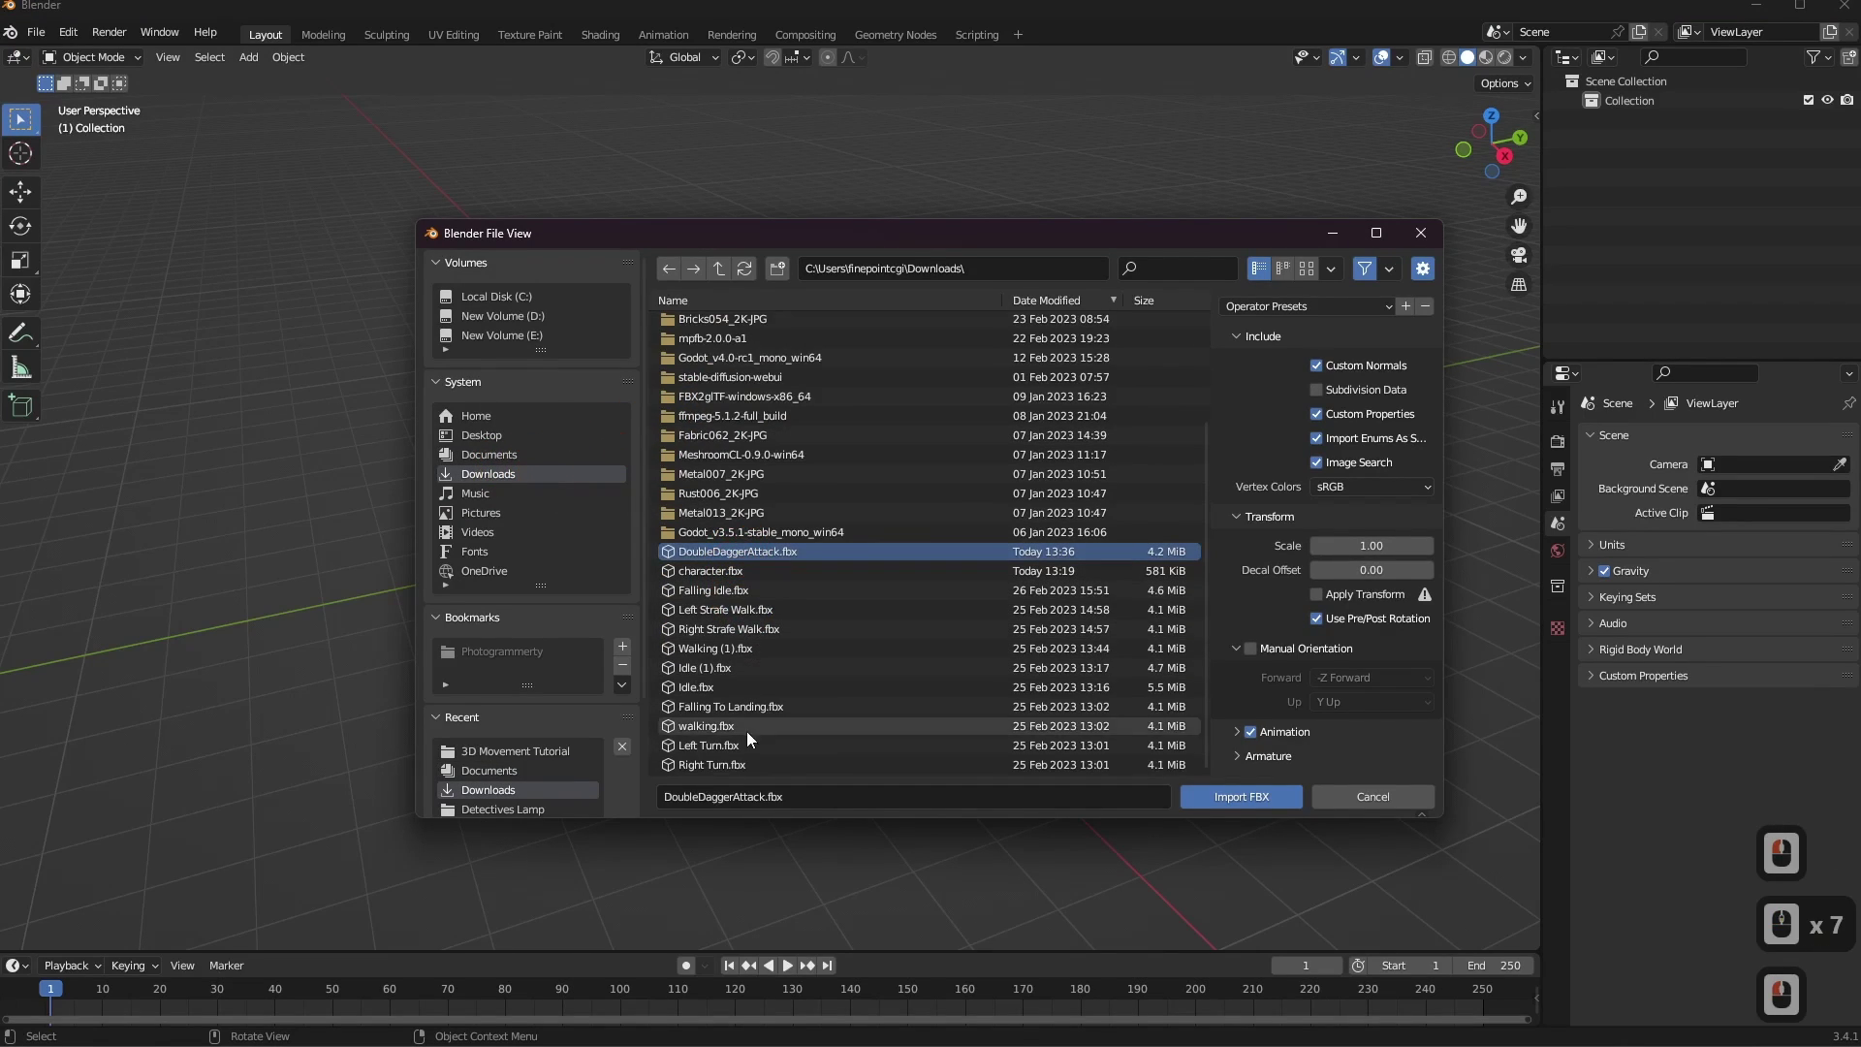
left_click(744, 760, "shift")
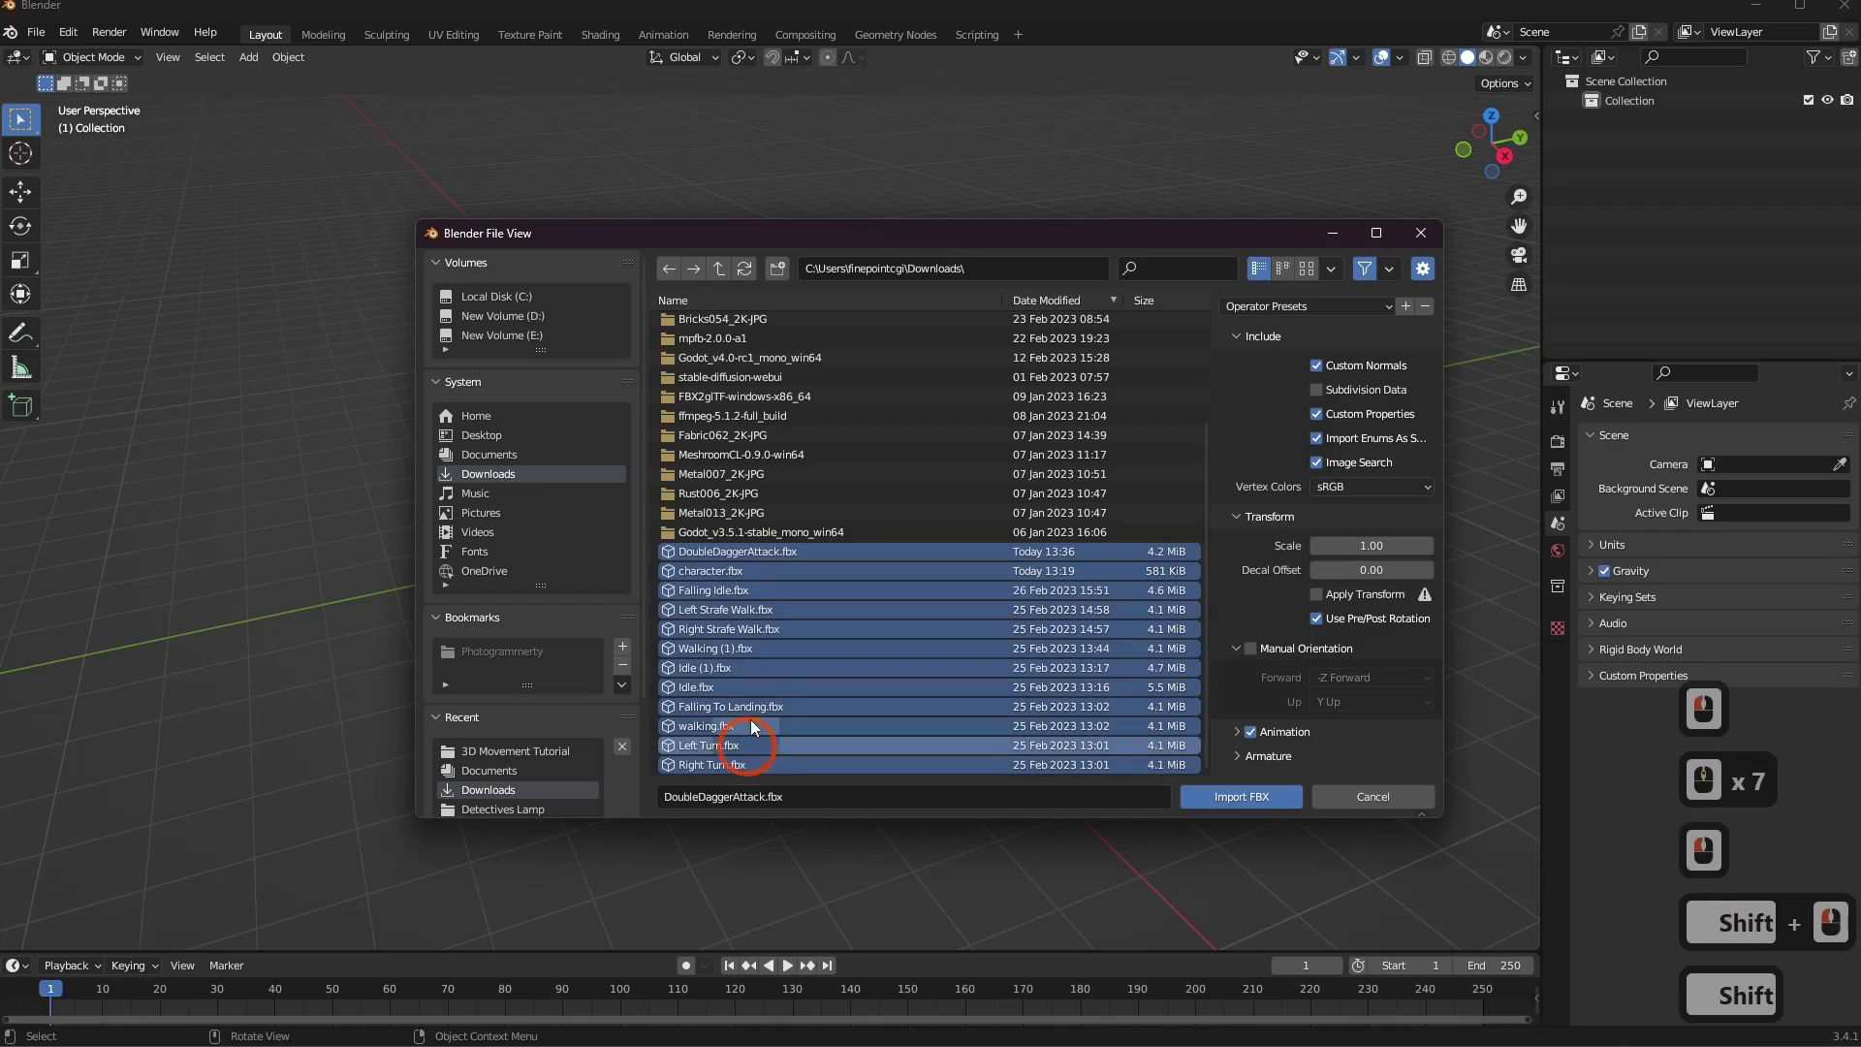
left_click(717, 571, "ctrl")
left_click(744, 649, "ctrl")
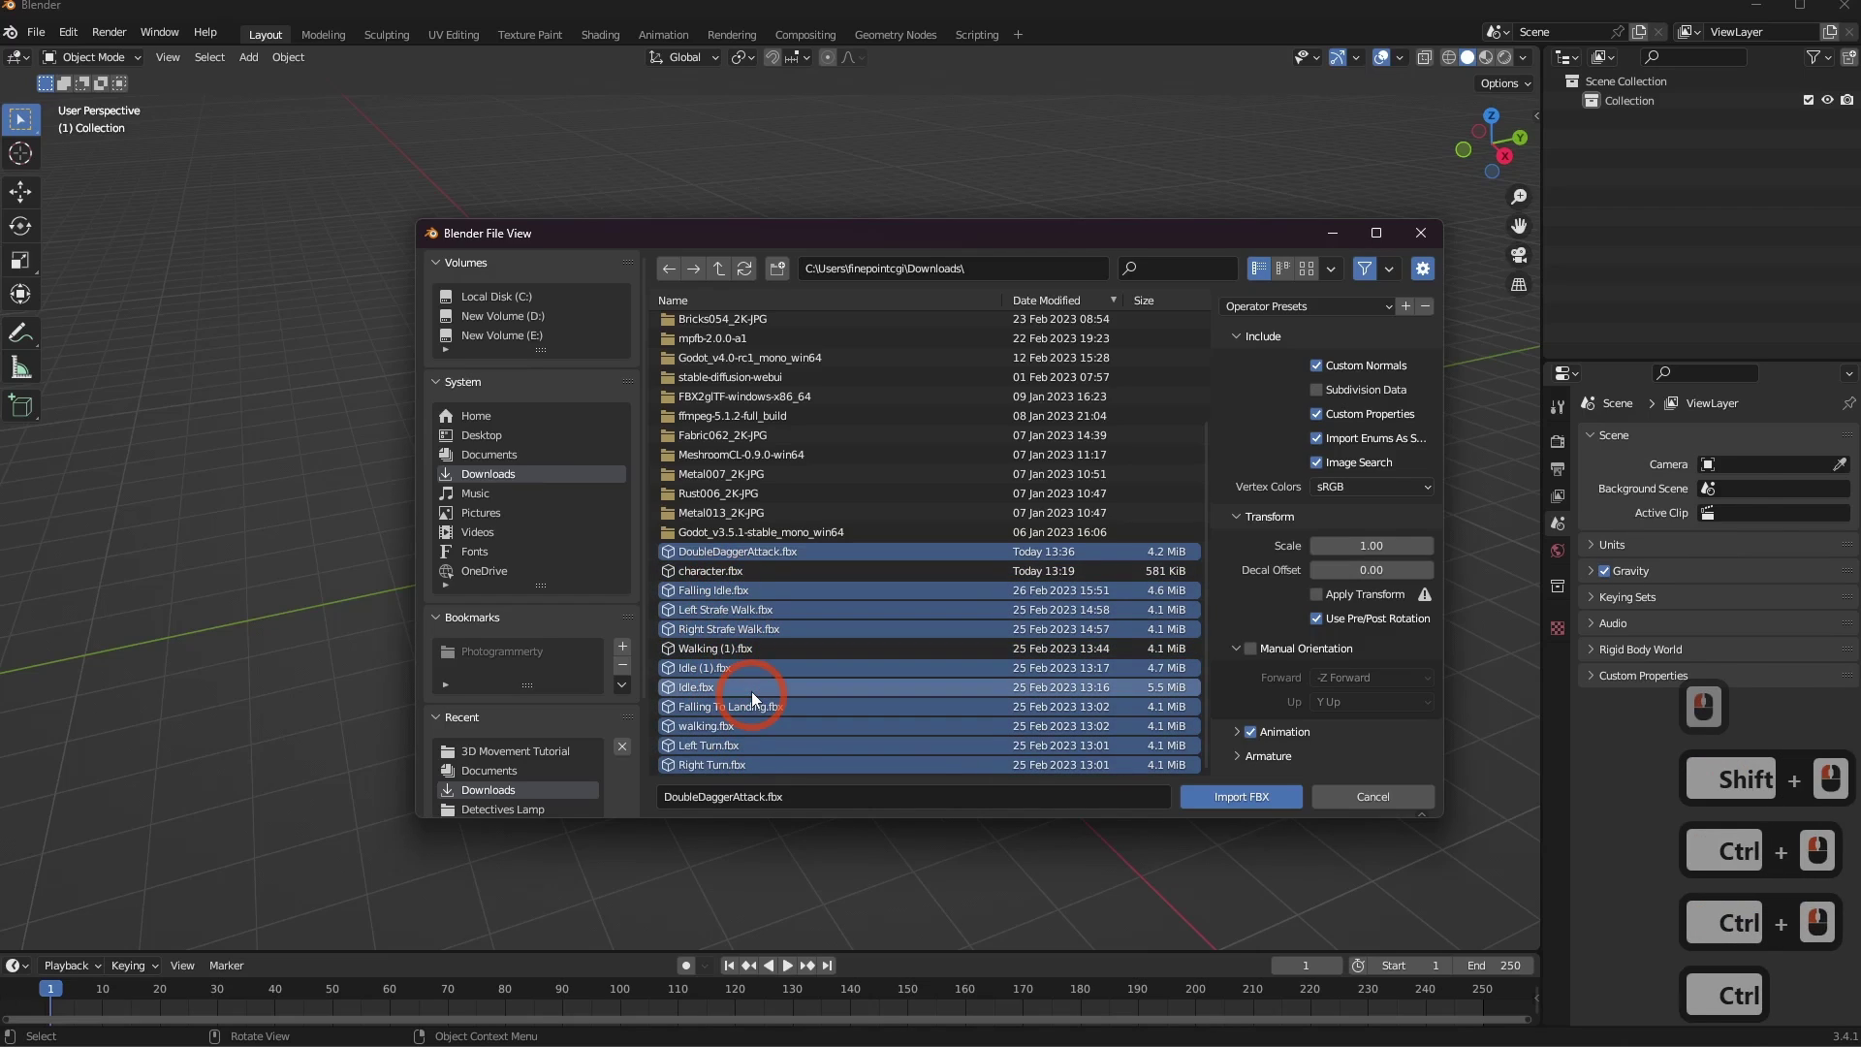
left_click(739, 688, "ctrl")
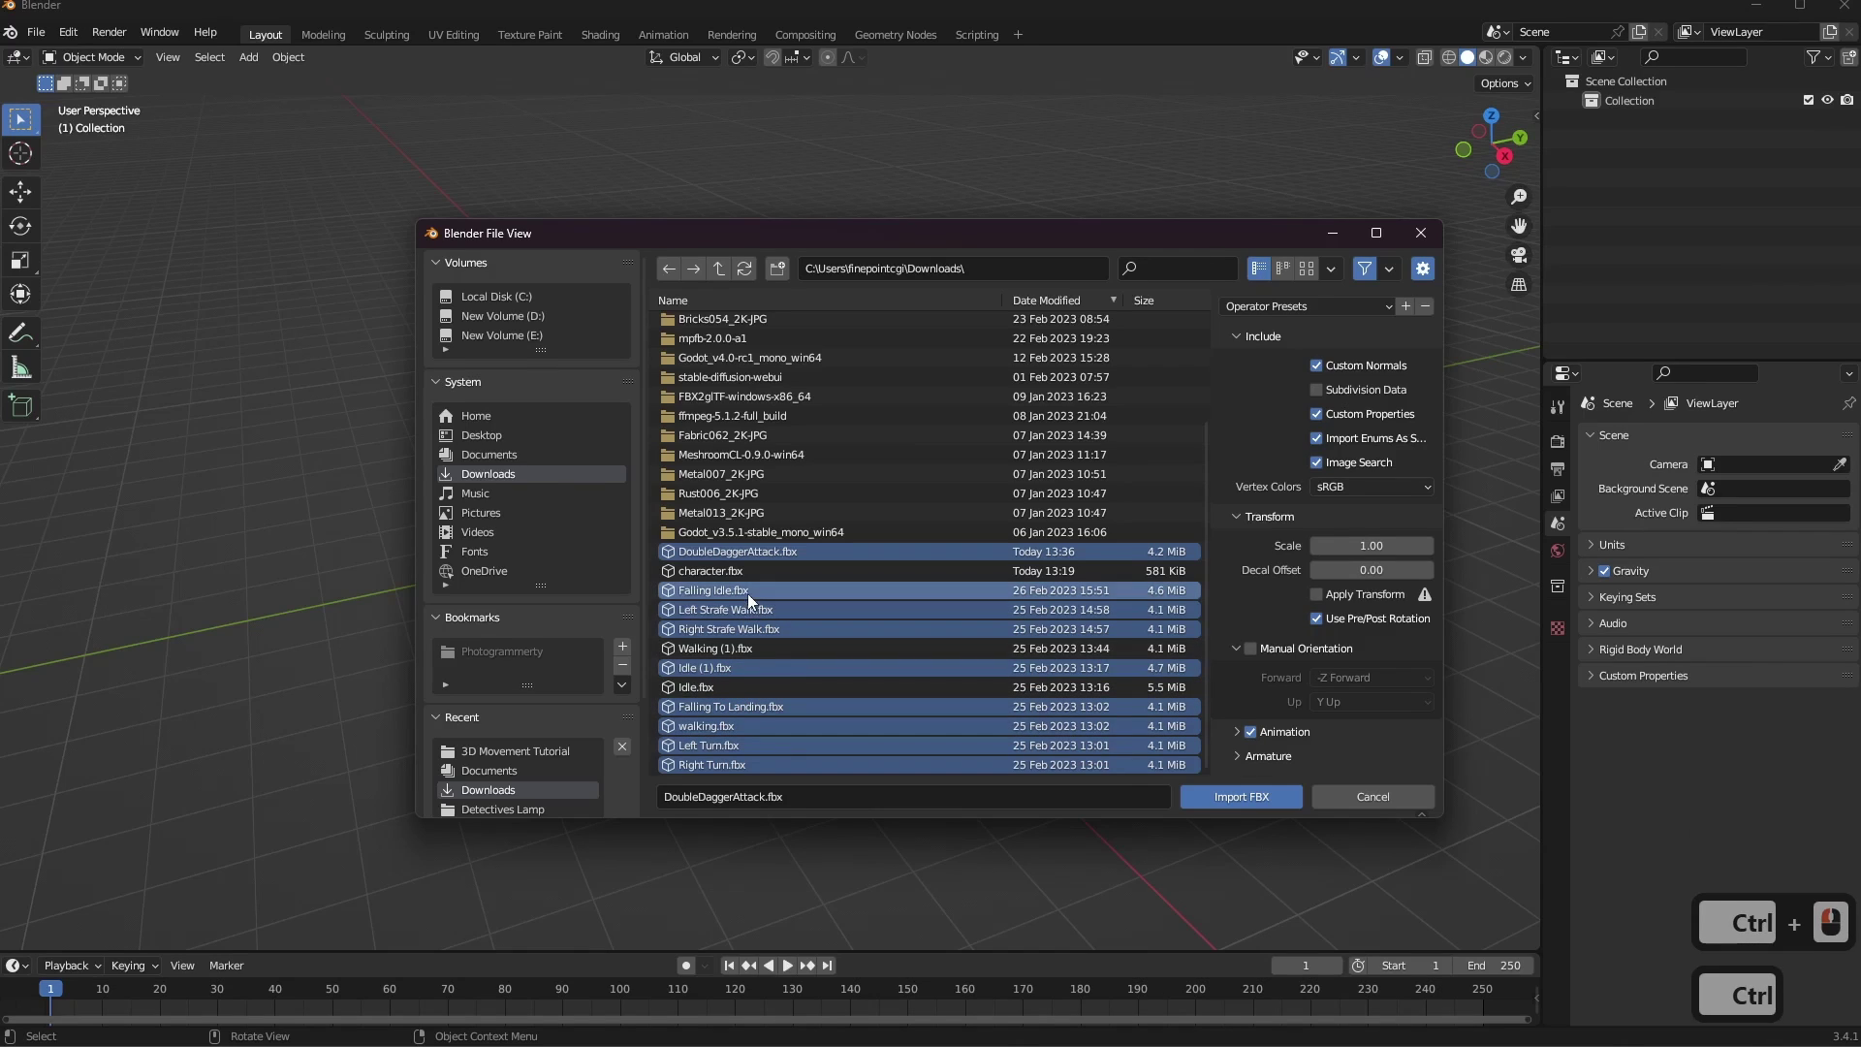
left_click(1225, 797)
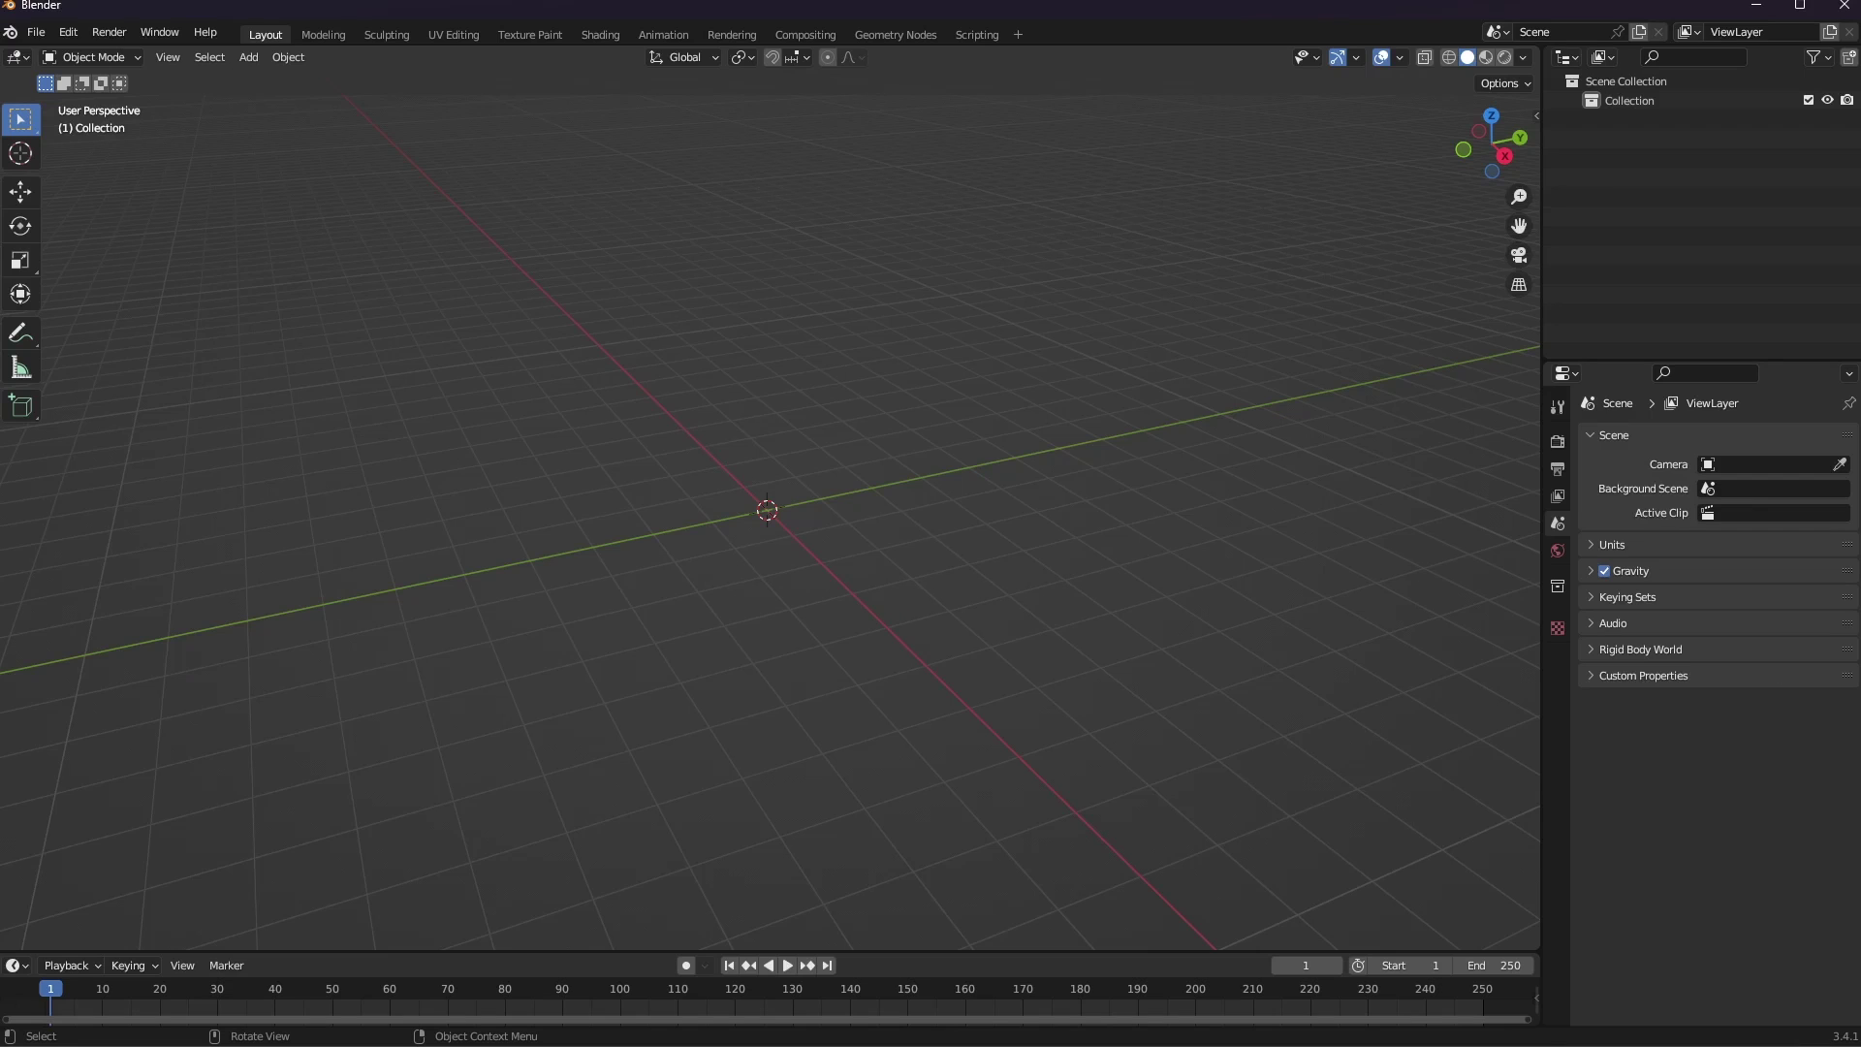
Raise the timeline border and scrub the playhead through the overlapping armatures' animations.
middle_click_drag(671, 605, 712, 741)
scroll(859, 548, "up", 6)
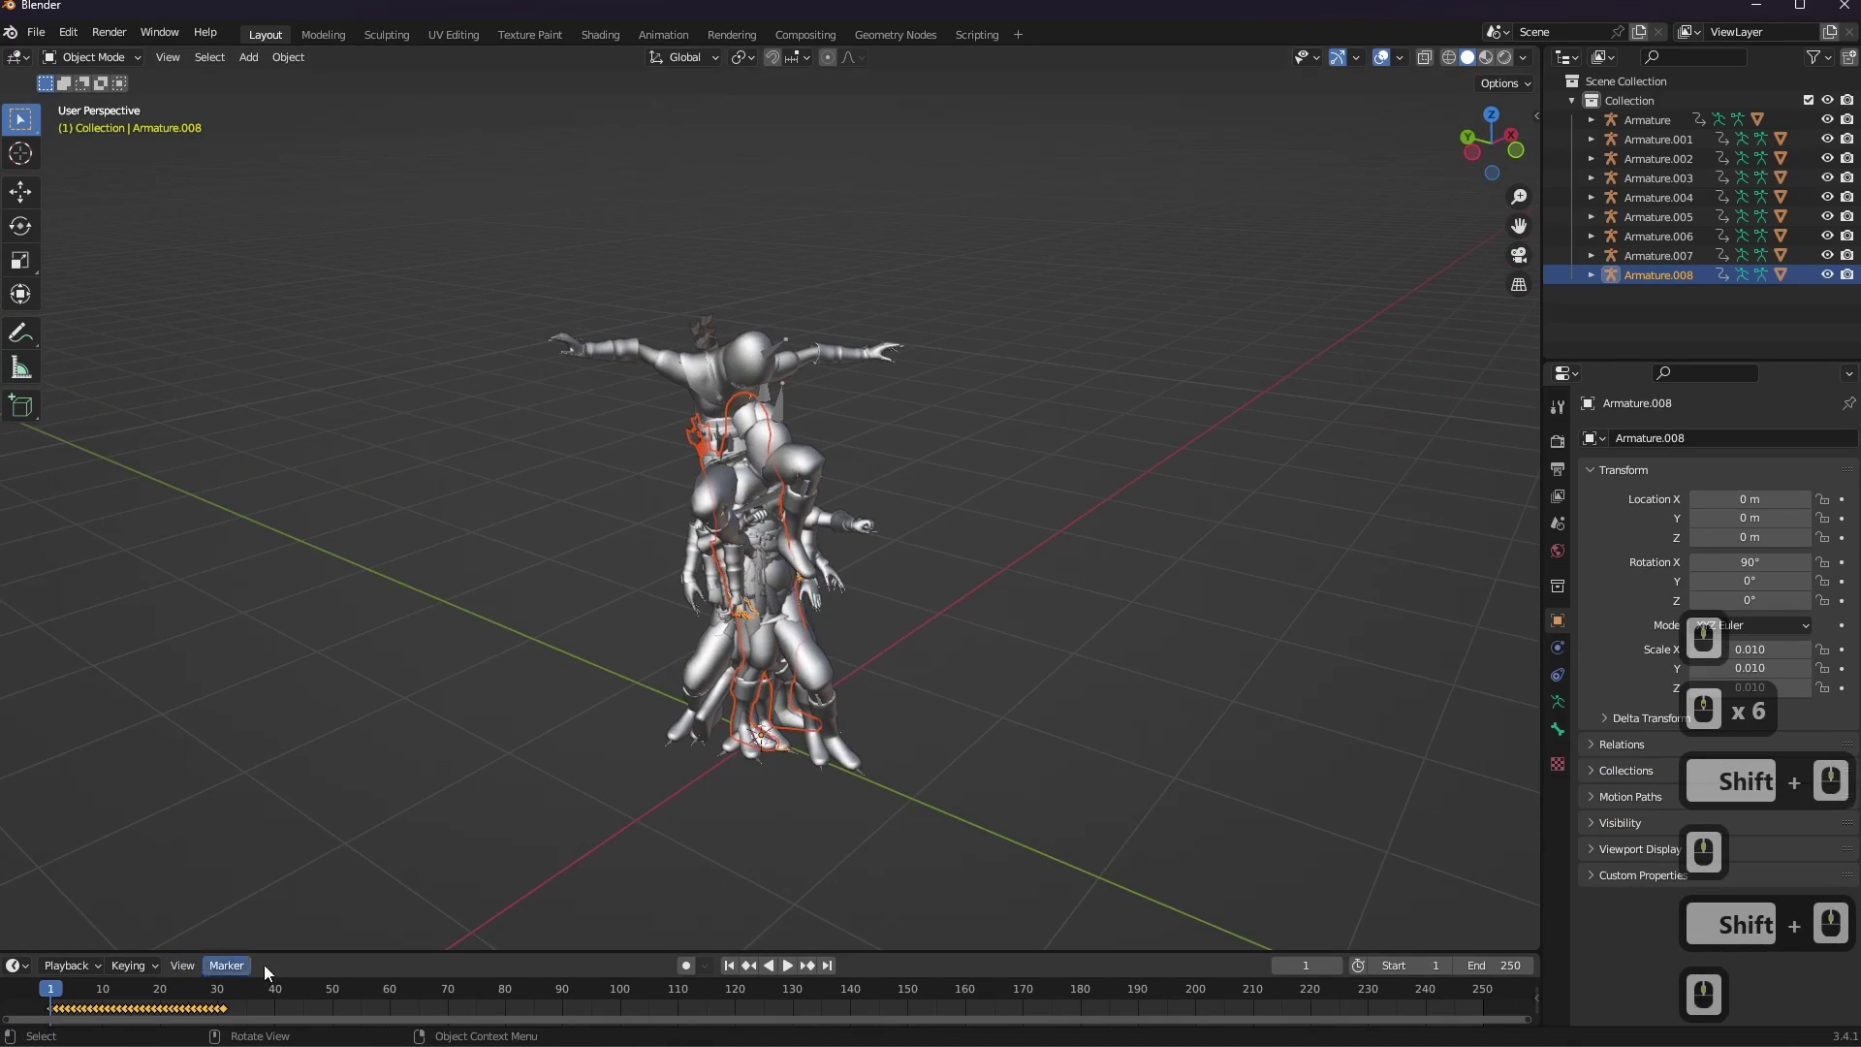
left_click_drag(304, 942, 324, 776)
middle_click_drag(324, 776, 593, 688)
left_click_drag(56, 814, 110, 830)
mouse_move(66, 829)
left_mouse_down()
mouse_move(195, 834)
mouse_move(41, 834)
mouse_move(230, 845)
mouse_move(44, 834)
left_mouse_up()
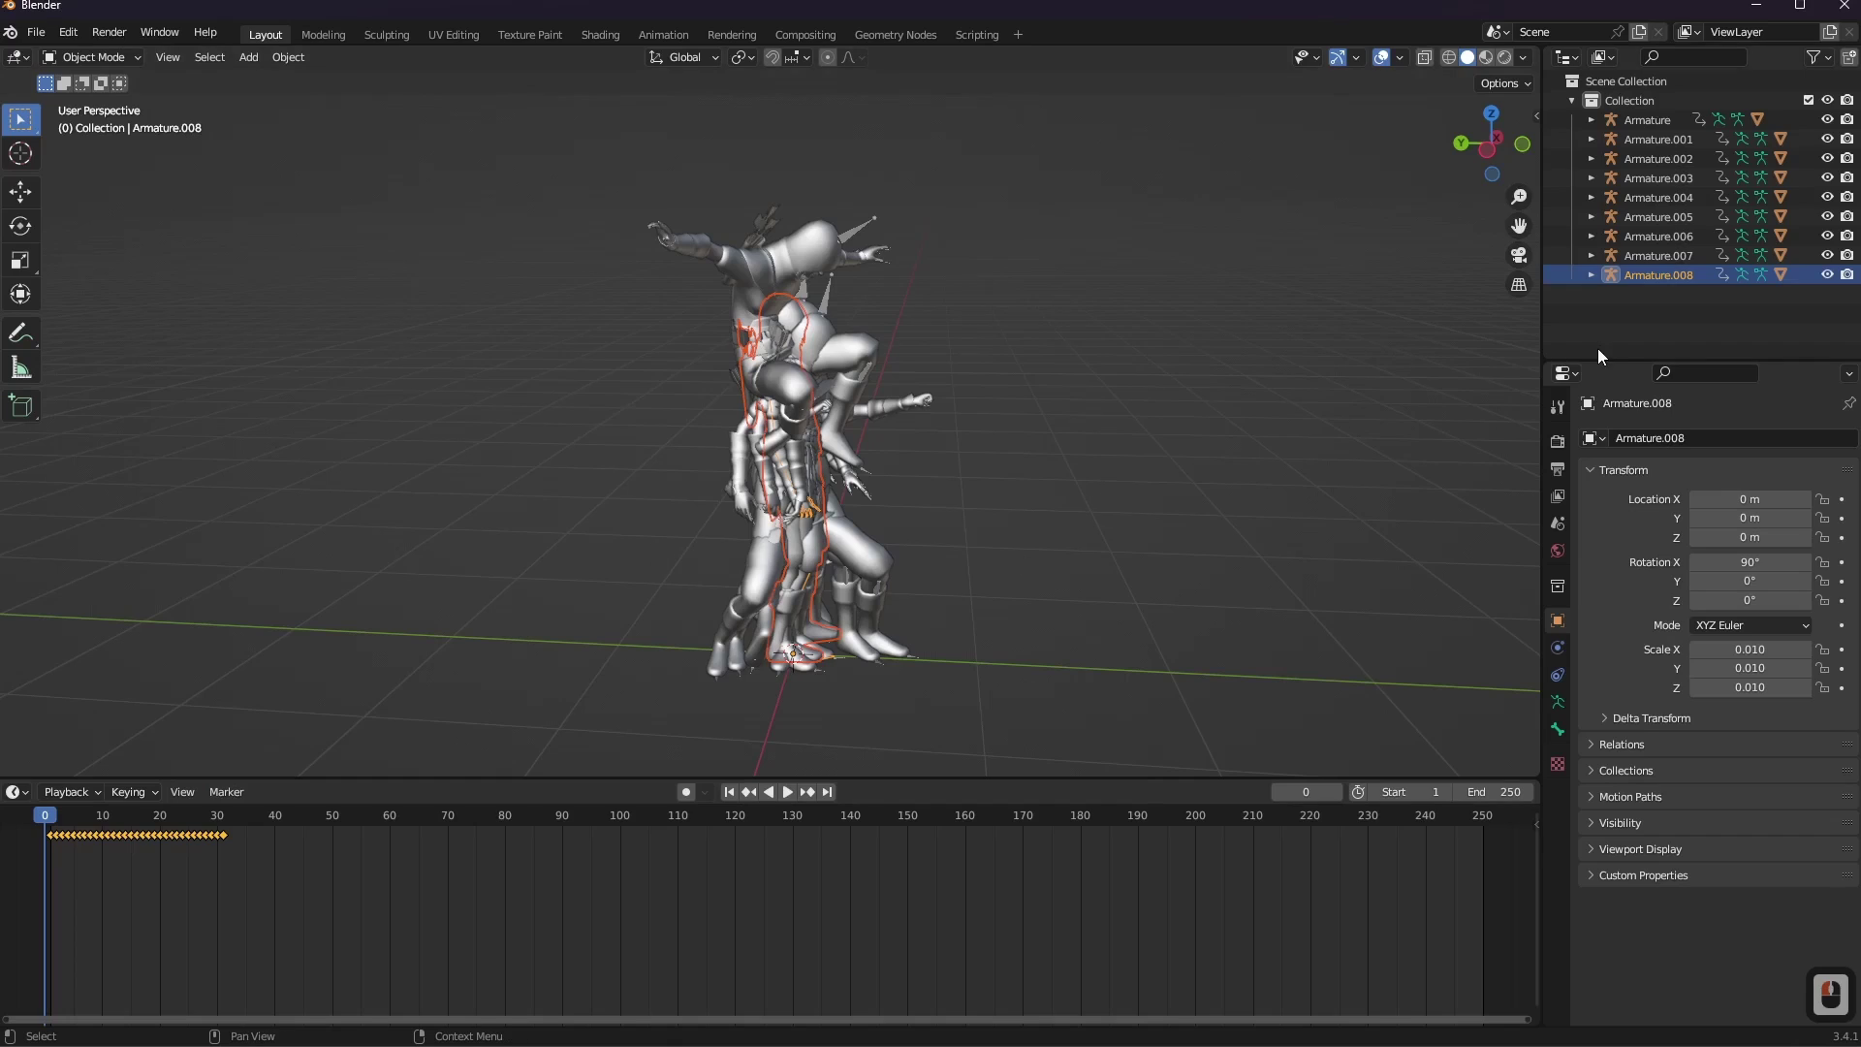
Delete the extra armatures Armature.001 through Armature.008.
left_click(1655, 281)
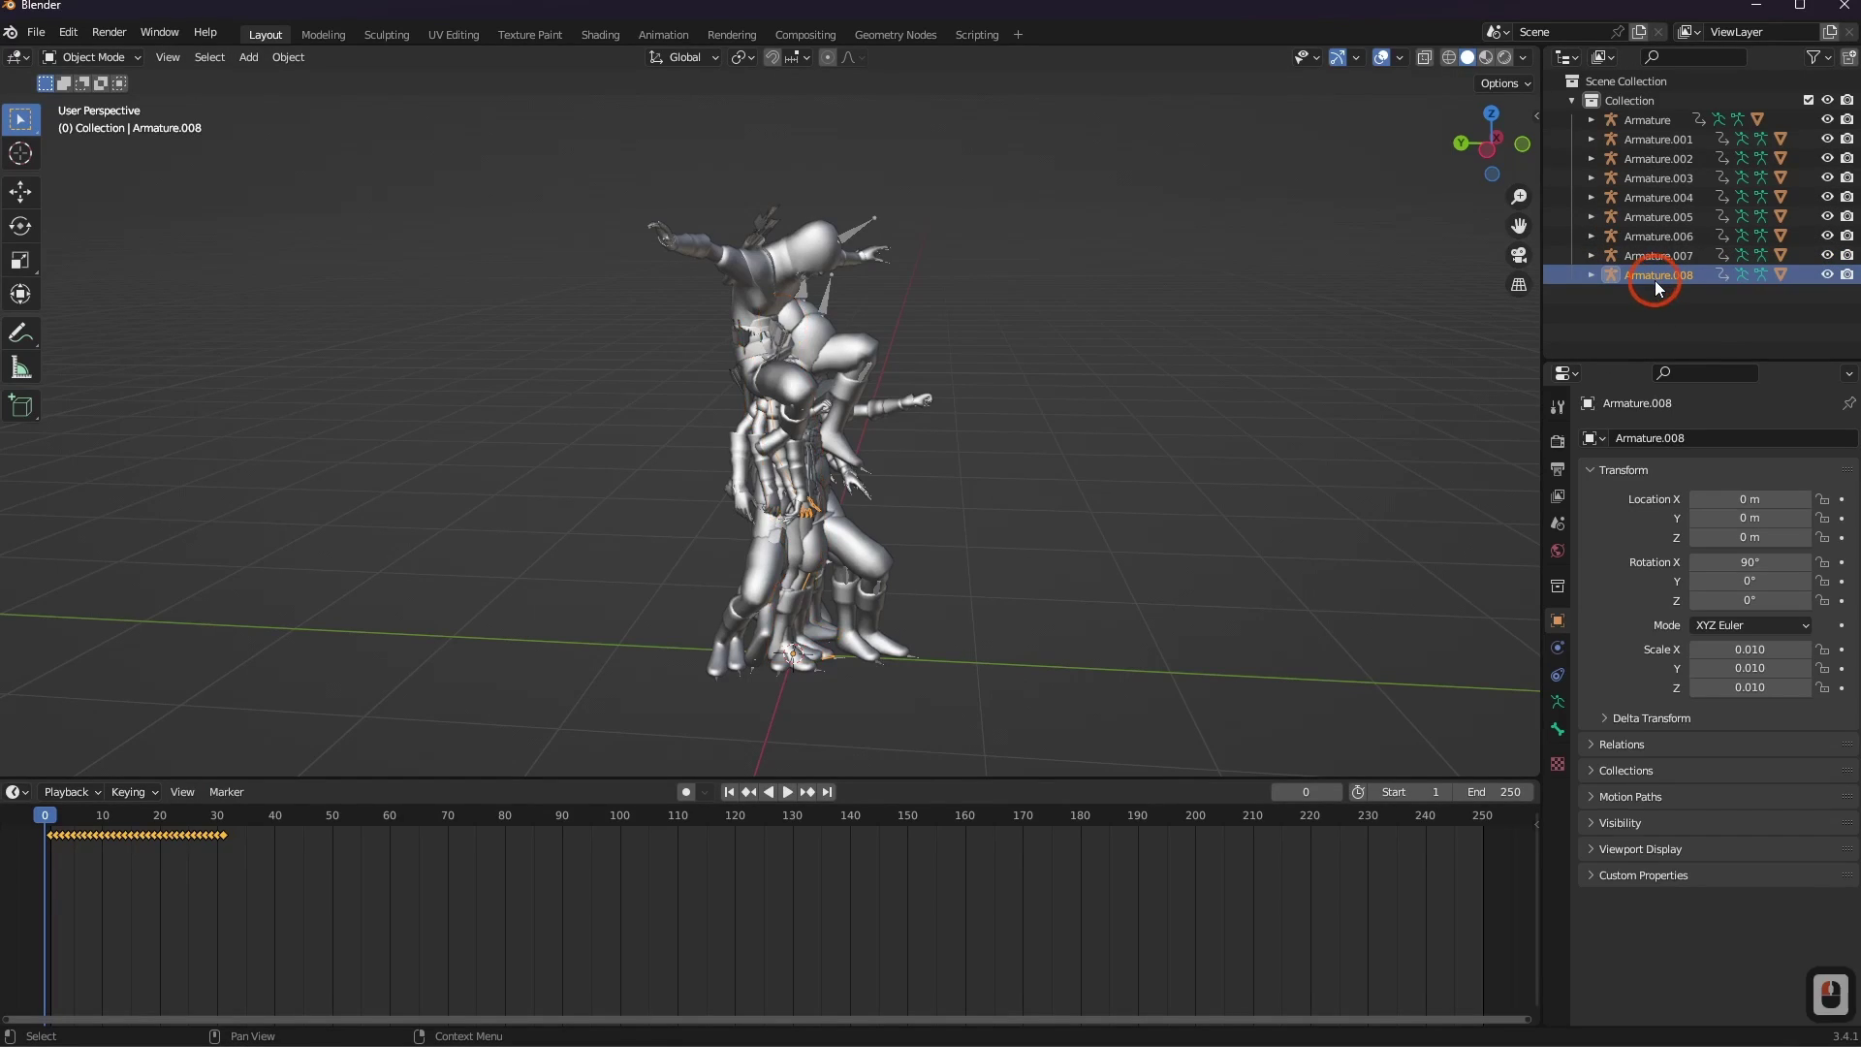
left_click(1643, 148, "shift")
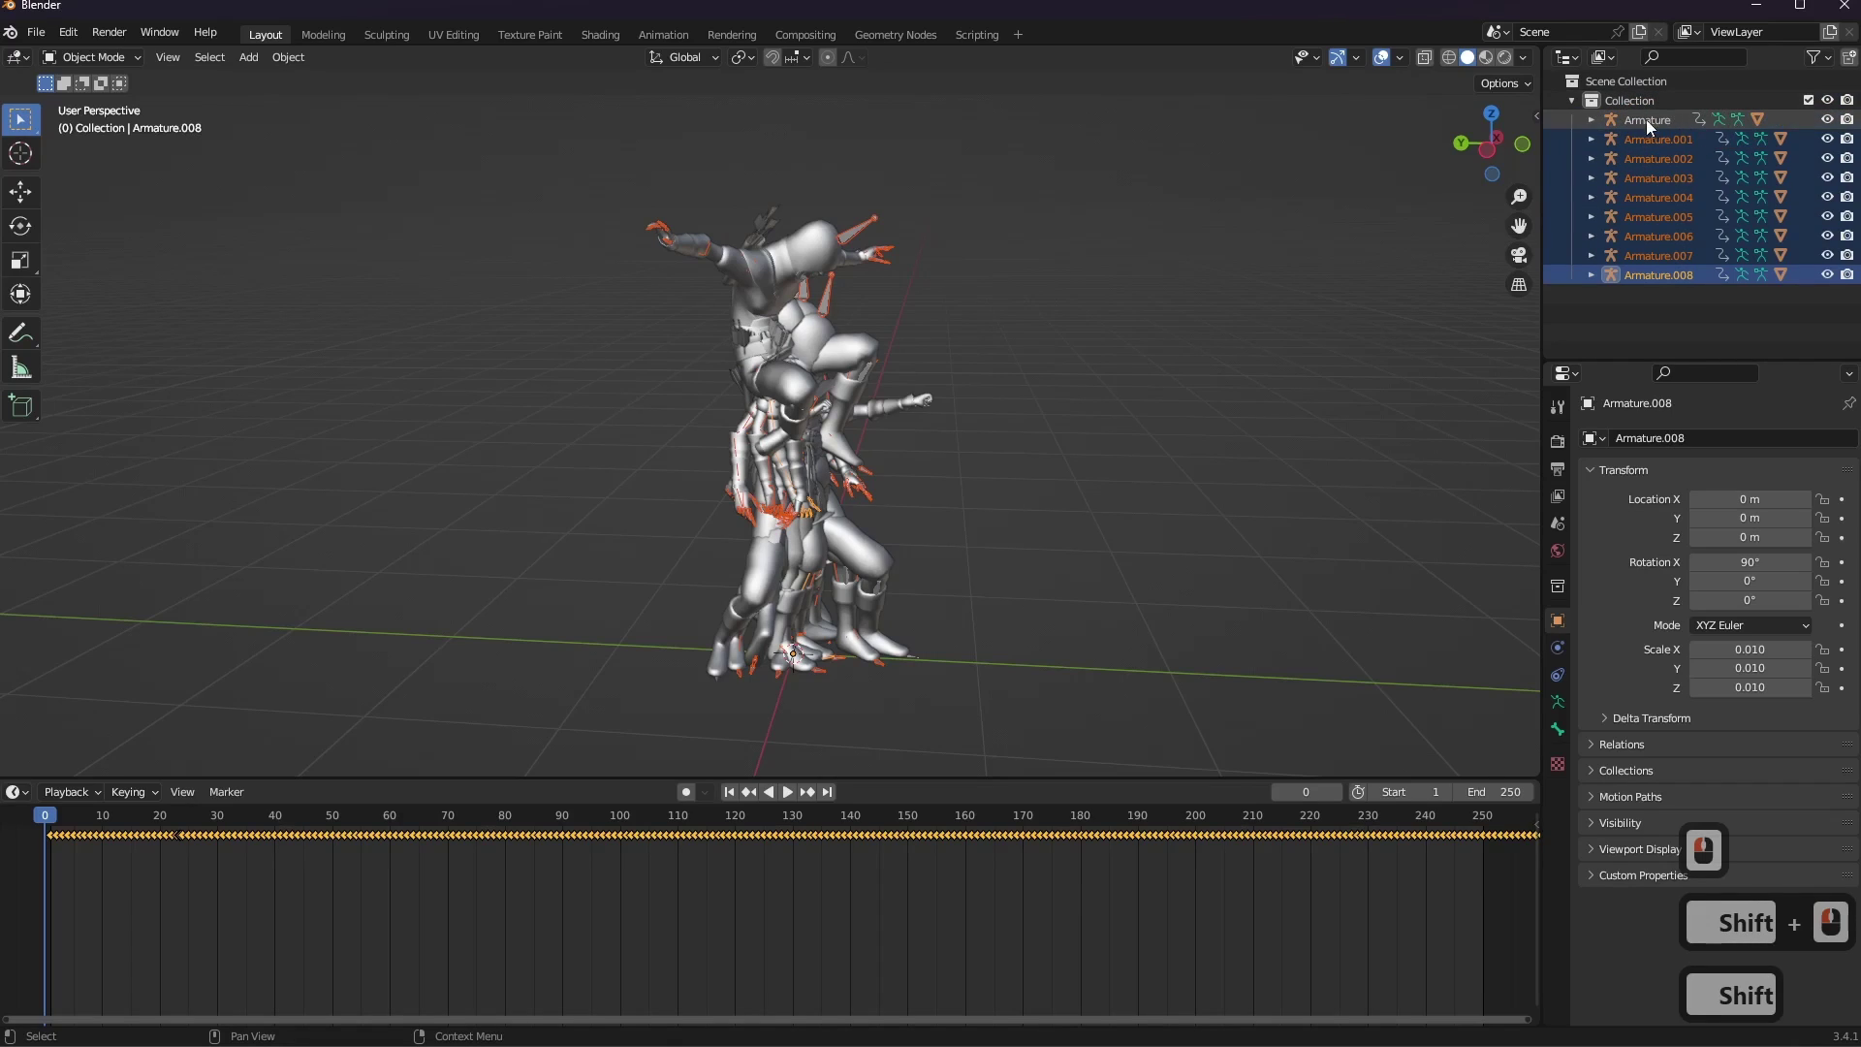
key("Delete")
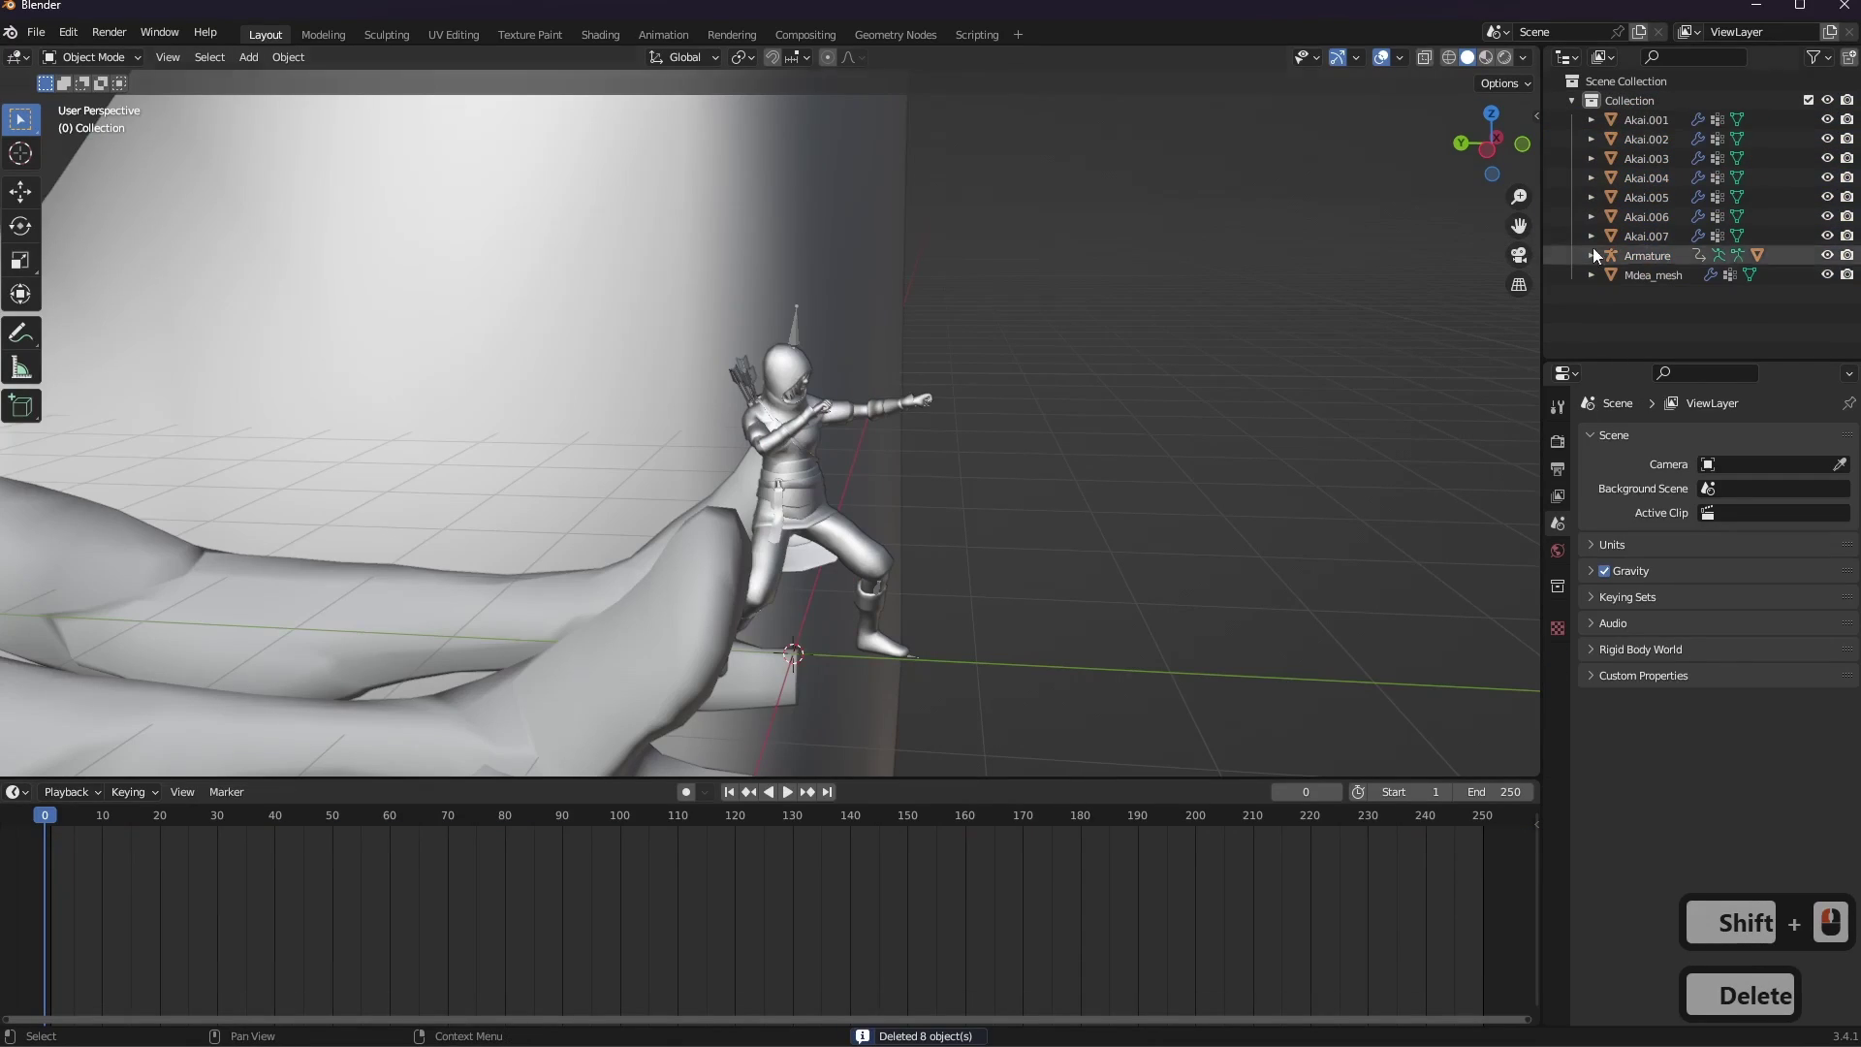
Delete Akai.001–Akai.007 and Mdea_mesh, then select the remaining Armature.
left_click(1645, 235)
left_click(1646, 119, "shift")
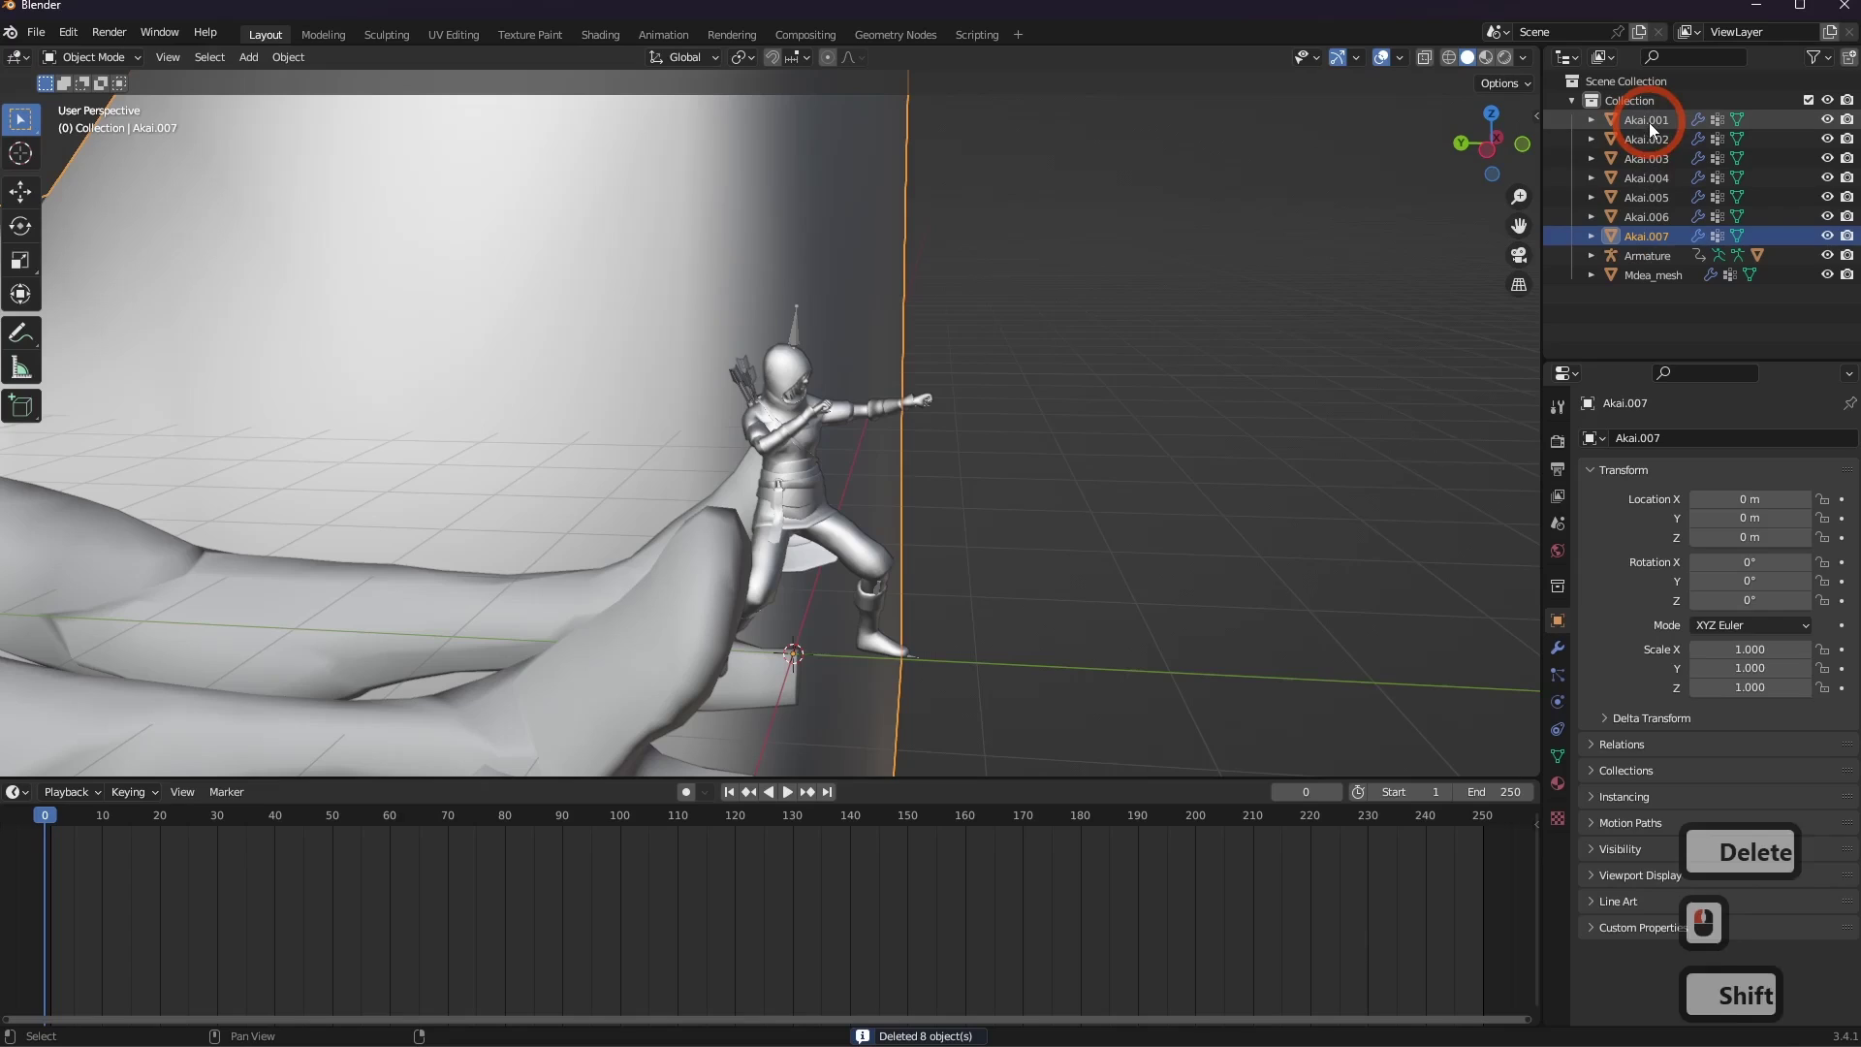
left_click(1659, 276, "ctrl")
key("Delete")
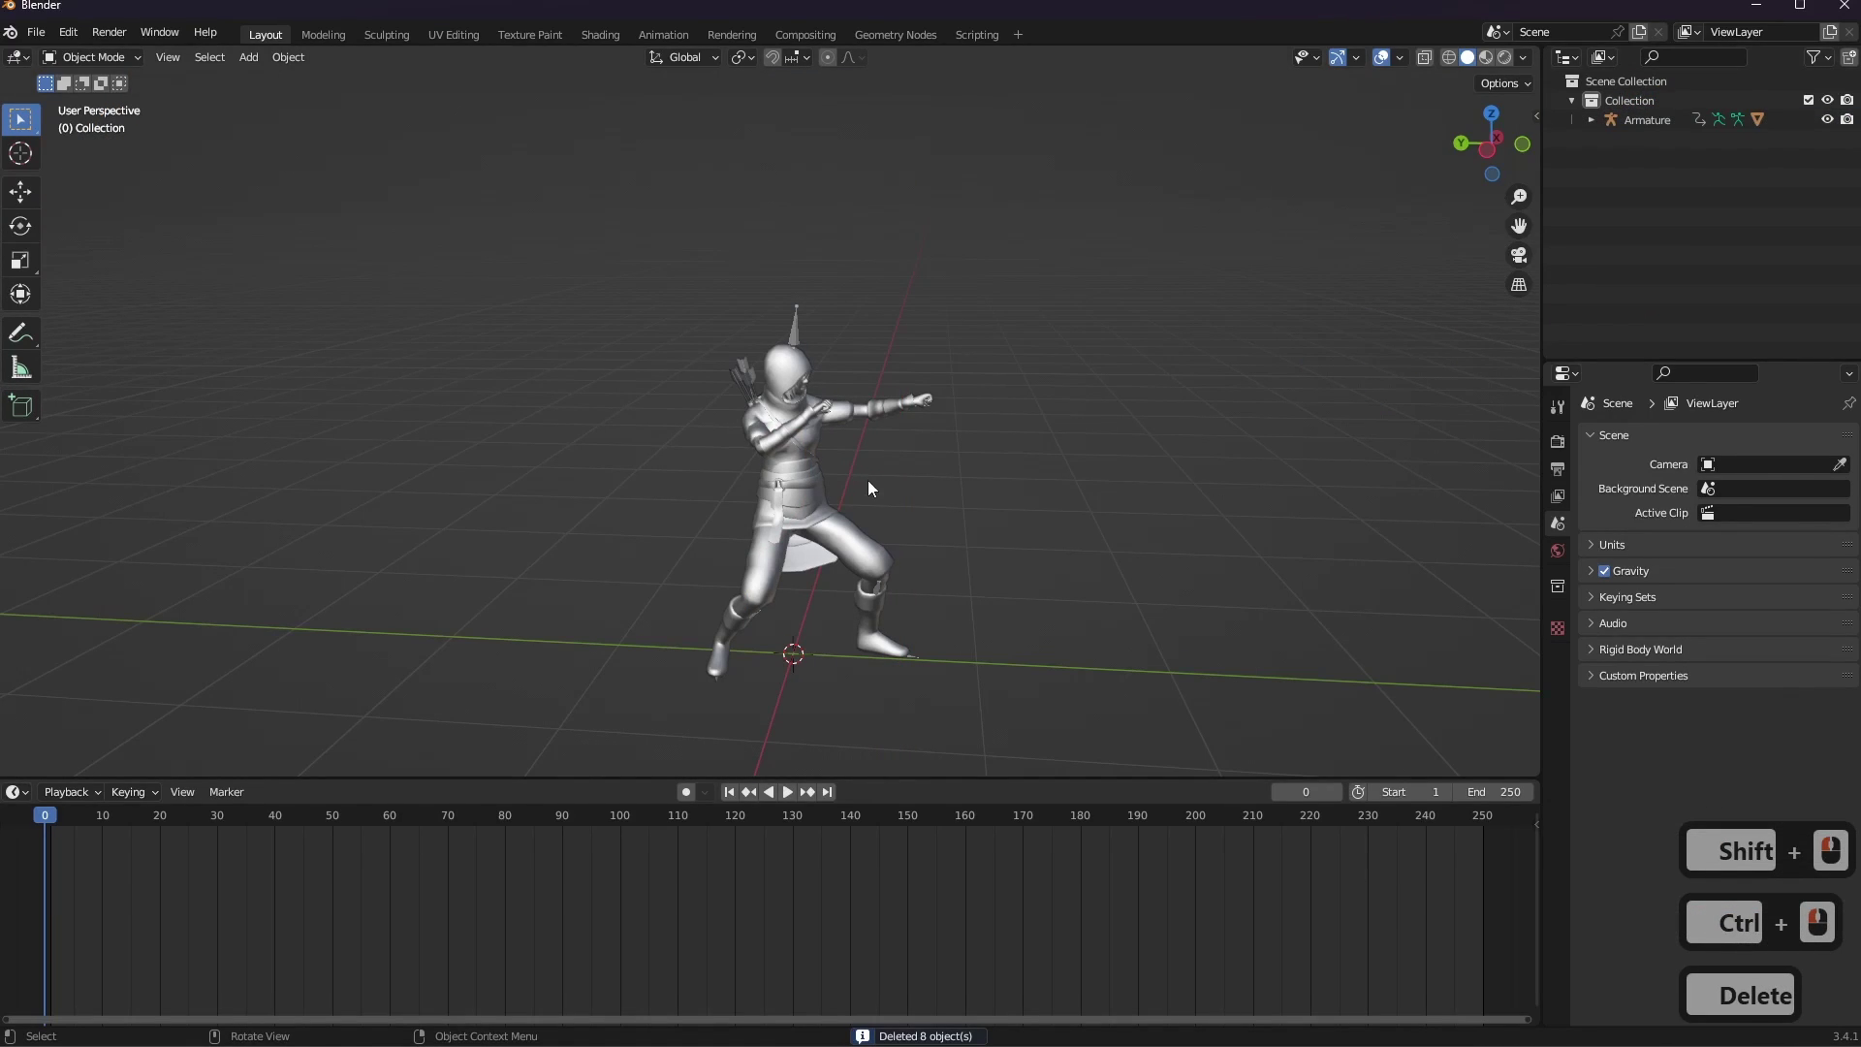
left_click(1646, 119)
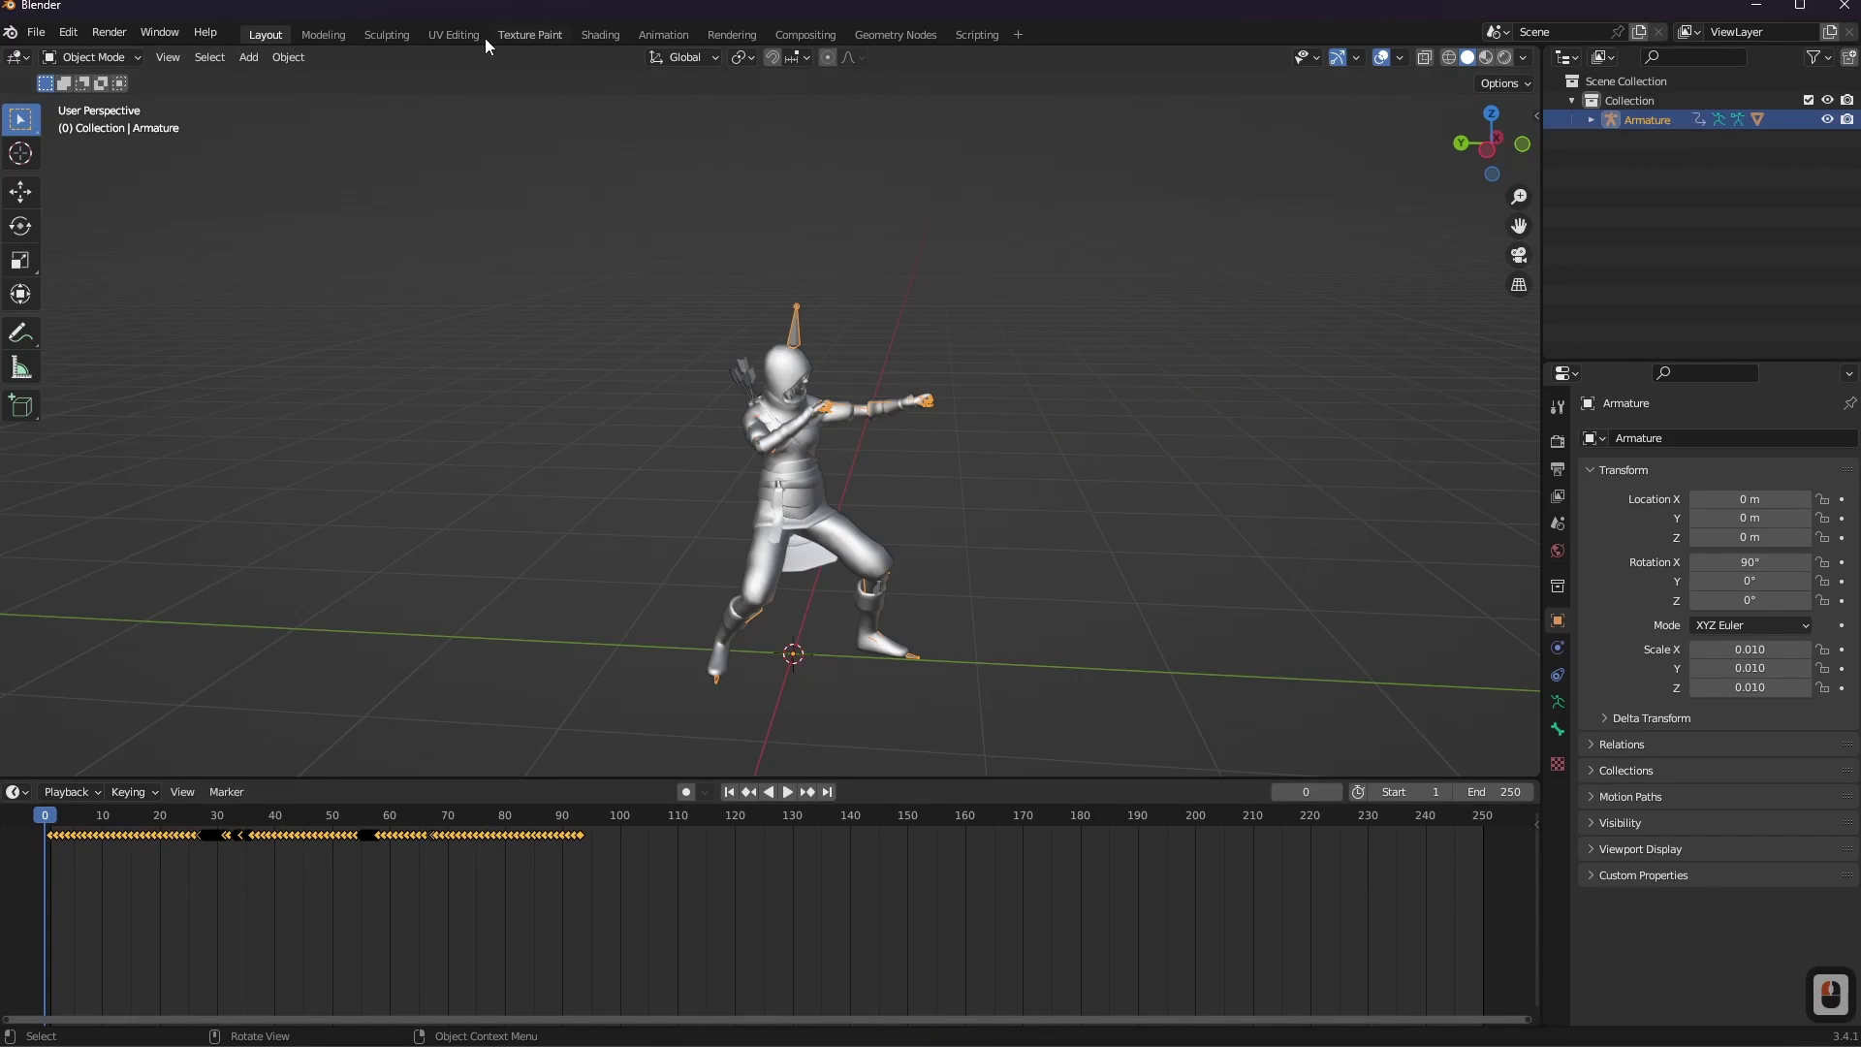
Switch to the Animation workspace, enlarge the keyframe area and preview the animation.
left_click(662, 33)
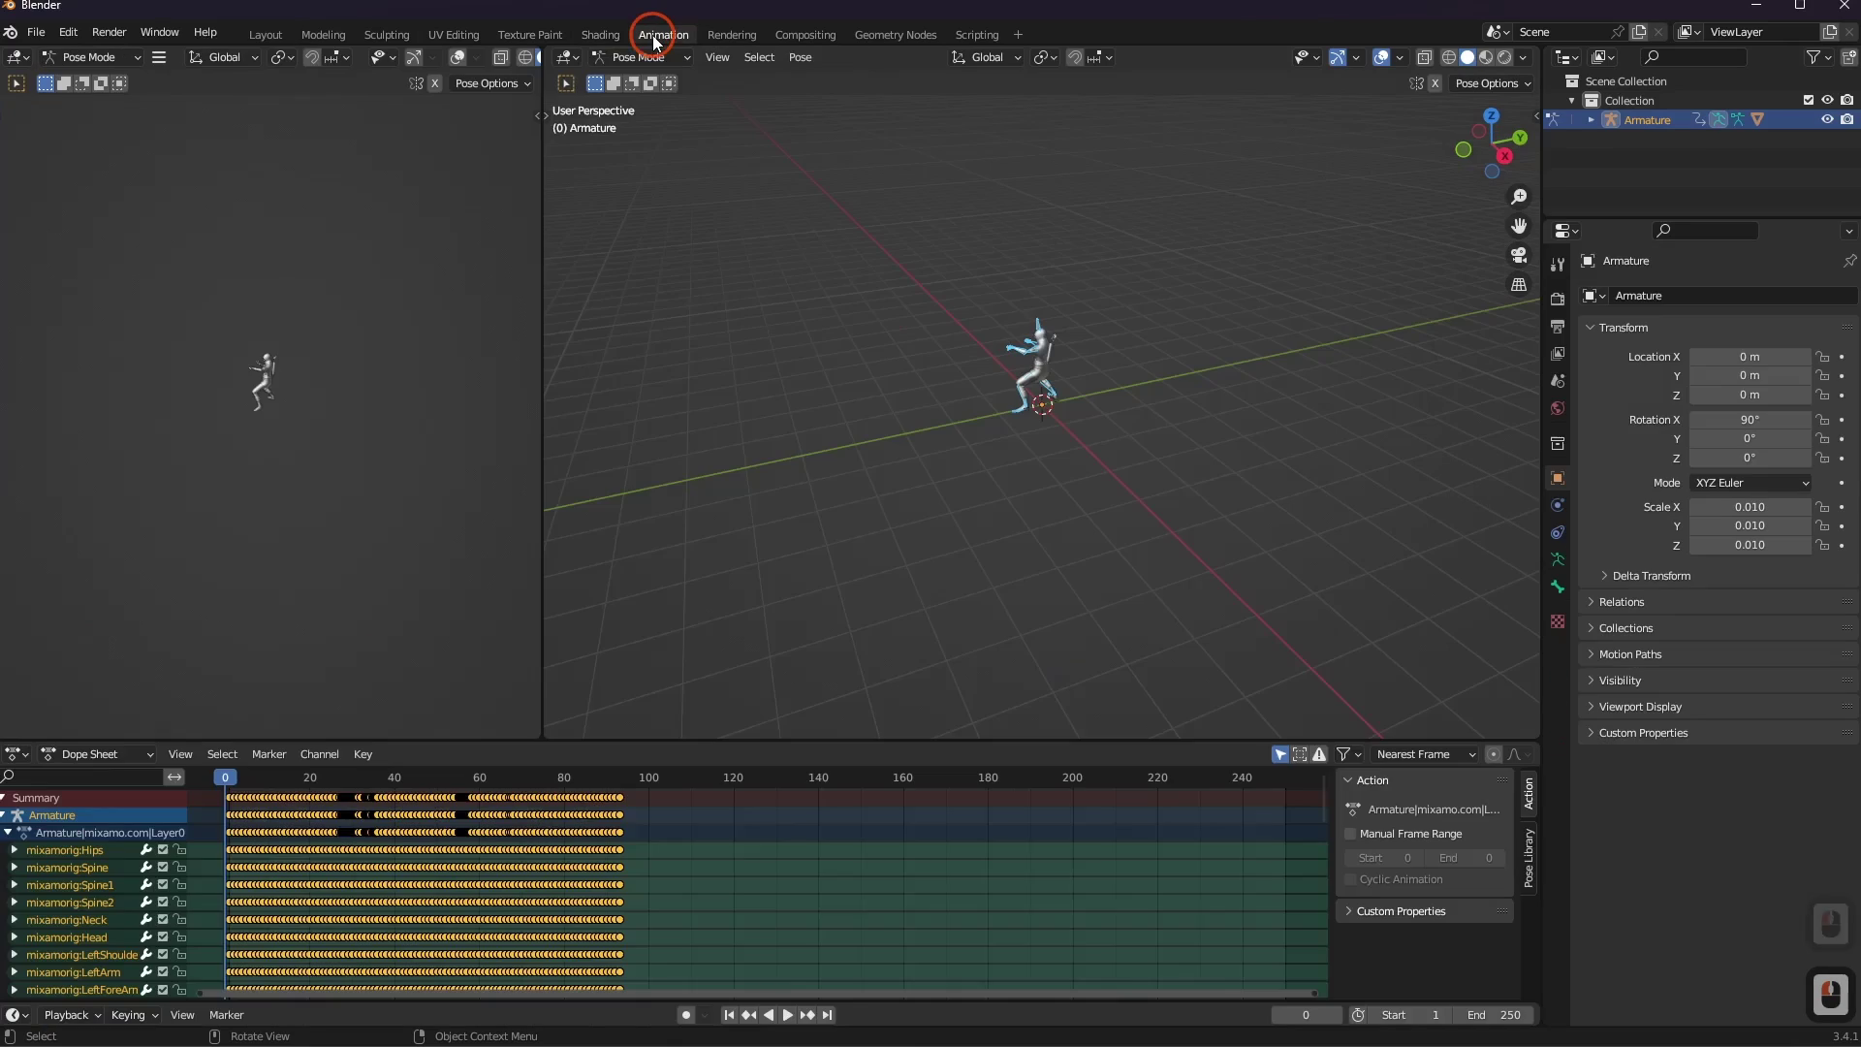
left_click_drag(388, 740, 441, 616)
scroll(892, 440, "up", 7)
middle_click_drag(988, 385, 1318, 487)
scroll(1318, 488, "up", 3)
middle_click_drag(1318, 488, 1144, 489, "shift")
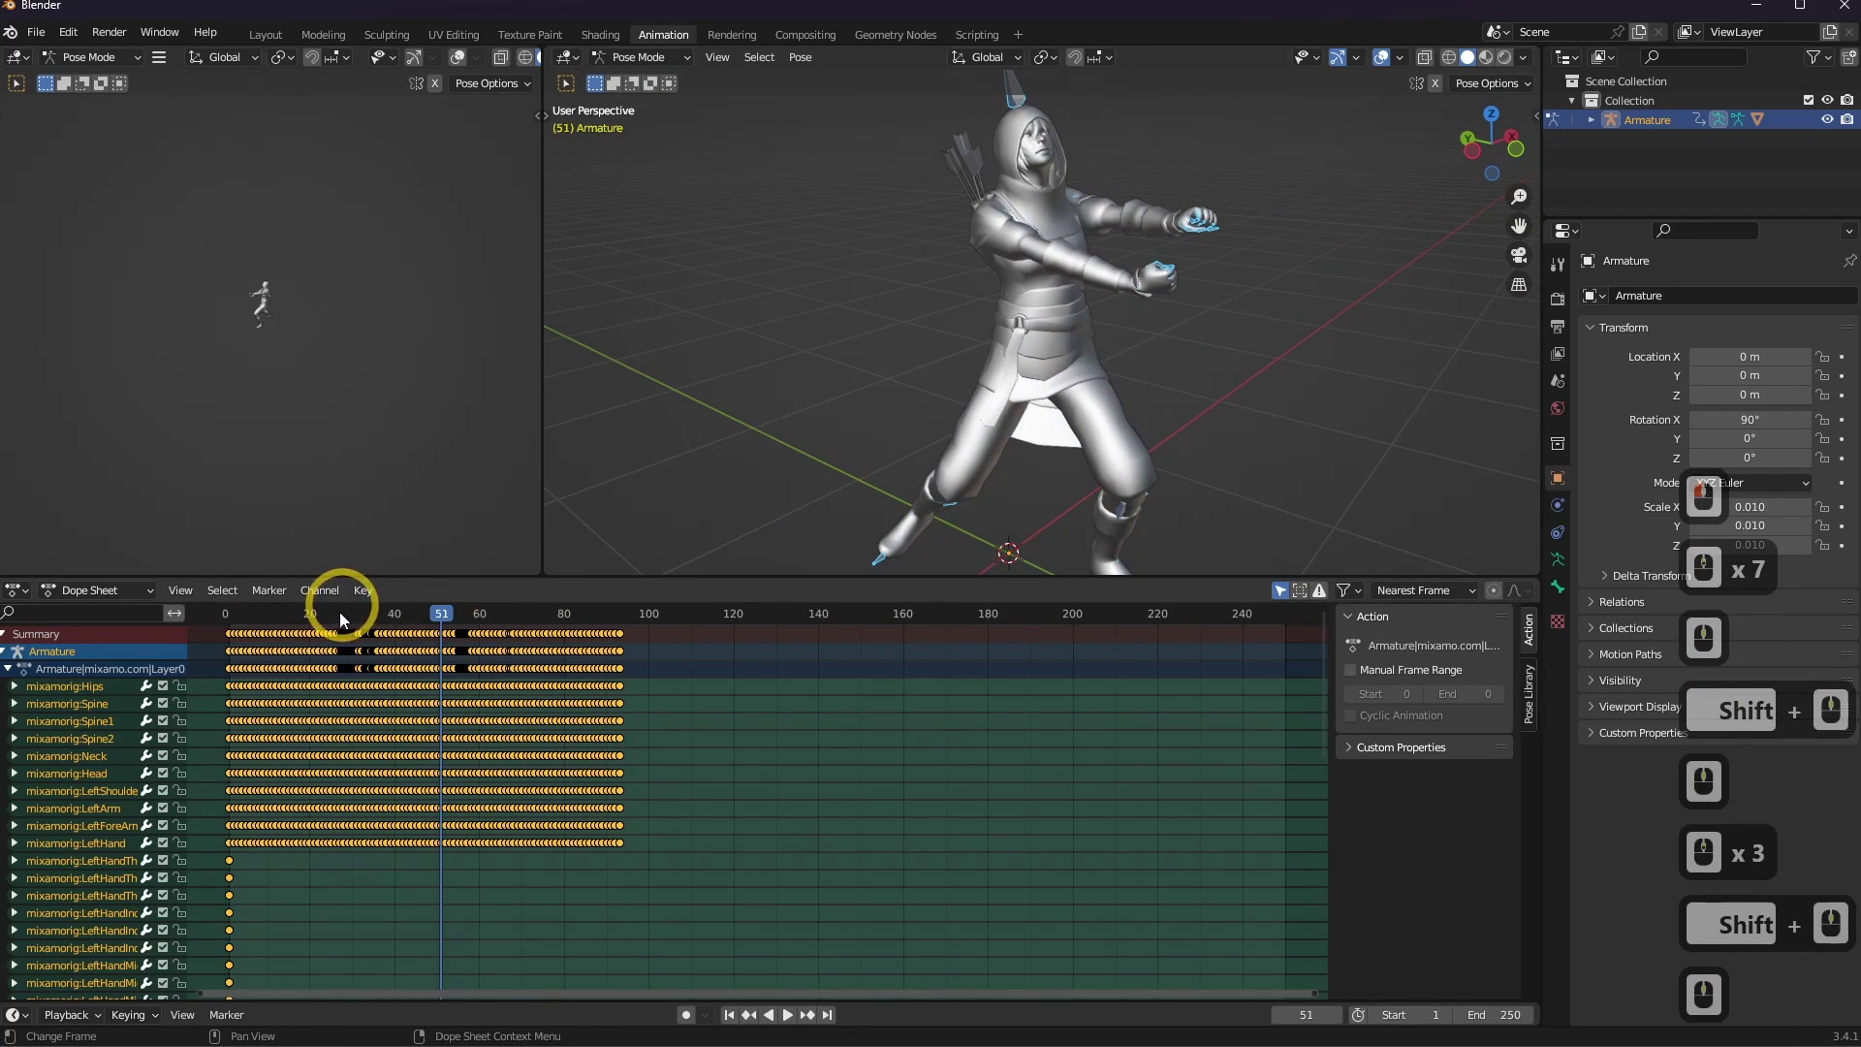
left_click_drag(339, 613, 613, 620)
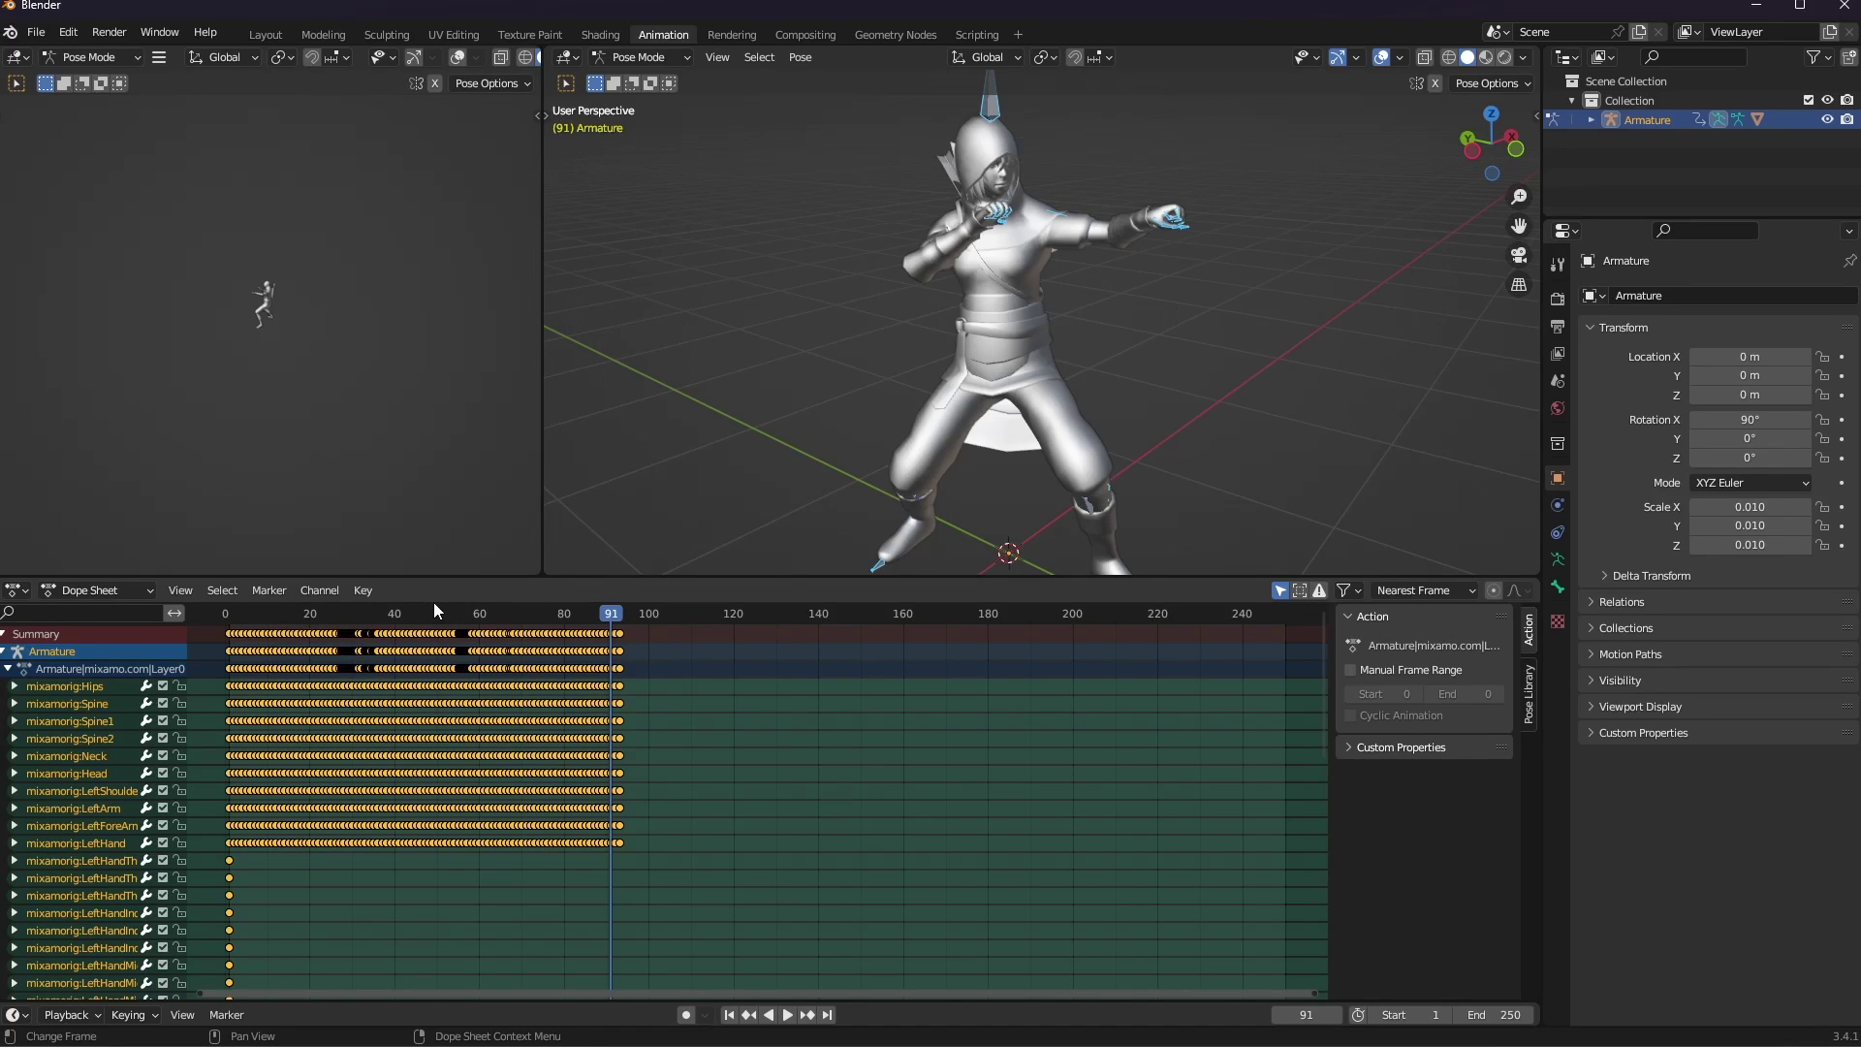
Switch the Dope Sheet to the Action Editor and play the action through frame 68.
left_click(147, 597)
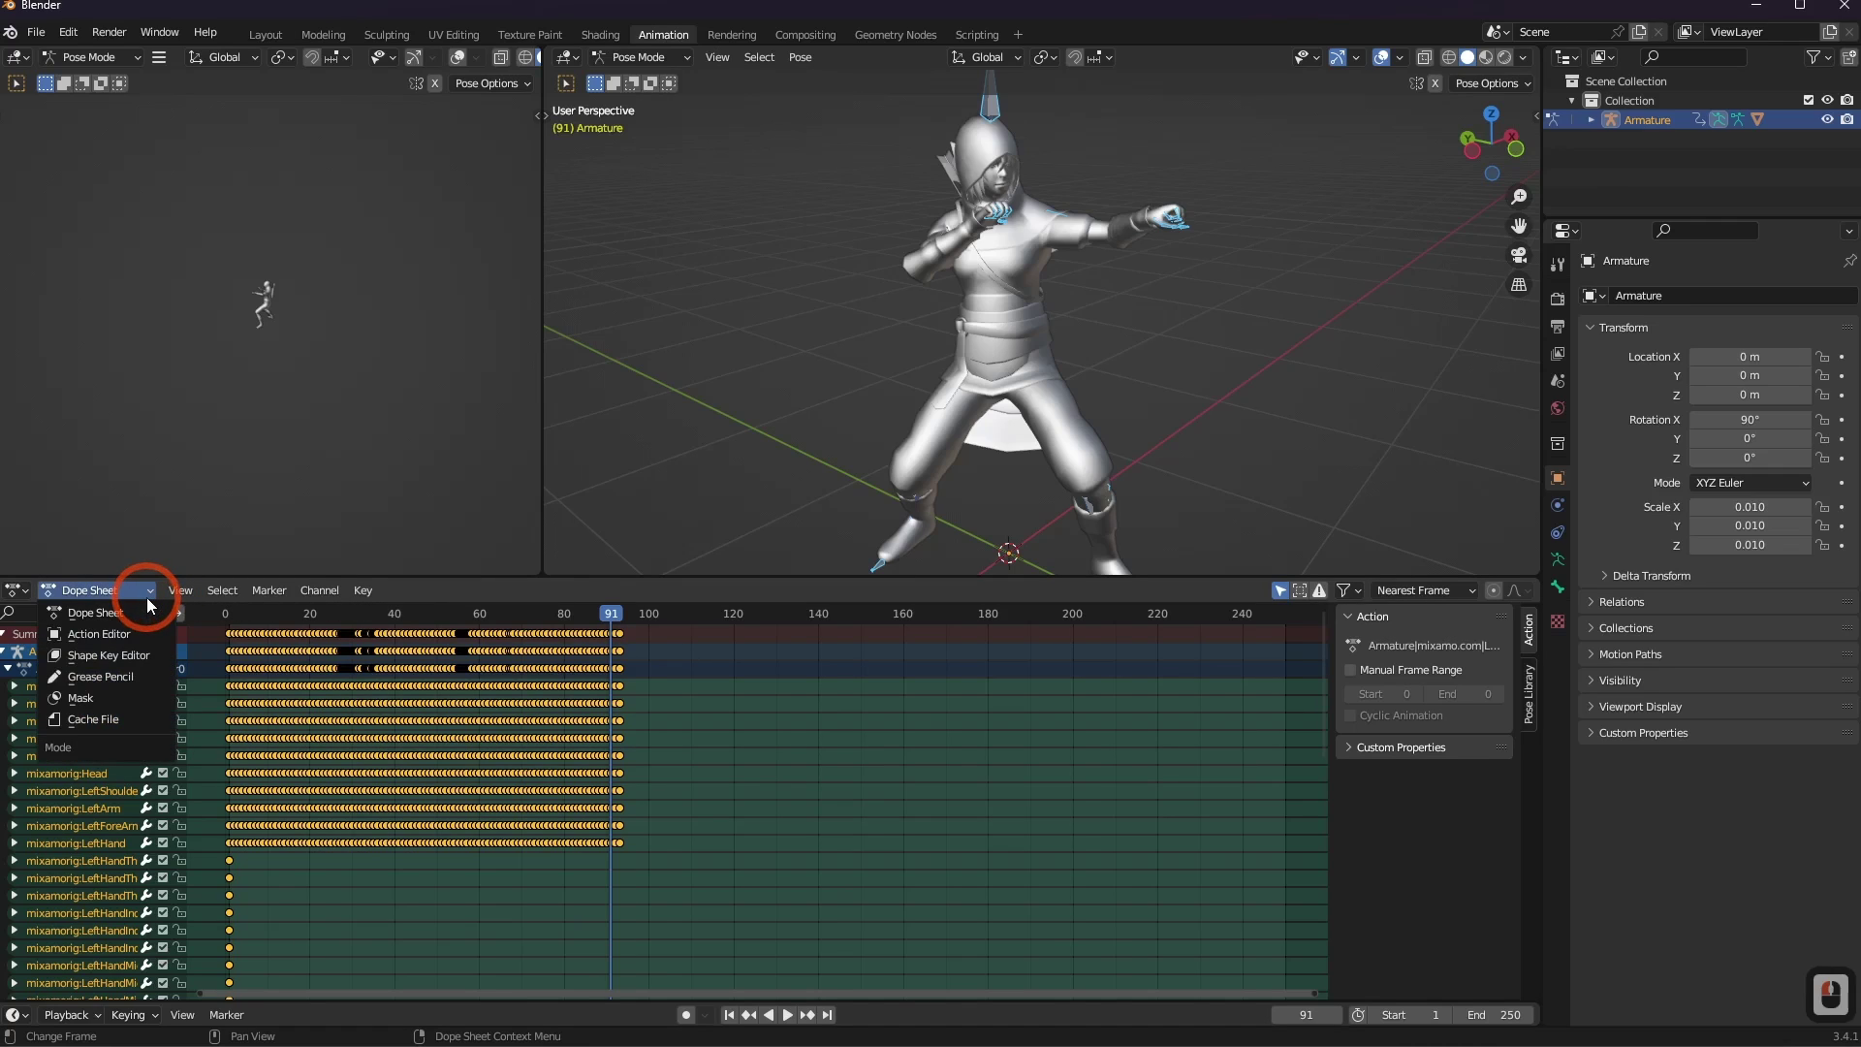
left_click(113, 634)
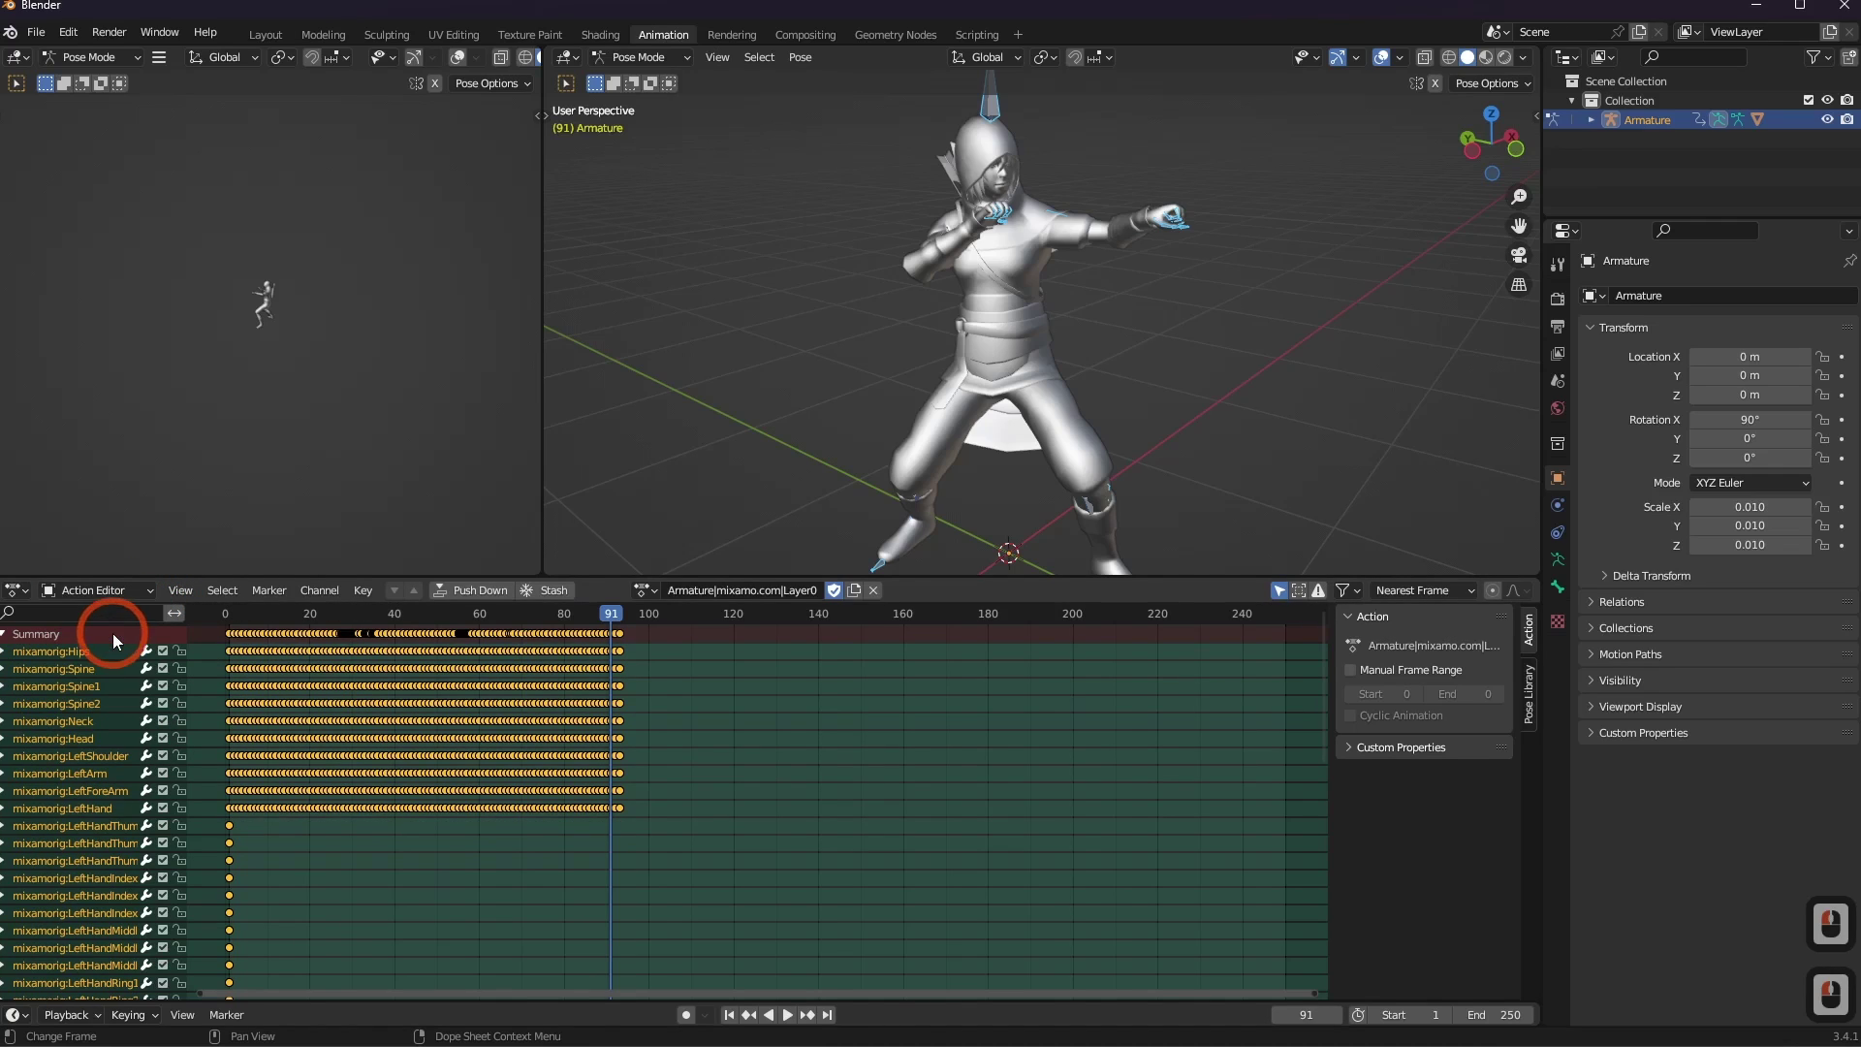
key("space")
left_click(254, 617)
left_click_drag(252, 618, 512, 636)
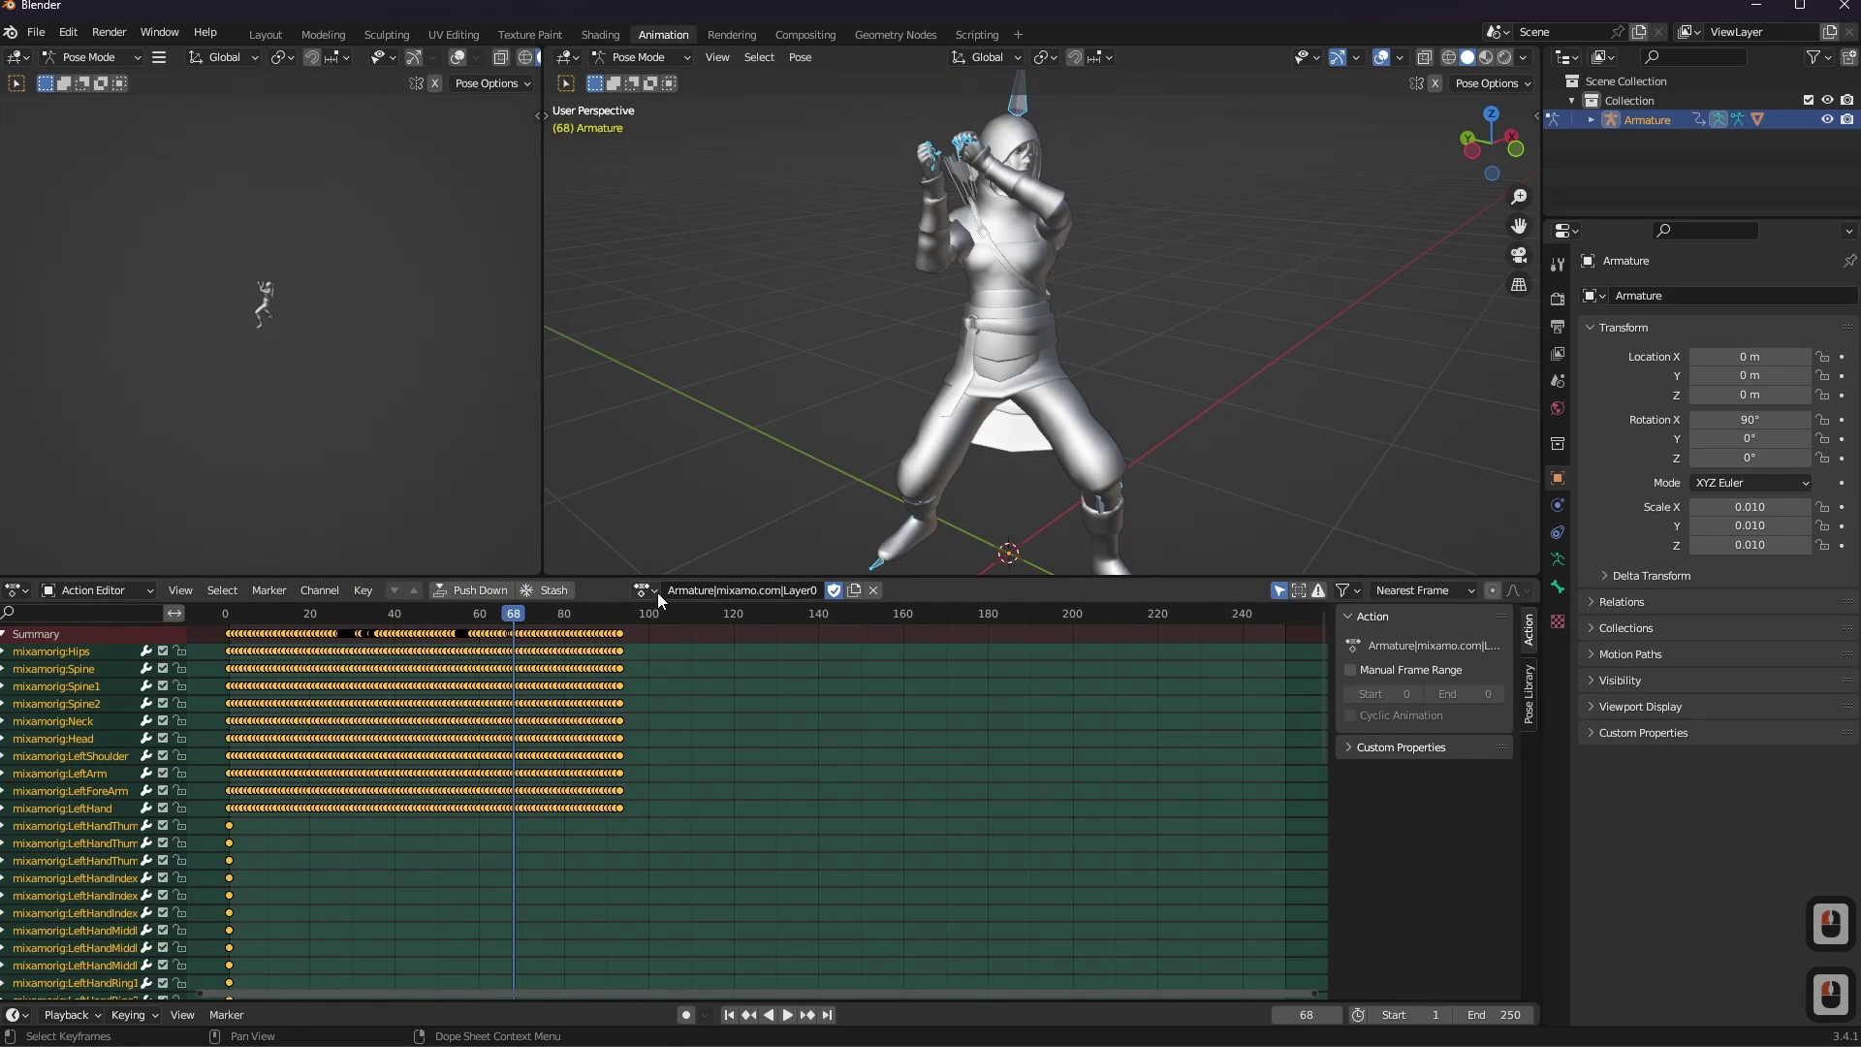
Preview the Armature.001, Armature.002 and following actions from the Browse Action list.
left_click(658, 595)
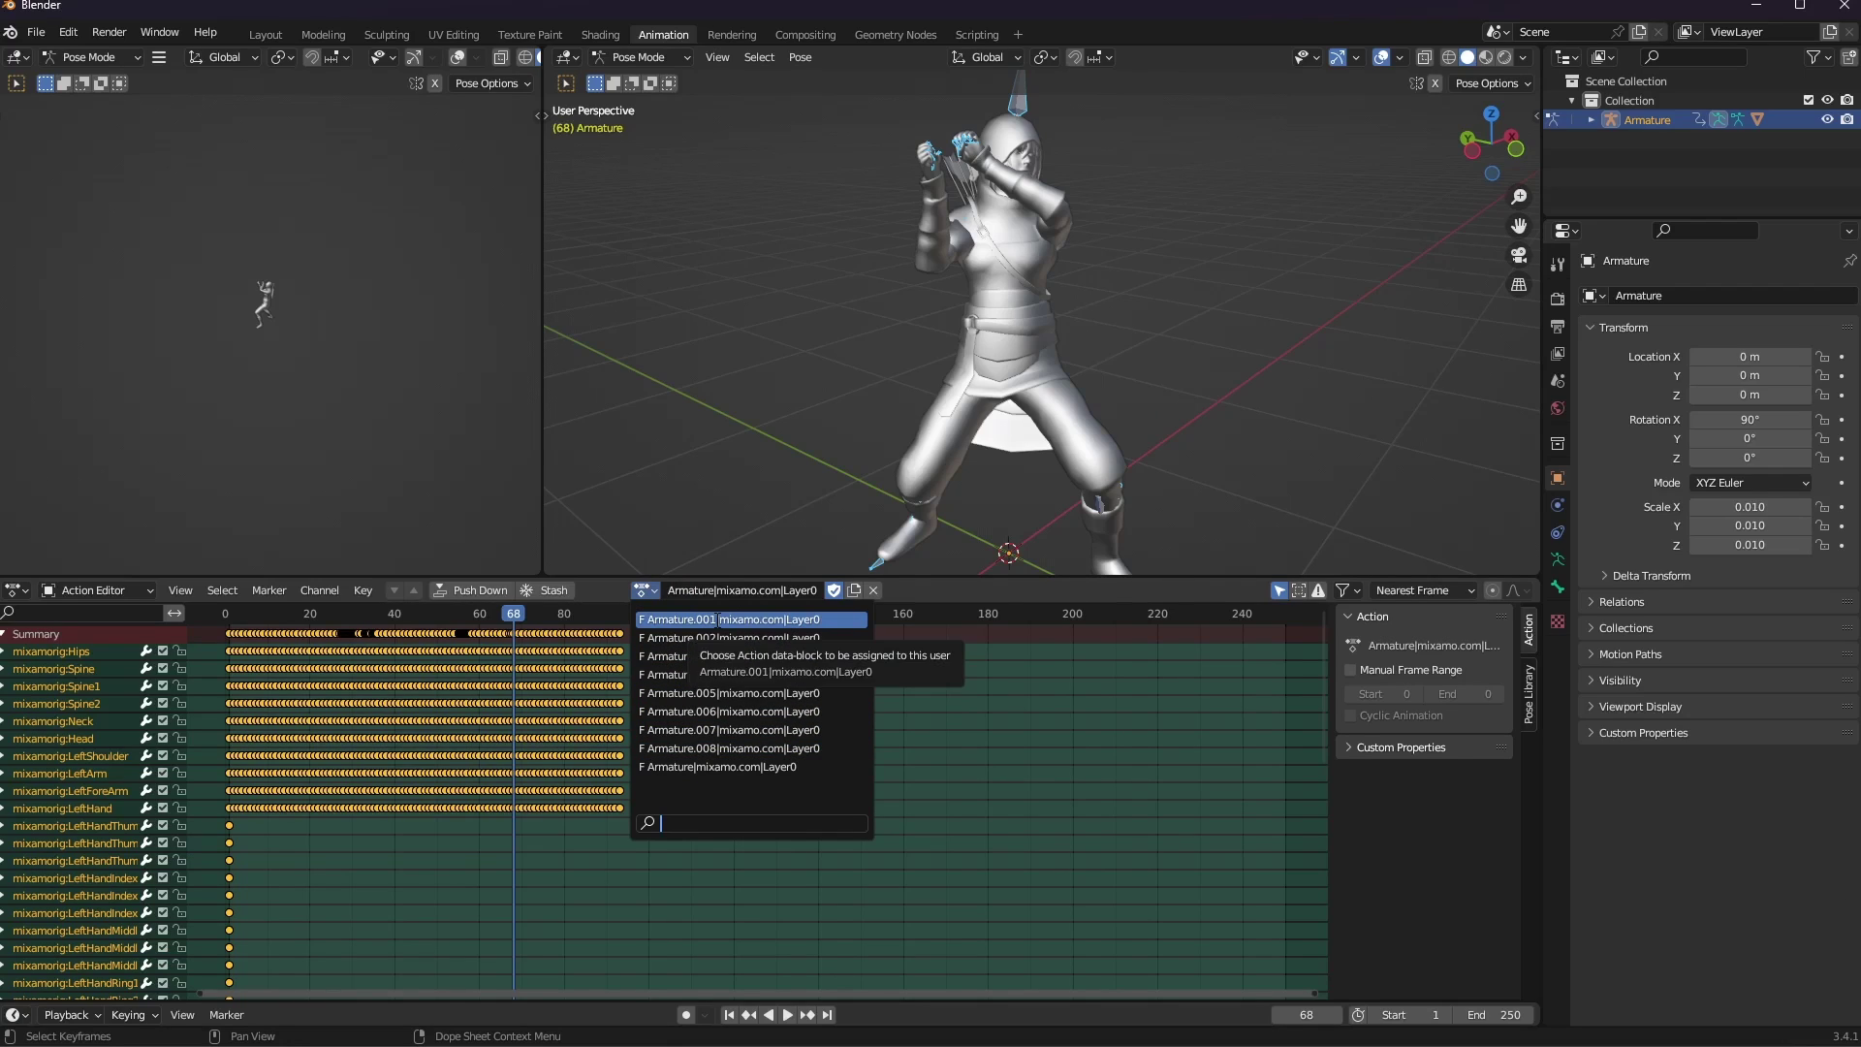
left_click(640, 620)
left_click_drag(329, 620, 177, 590)
left_click(629, 589)
left_click(639, 637)
left_click(630, 589)
left_click(640, 656)
left_click(295, 624)
key("ctrl+z")
Assign the Armature.004 action, stop playback and view the character from the side.
left_click(630, 590)
left_click(640, 653)
key("Escape")
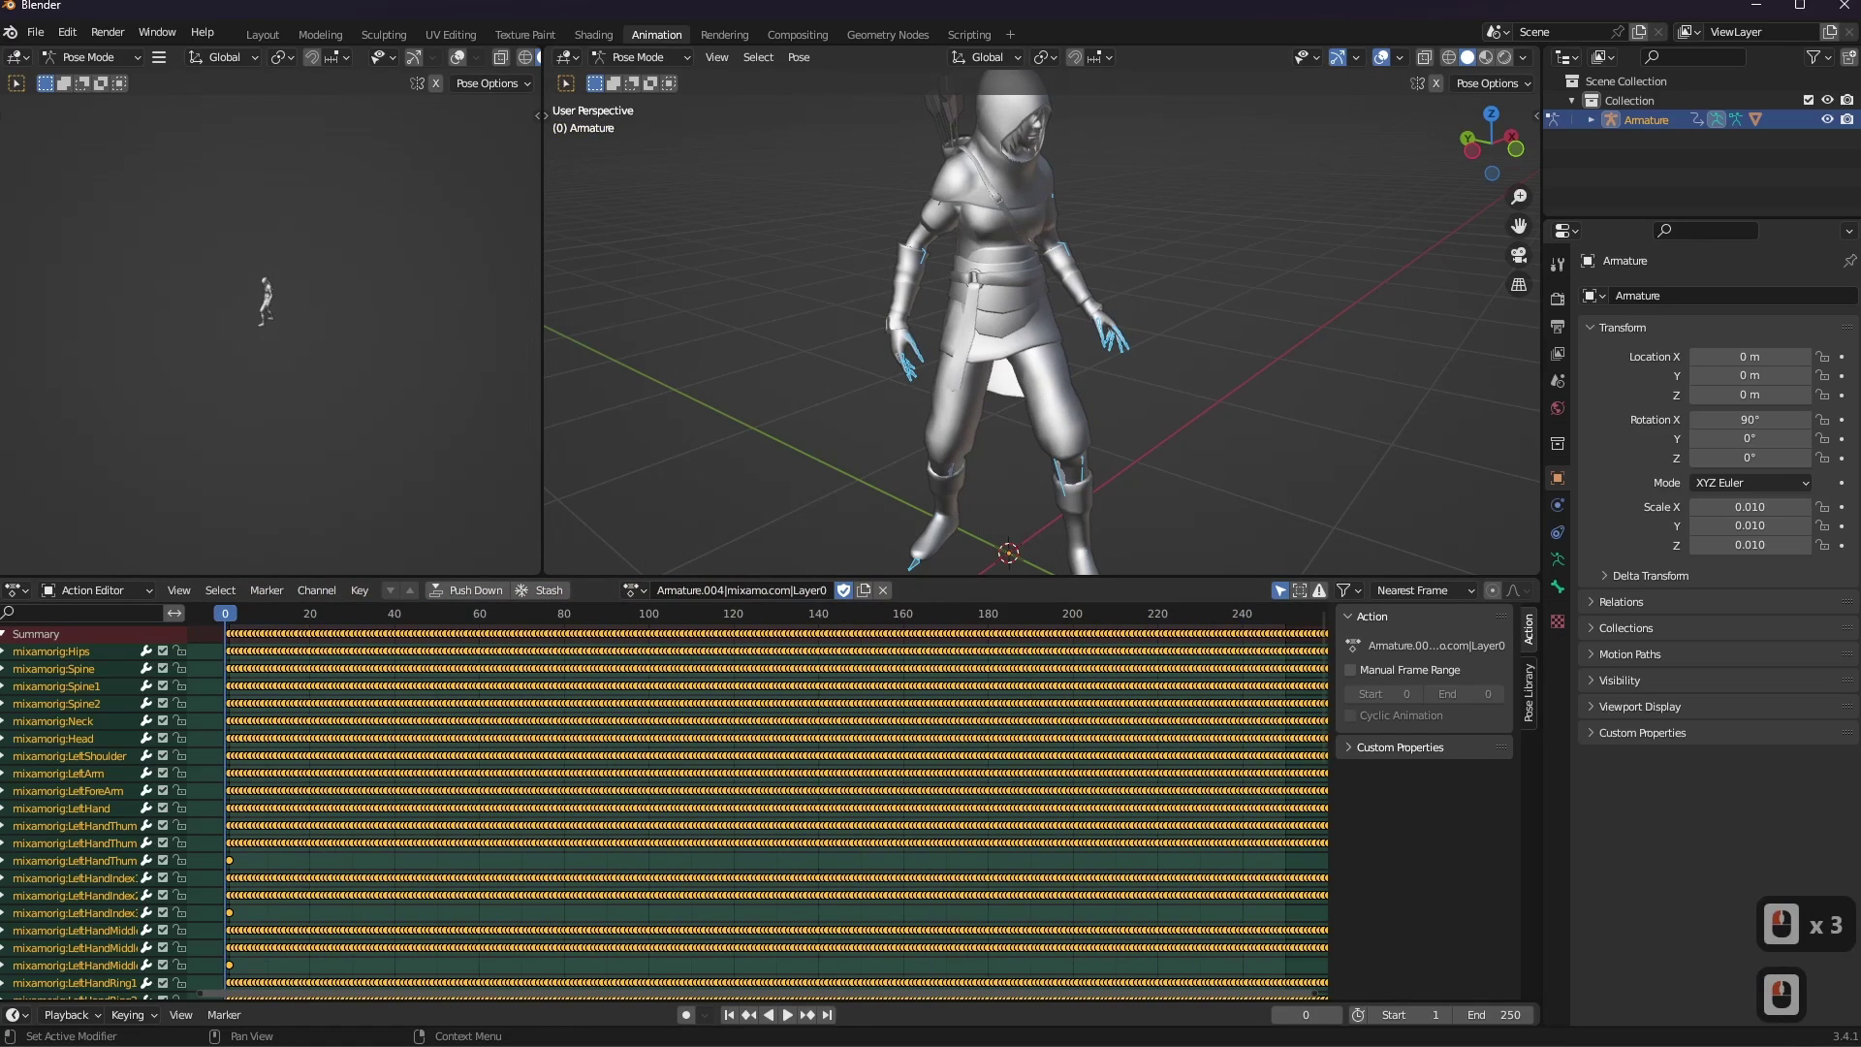
scroll(1147, 341, "down", 5)
middle_click_drag(1147, 341, 1066, 387)
scroll(969, 392, "up", 5)
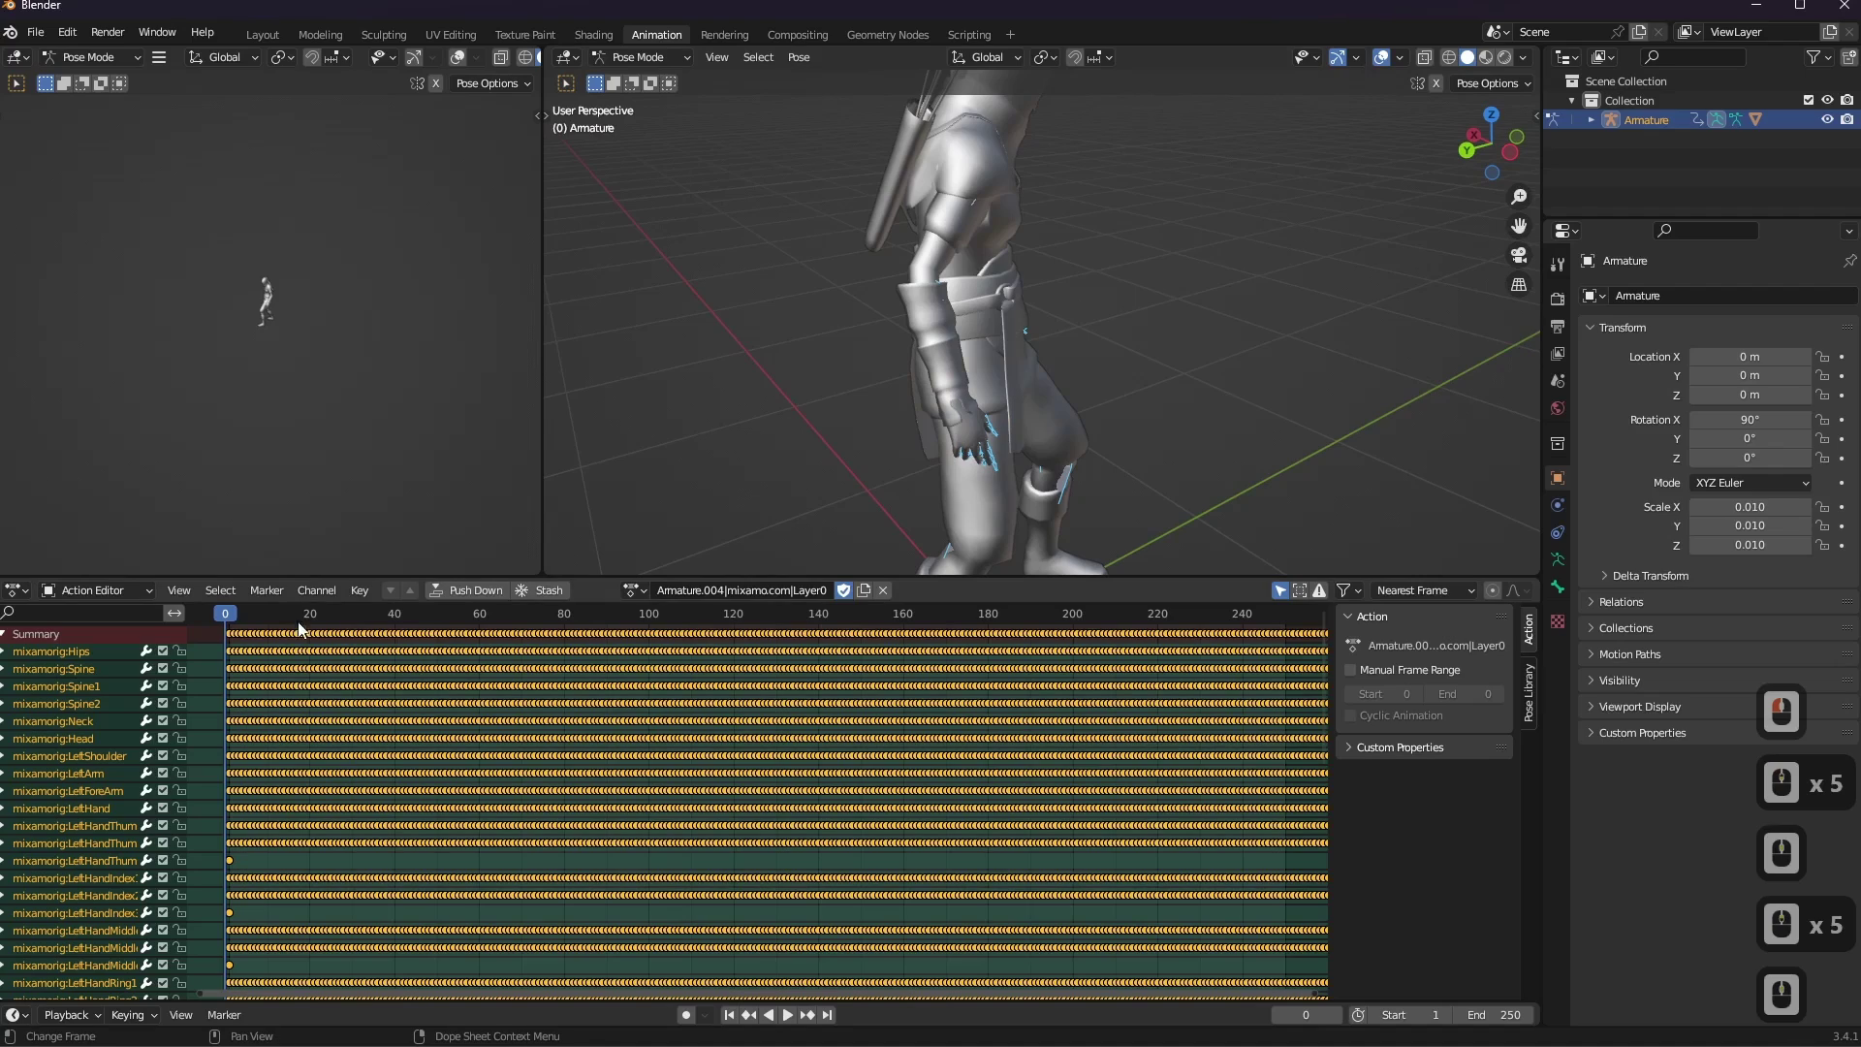
left_click(630, 592)
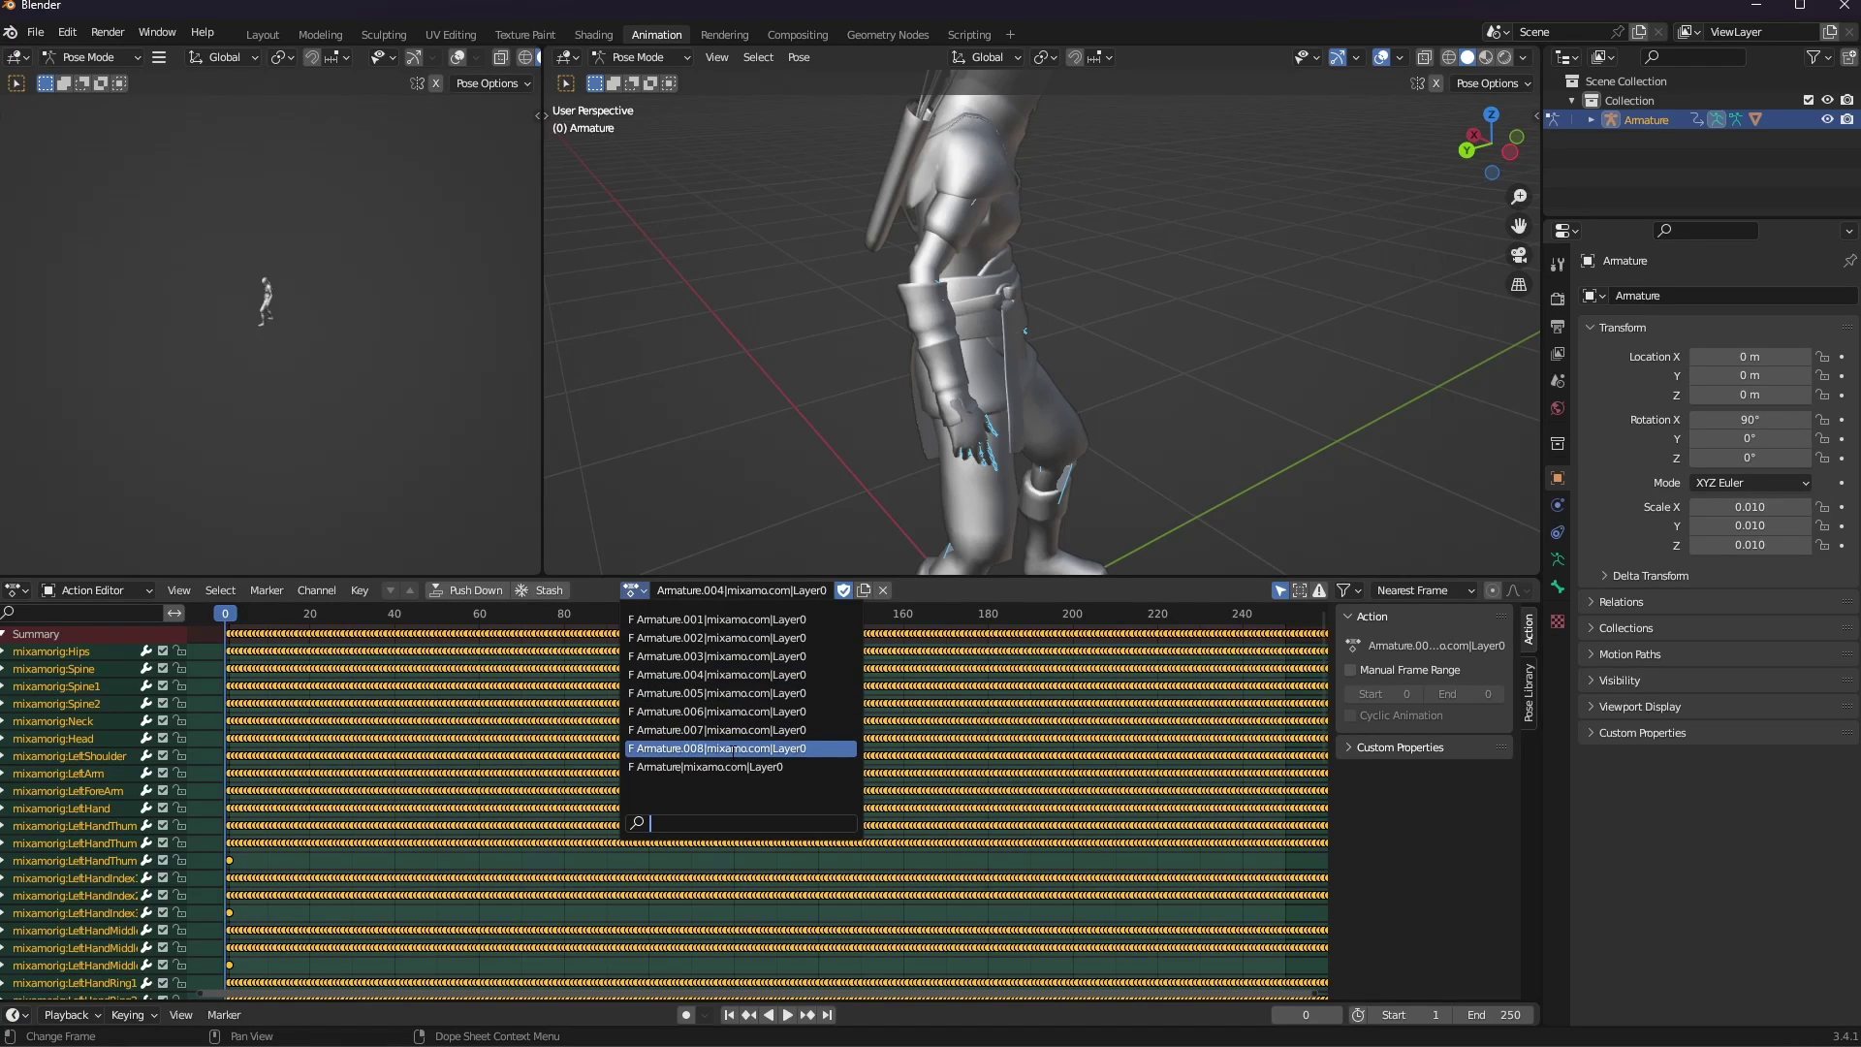
Rename the current action to Idle and Armature.001 to Fall Idle.
left_click(761, 598)
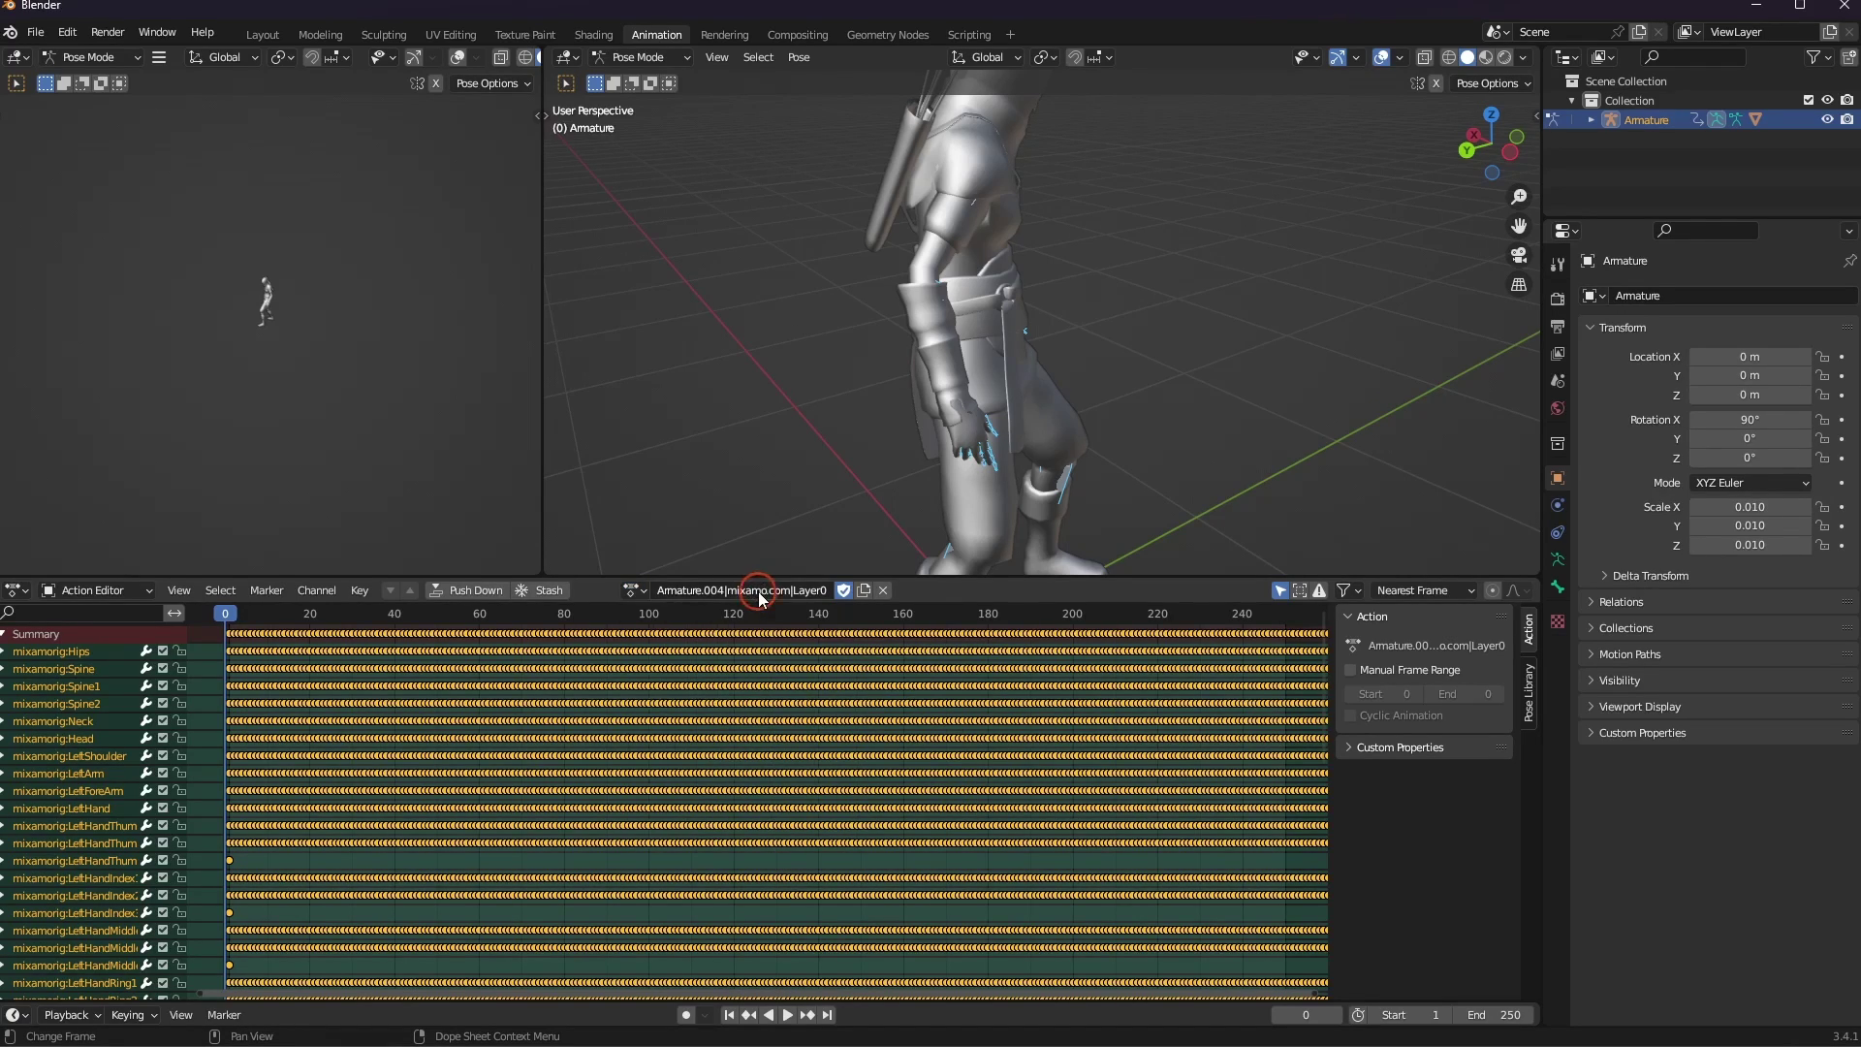
double_click(761, 592)
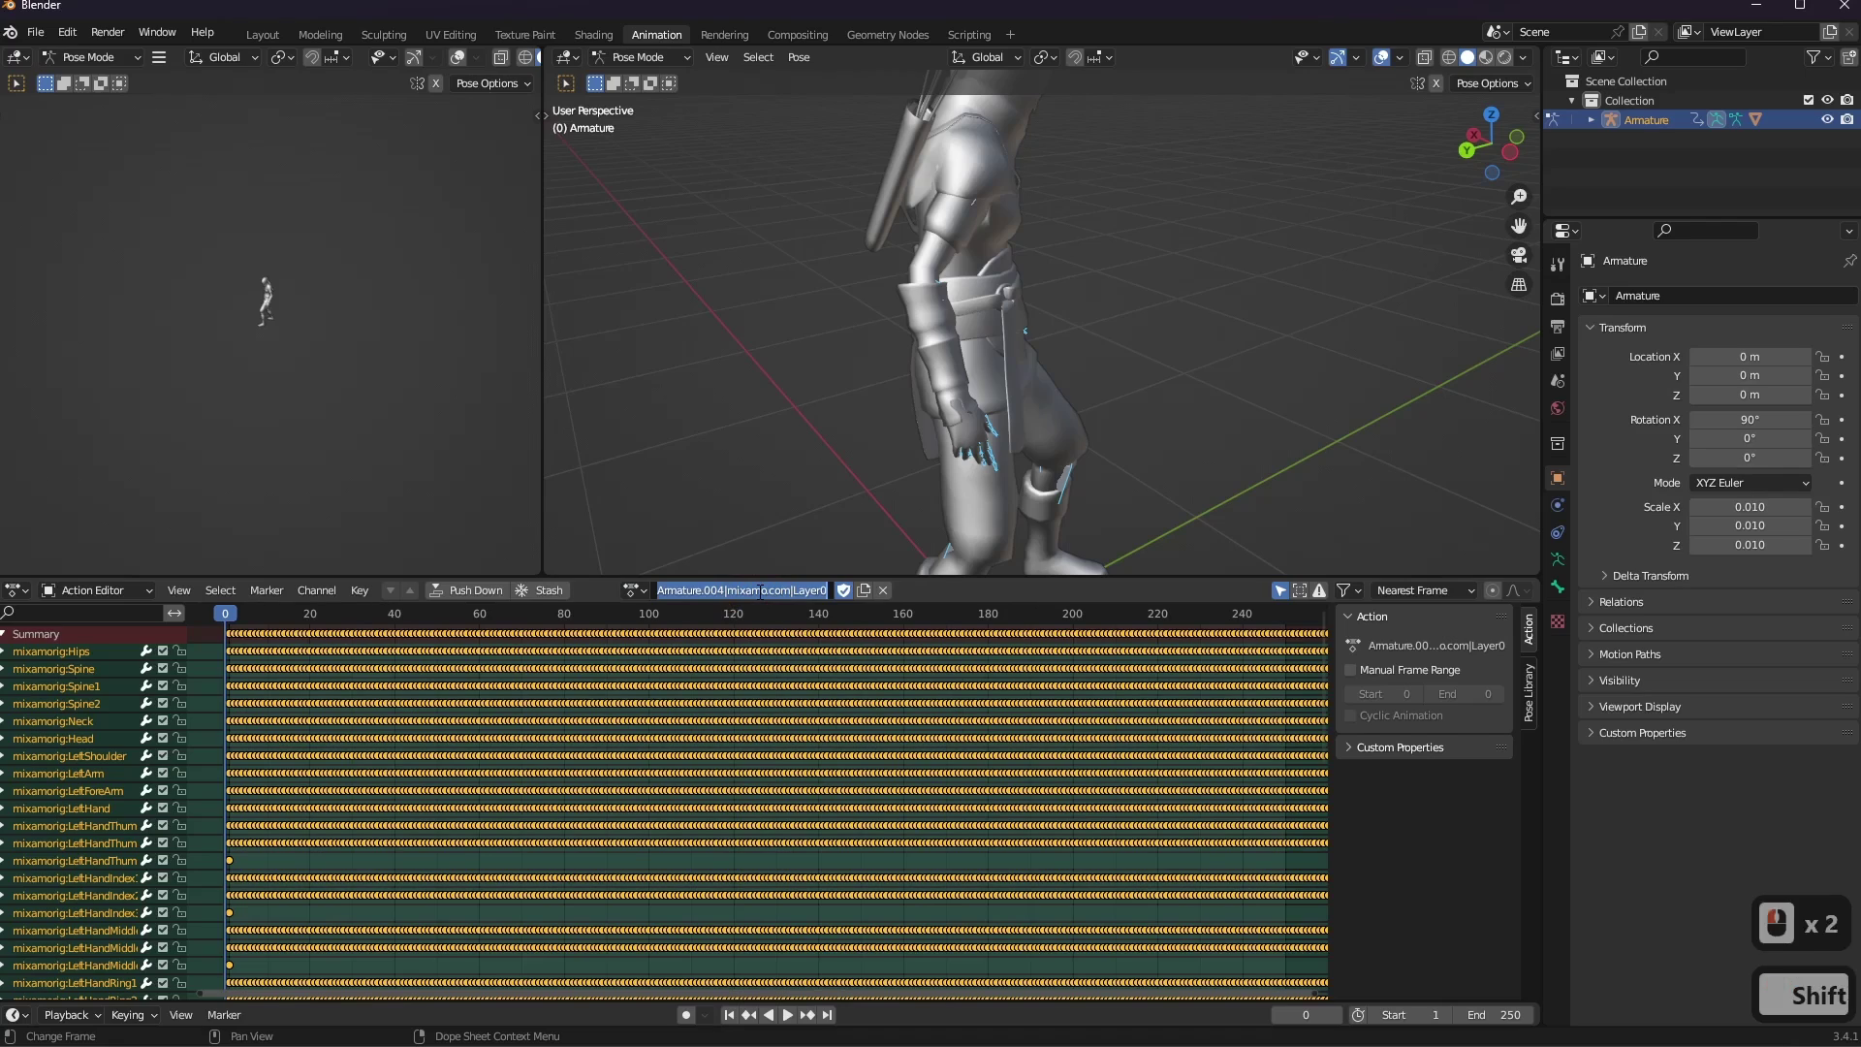
key("BackSpace")
type("Idle")
key("Return")
left_click(668, 590)
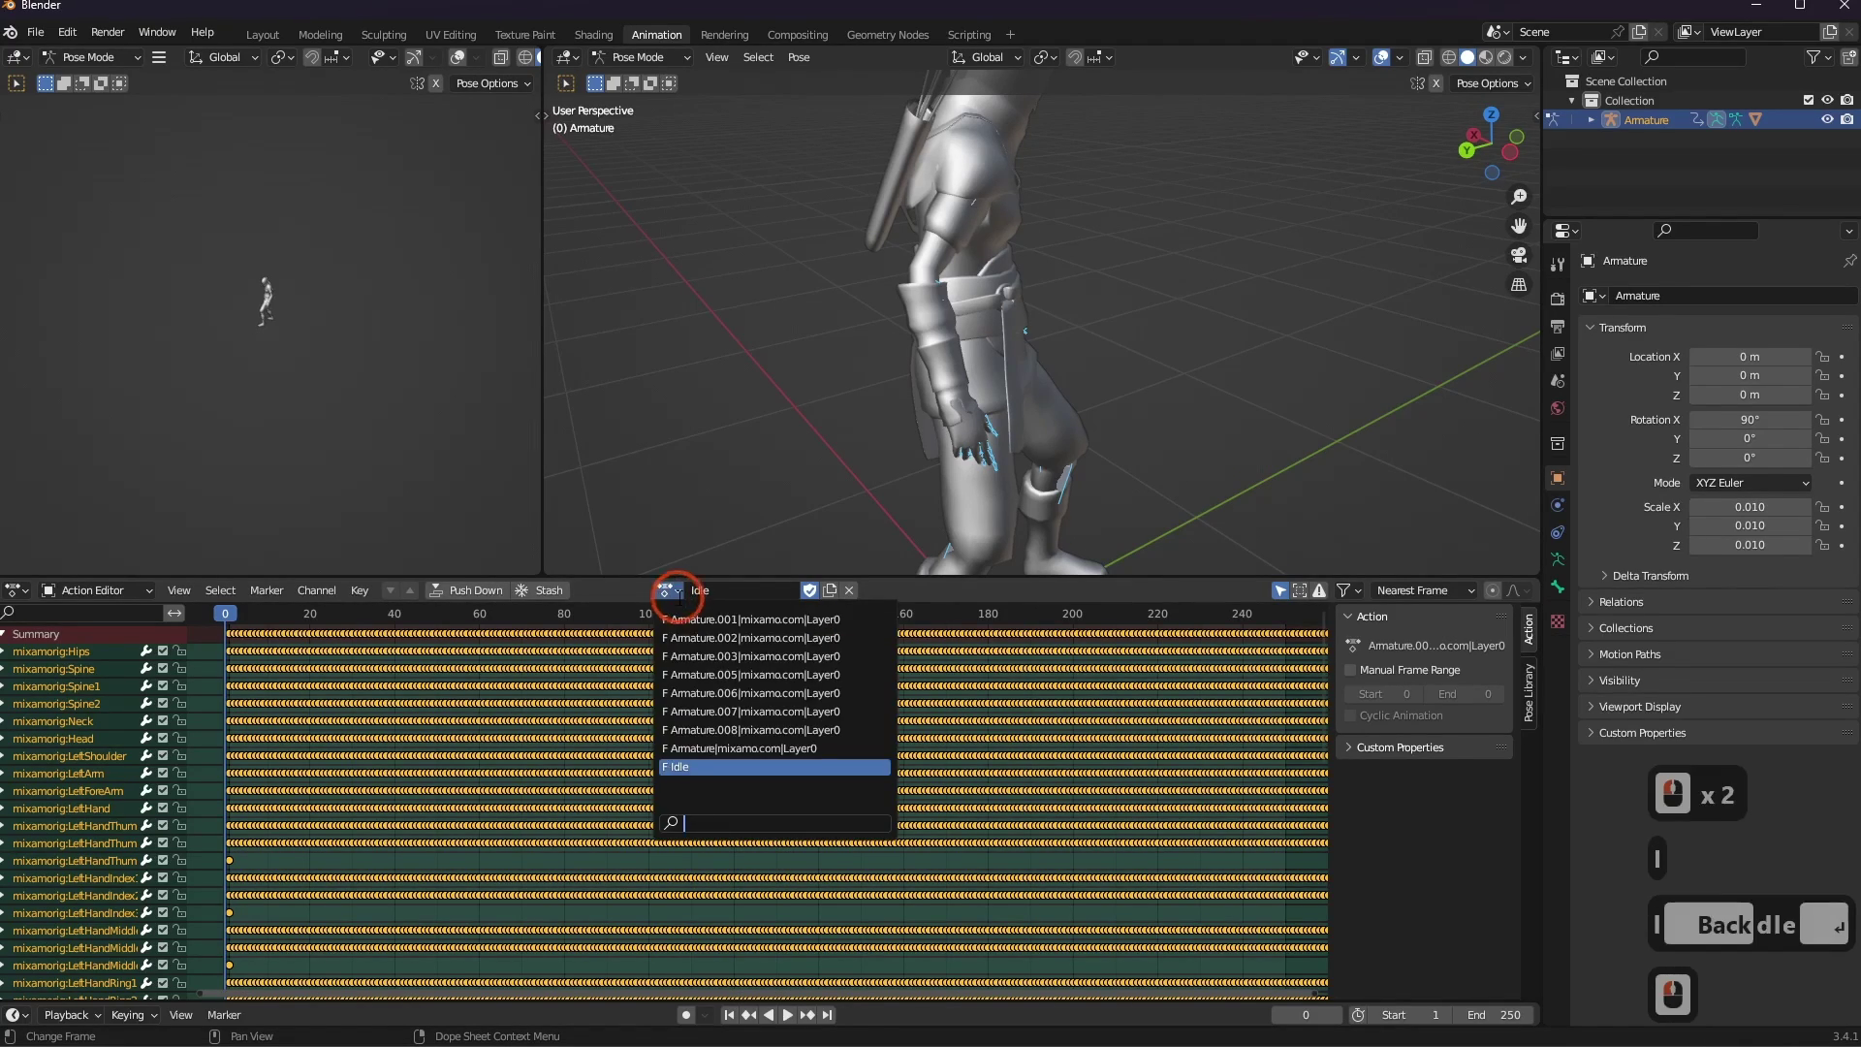
left_click(694, 615)
left_click(727, 591)
type("FA")
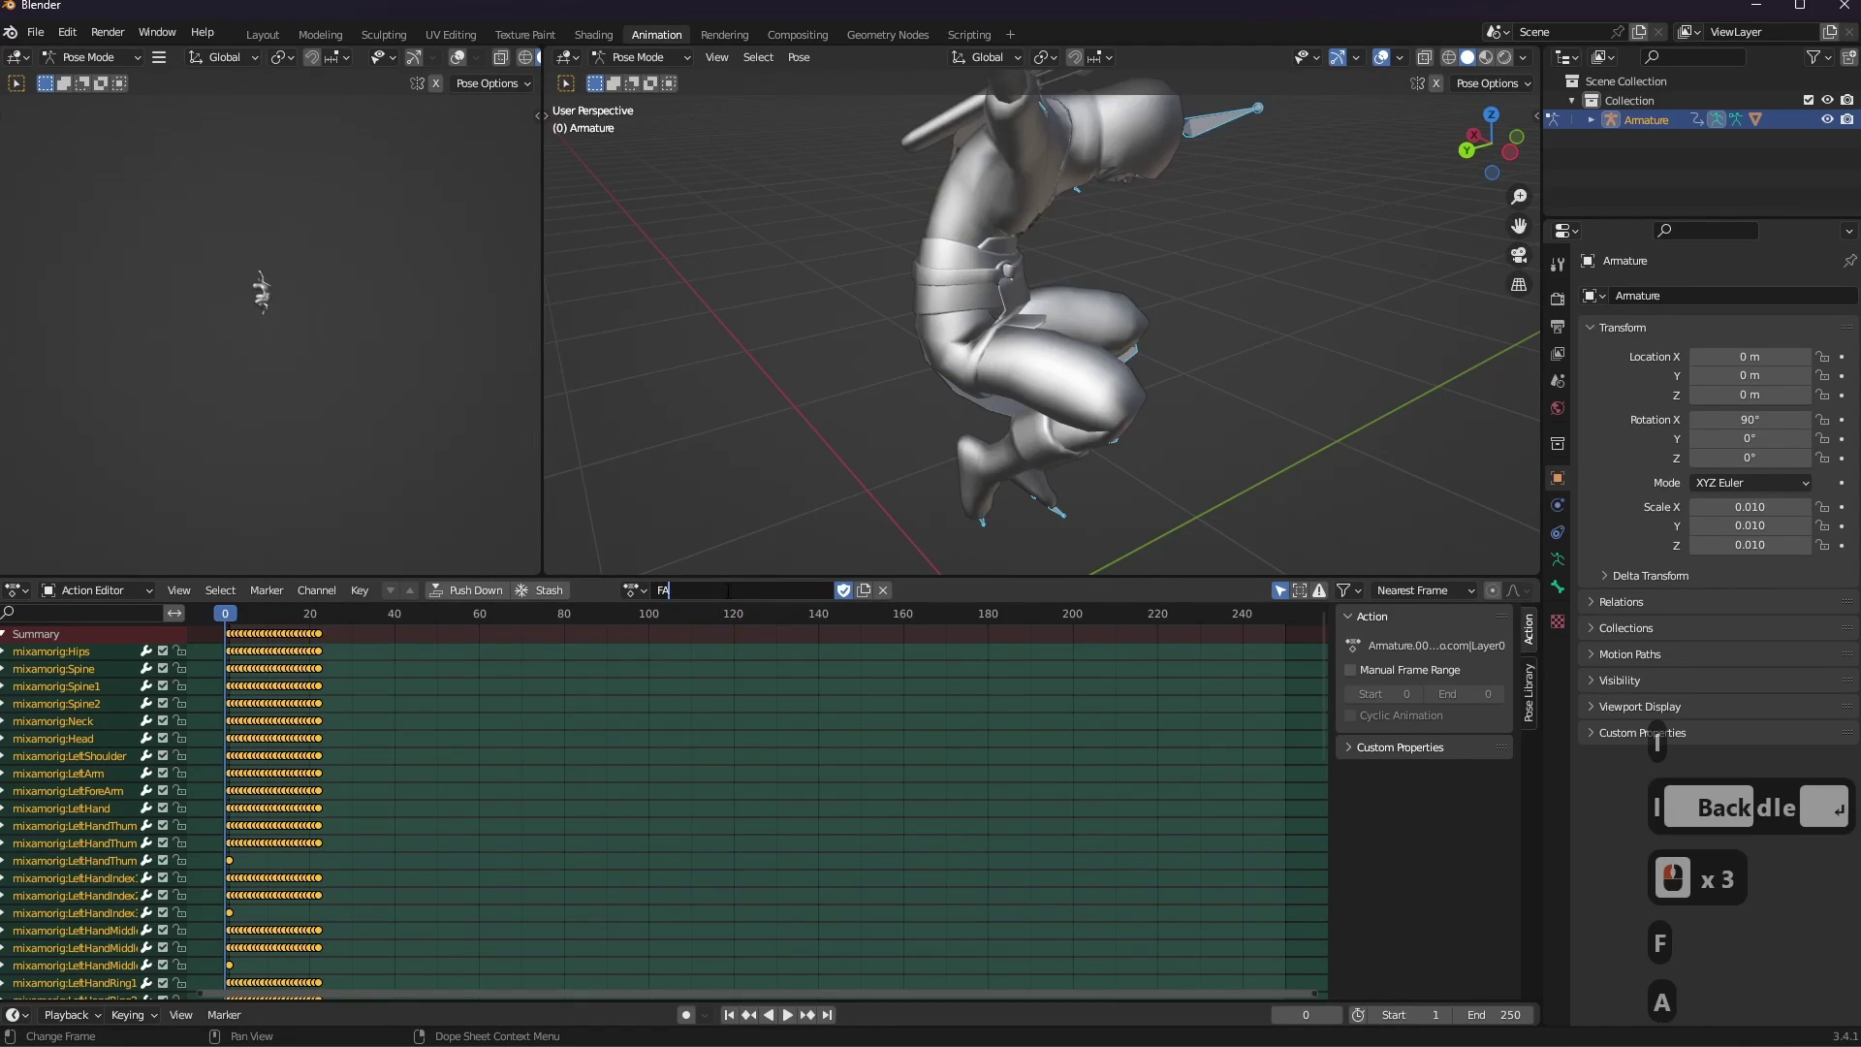
type("ll")
key("BackSpace")
key("BackSpace")
key("BackSpace")
type("all Idle")
key("Return")
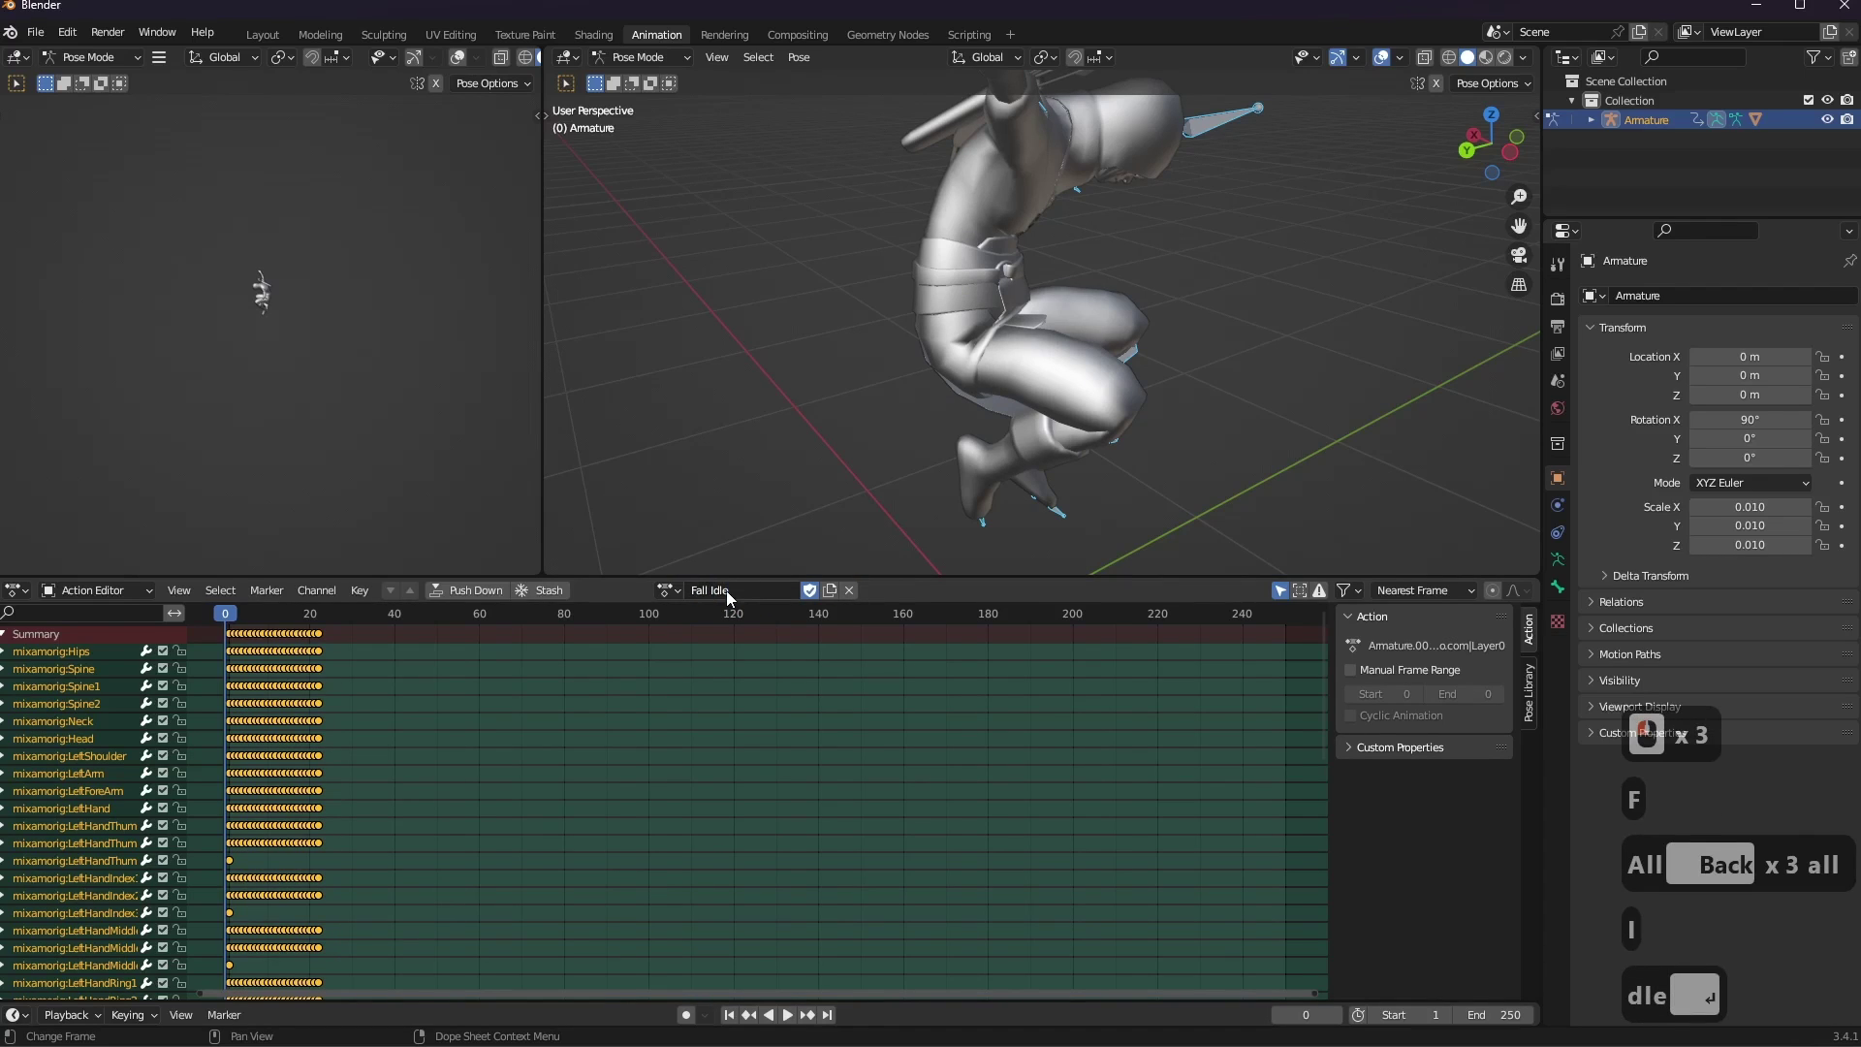
Rename the next two actions to Straif Left and Fall Land.
left_click(668, 590)
left_click(694, 618)
left_click(726, 591)
type("Straif Left")
key("Return")
left_click(669, 589)
left_click(694, 618)
left_click(727, 591)
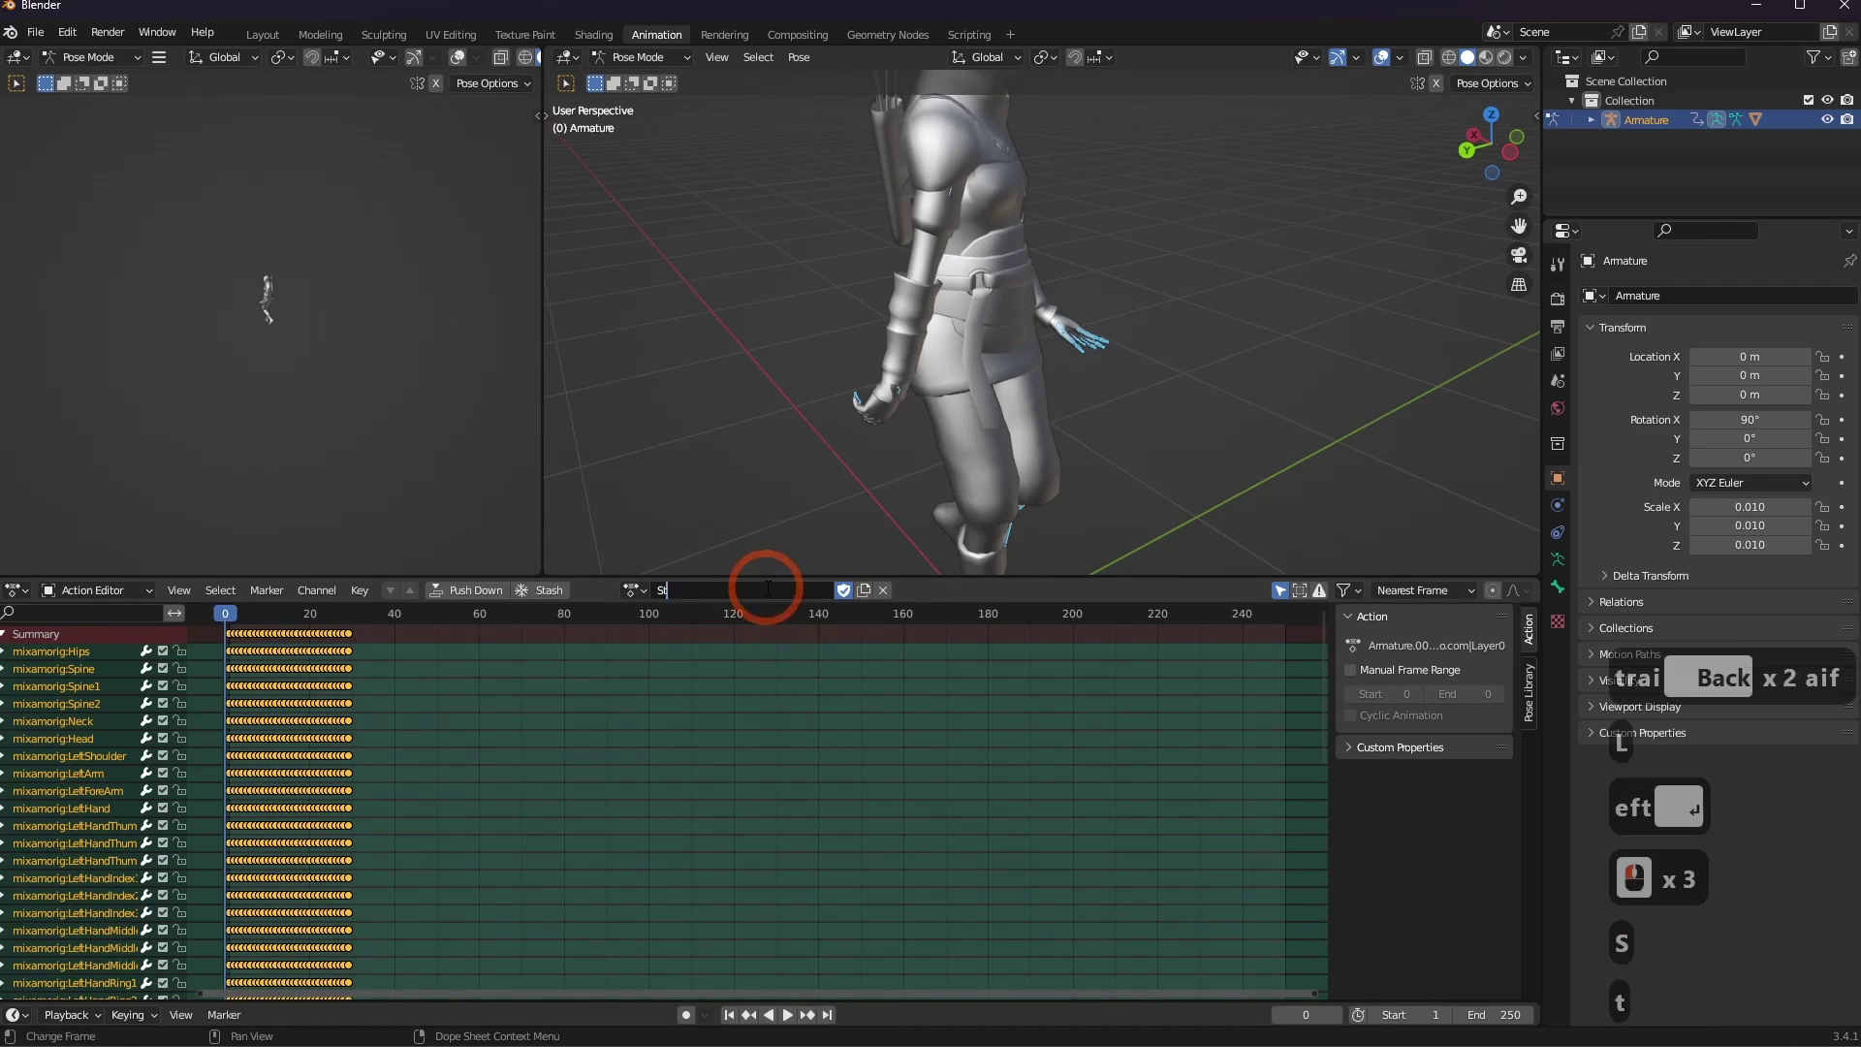
left_click(694, 637)
double_click(717, 591)
type("Fall Land")
key("Return")
Rename two more actions to Walk Forward and Turn Left.
left_click(667, 589)
left_click(694, 637)
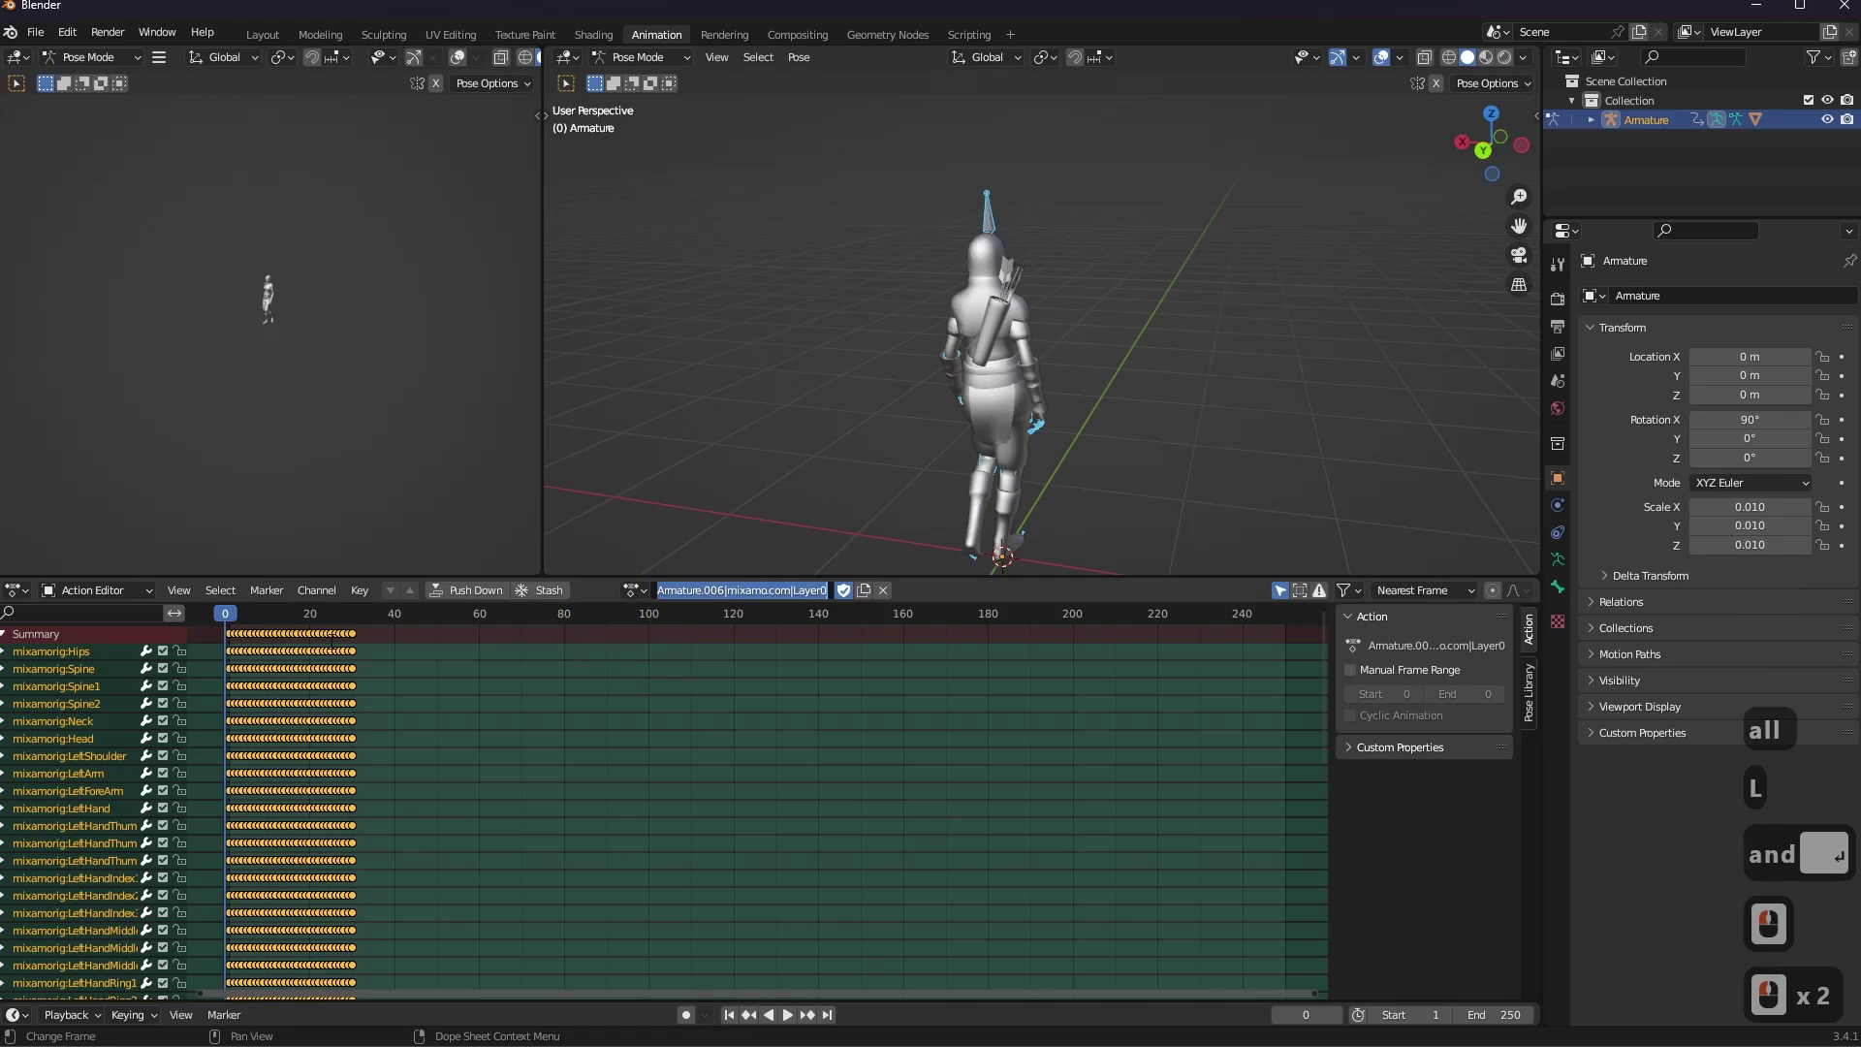
double_click(704, 589)
type("A")
key("BackSpace")
type("Walk Forward")
left_click(669, 589)
left_click(694, 636)
left_click(345, 612)
double_click(703, 590)
type("Turn Left")
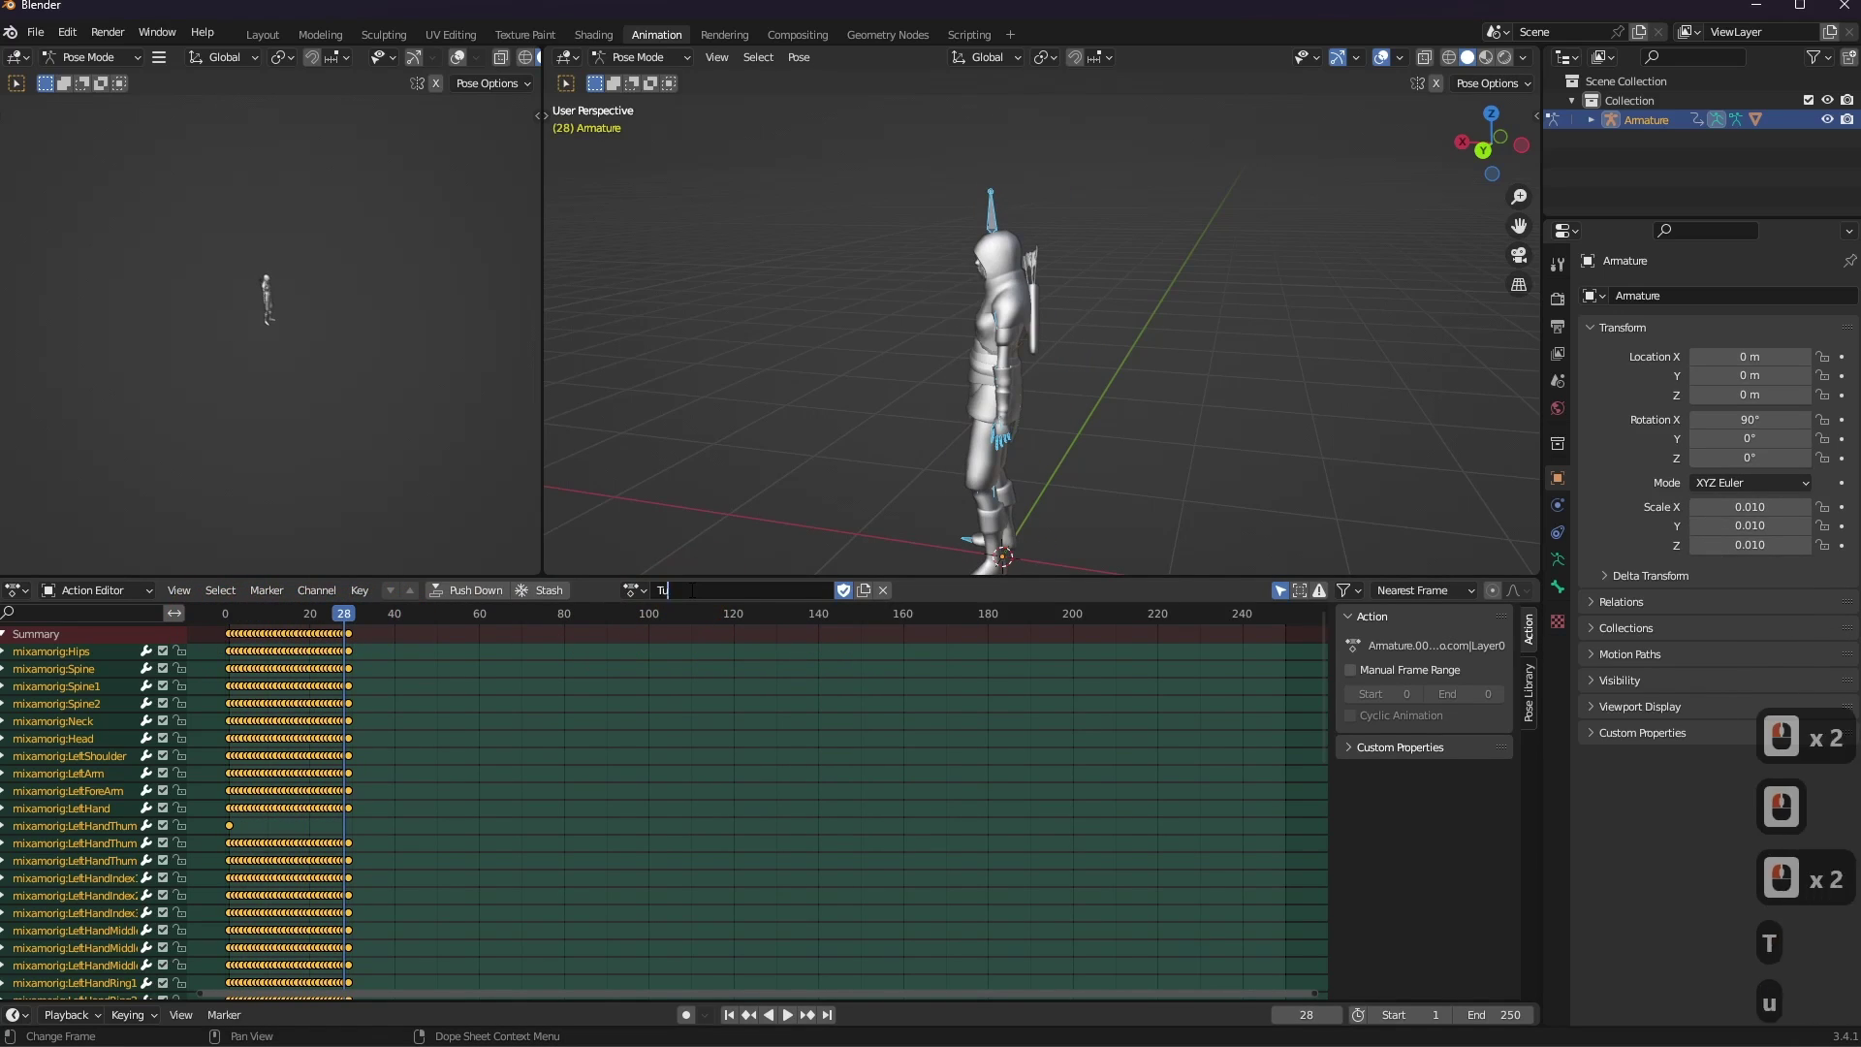
Rename the original mixamo action to Attack with Daggers and review the action list.
left_click(668, 589)
left_click(748, 637)
left_click(538, 612)
double_click(717, 589)
type("Attak")
key("BackSpace")
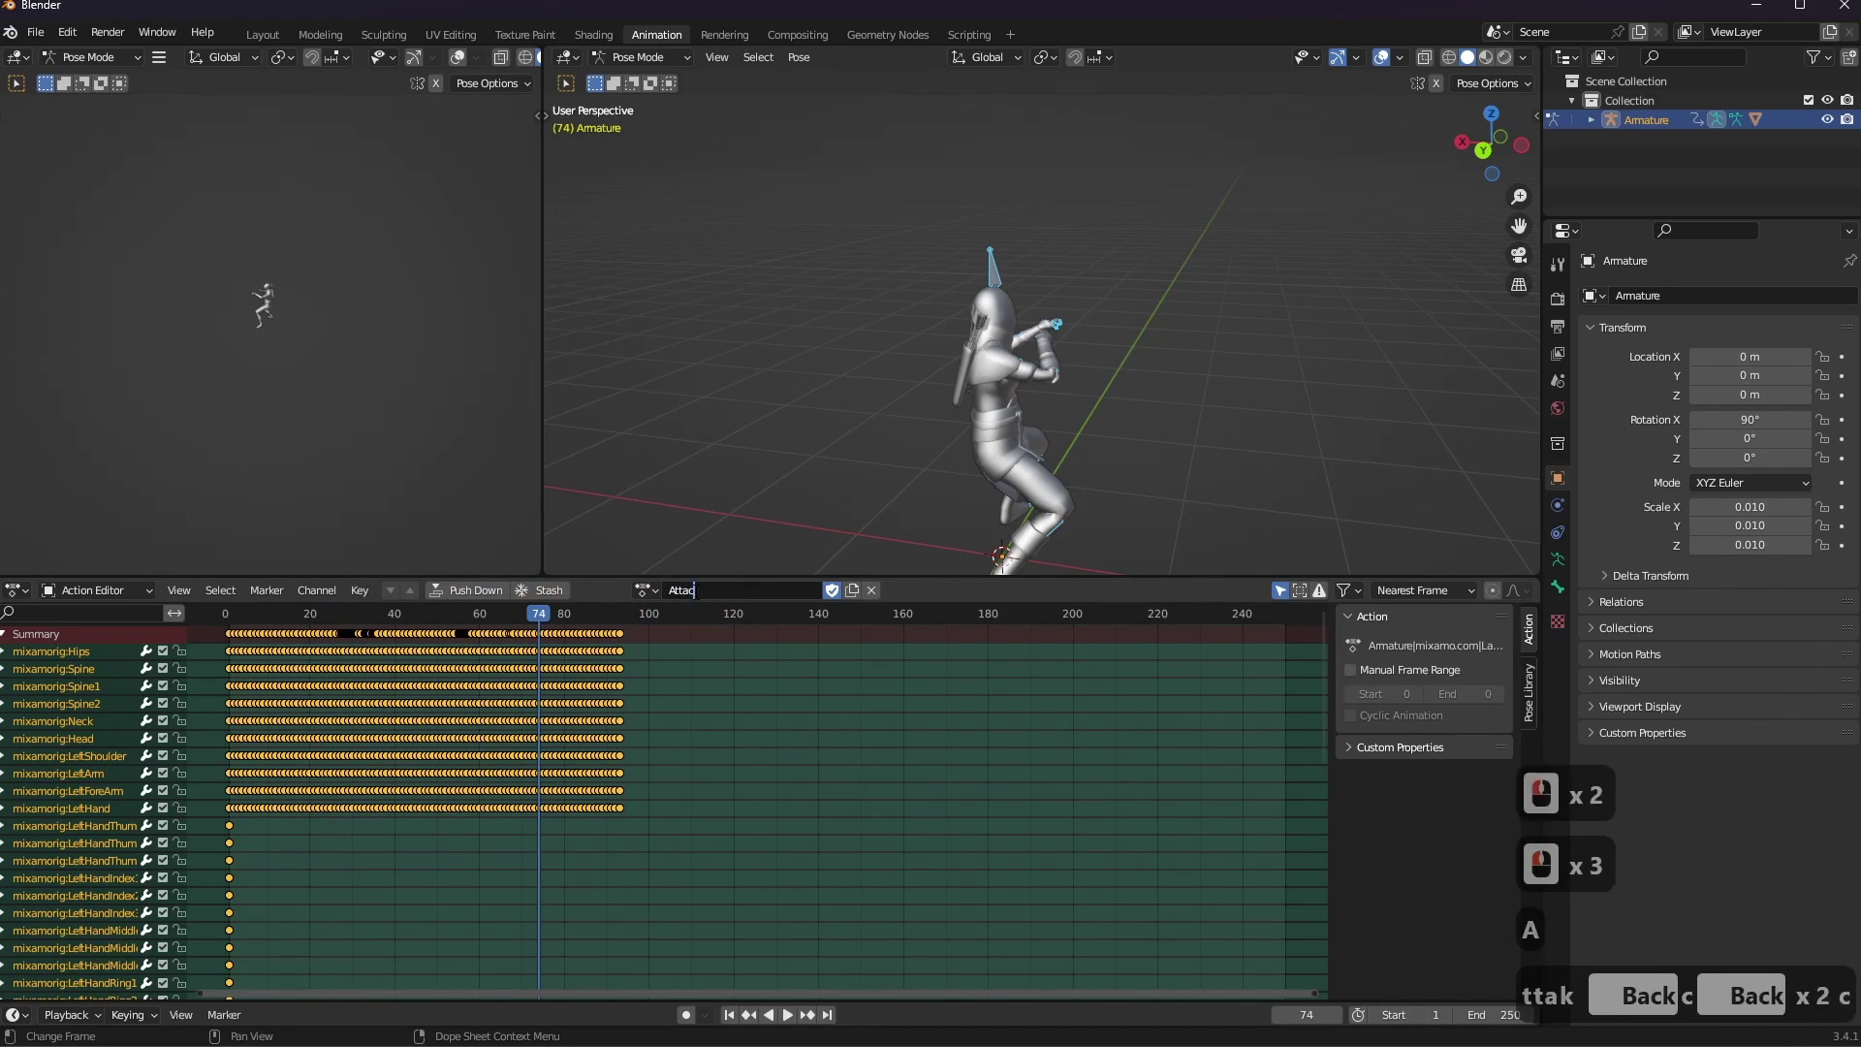
type("ck with Daggers")
key("Return")
left_click(669, 589)
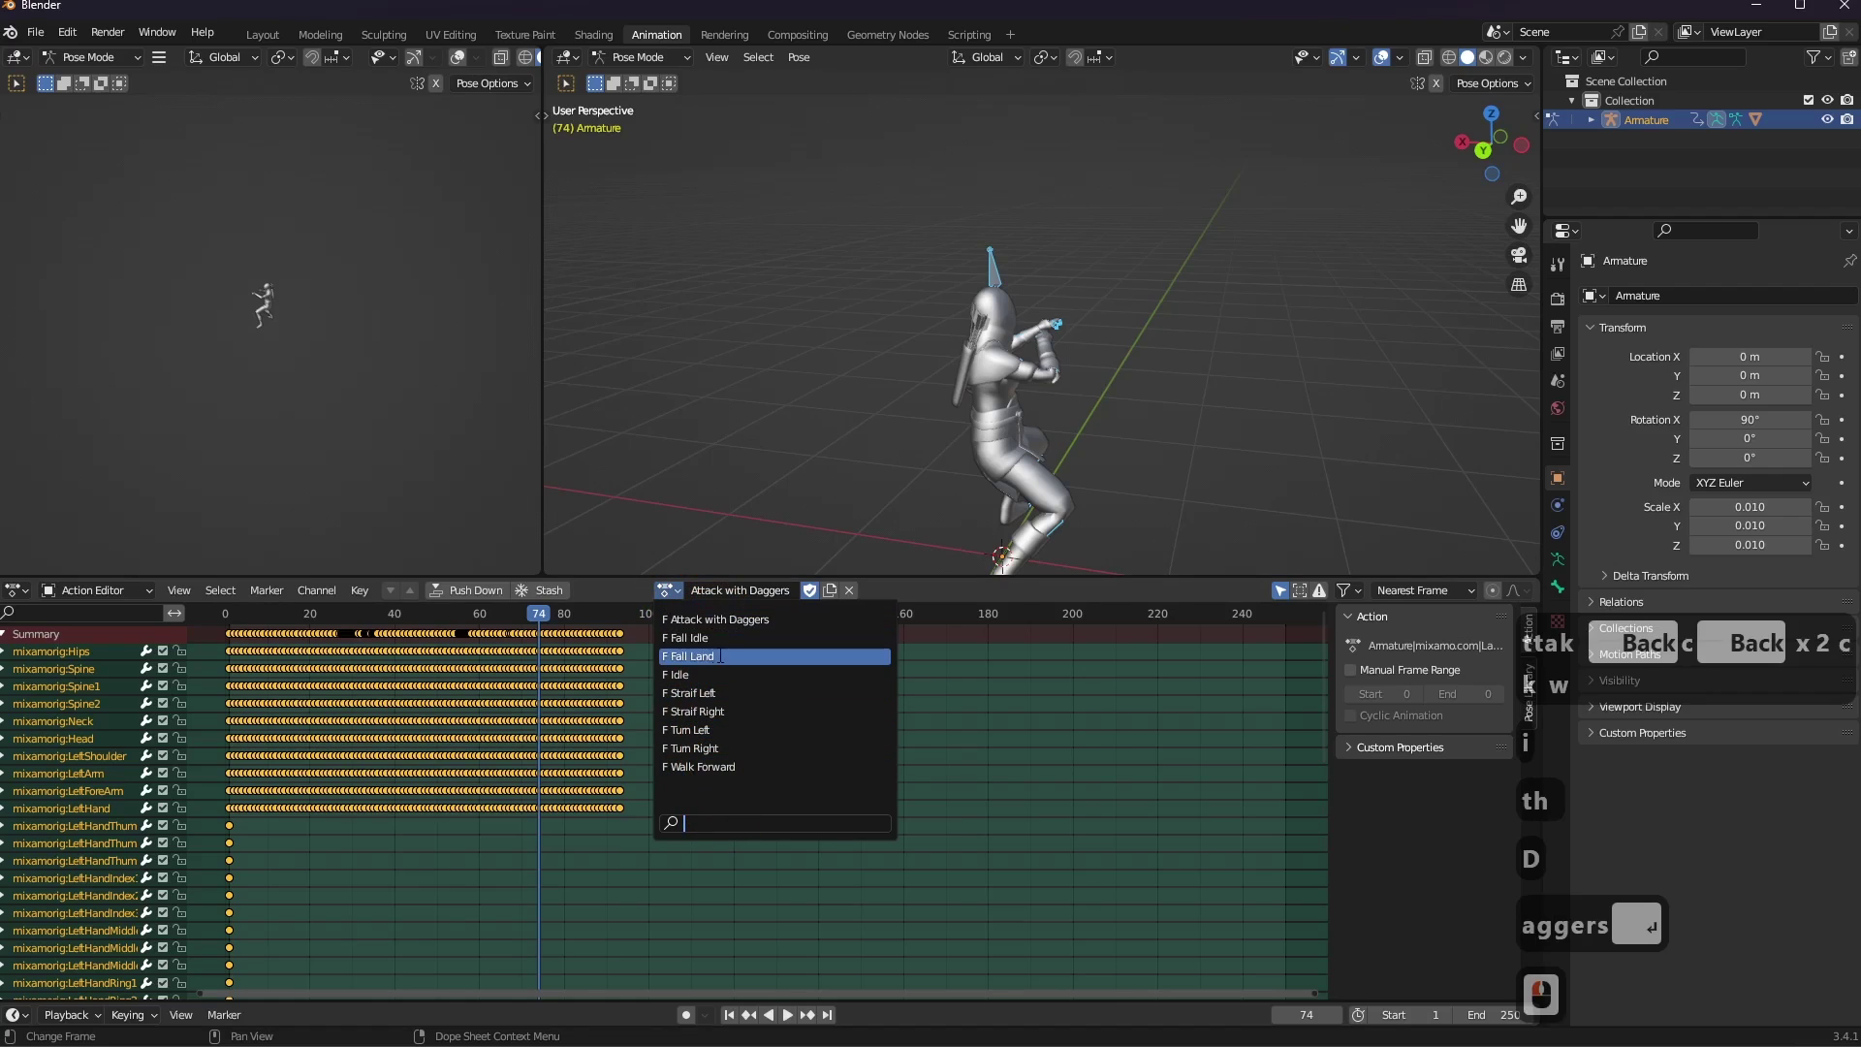
left_click_drag(1012, 579, 1031, 707)
middle_click_drag(1031, 699, 1101, 602)
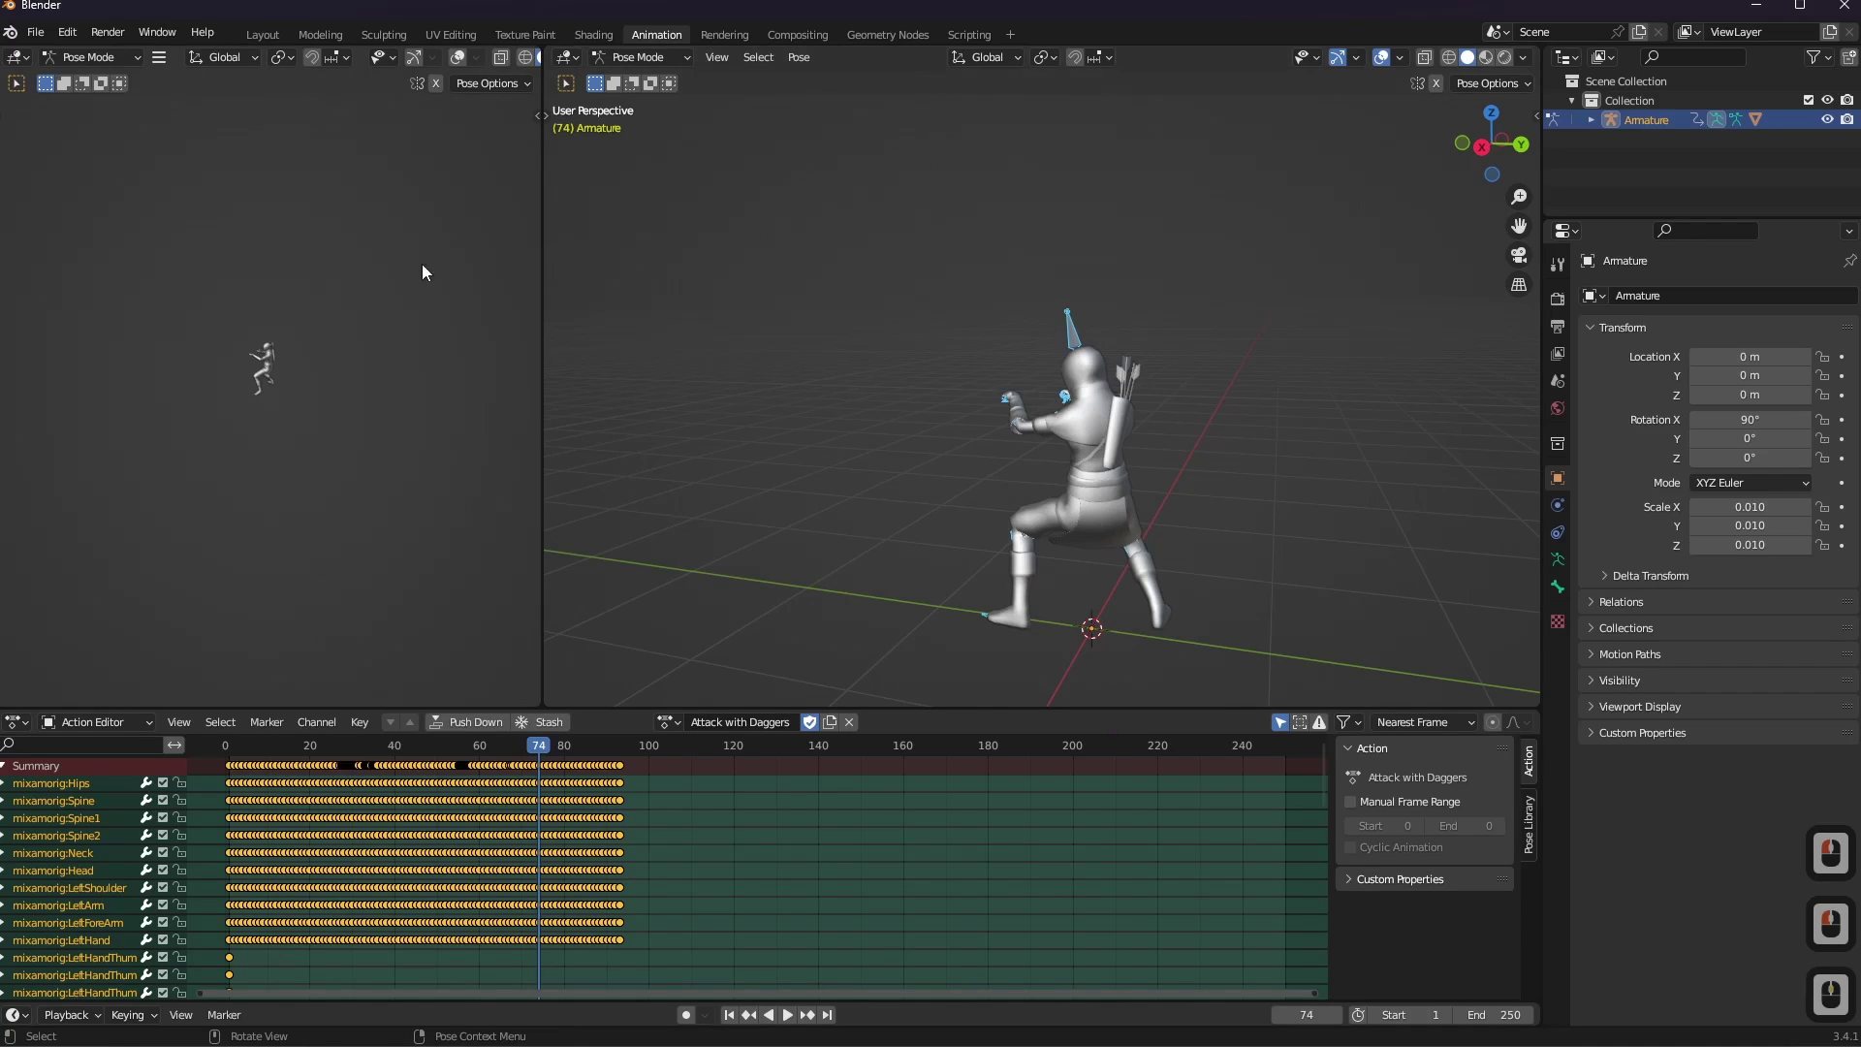
Export the scene in glTF 2.0 format as Character.glb to Documents.
left_click(35, 32)
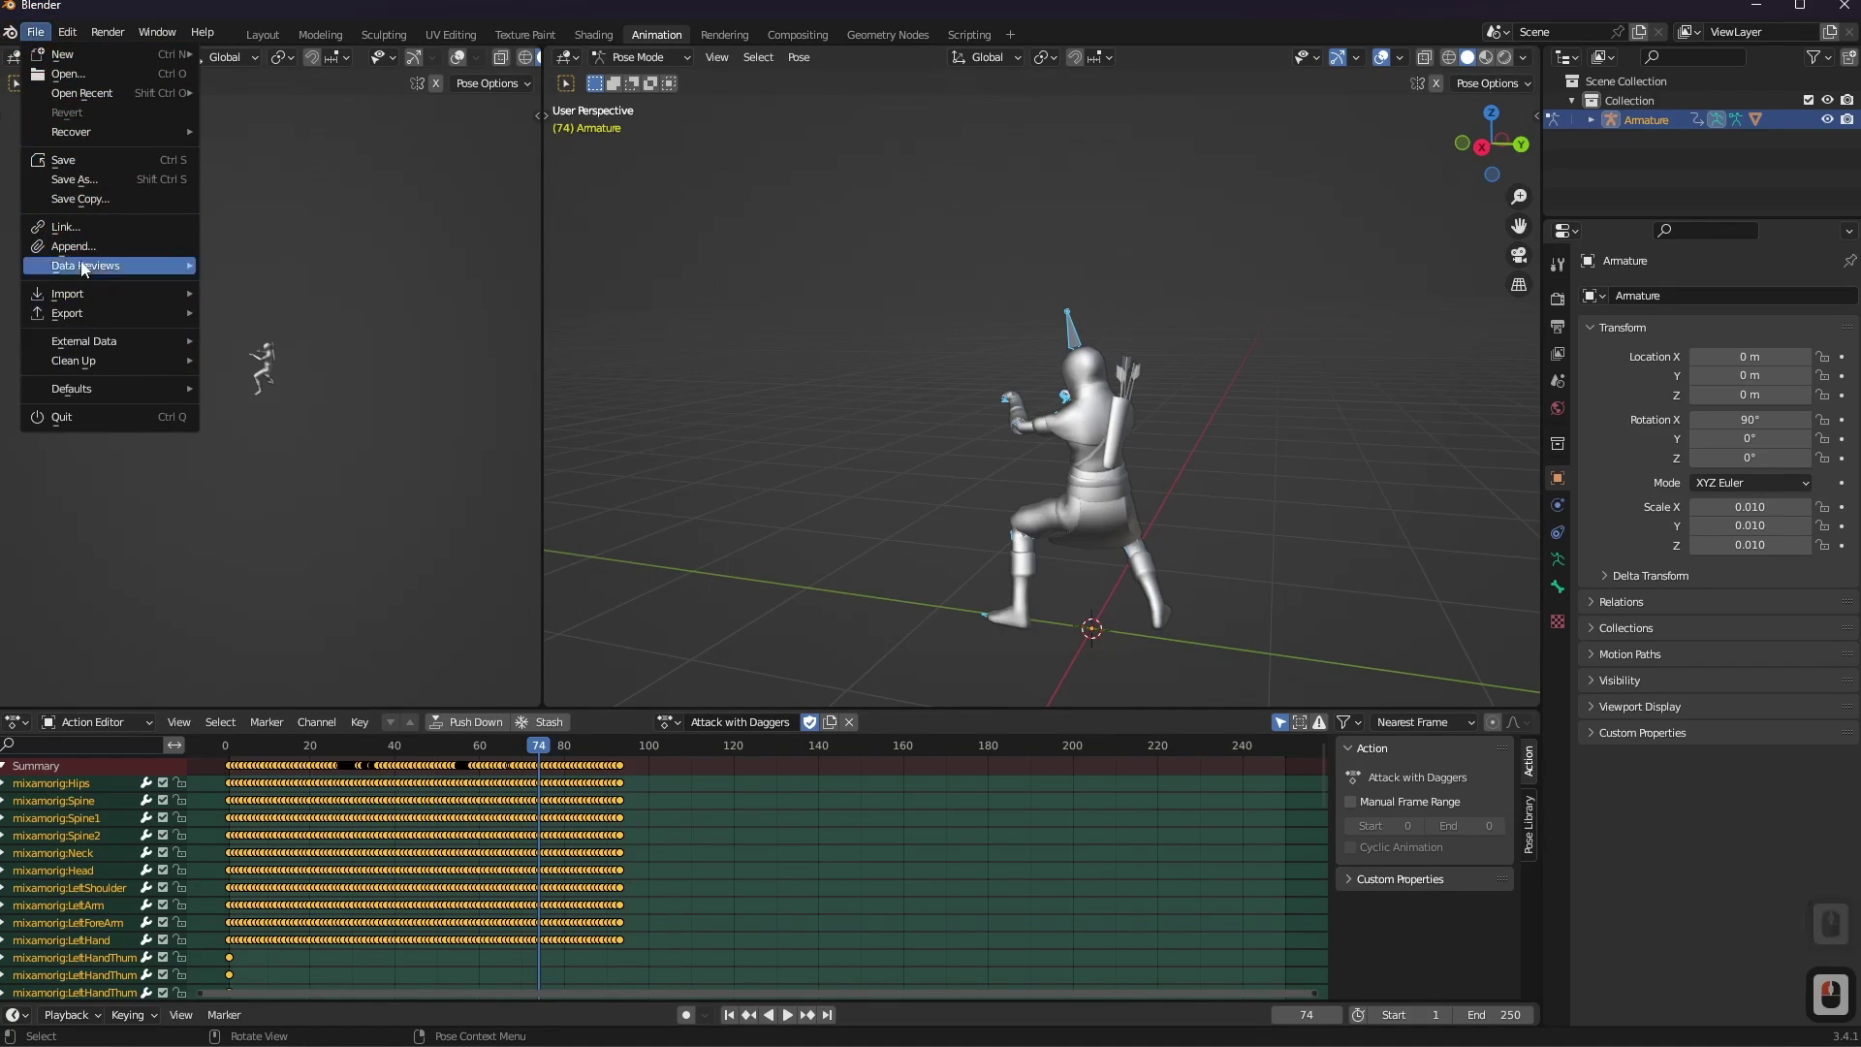
left_click(80, 315)
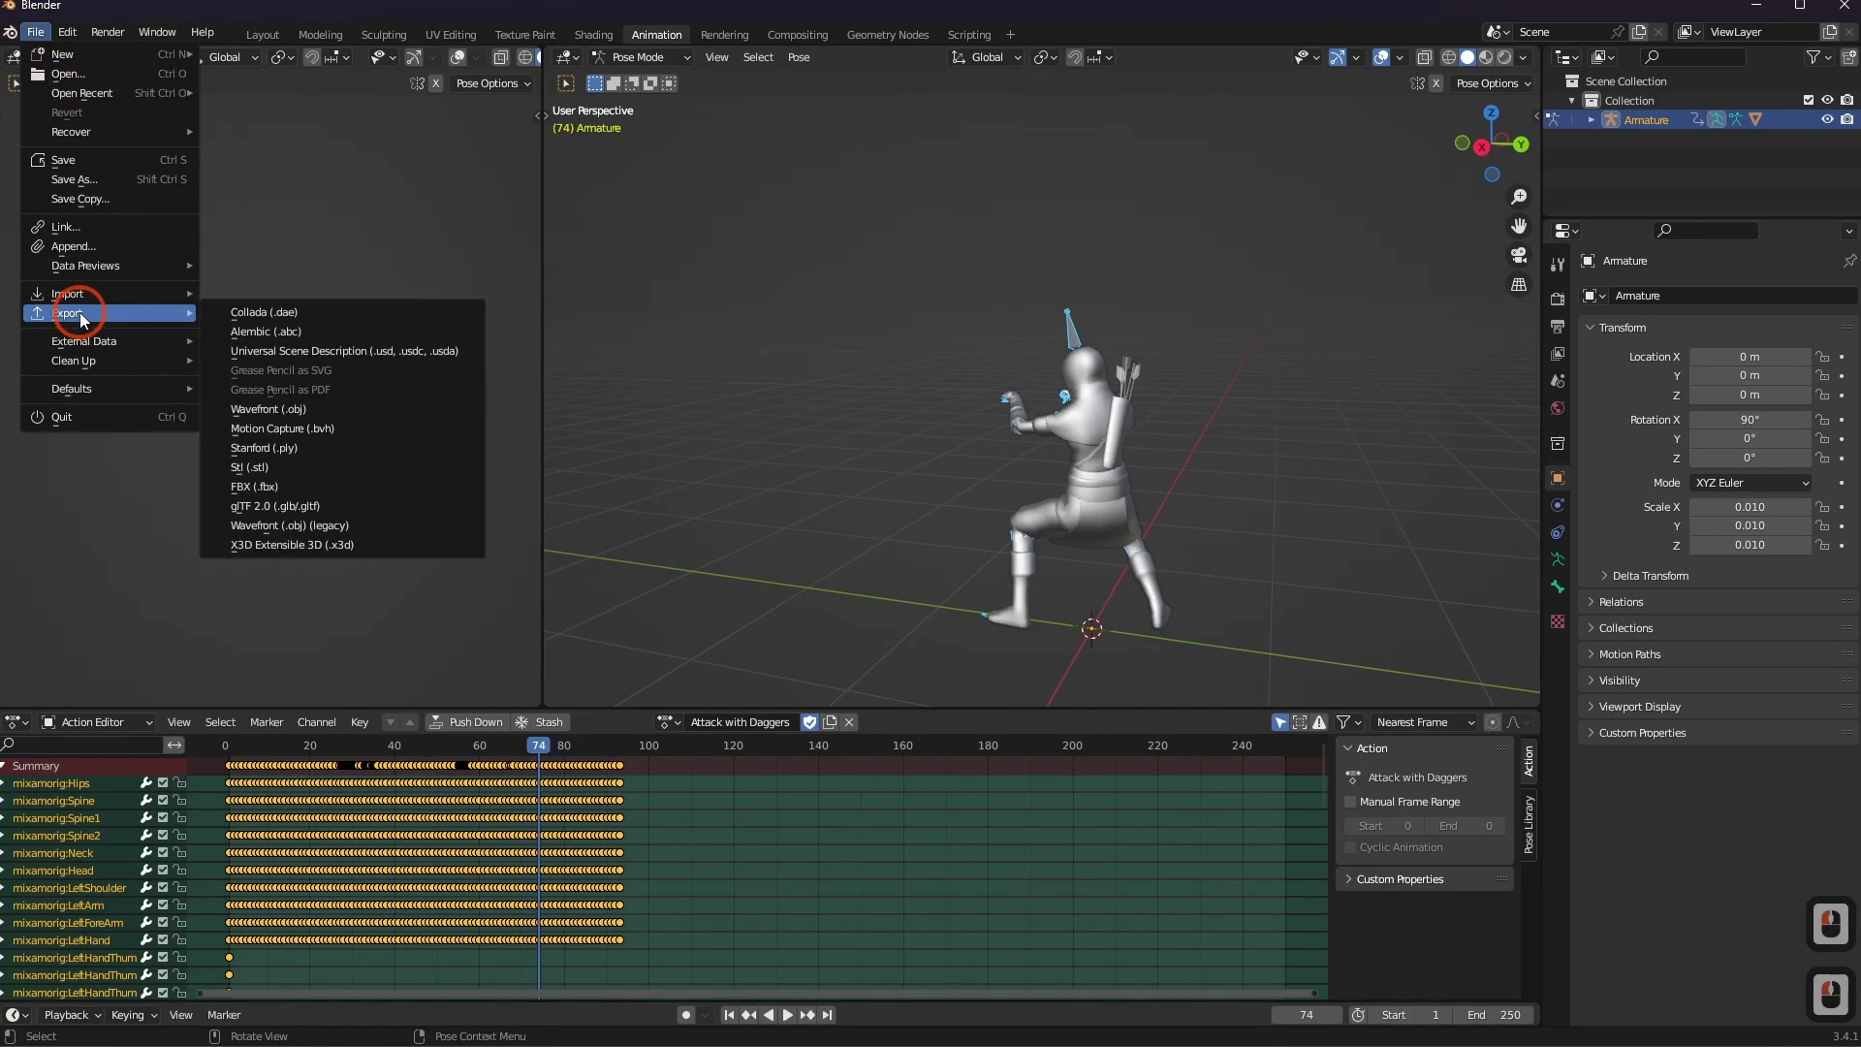
left_click(334, 505)
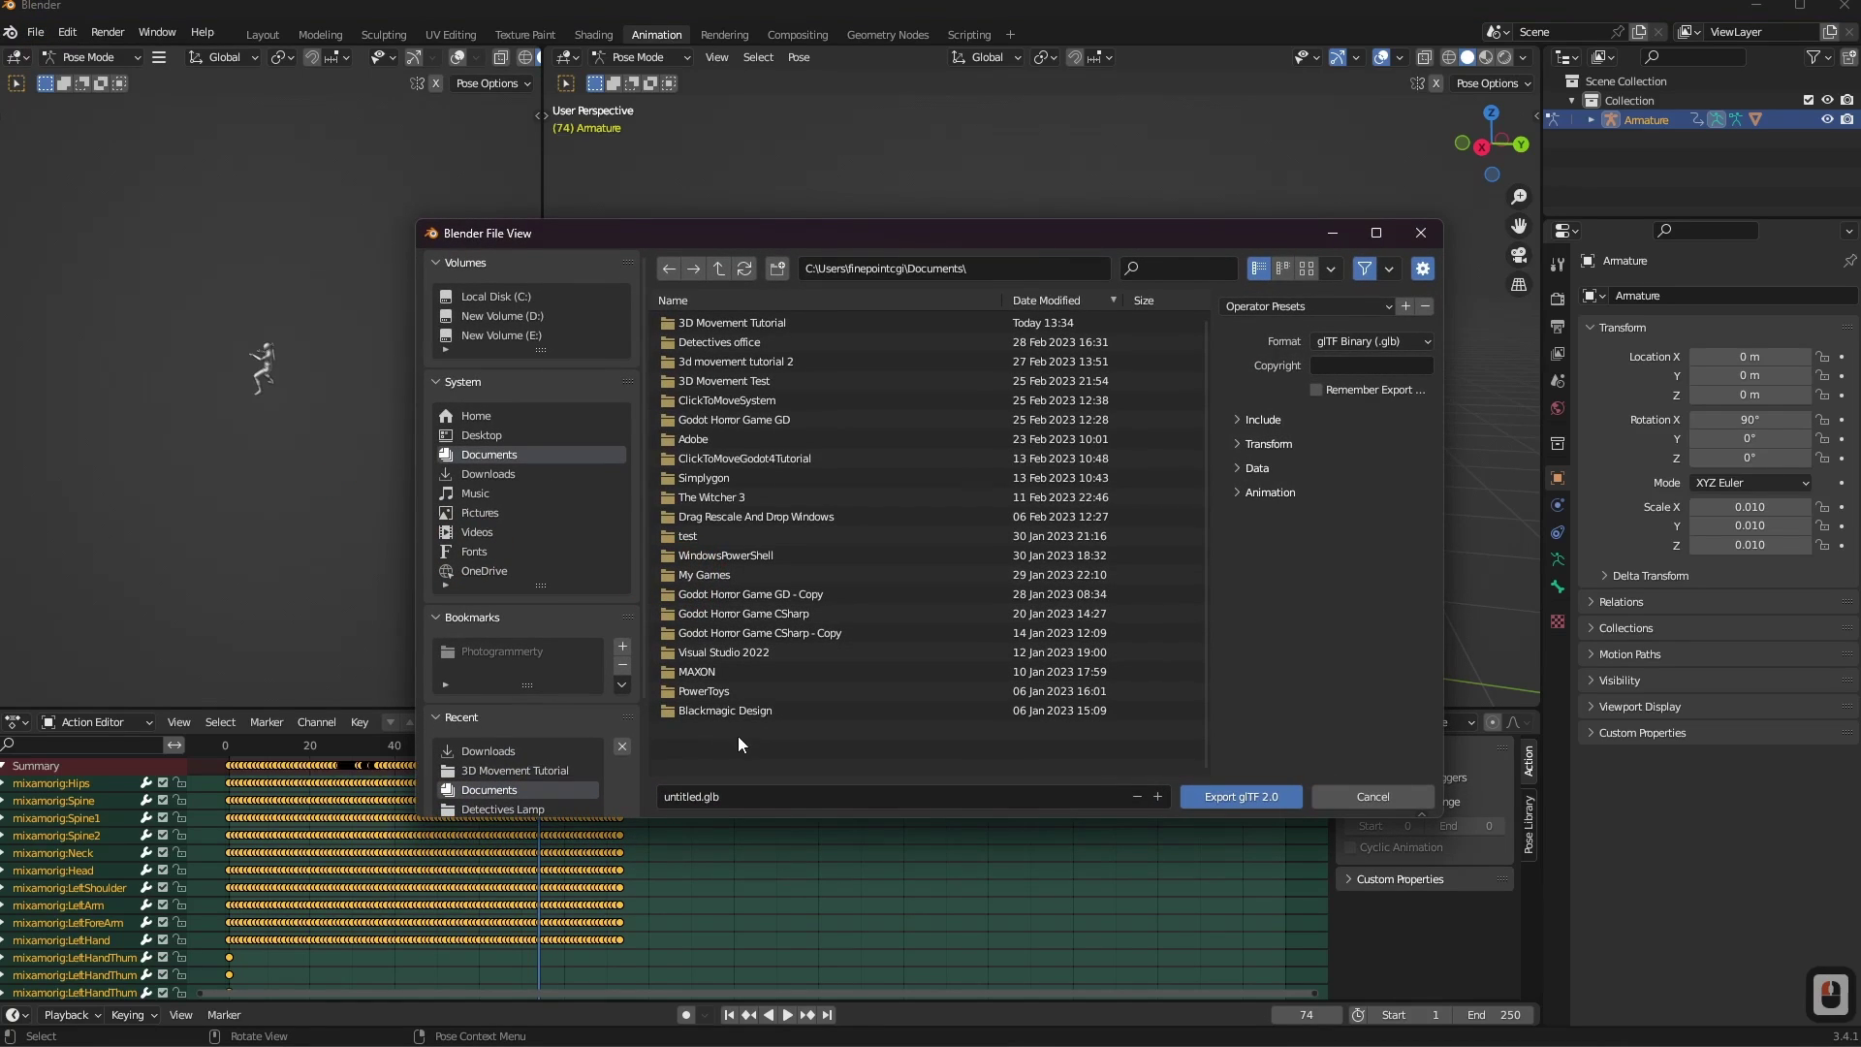
left_click(794, 793)
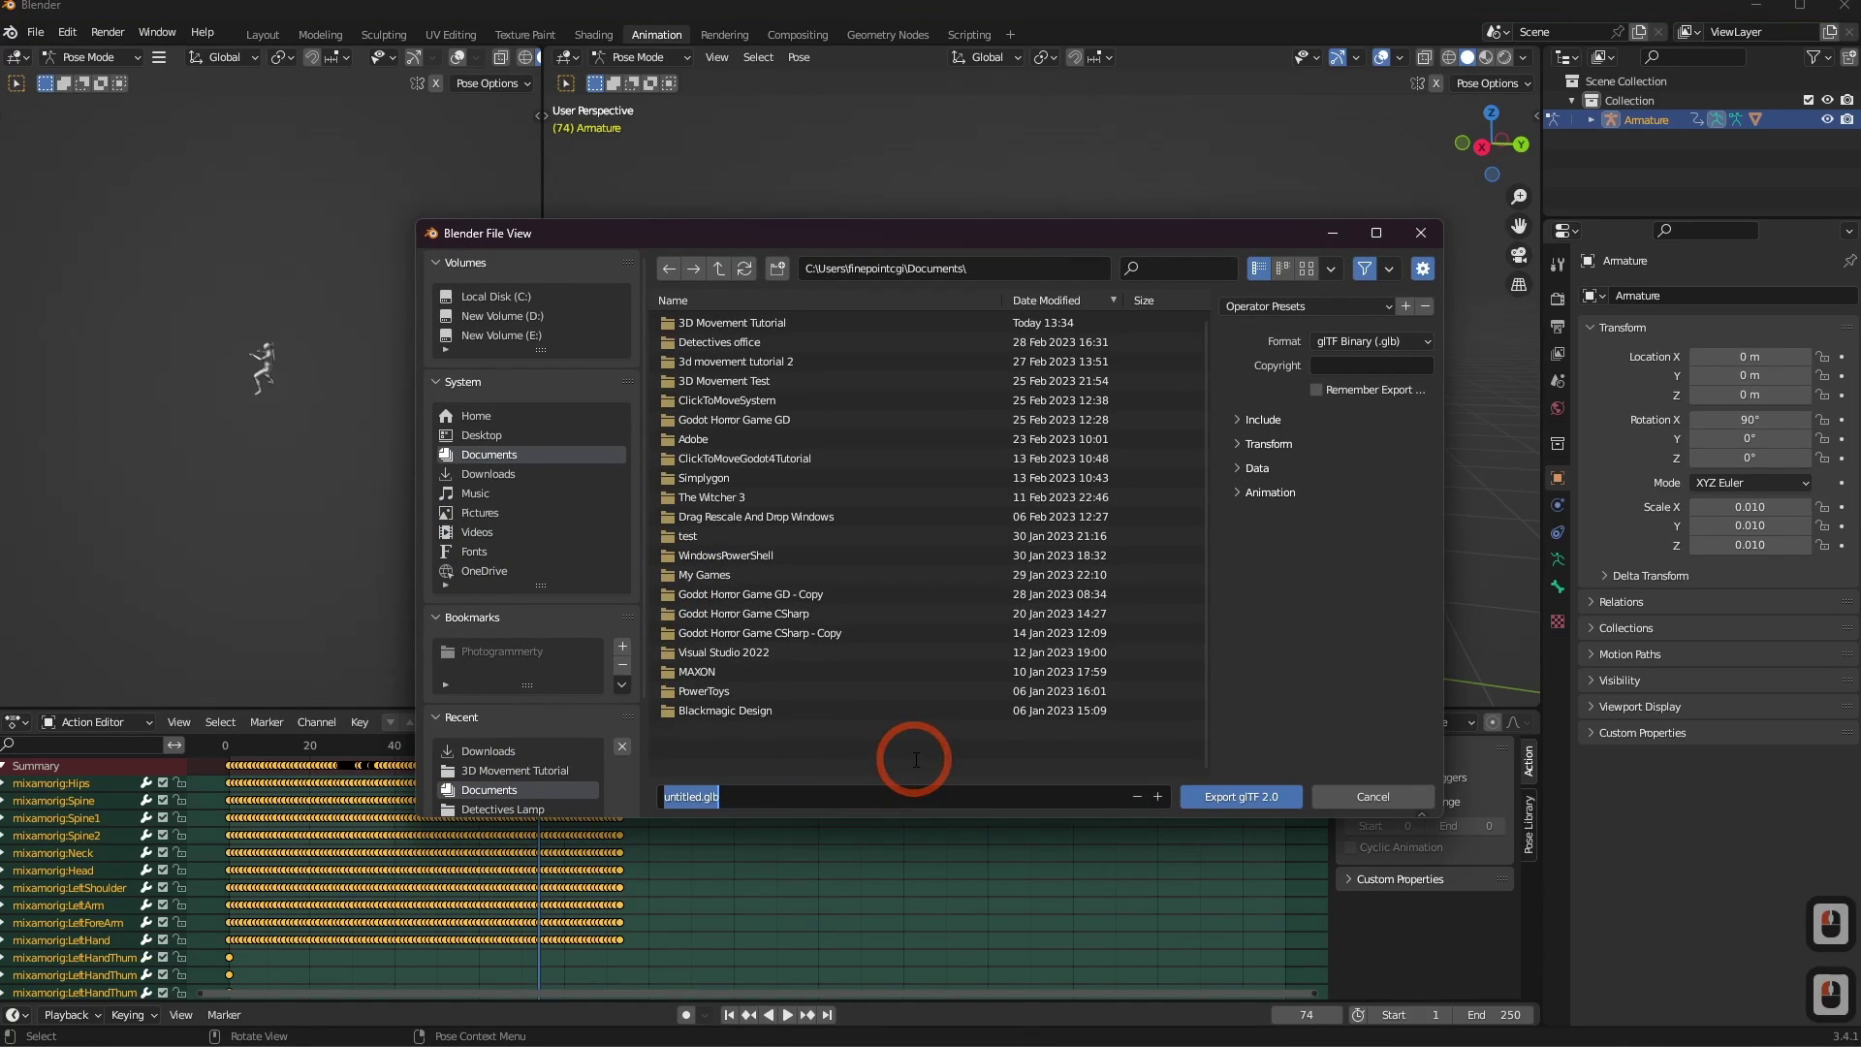
type("Character.gl")
key("BackSpace")
key("BackSpace")
key("BackSpace")
key("Return")
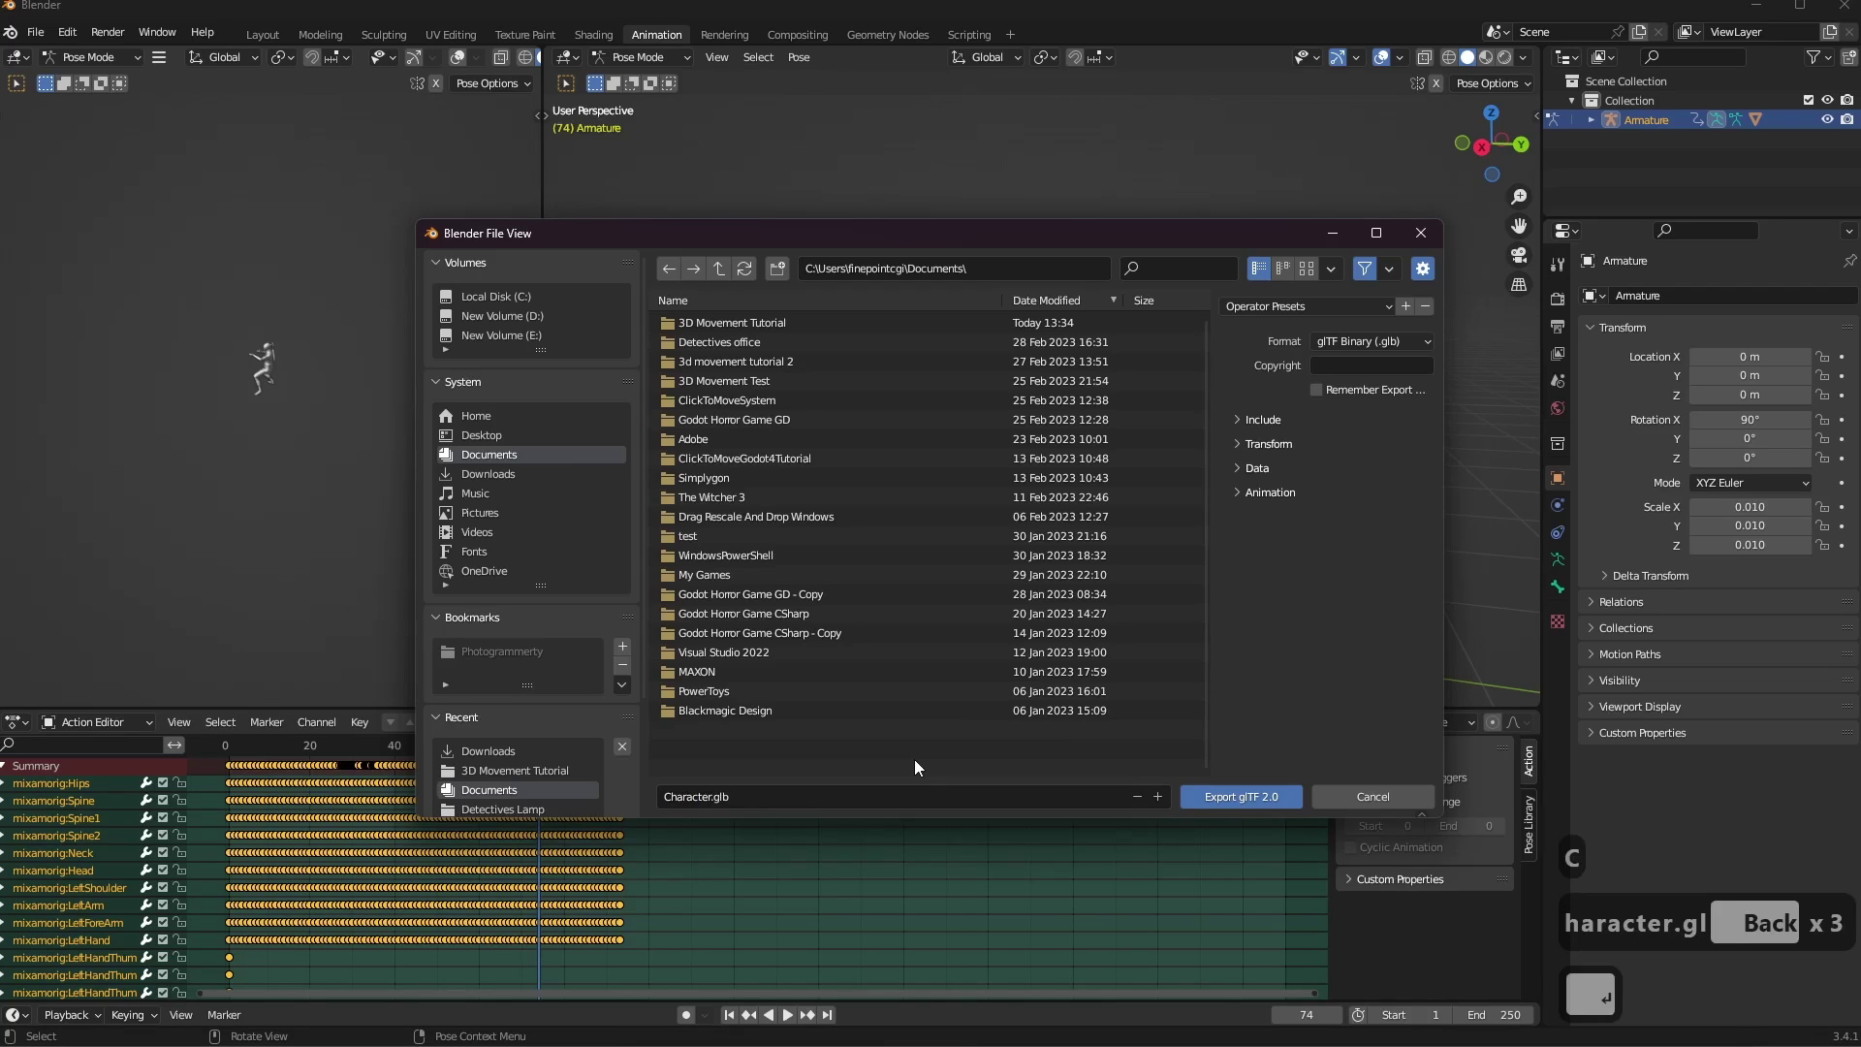
left_click(1209, 785)
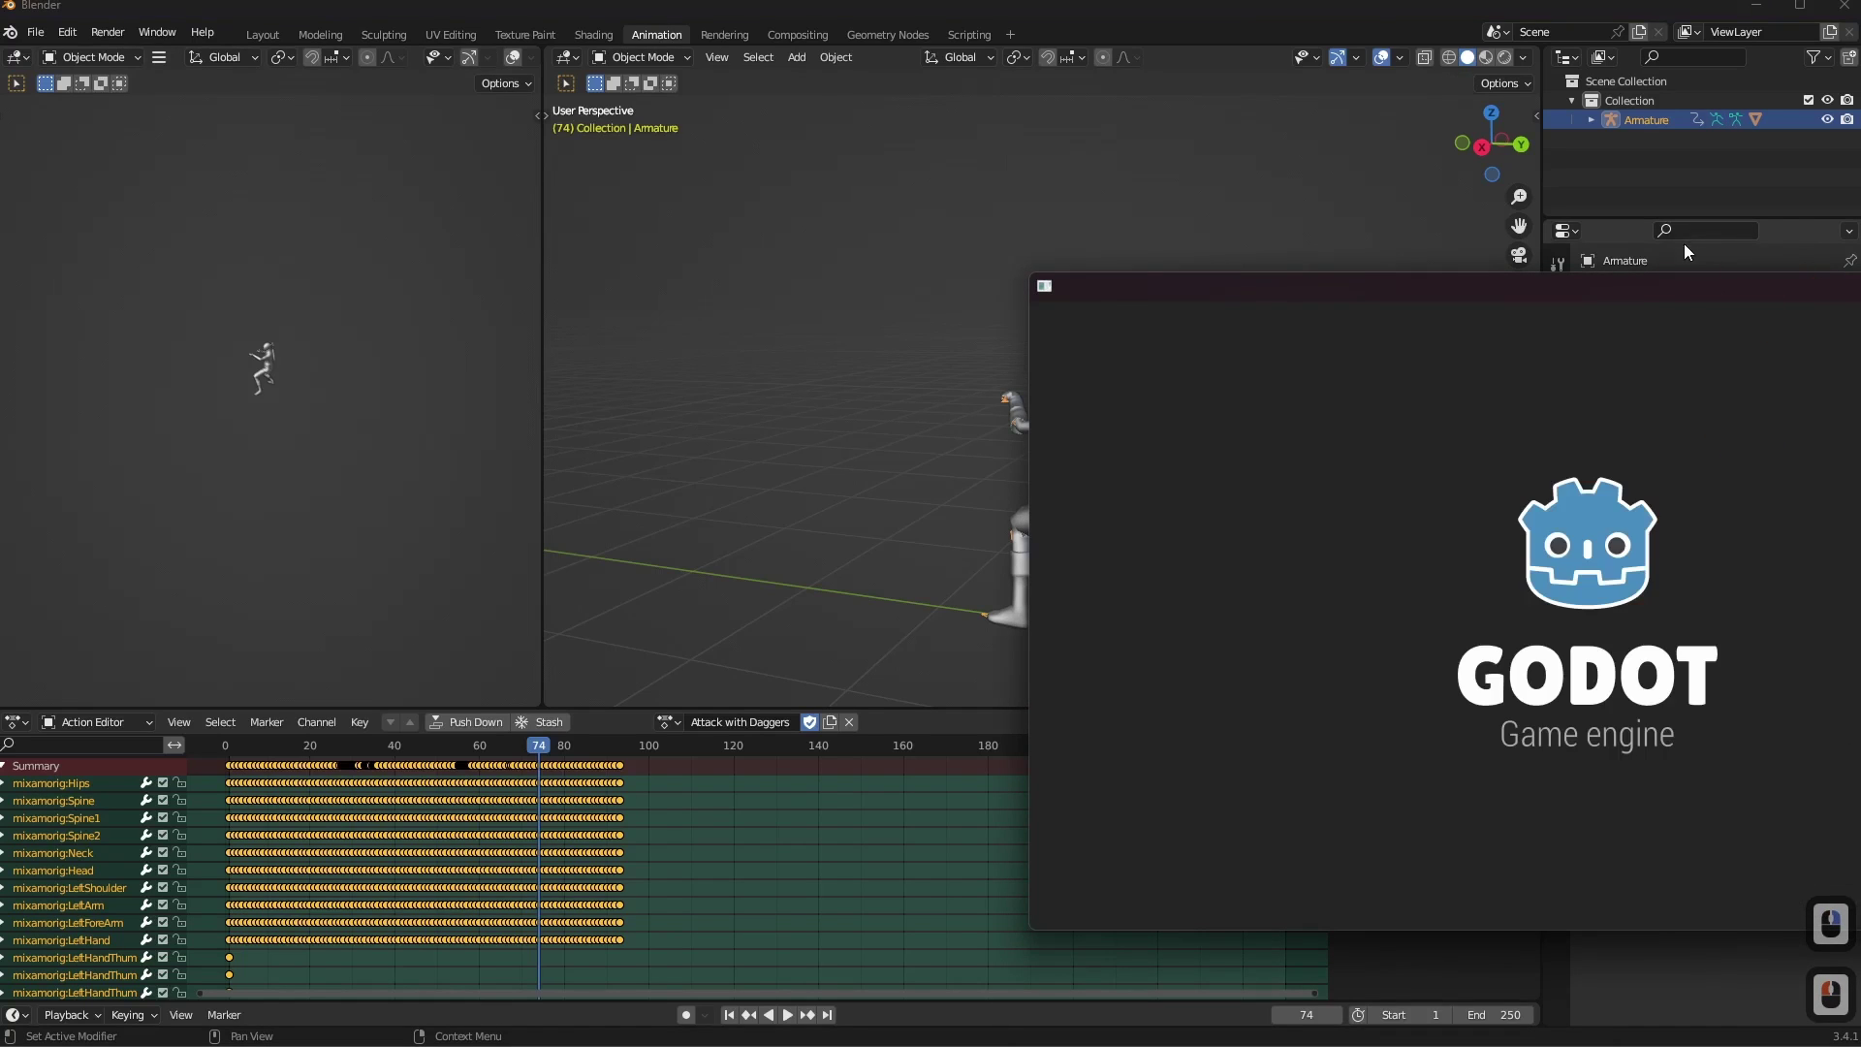
Create the Animation Walkthrough project, drag in Character.glb and open it as New Inherited Scene.
left_click(1508, 326)
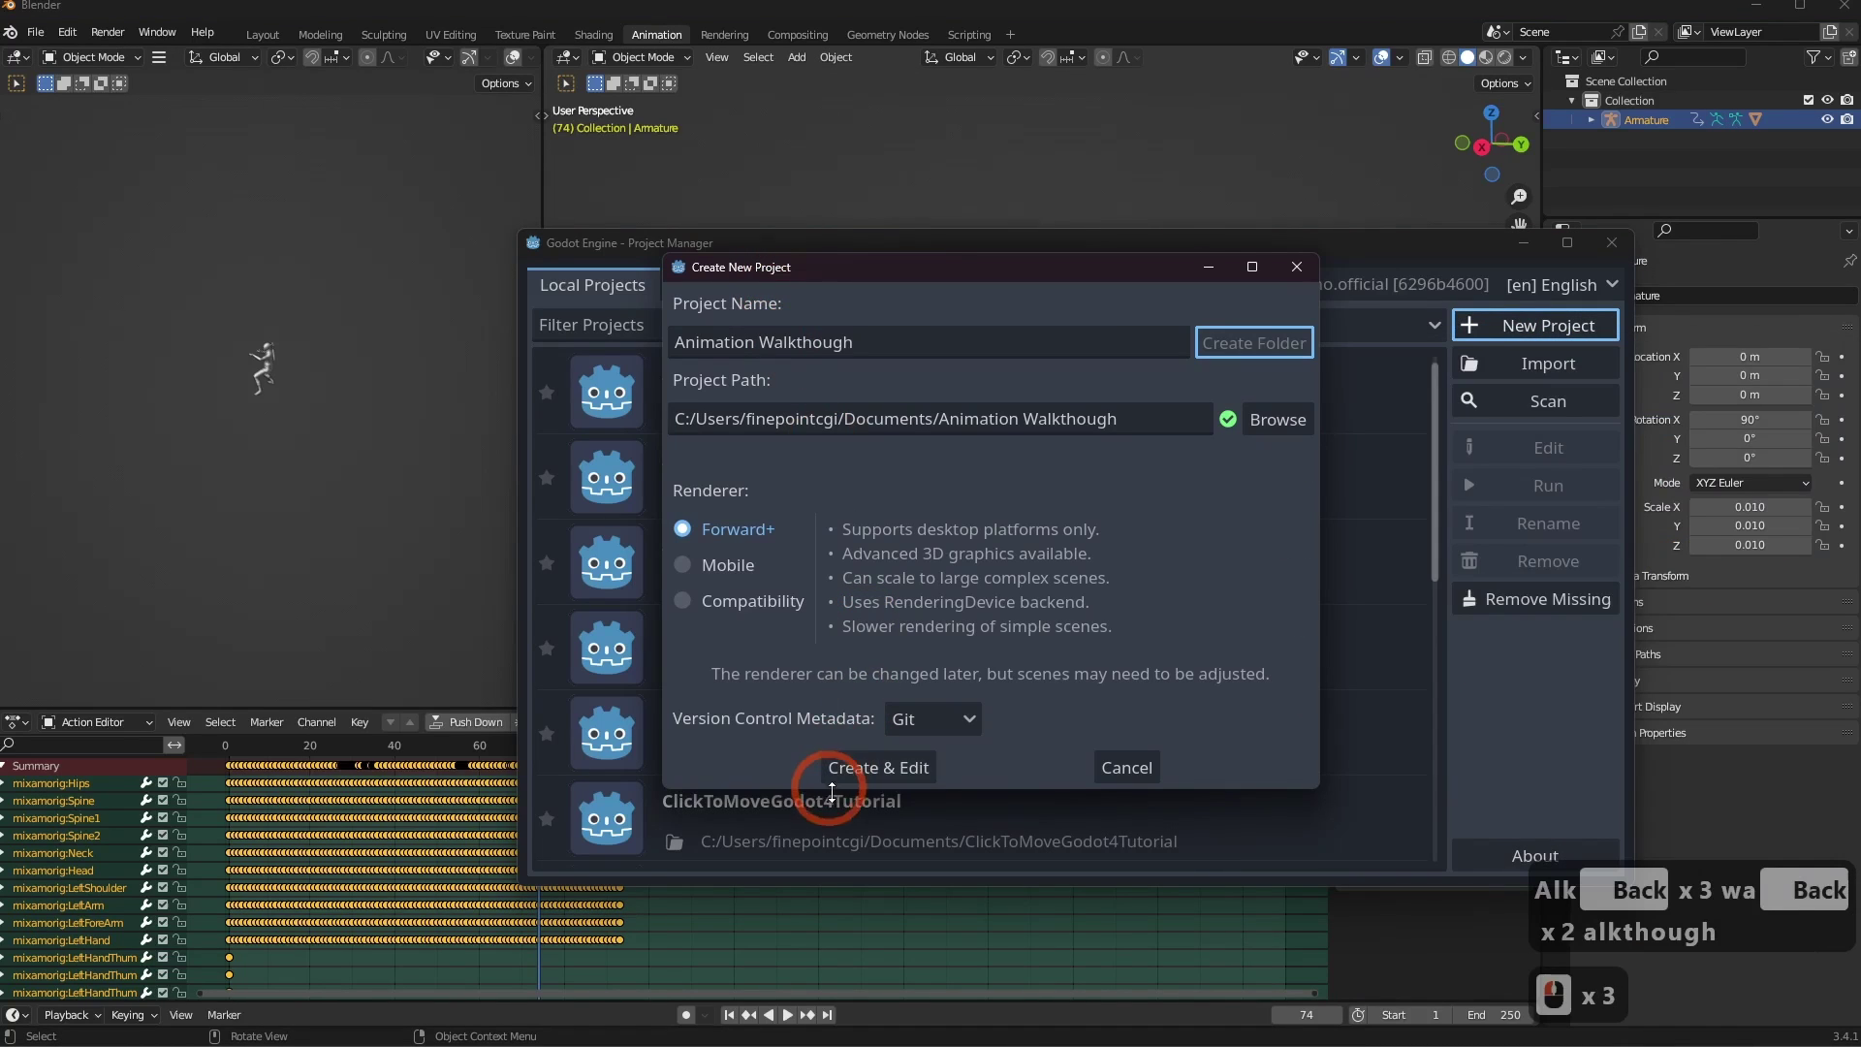
left_click(805, 775)
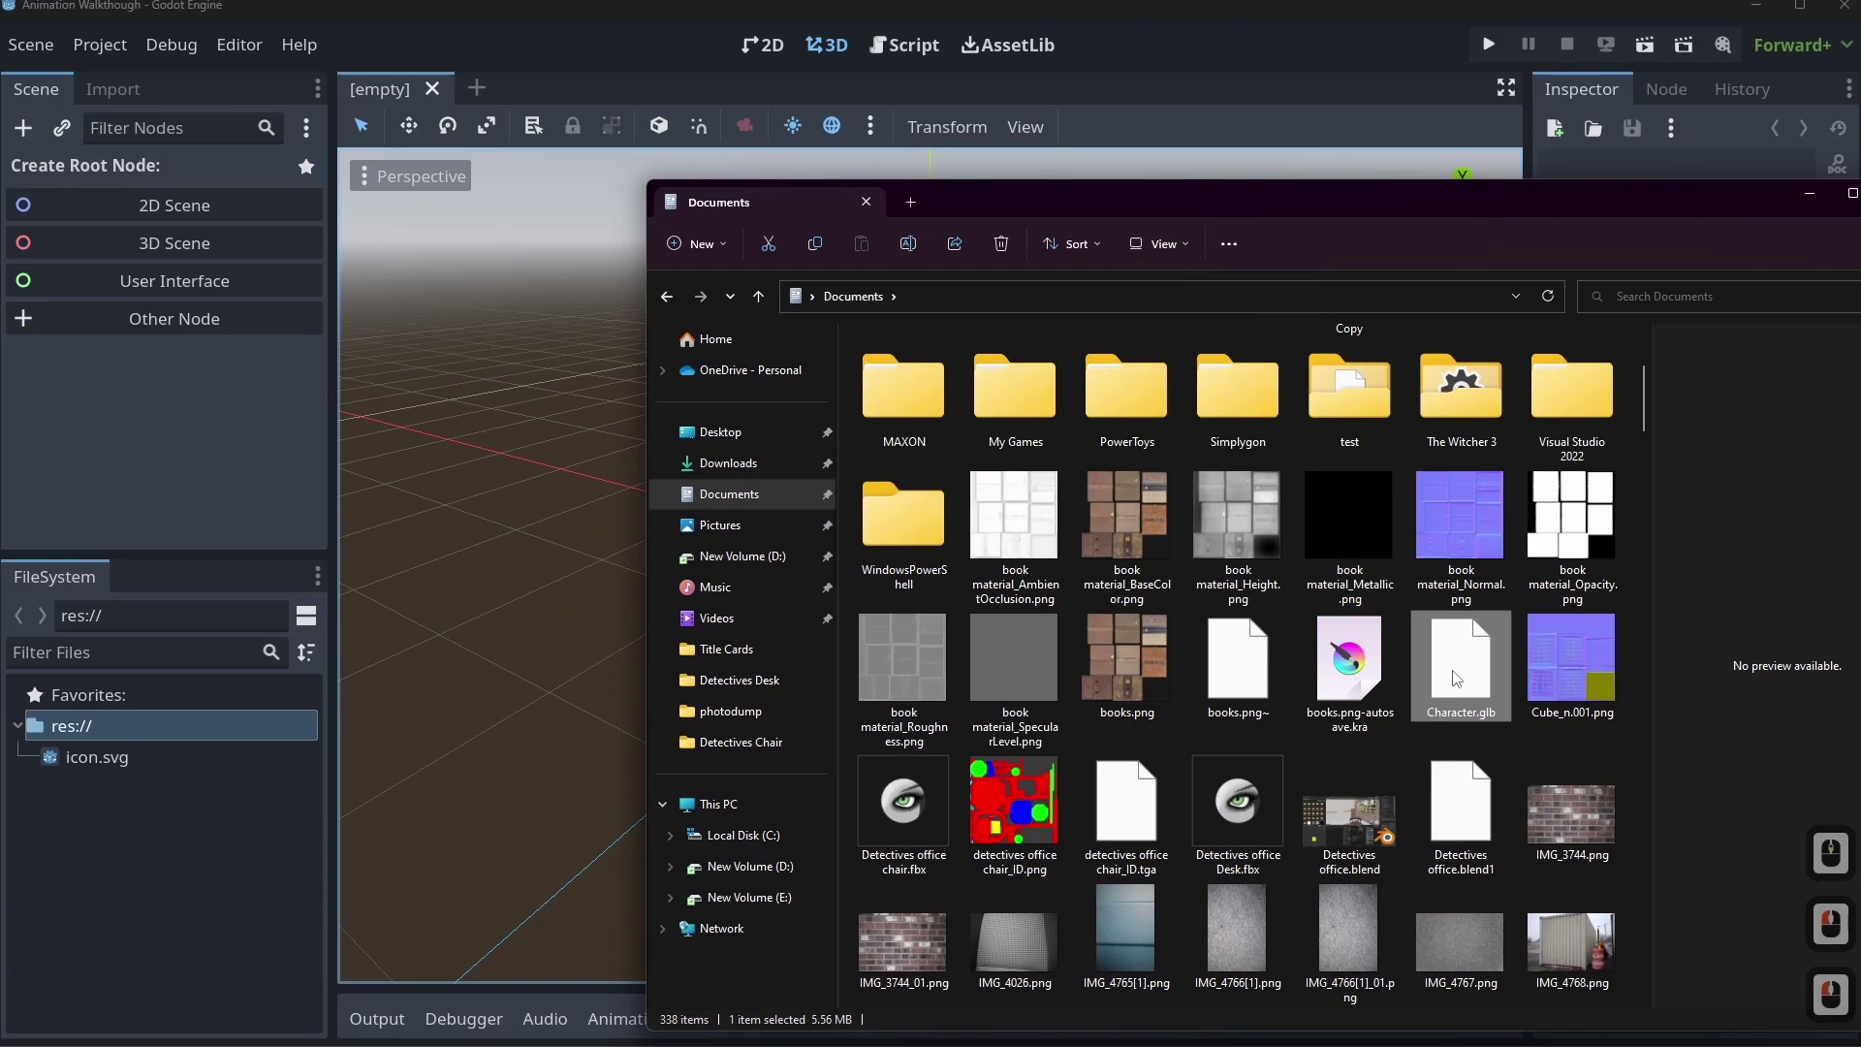
left_click_drag(1455, 679, 208, 810)
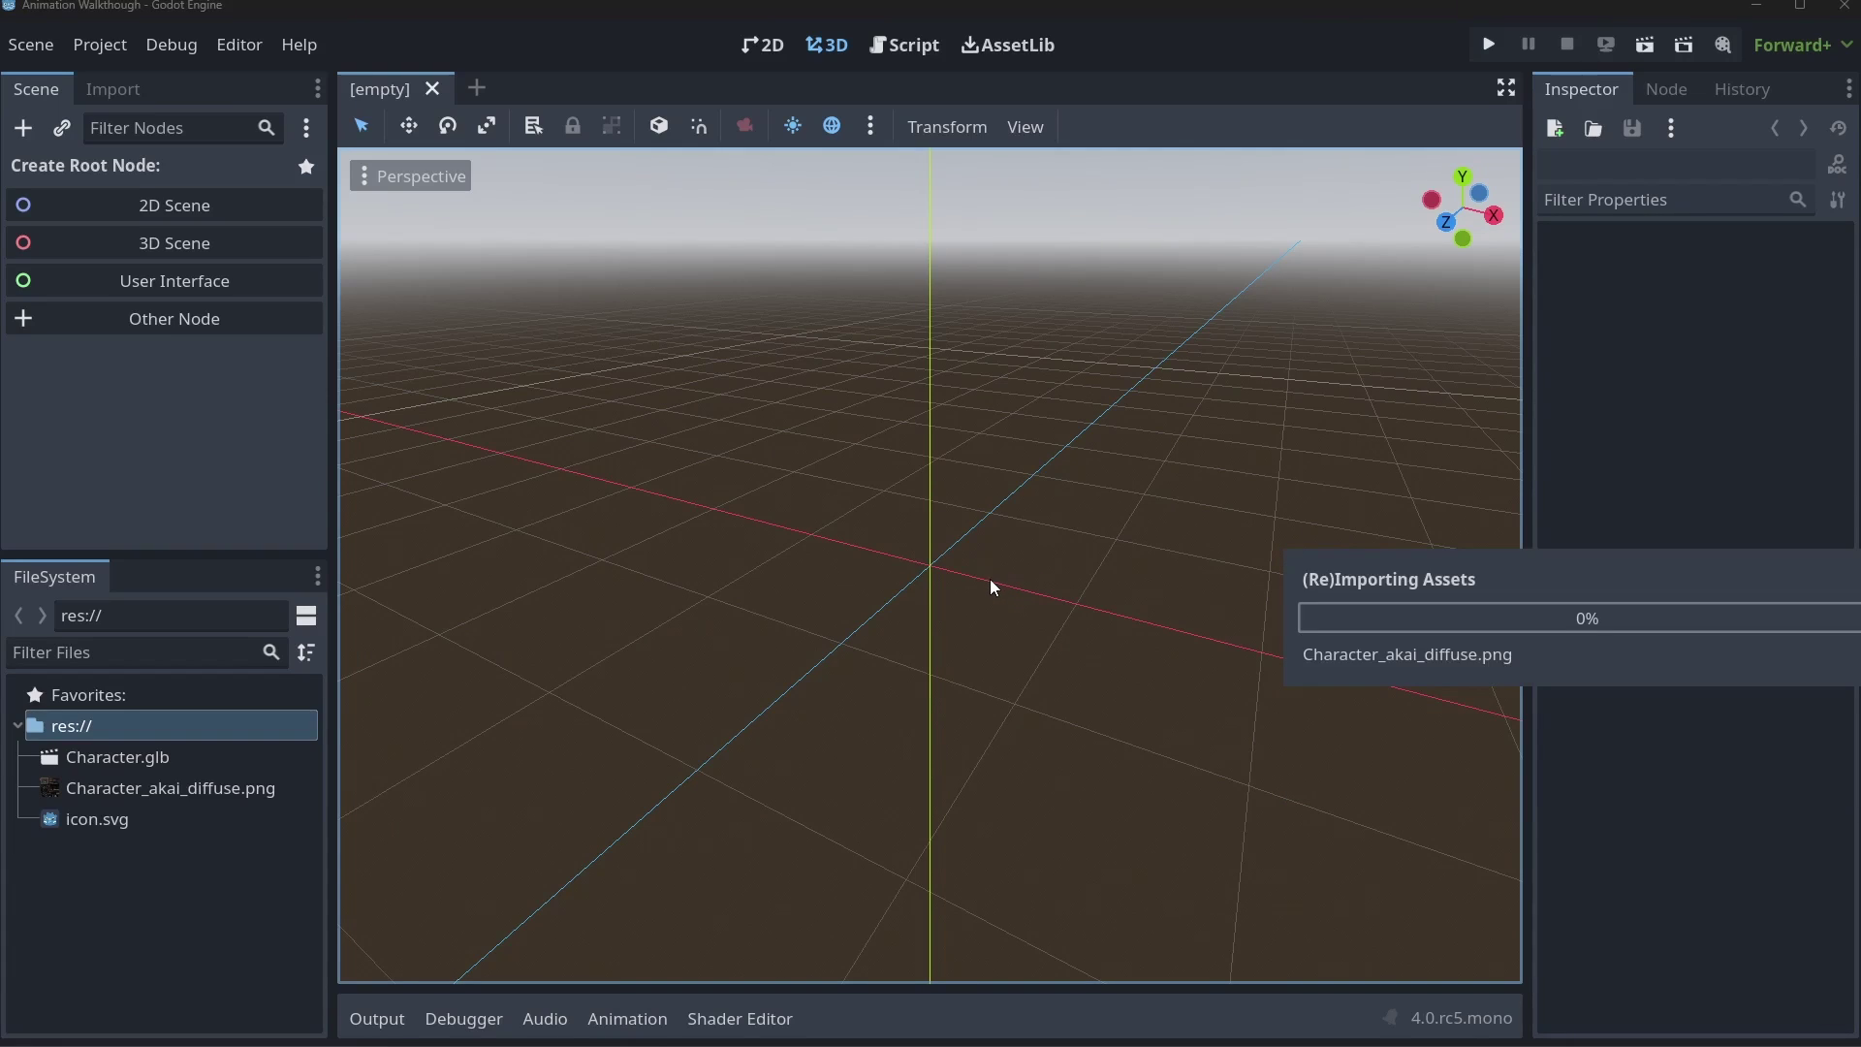
right_click(114, 759)
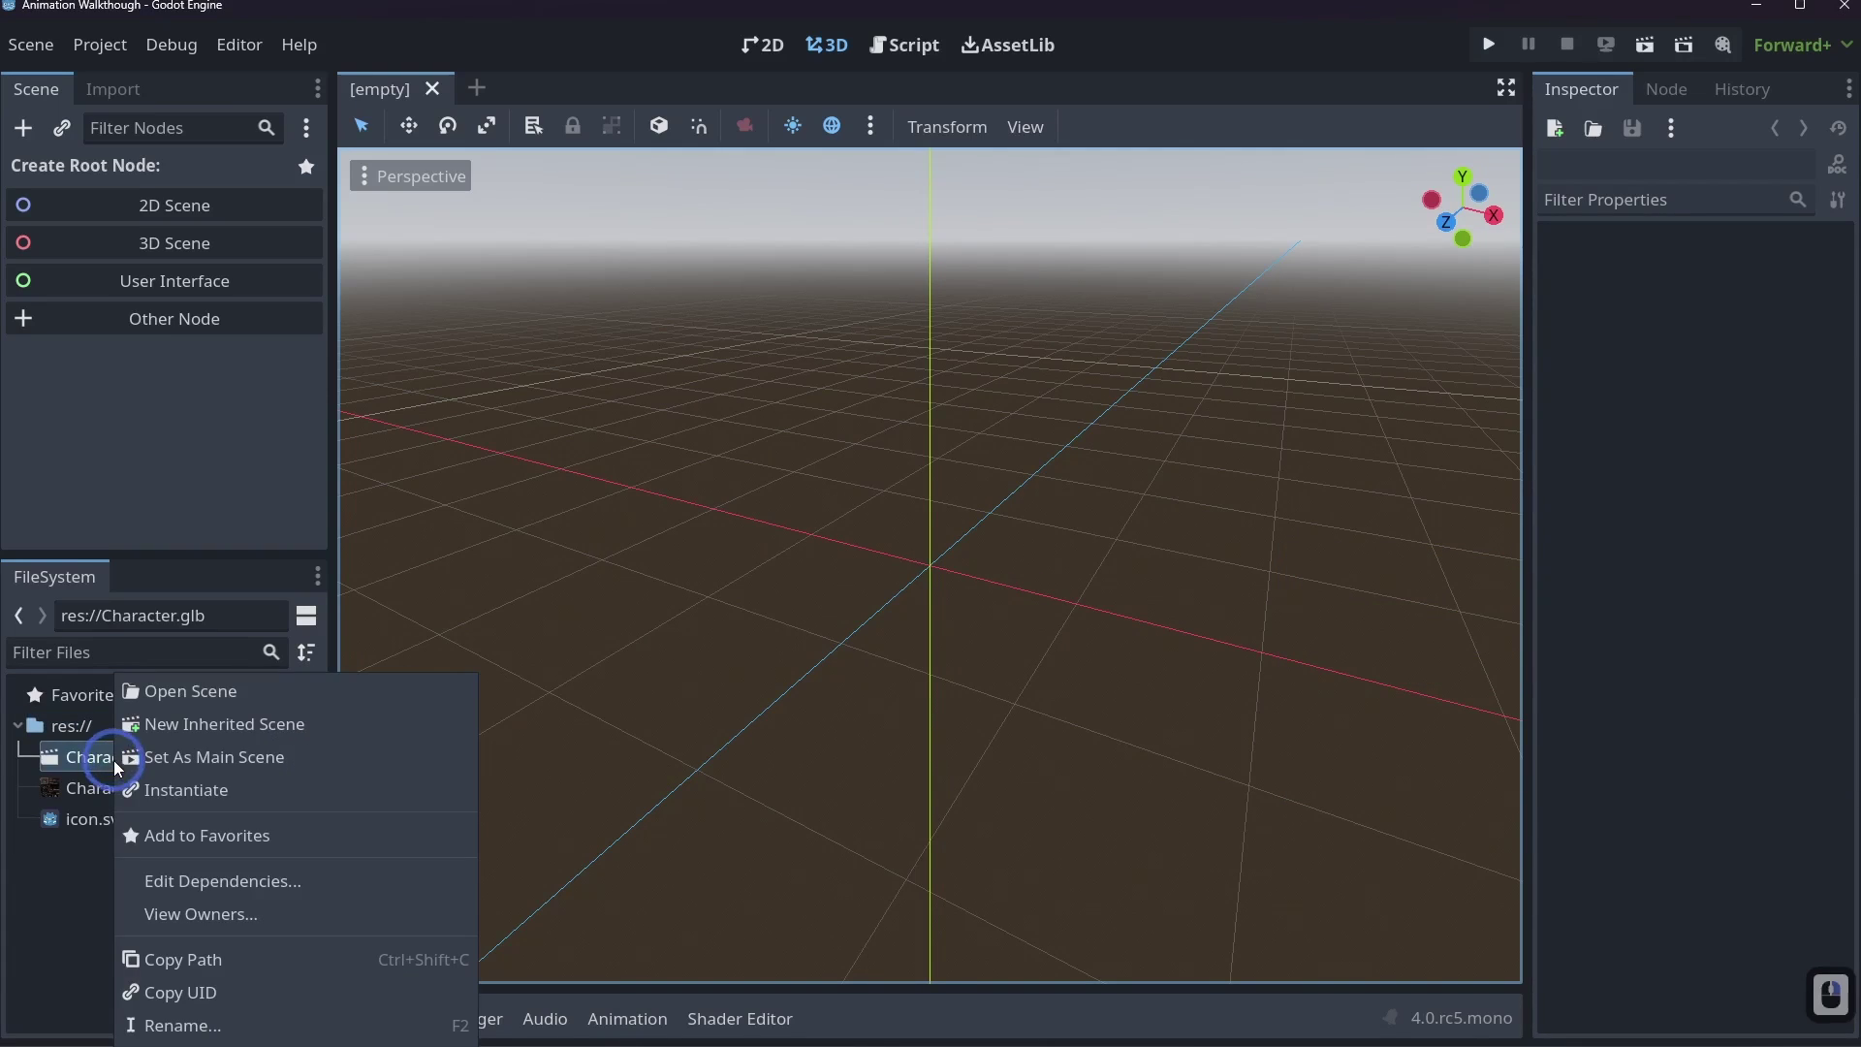
left_click(217, 723)
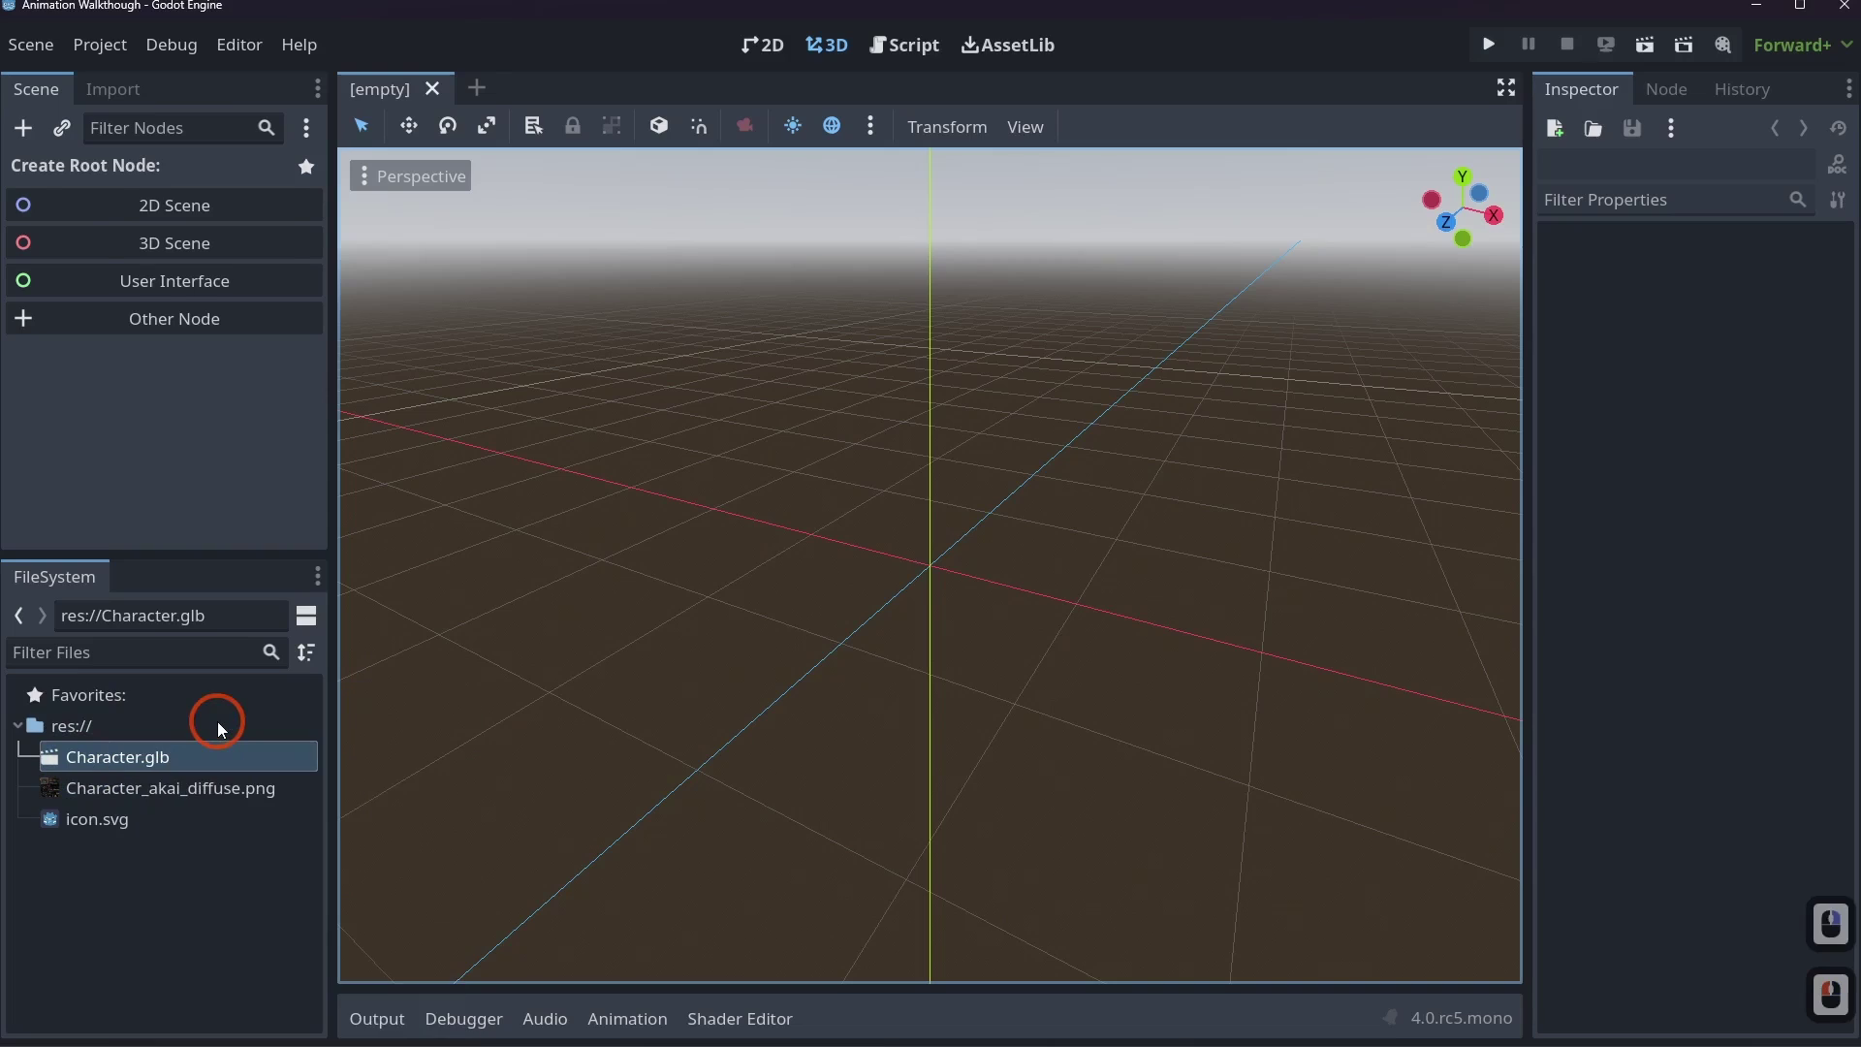
middle_click_drag(914, 490, 1031, 578)
On the AnimationPlayer, preview Straif Left and then Idle, scrubbing each on the timeline.
scroll(719, 545, "up", 3)
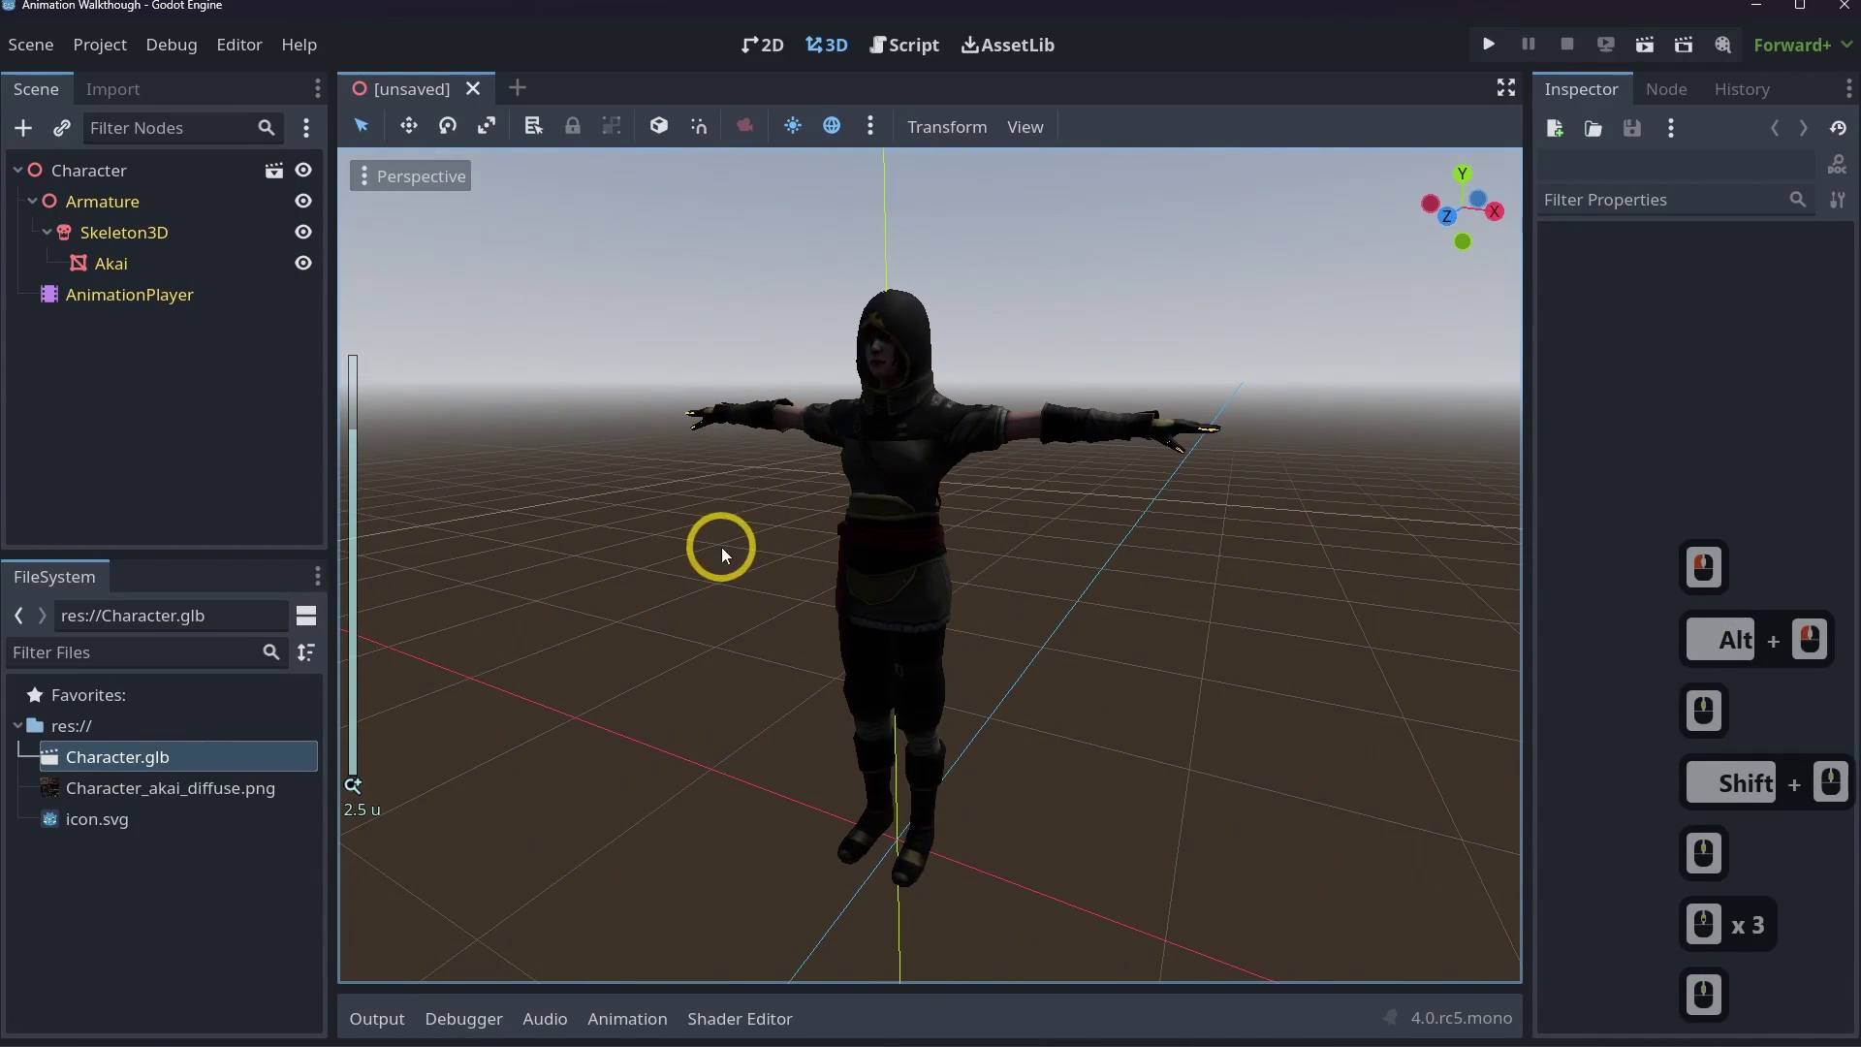
left_click(124, 295)
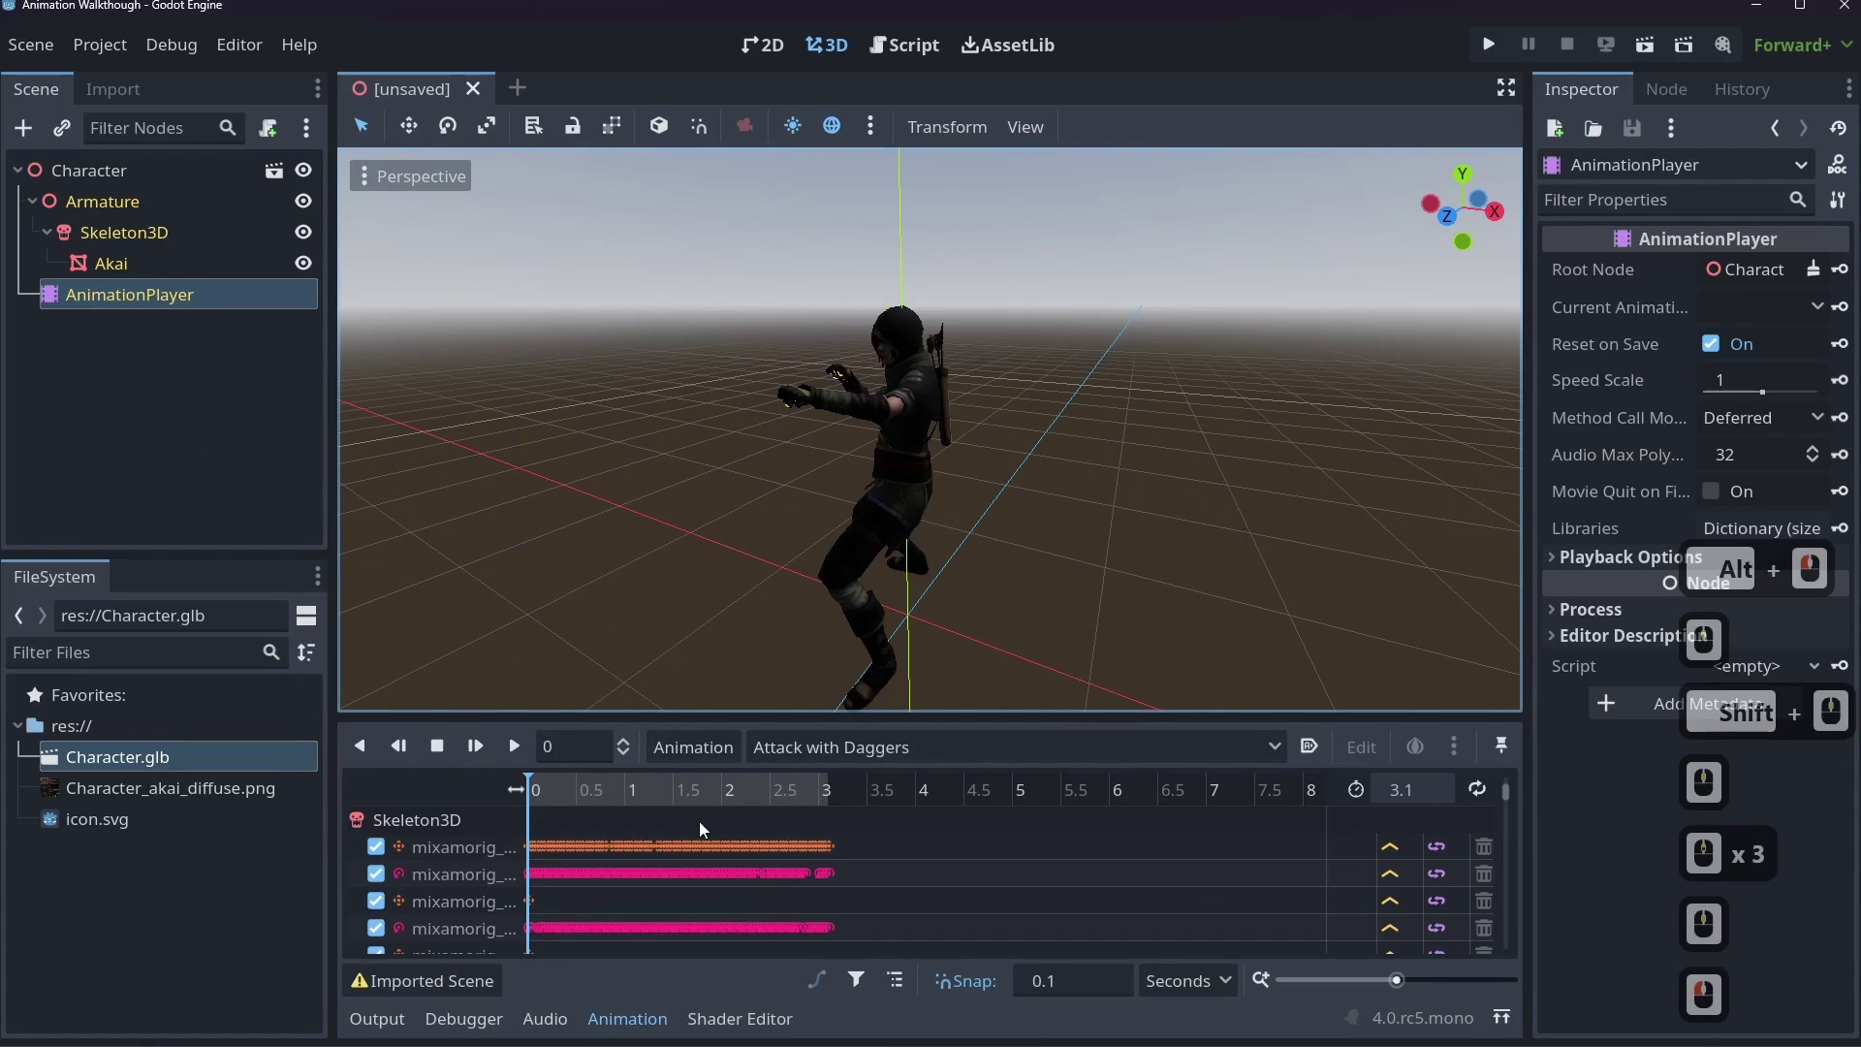
left_click(790, 749)
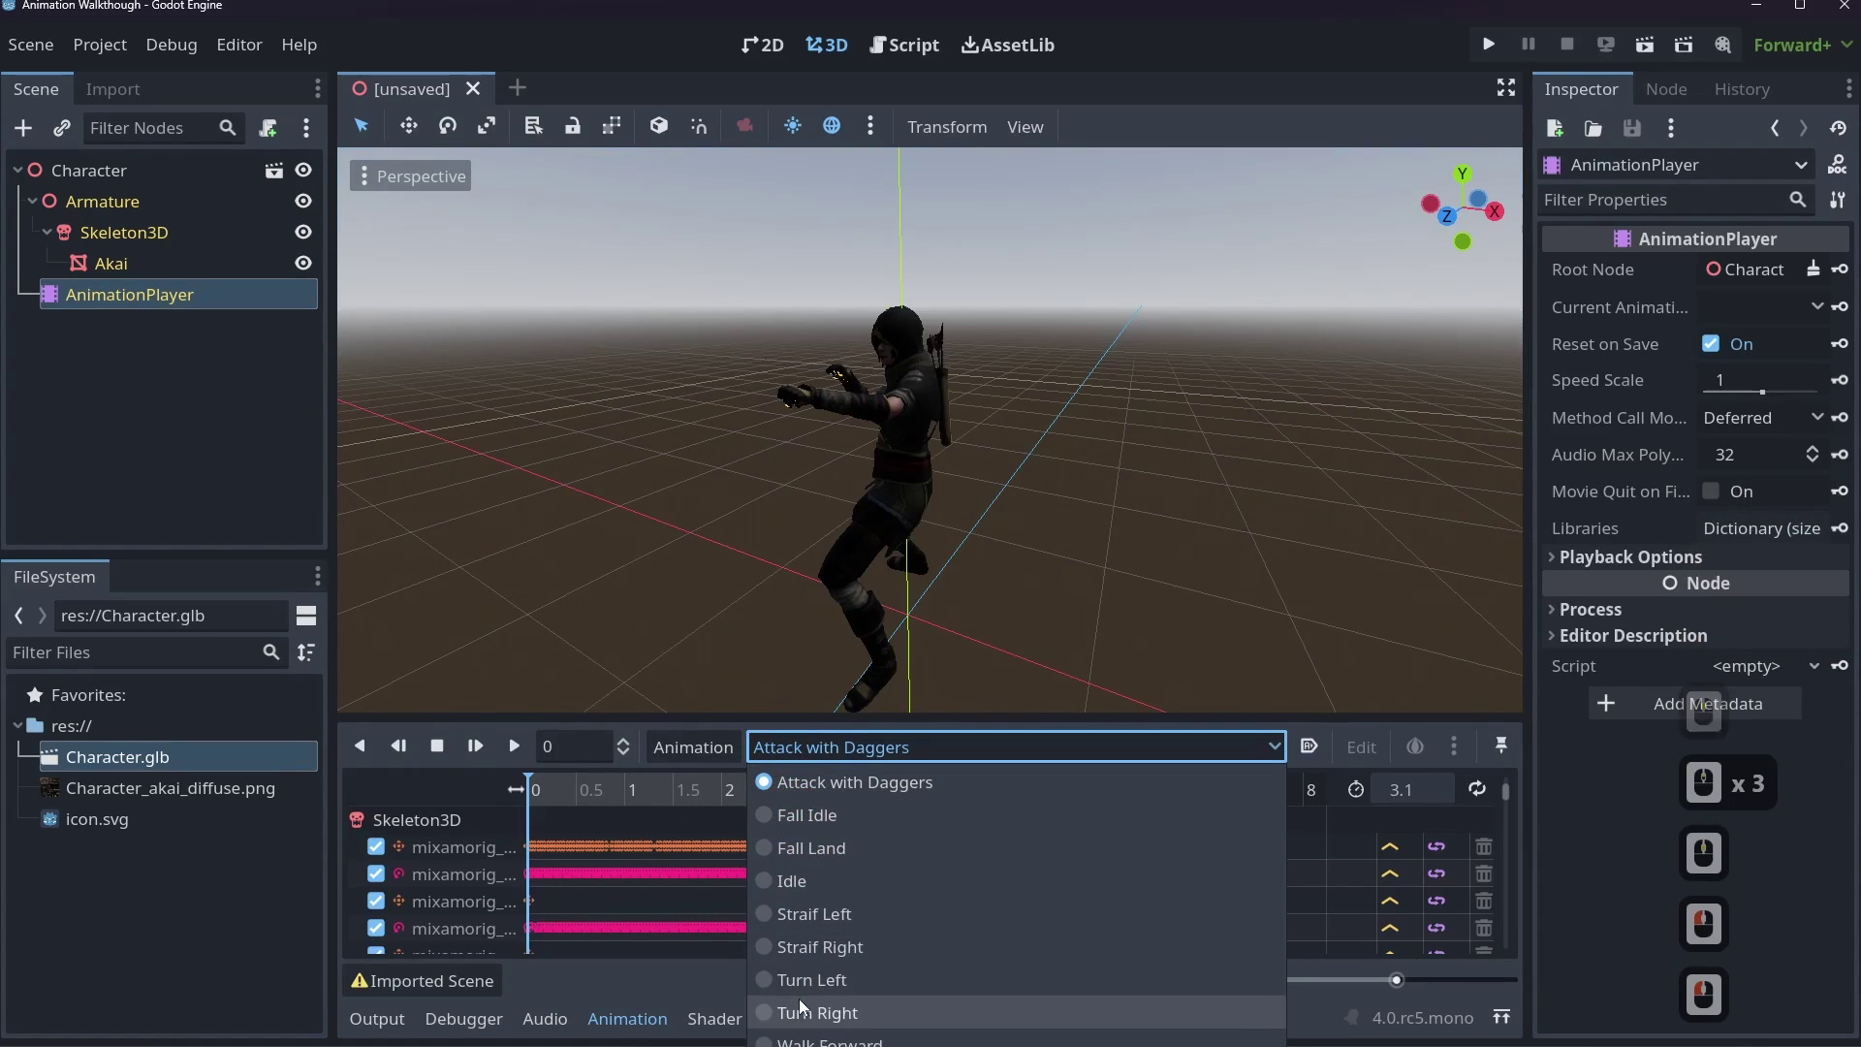
left_click(785, 909)
left_click(550, 787)
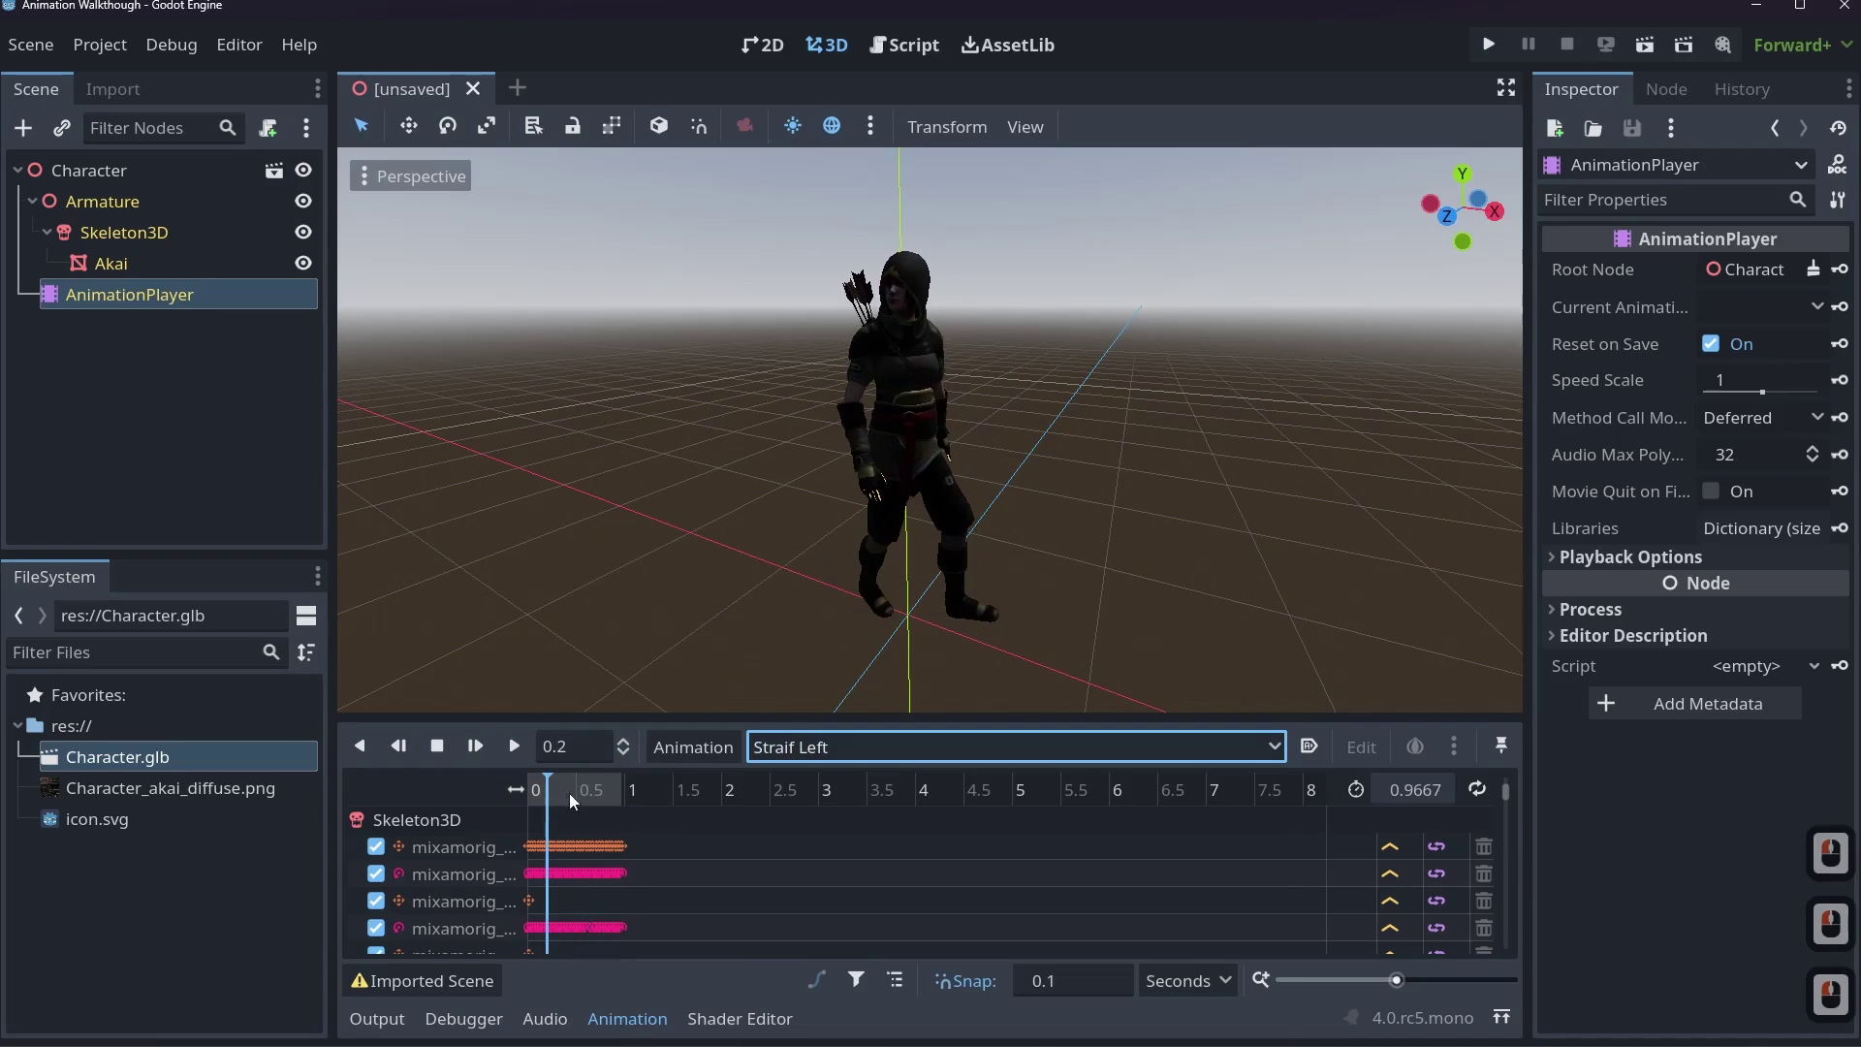
left_click(785, 747)
left_click(801, 863)
left_click_drag(601, 781, 476, 810)
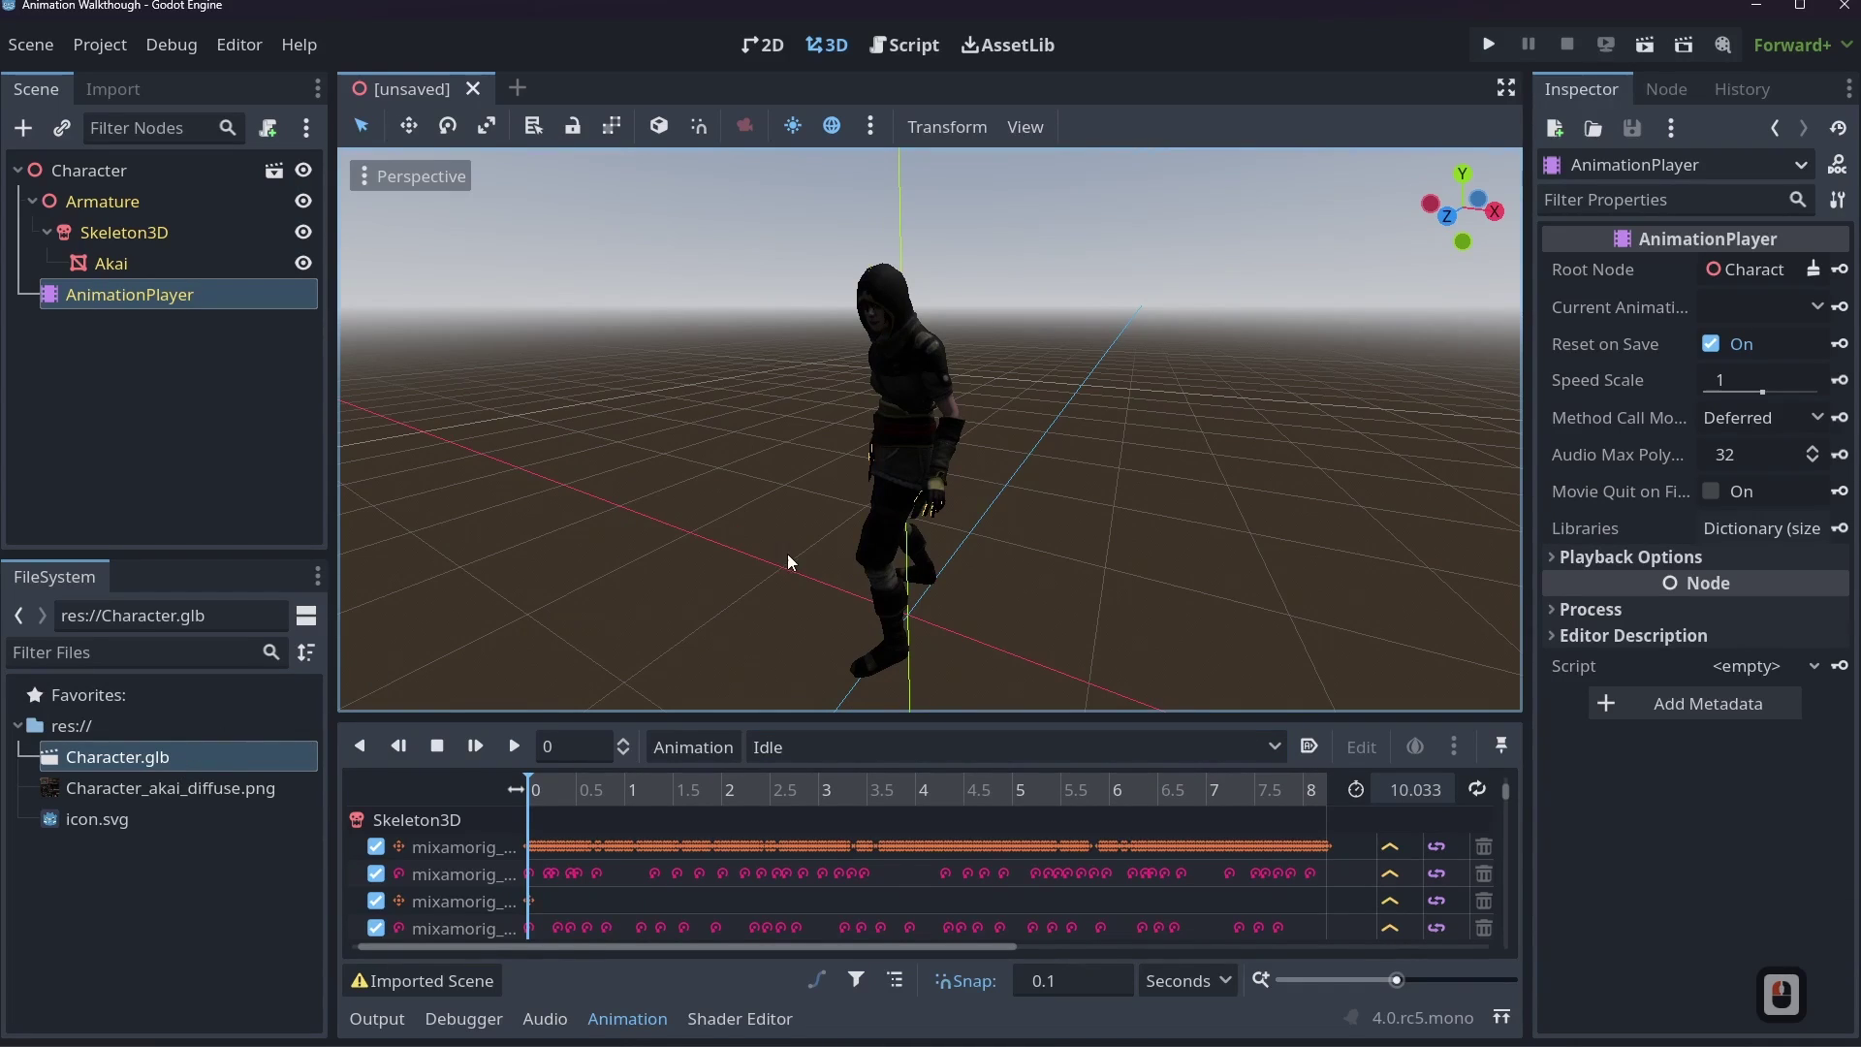
middle_click_drag(790, 560, 1076, 548)
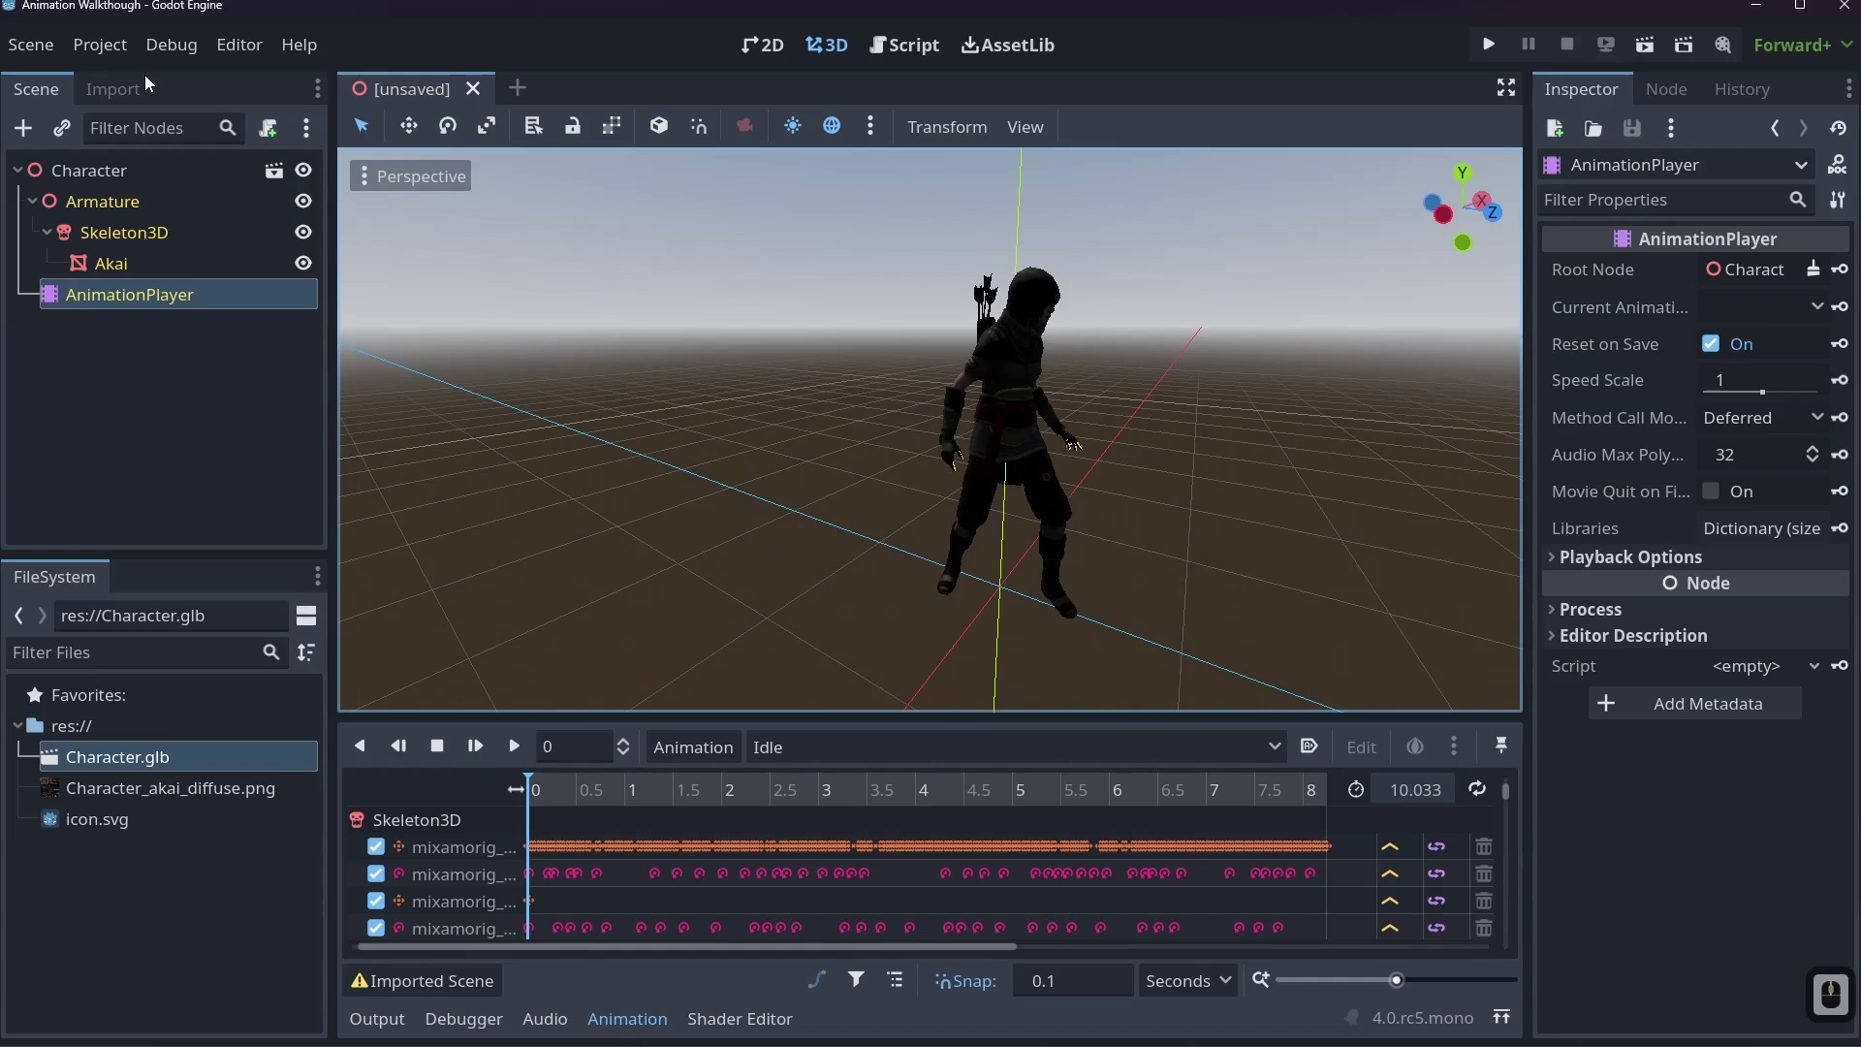
Set Character.glb to import as an Animation Library.
left_click(114, 89)
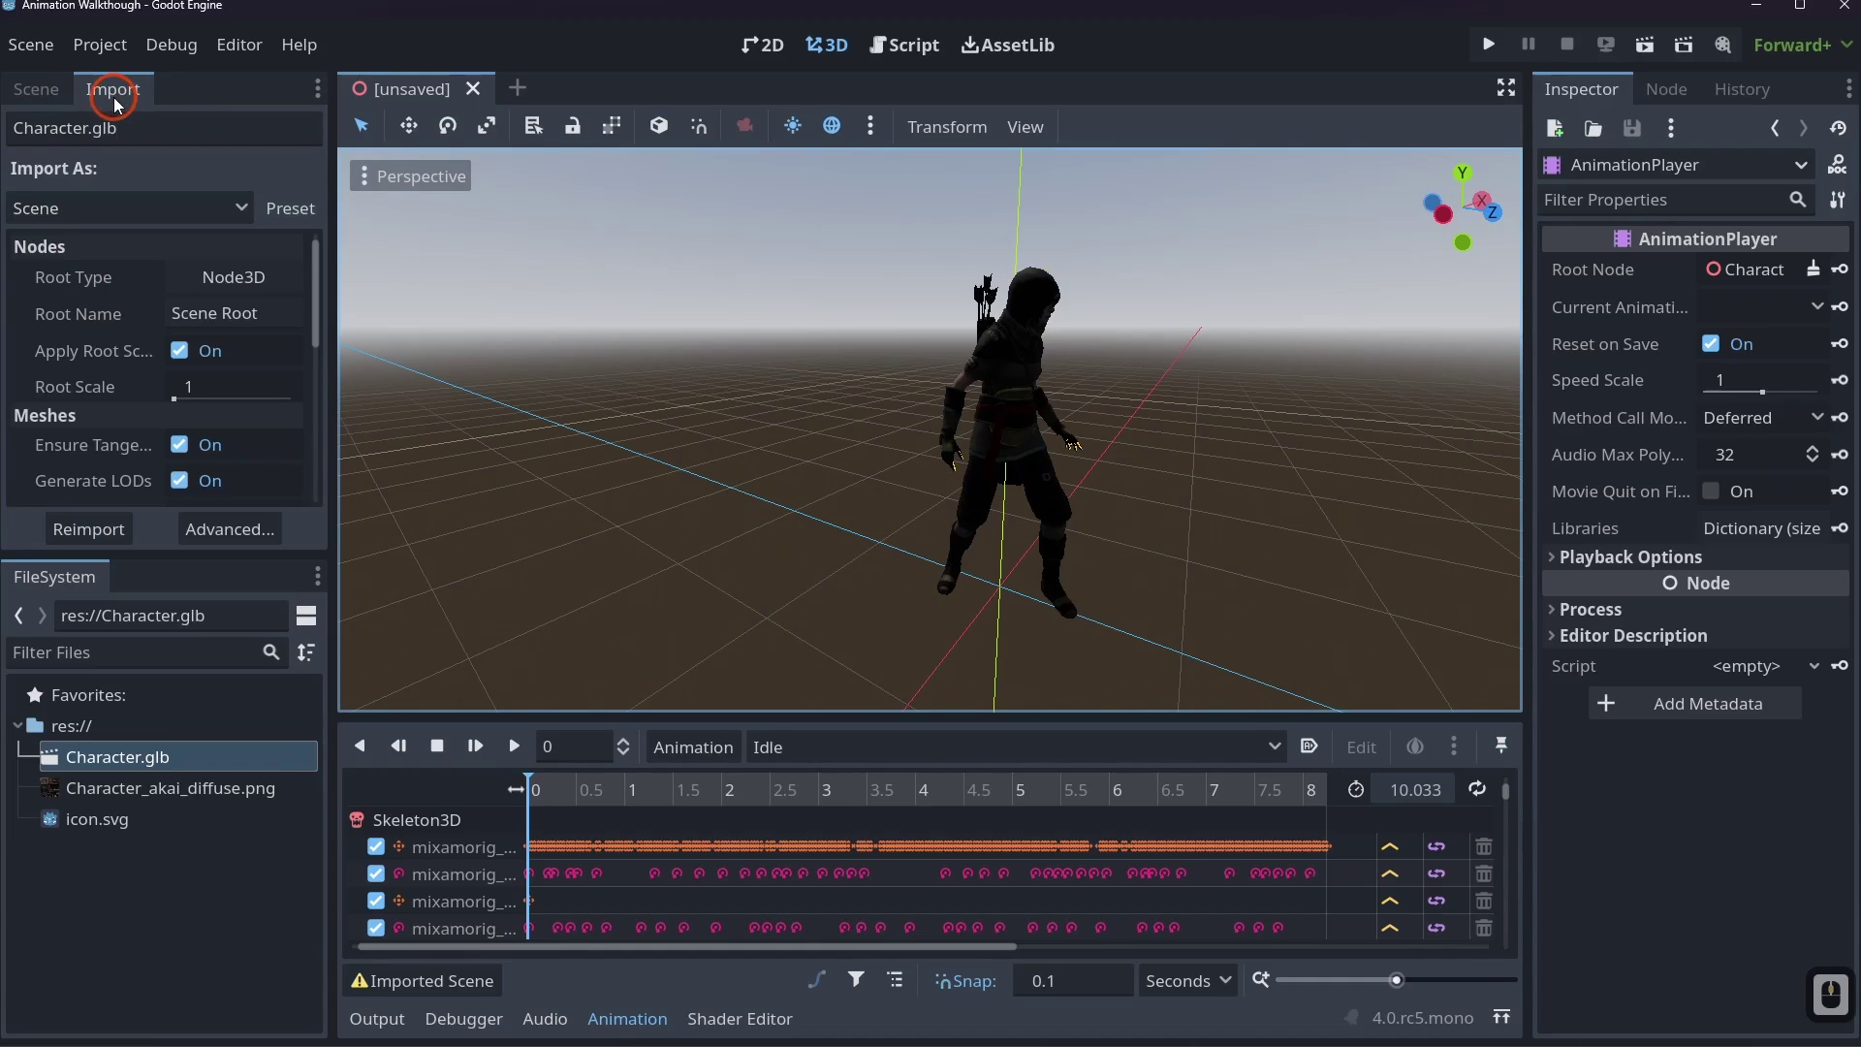
left_click(97, 204)
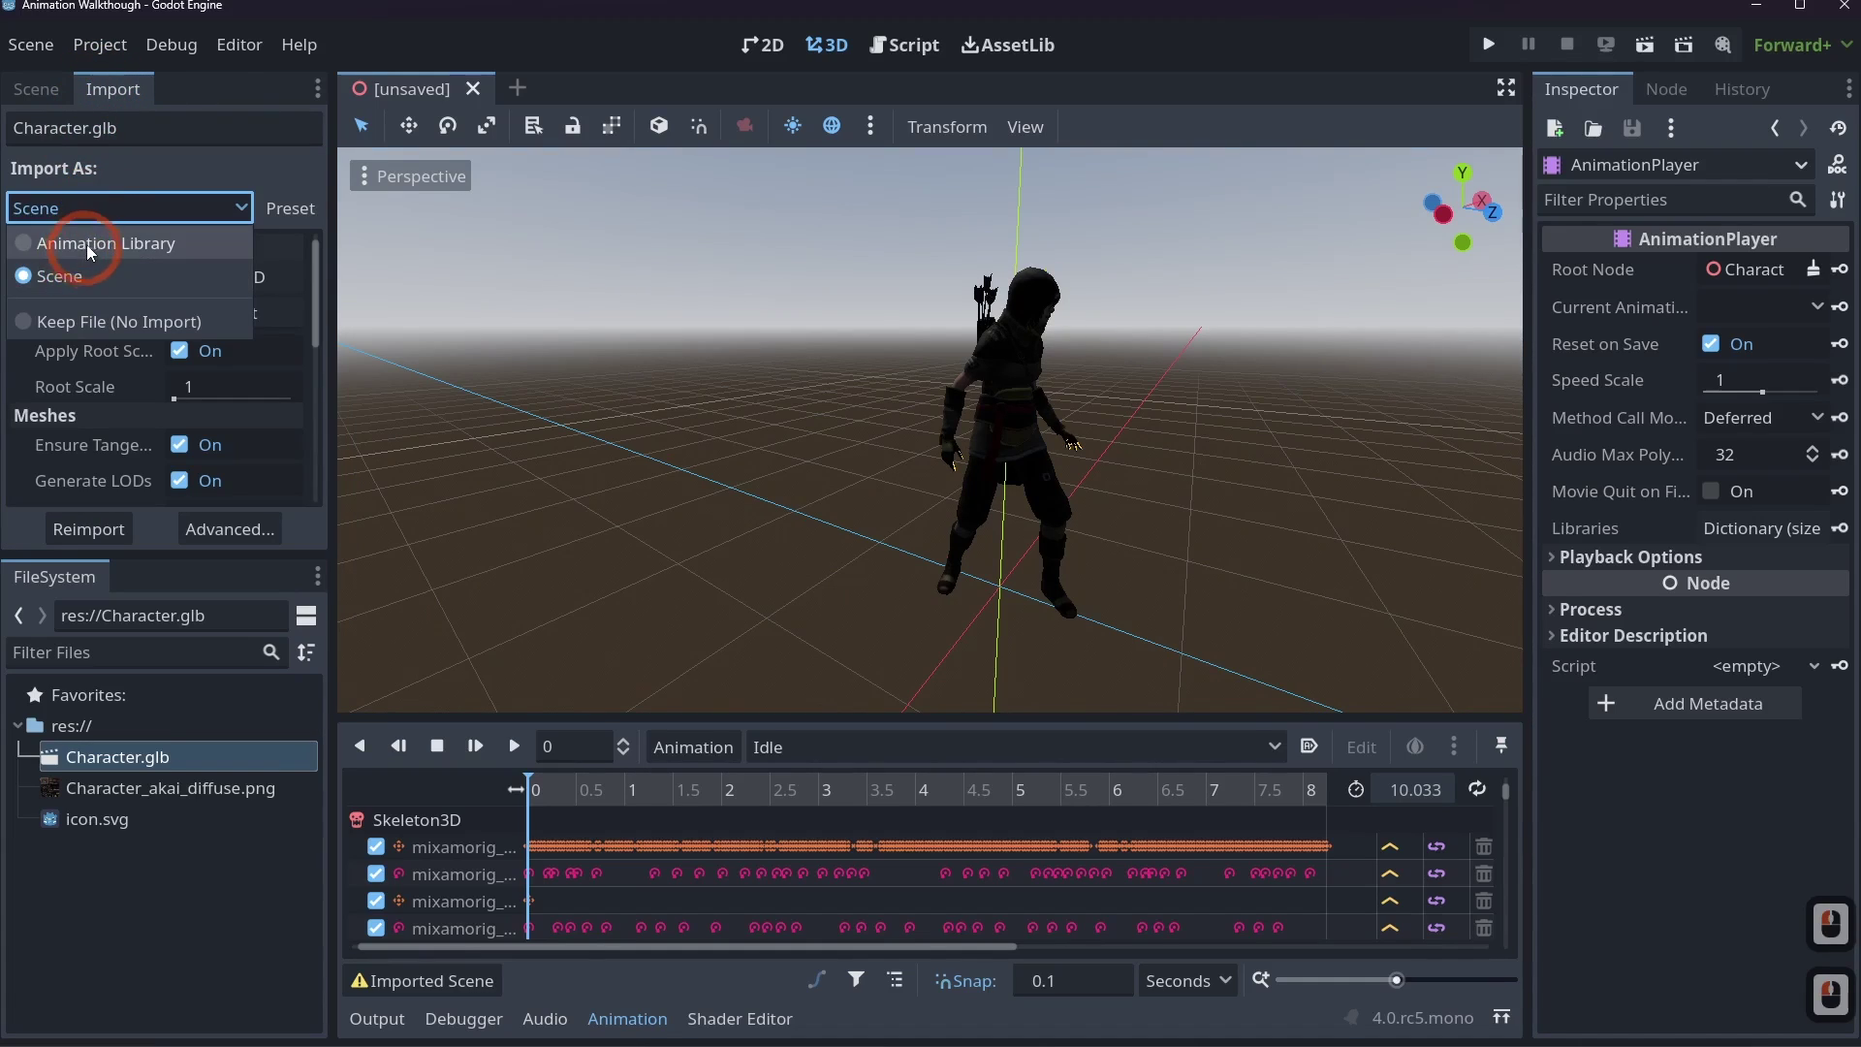
left_click(97, 242)
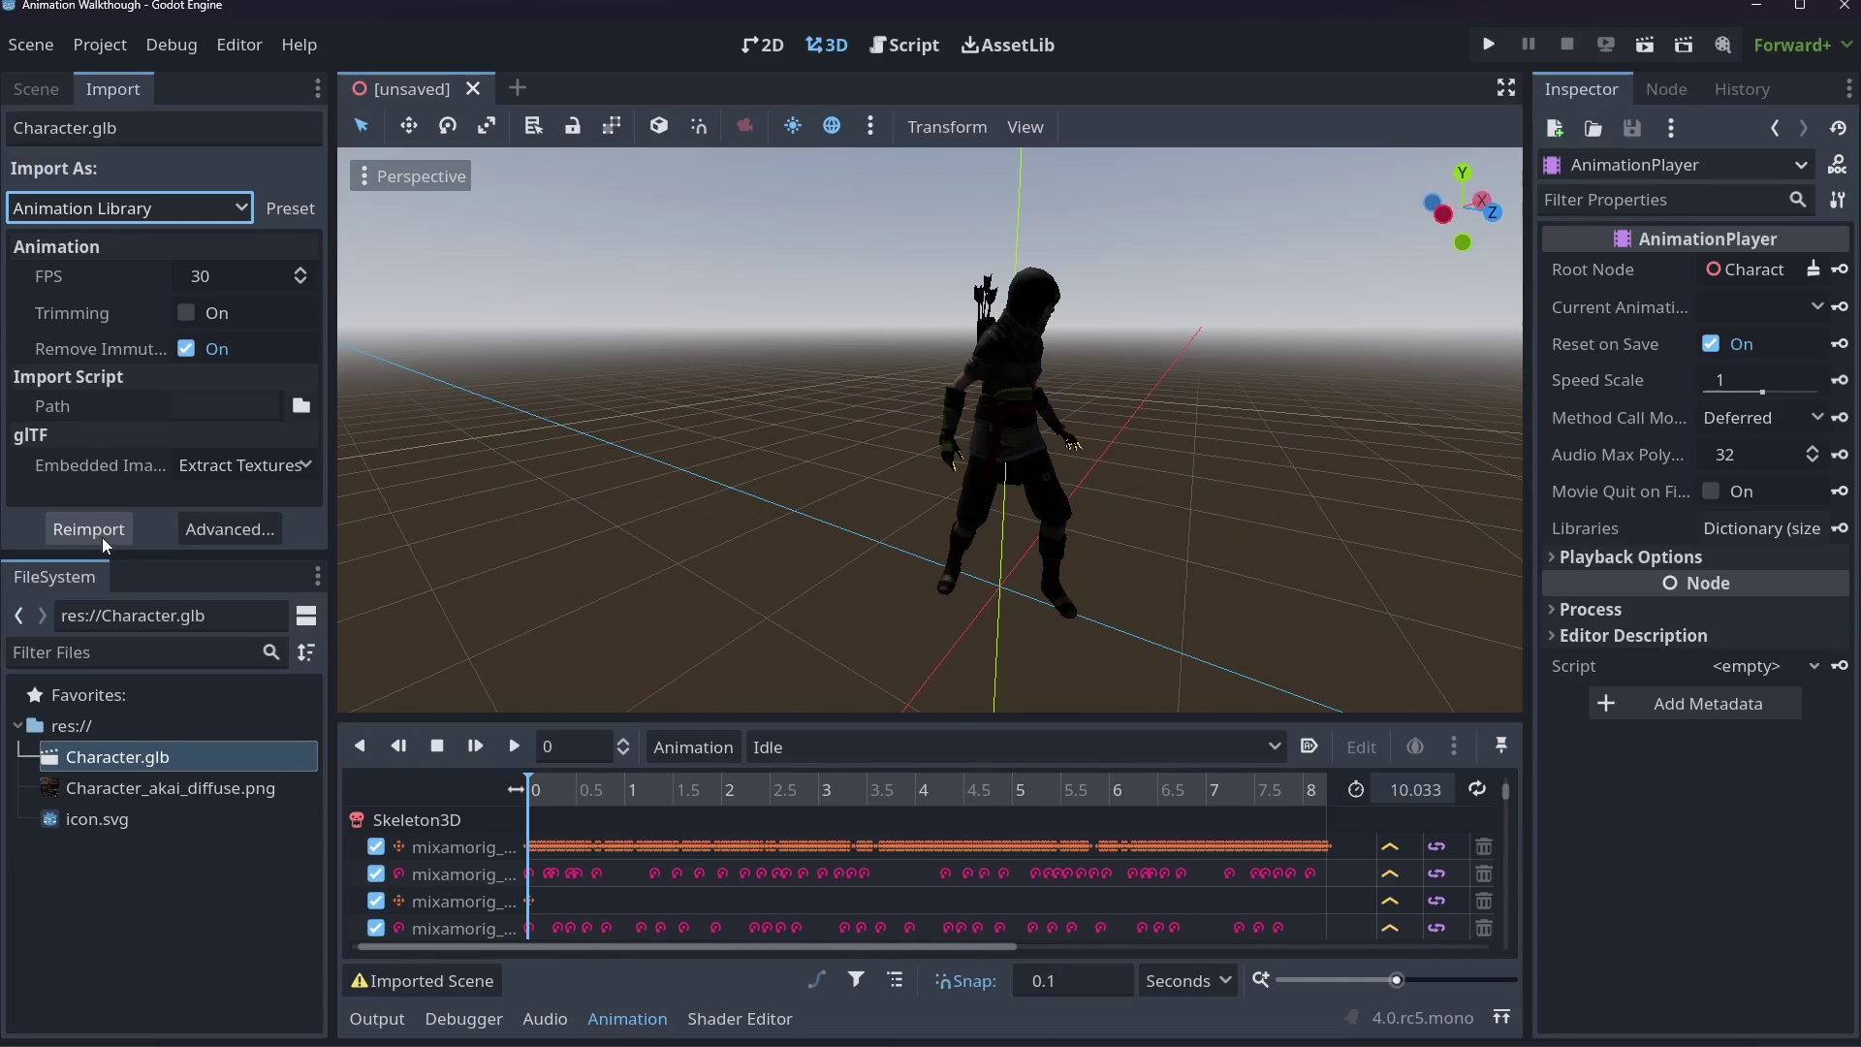
Review the animation libraries in Manage Animations without adding a new library.
left_click(711, 761)
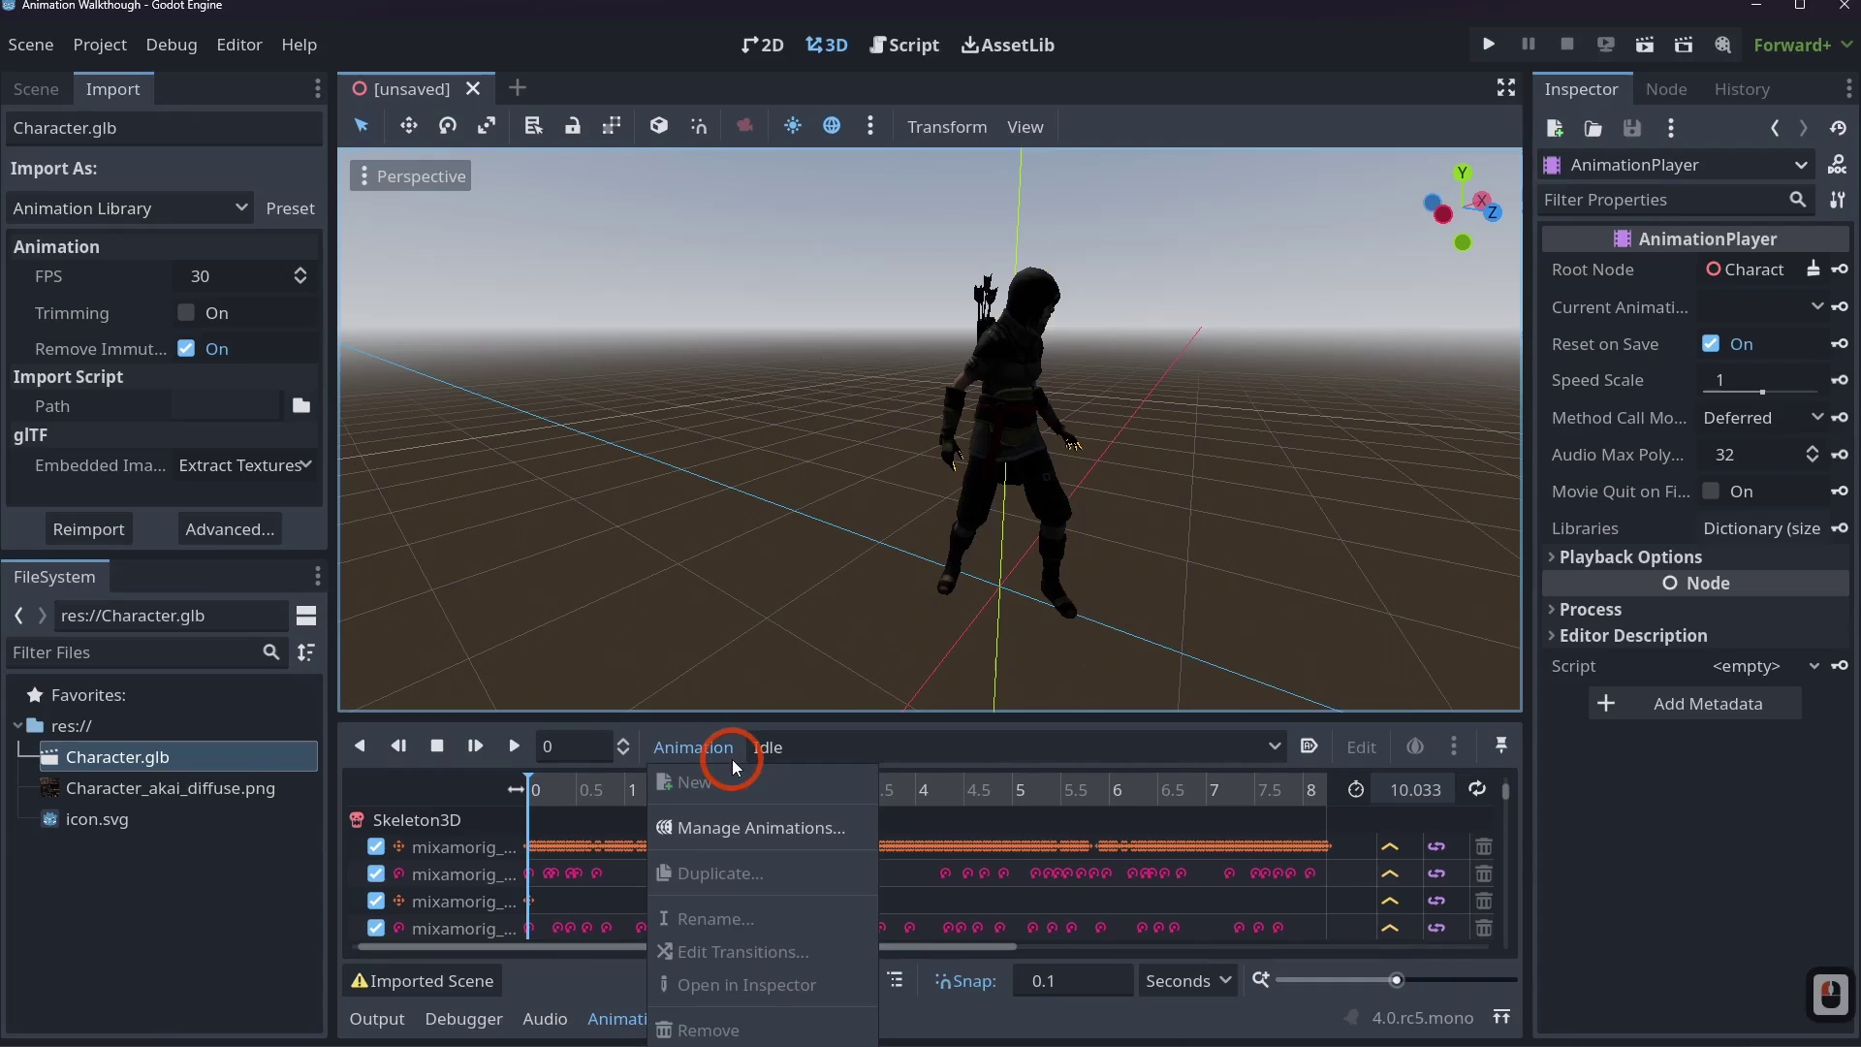
left_click(731, 833)
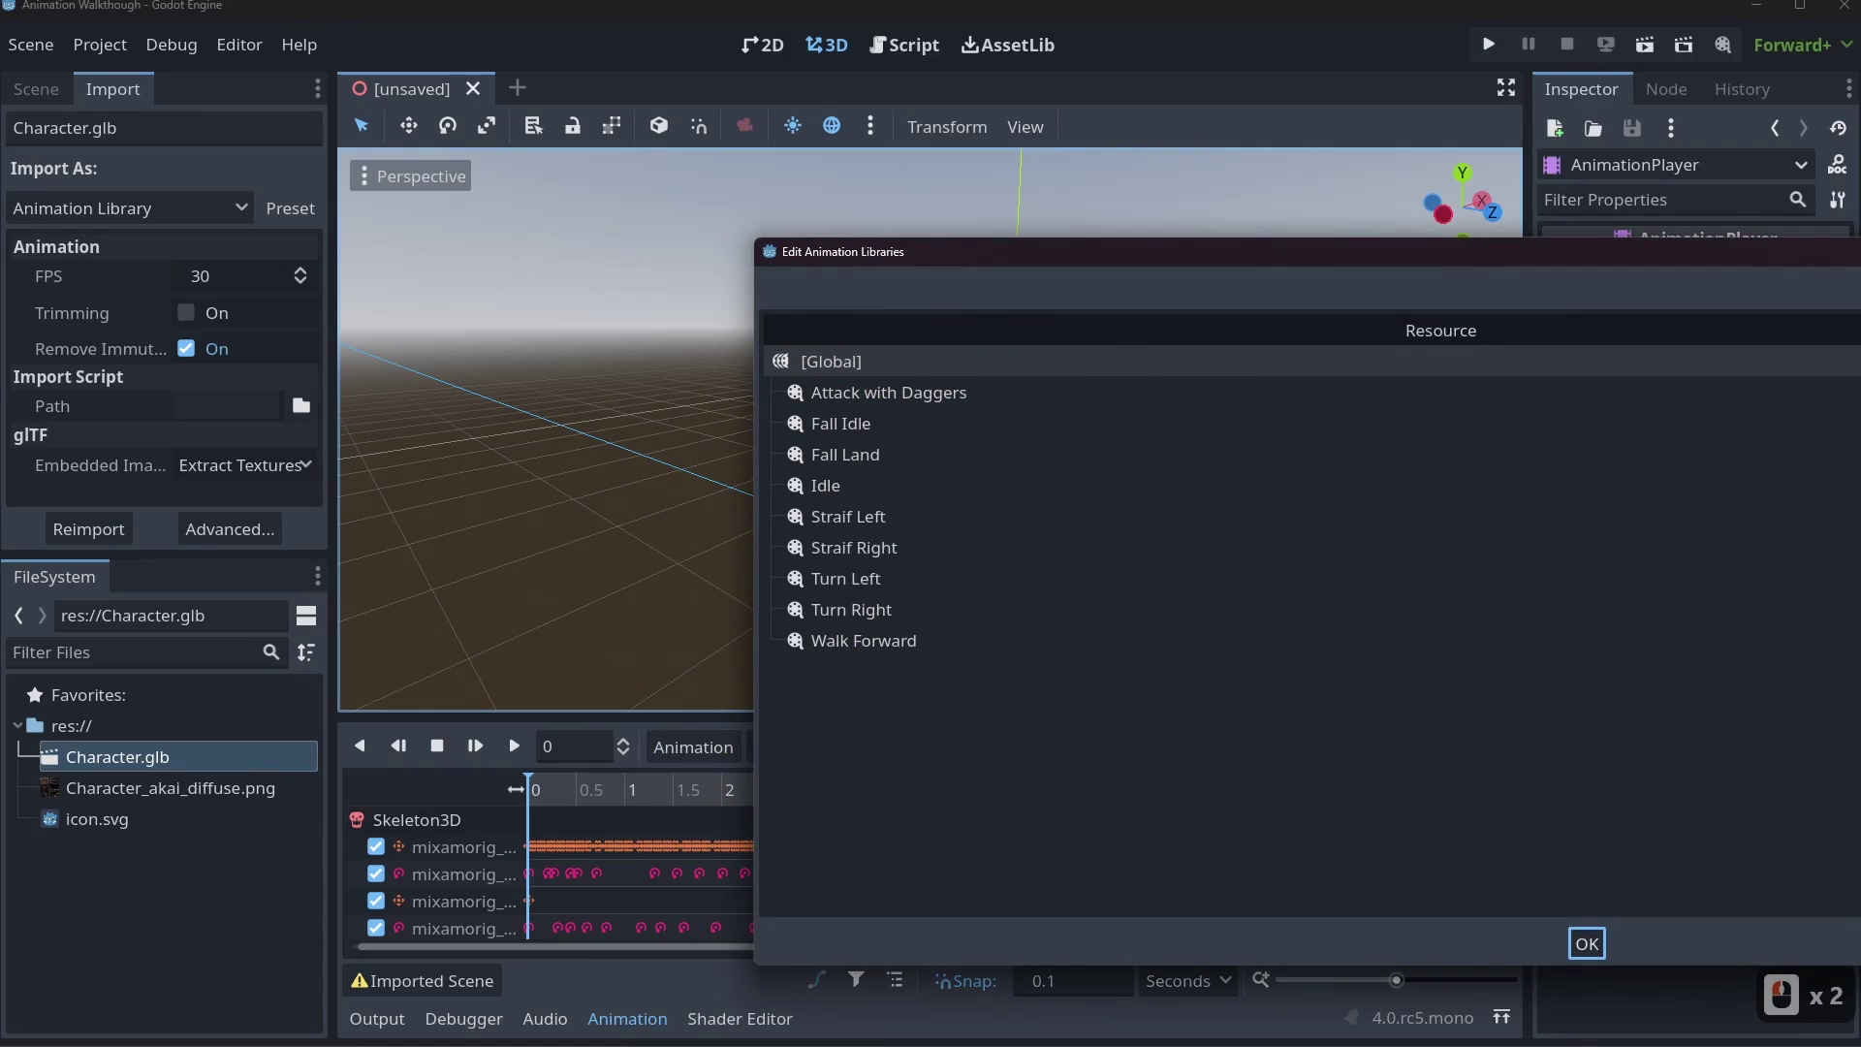
left_click(1851, 290)
left_click(1627, 667)
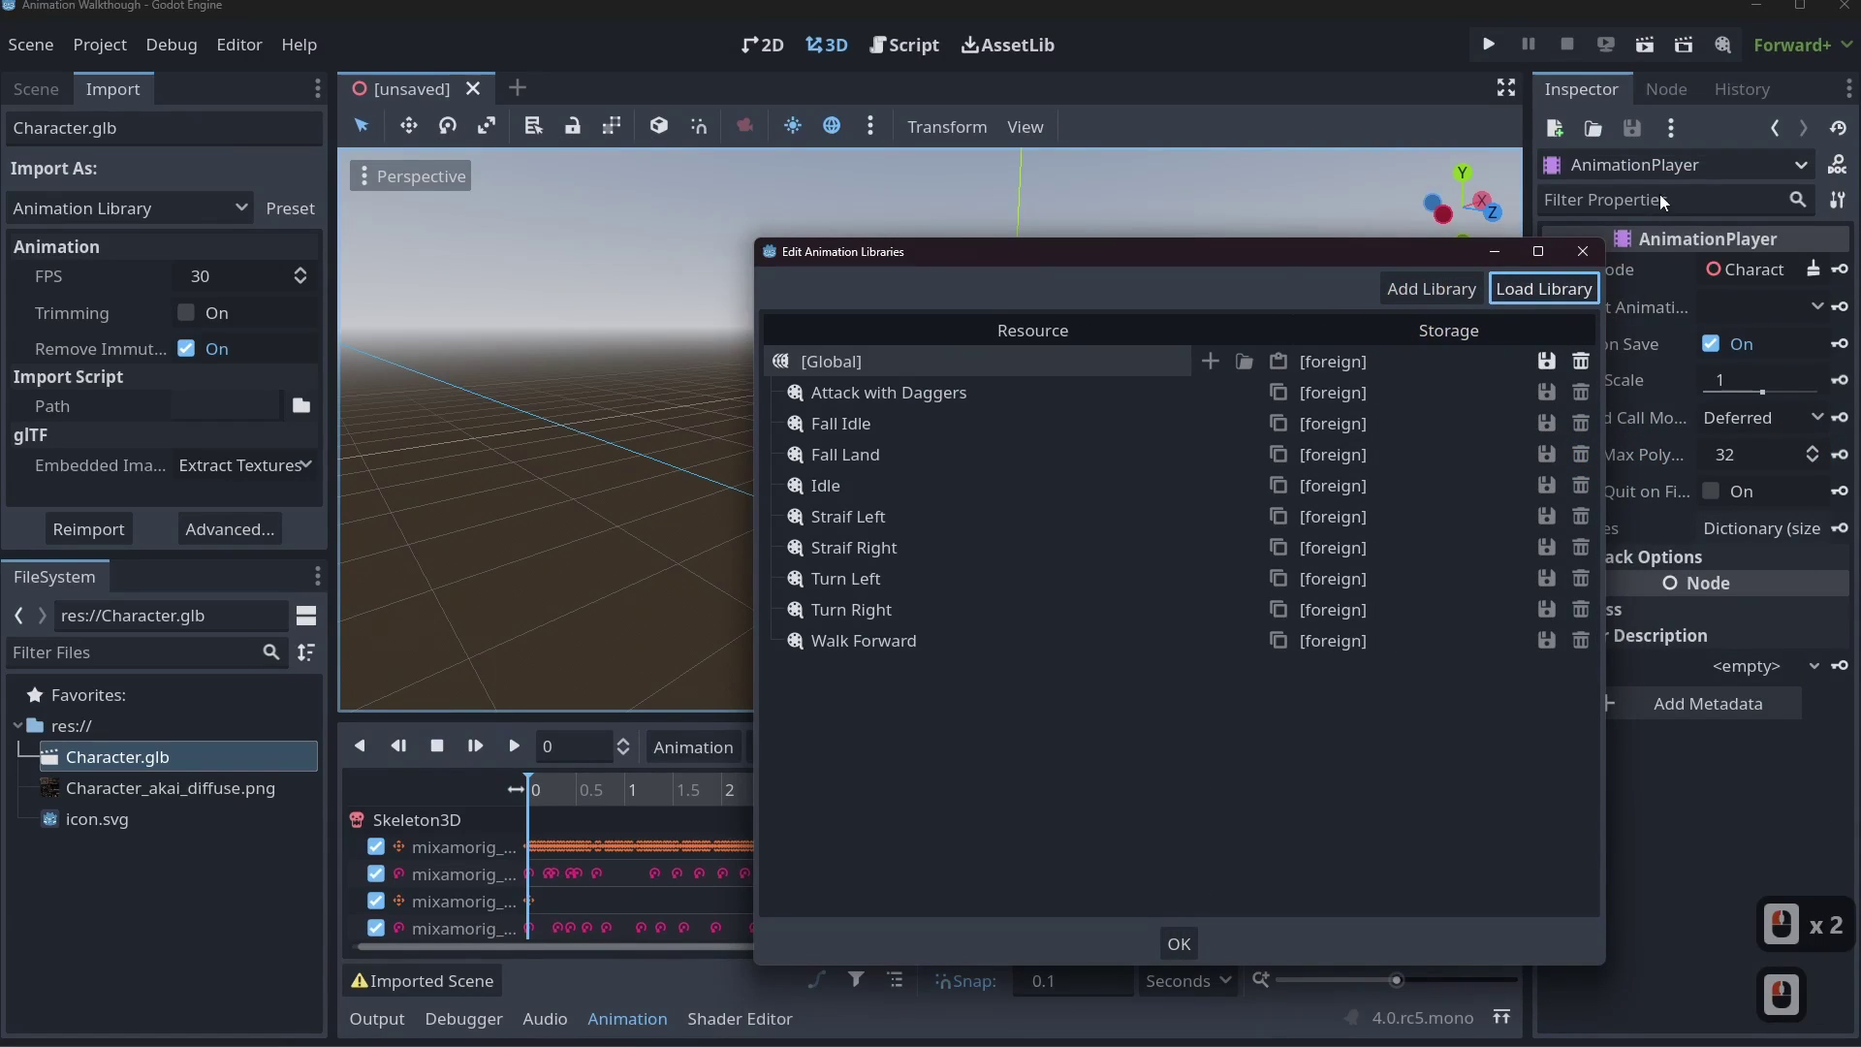
left_click(708, 613)
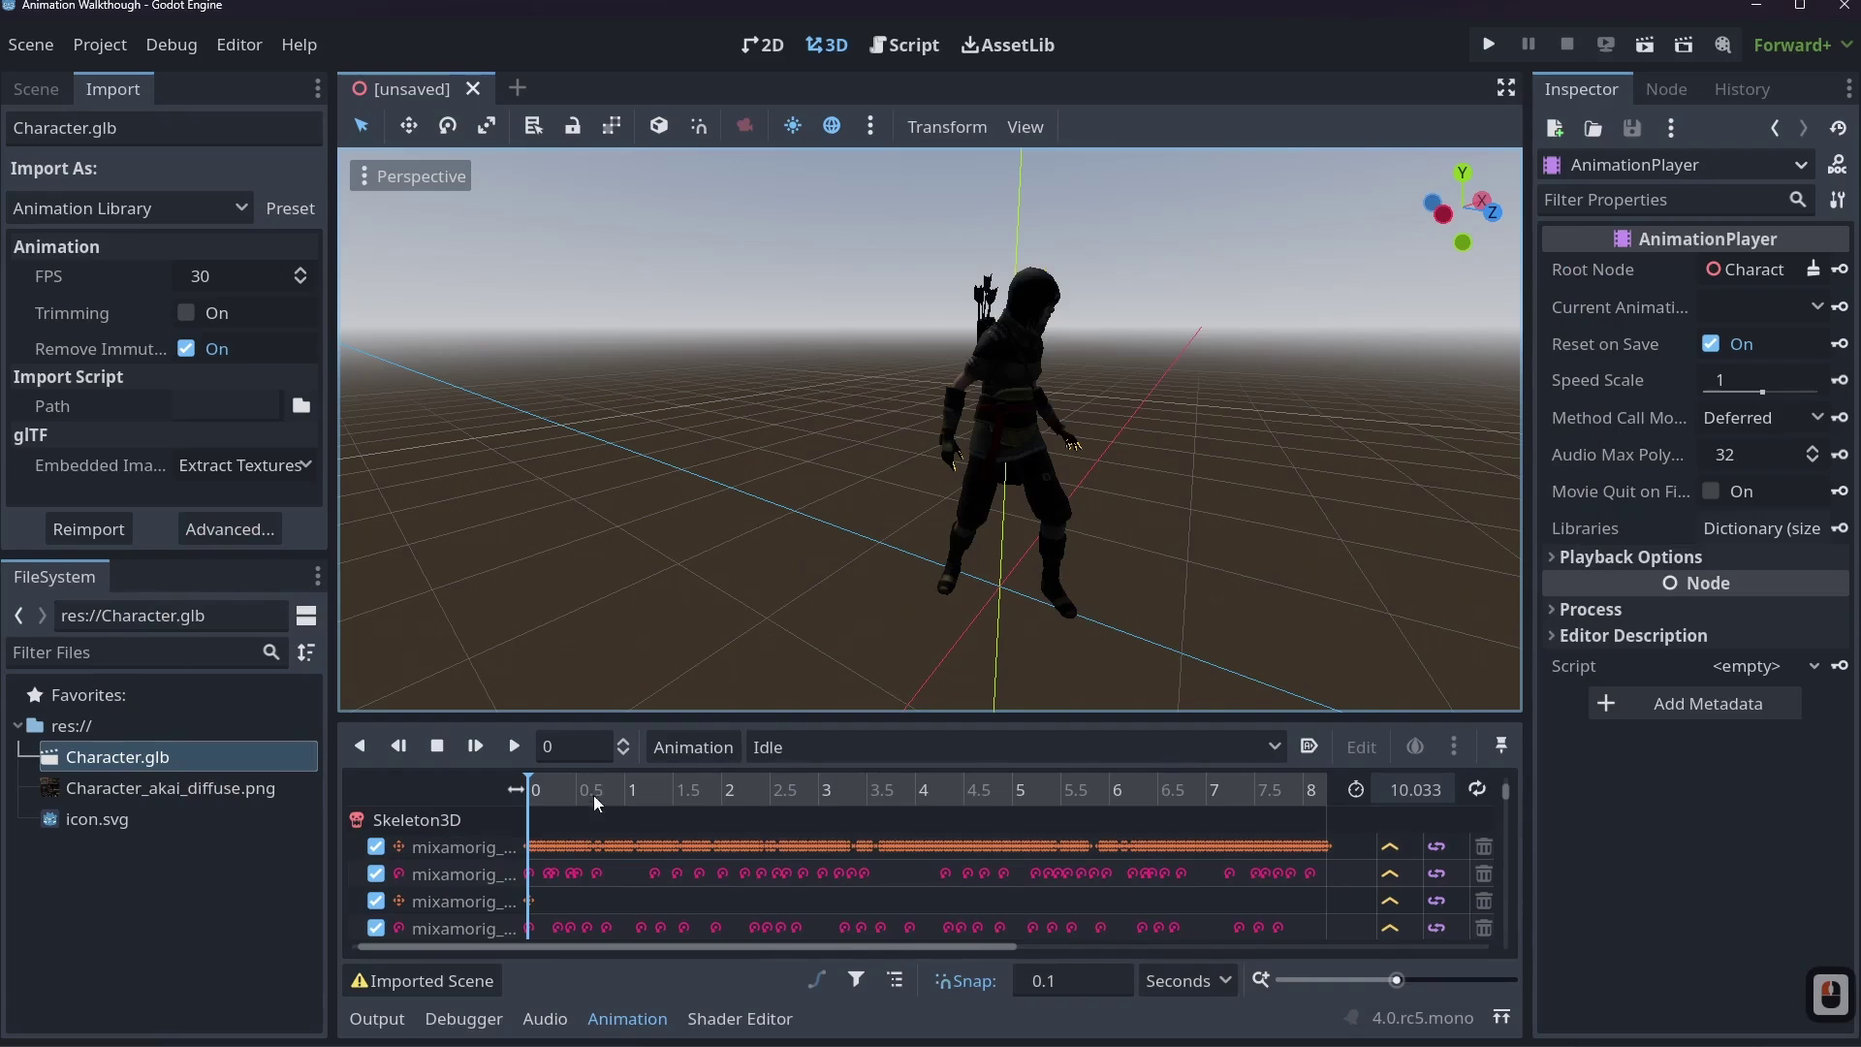
Preview the Fall Idle animation, scrubbing it to 0.6 seconds, then return to the browser.
left_click(841, 746)
left_click(787, 818)
left_click(538, 785)
left_click_drag(540, 790, 601, 796)
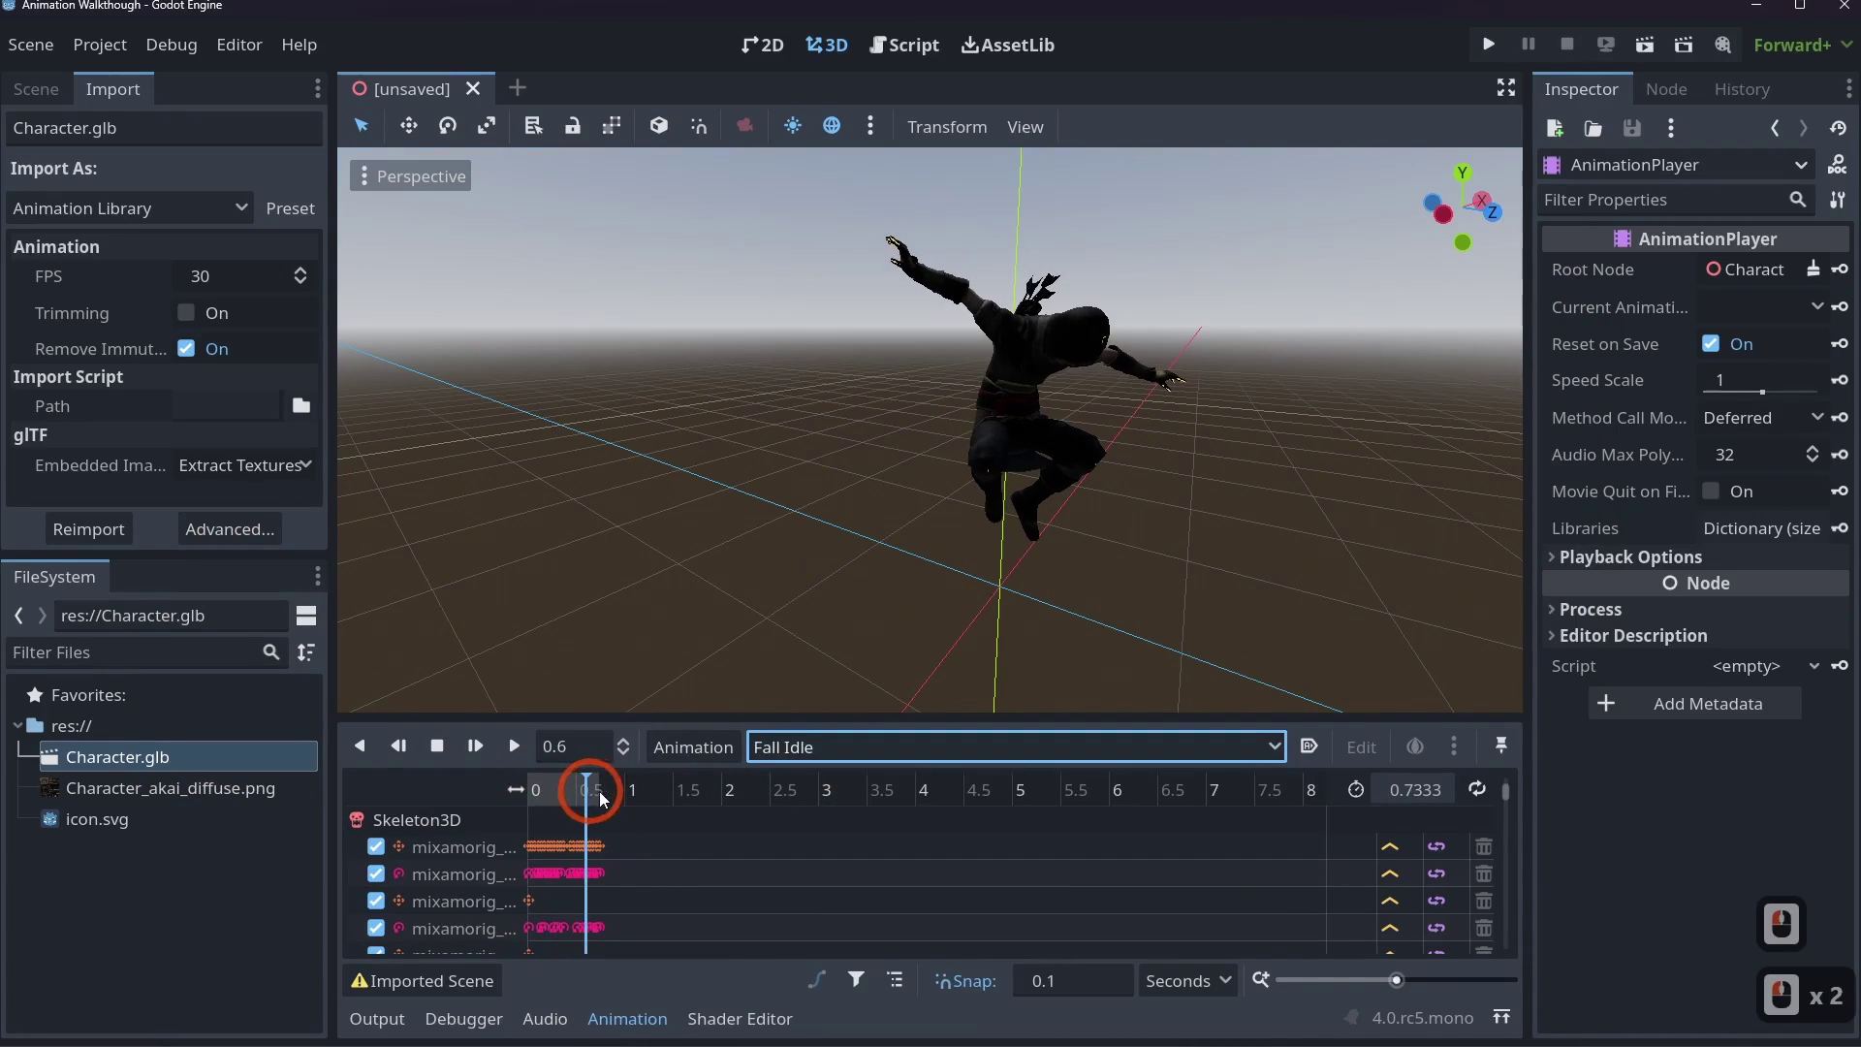
left_click(524, 824)
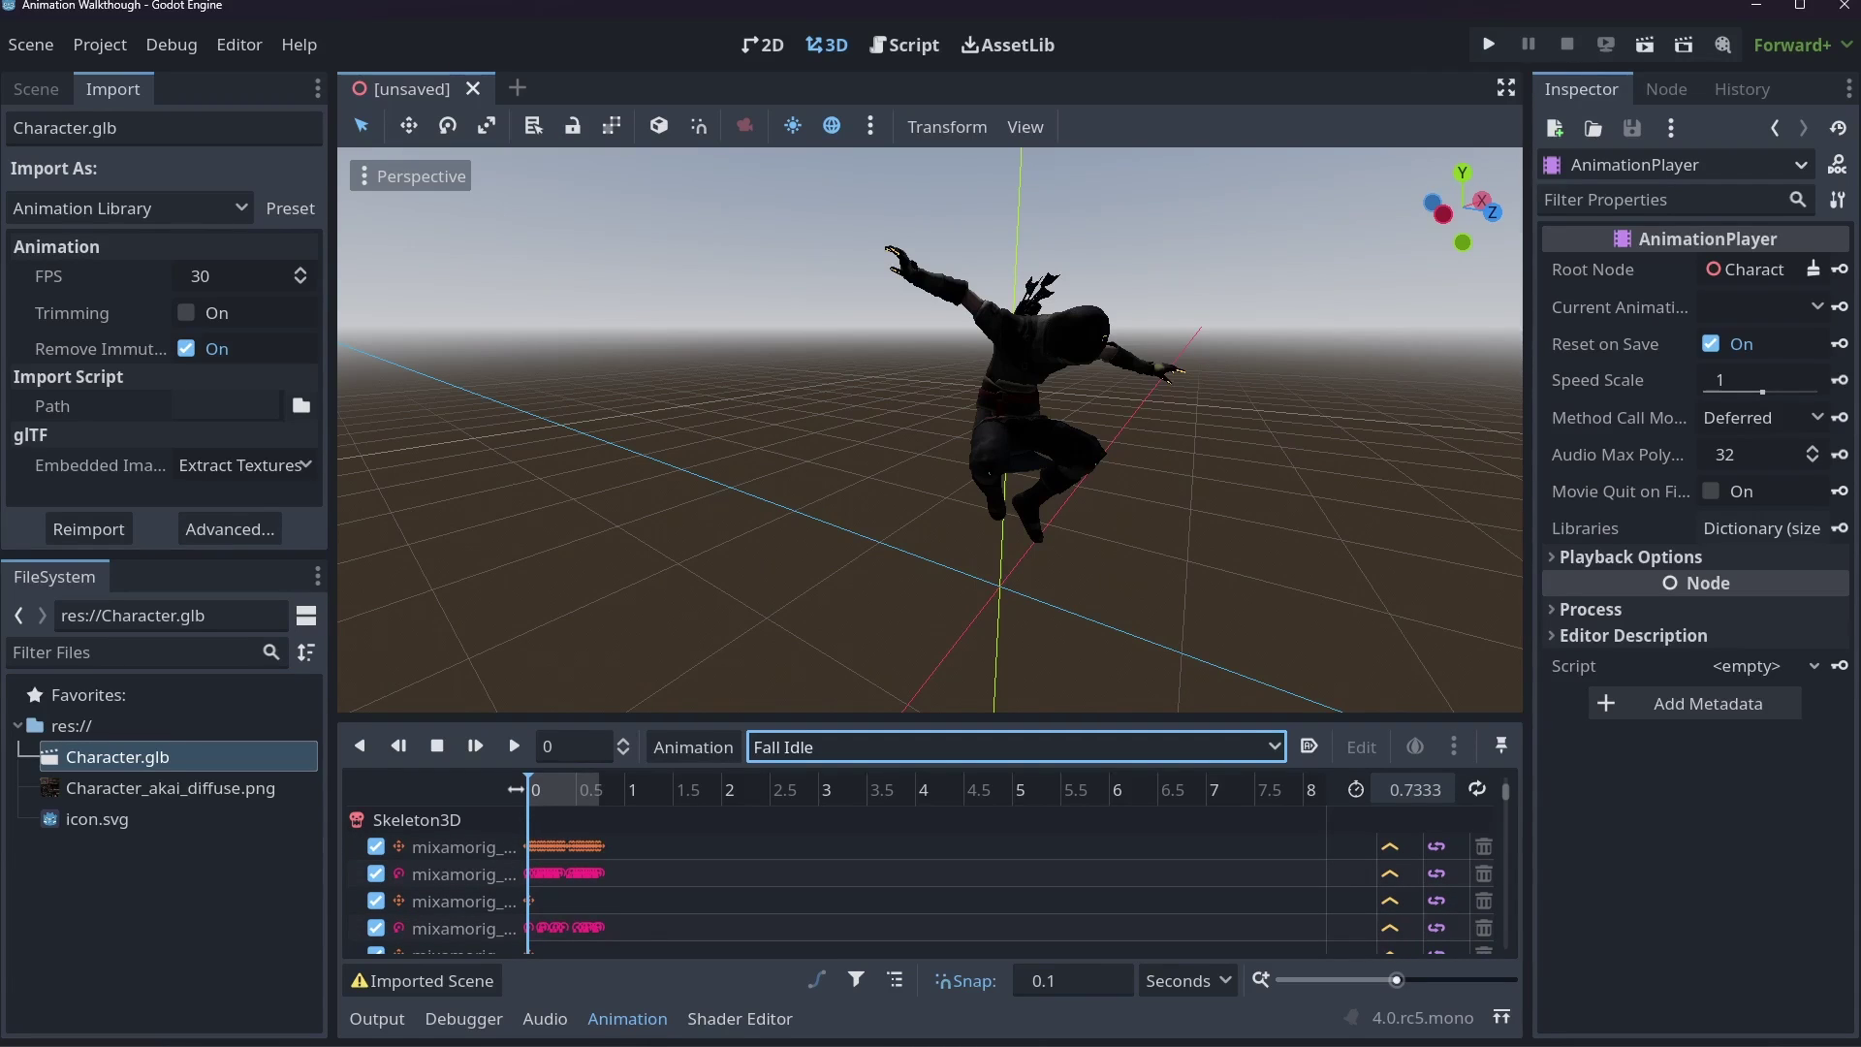
key("alt+Tab")
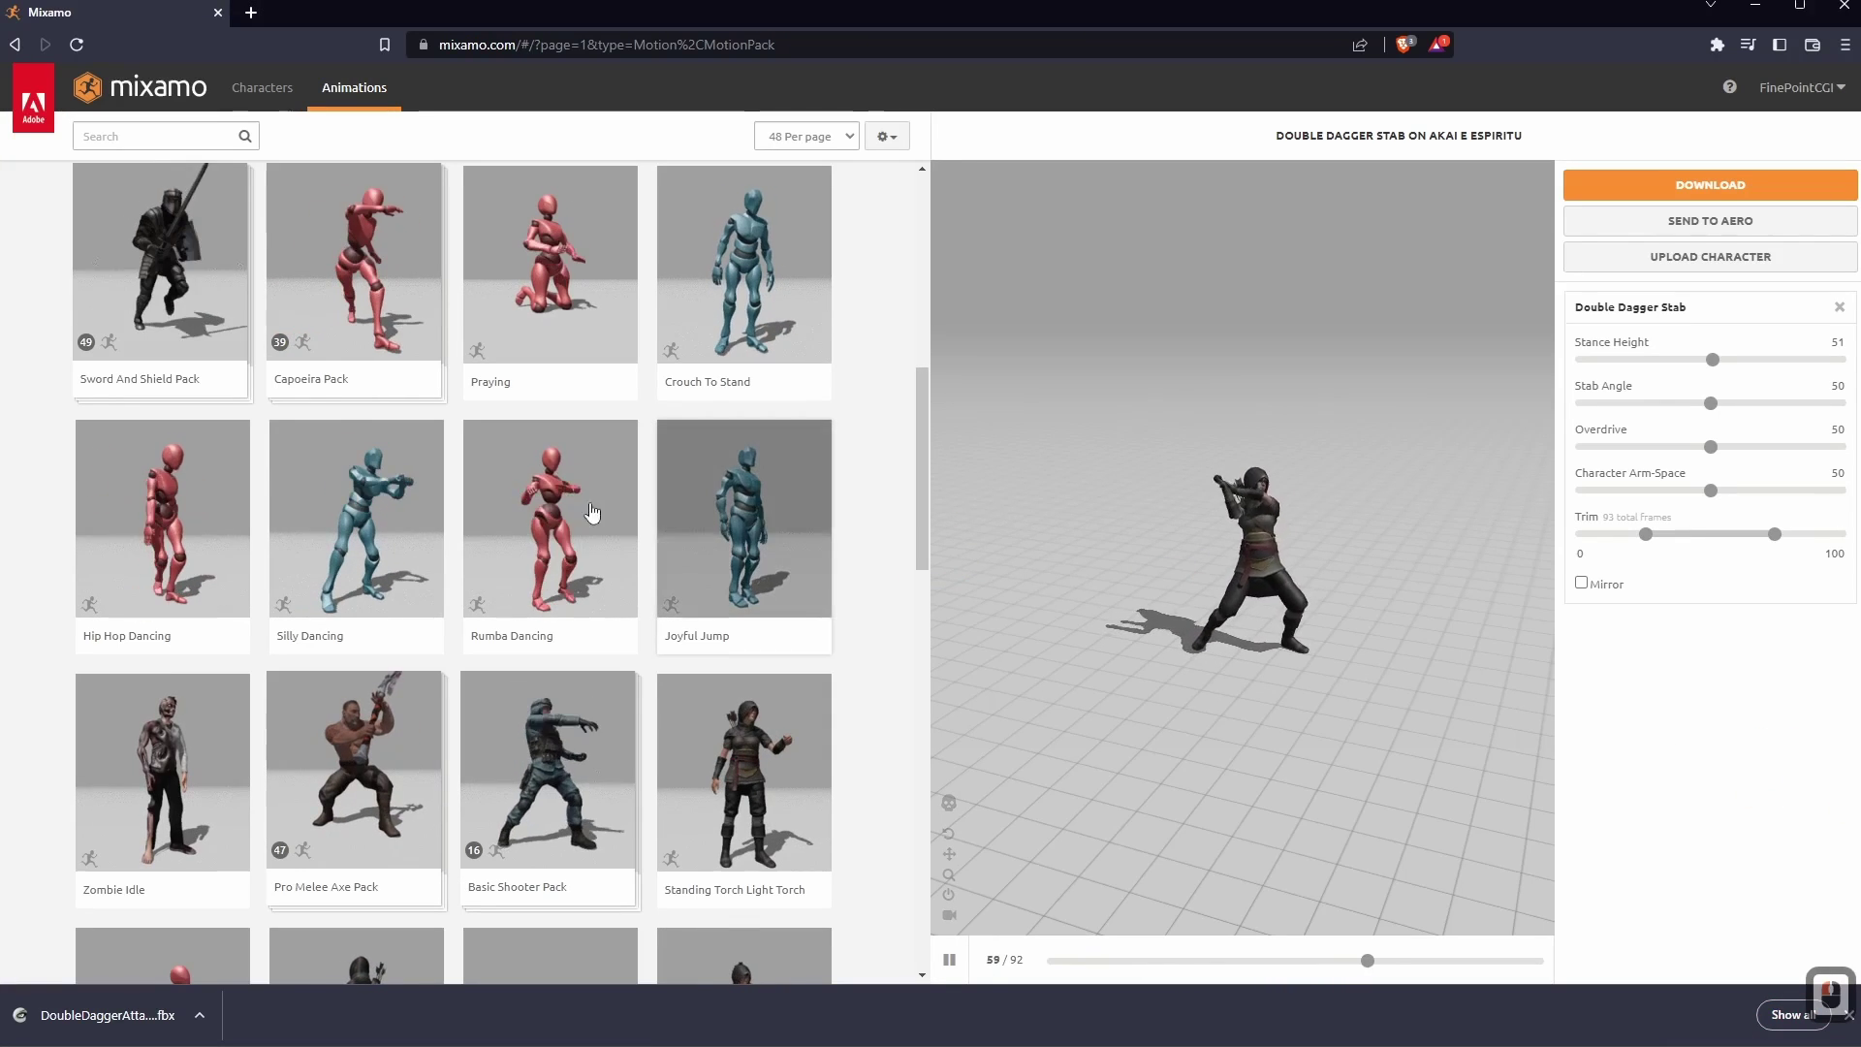
Search Mixamo for 'walk' and apply the Walking animation with In Place enabled.
left_click(160, 138)
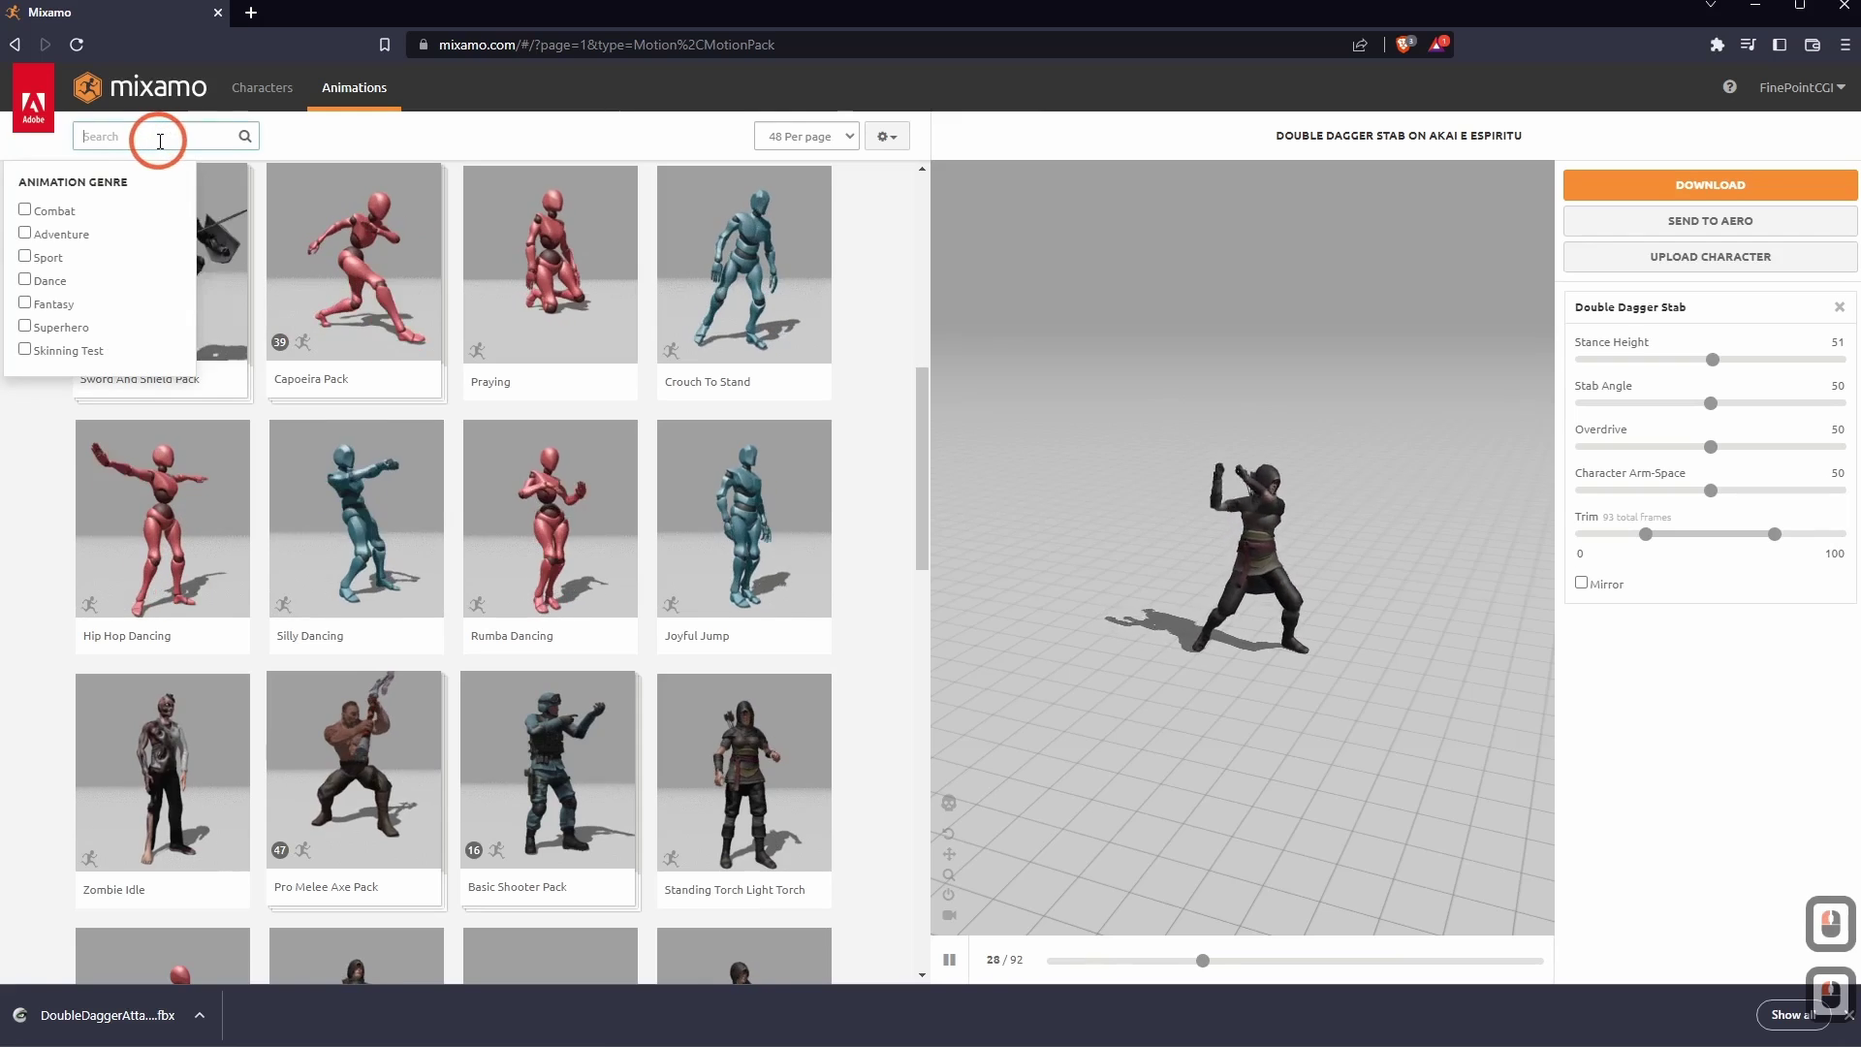
type("walk")
key("Return")
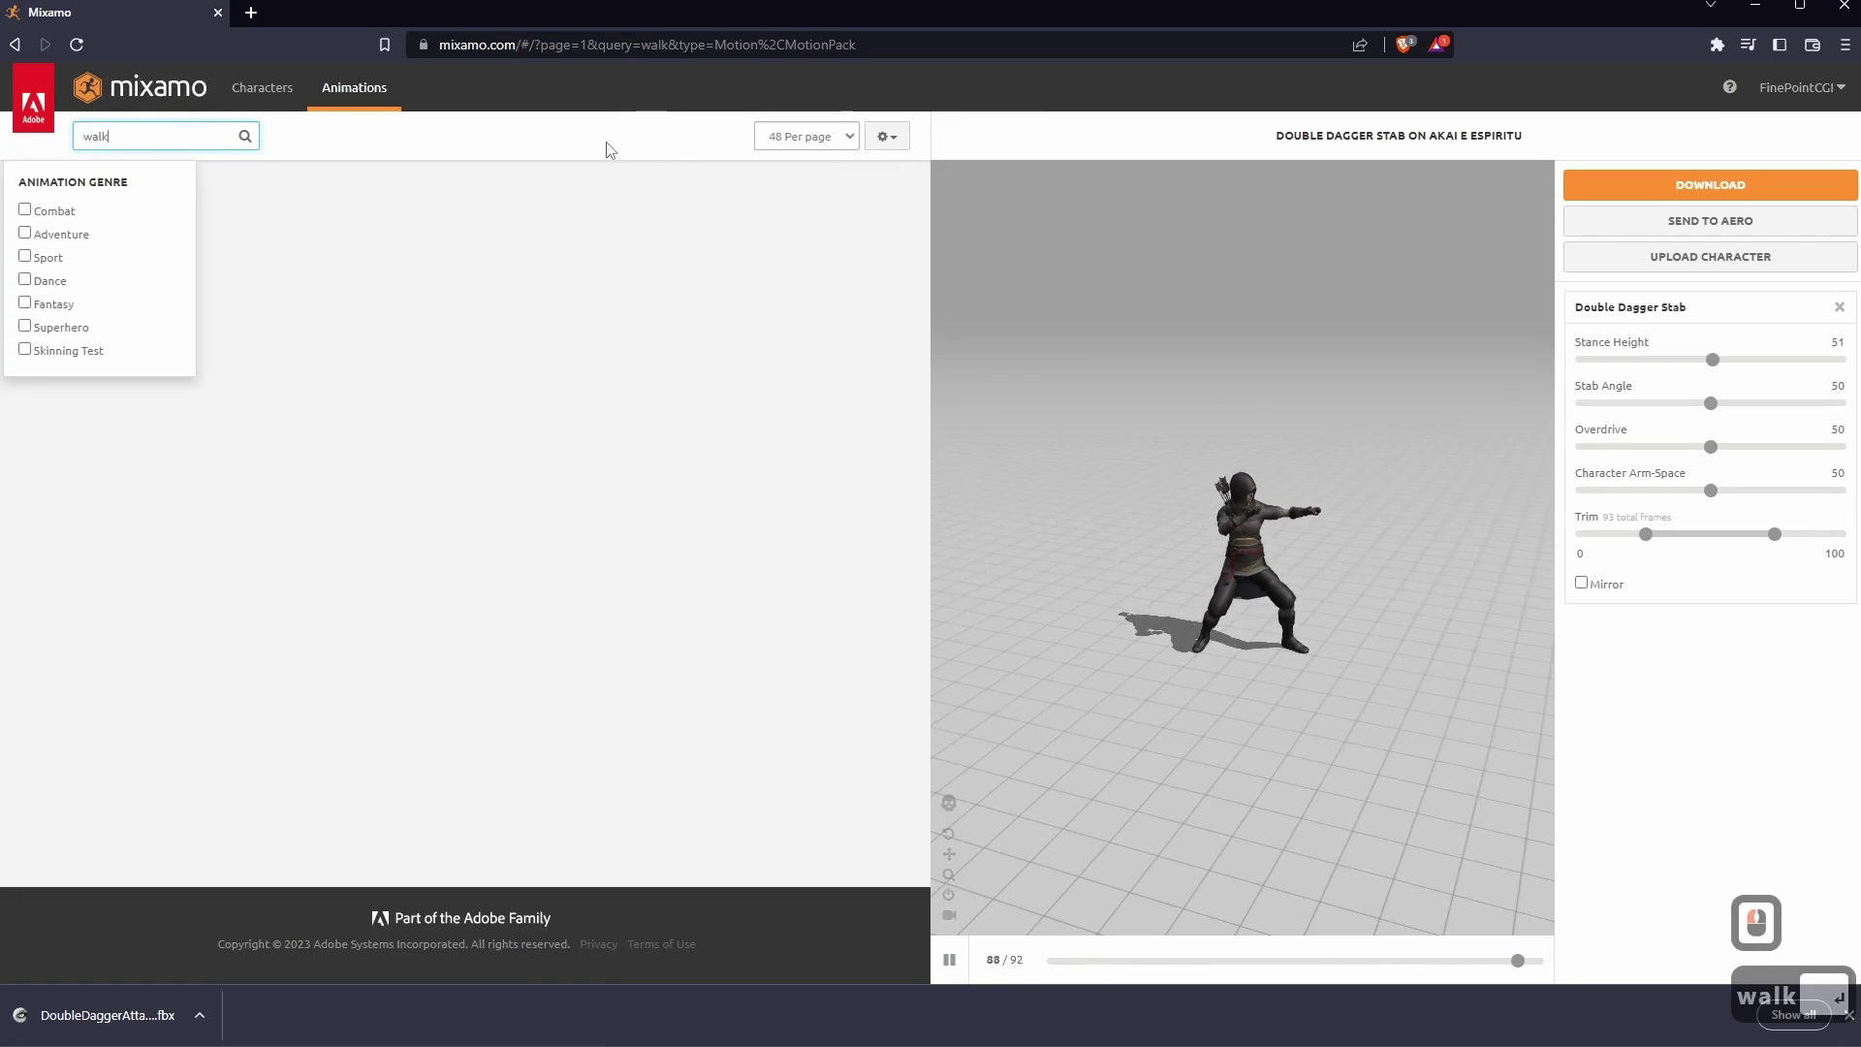
left_click(540, 249)
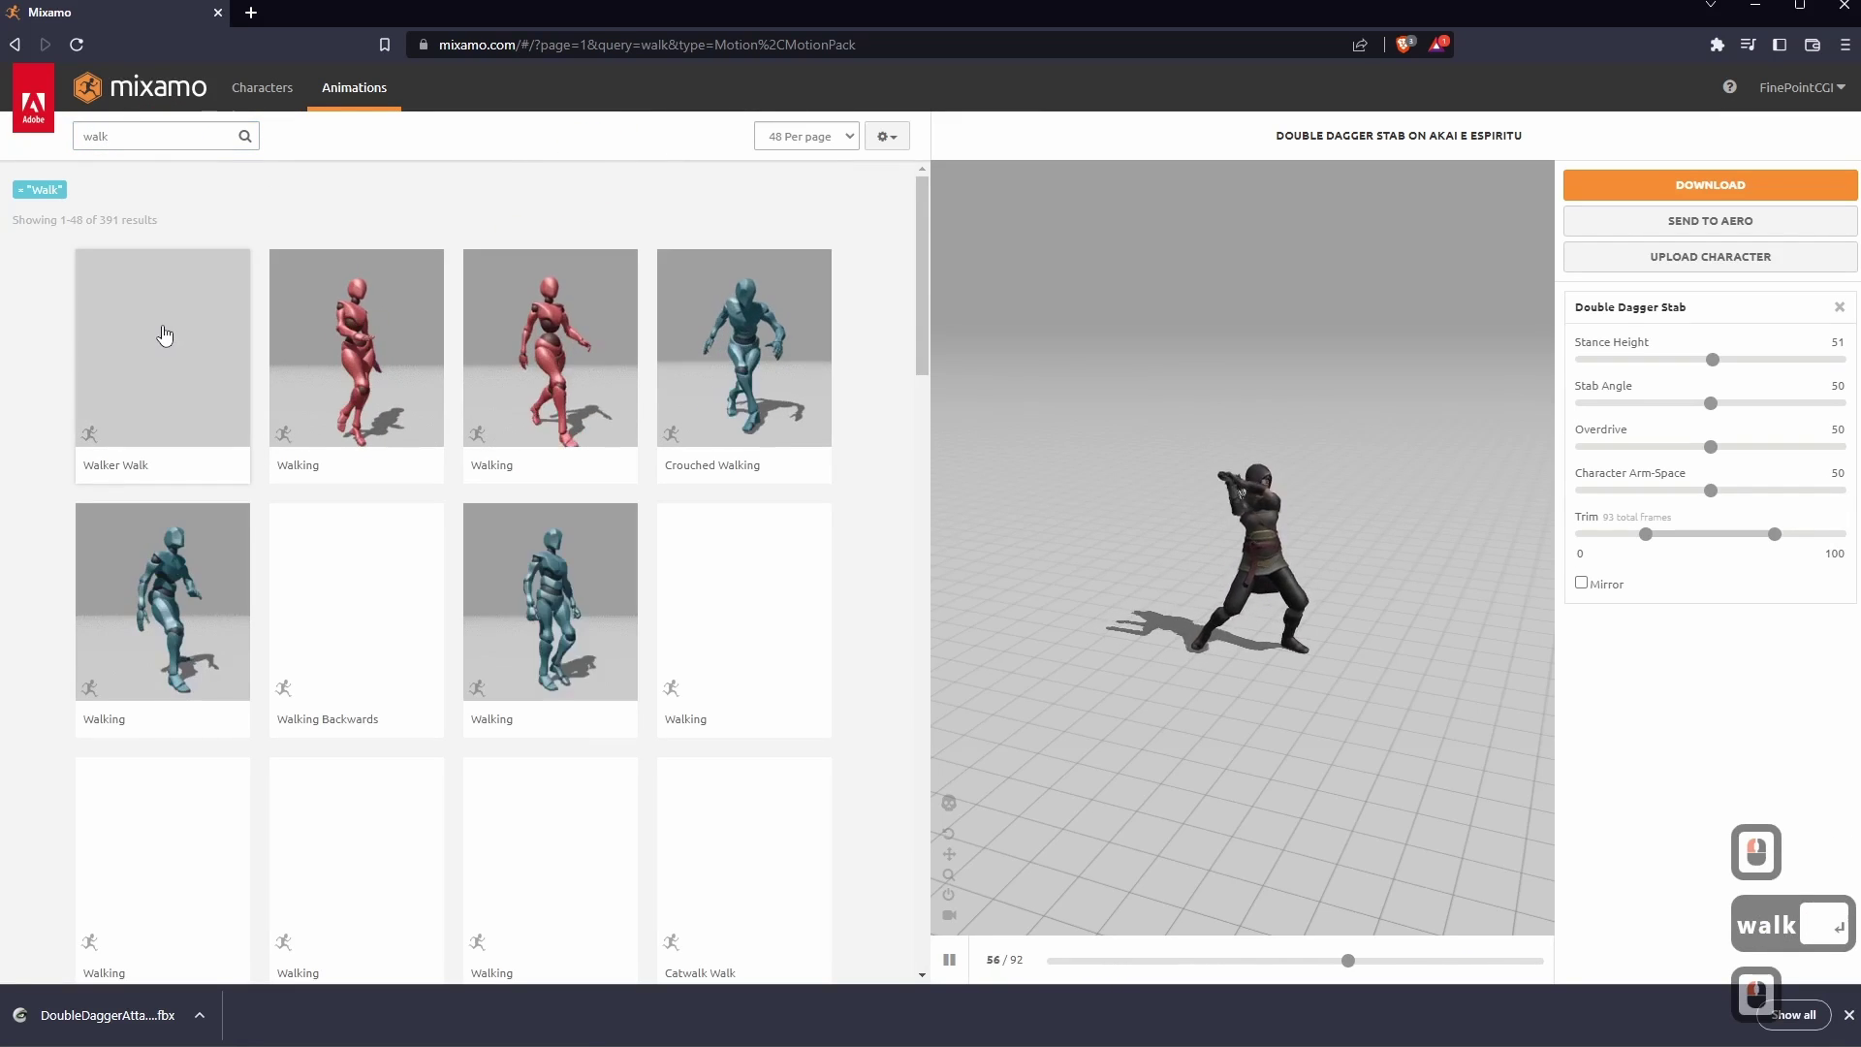
left_click(385, 363)
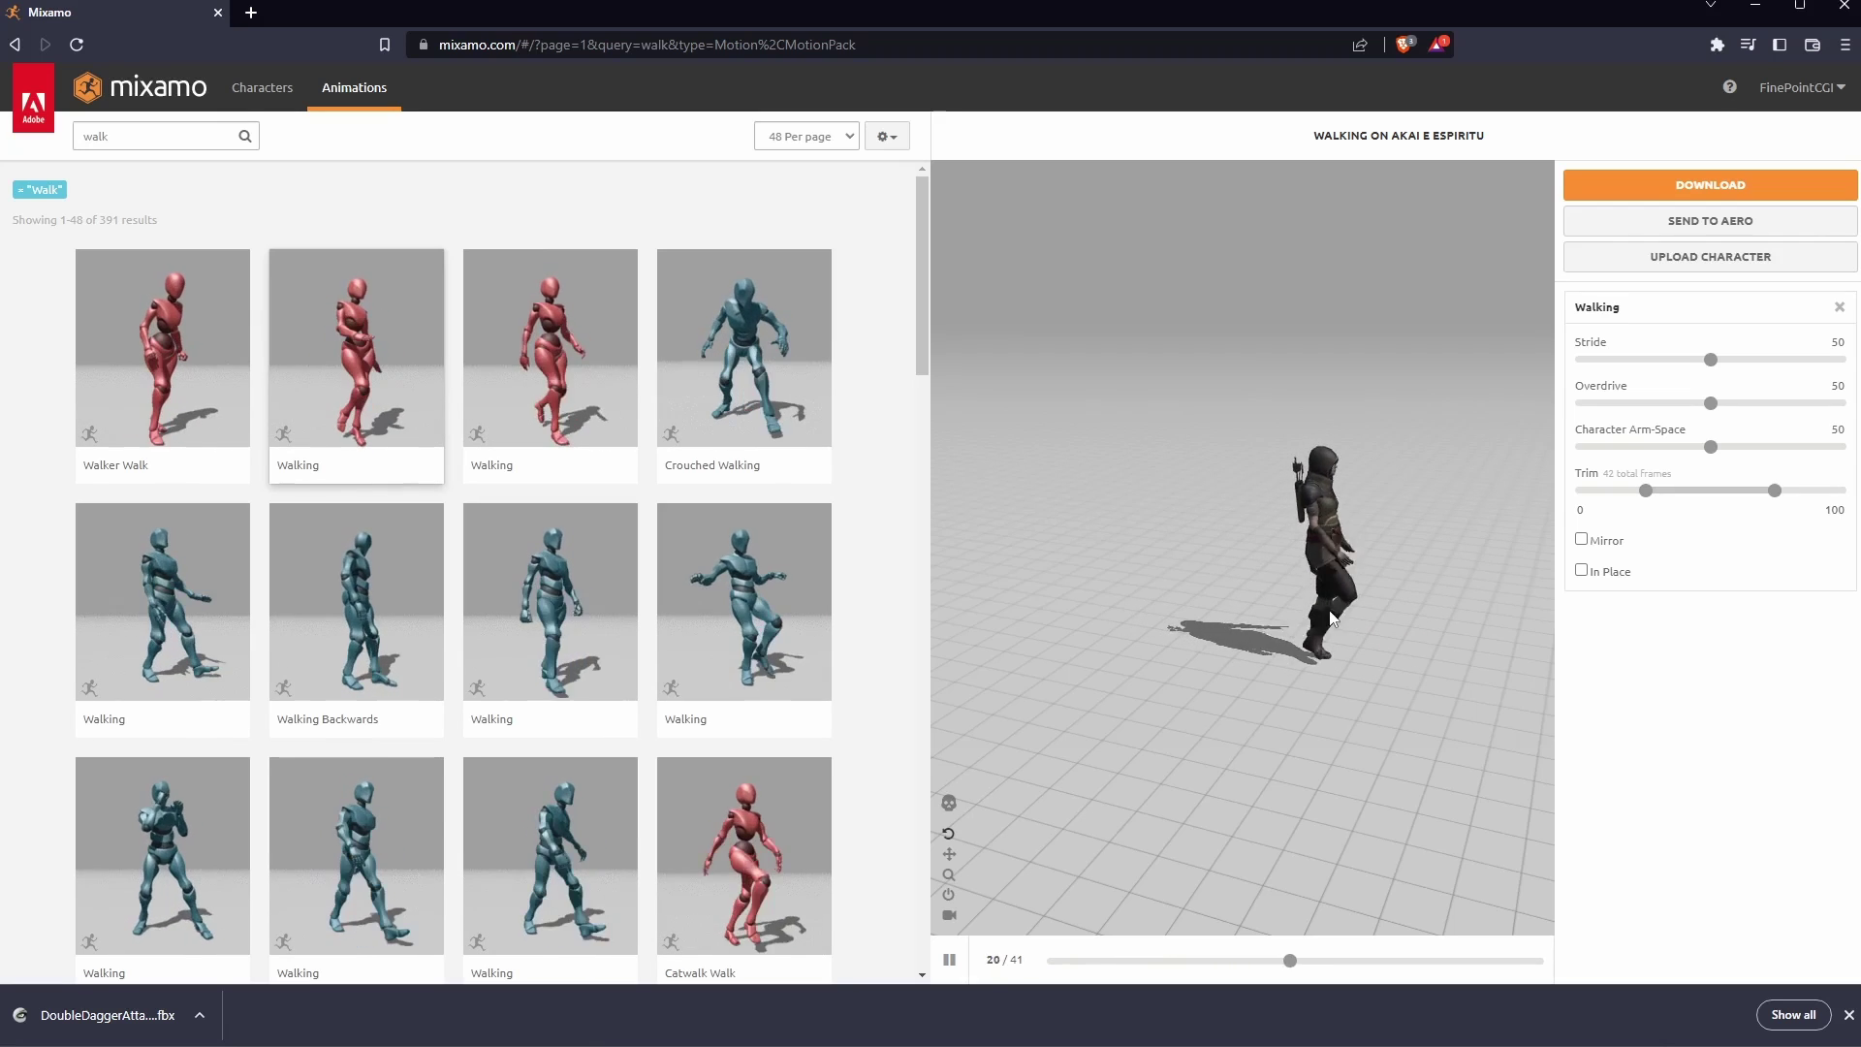
left_click(1580, 571)
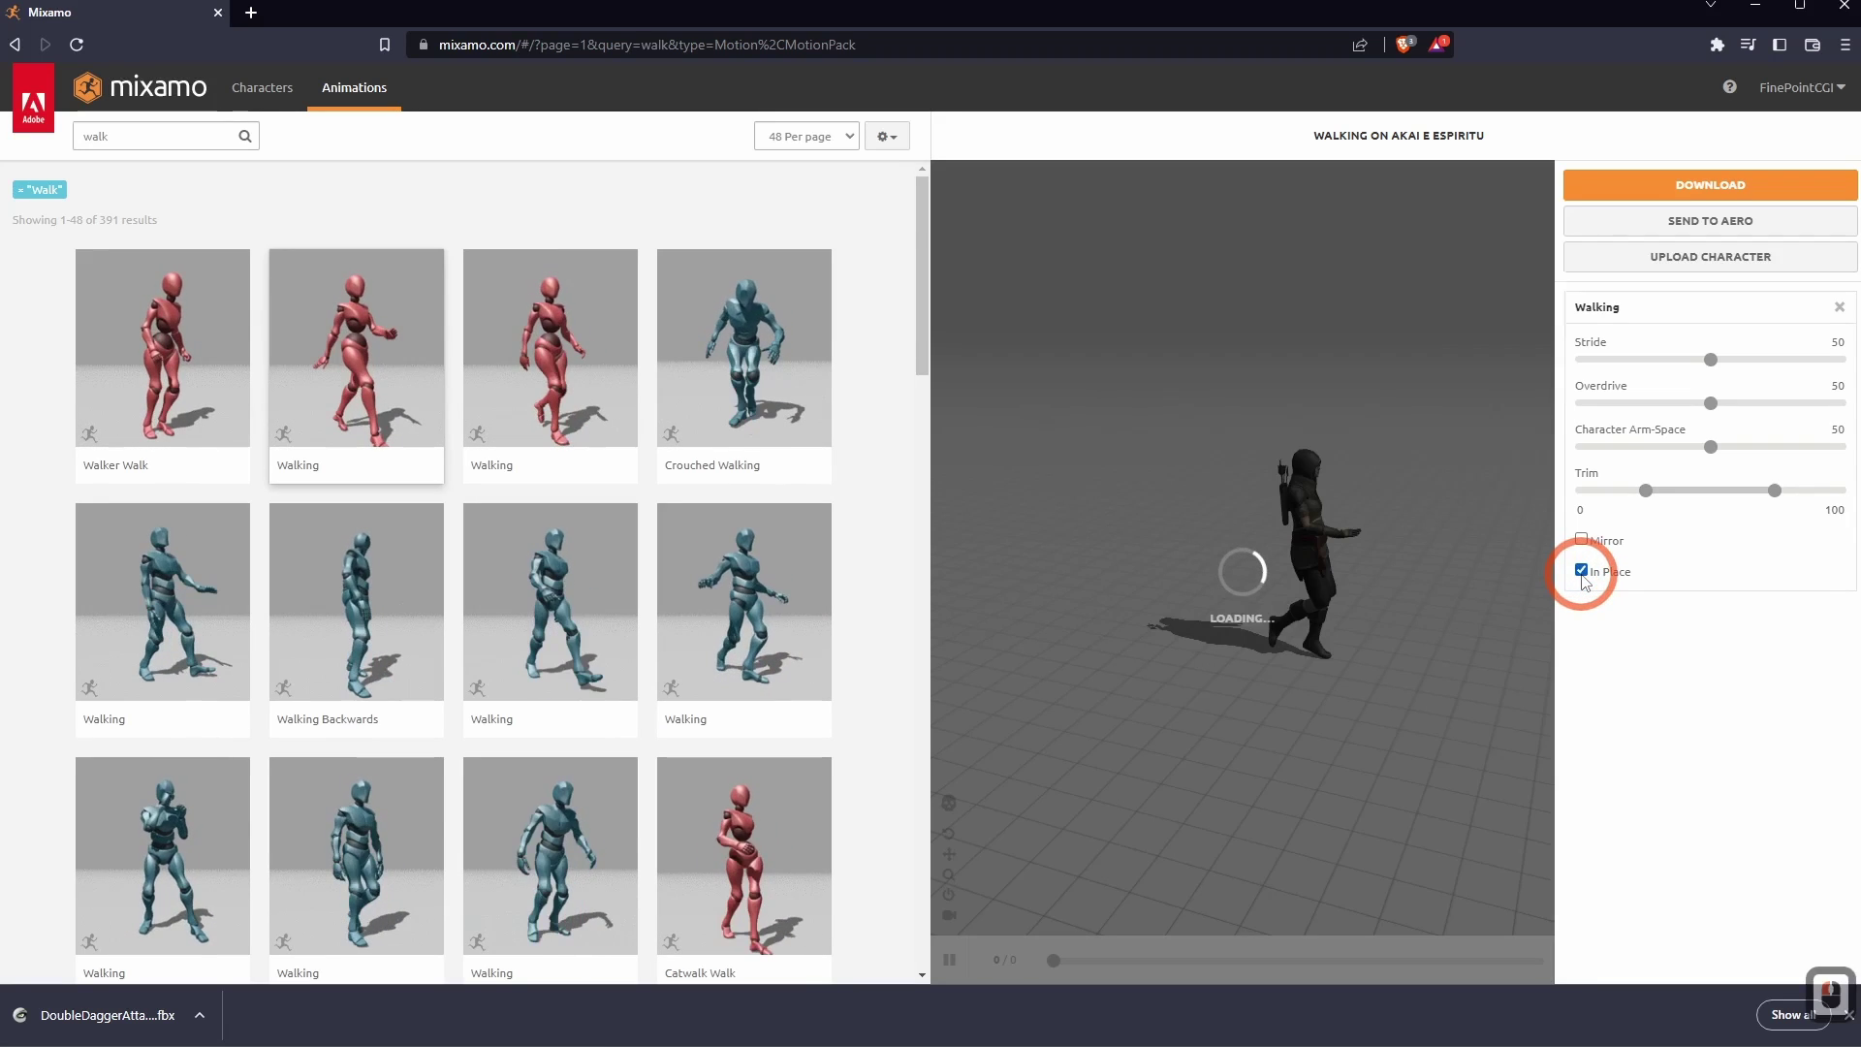